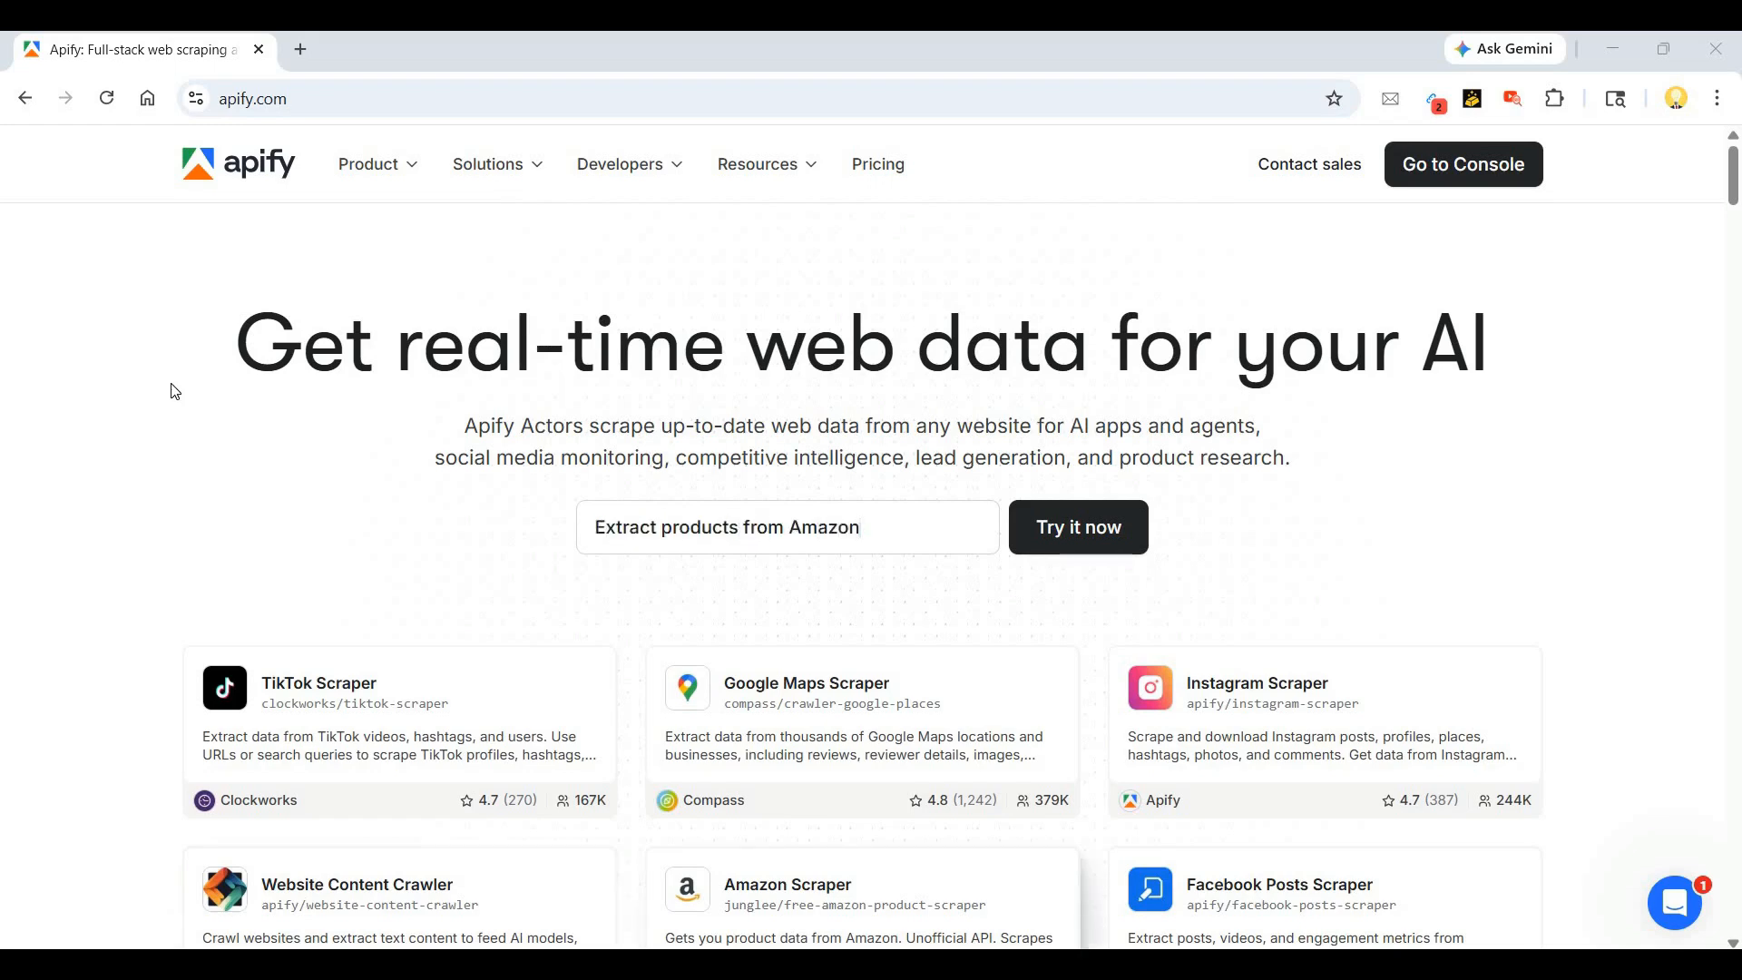
- Go to the Apify Store in the console and open the Google Maps Scraper in a new browser tab
left_click(1489, 180)
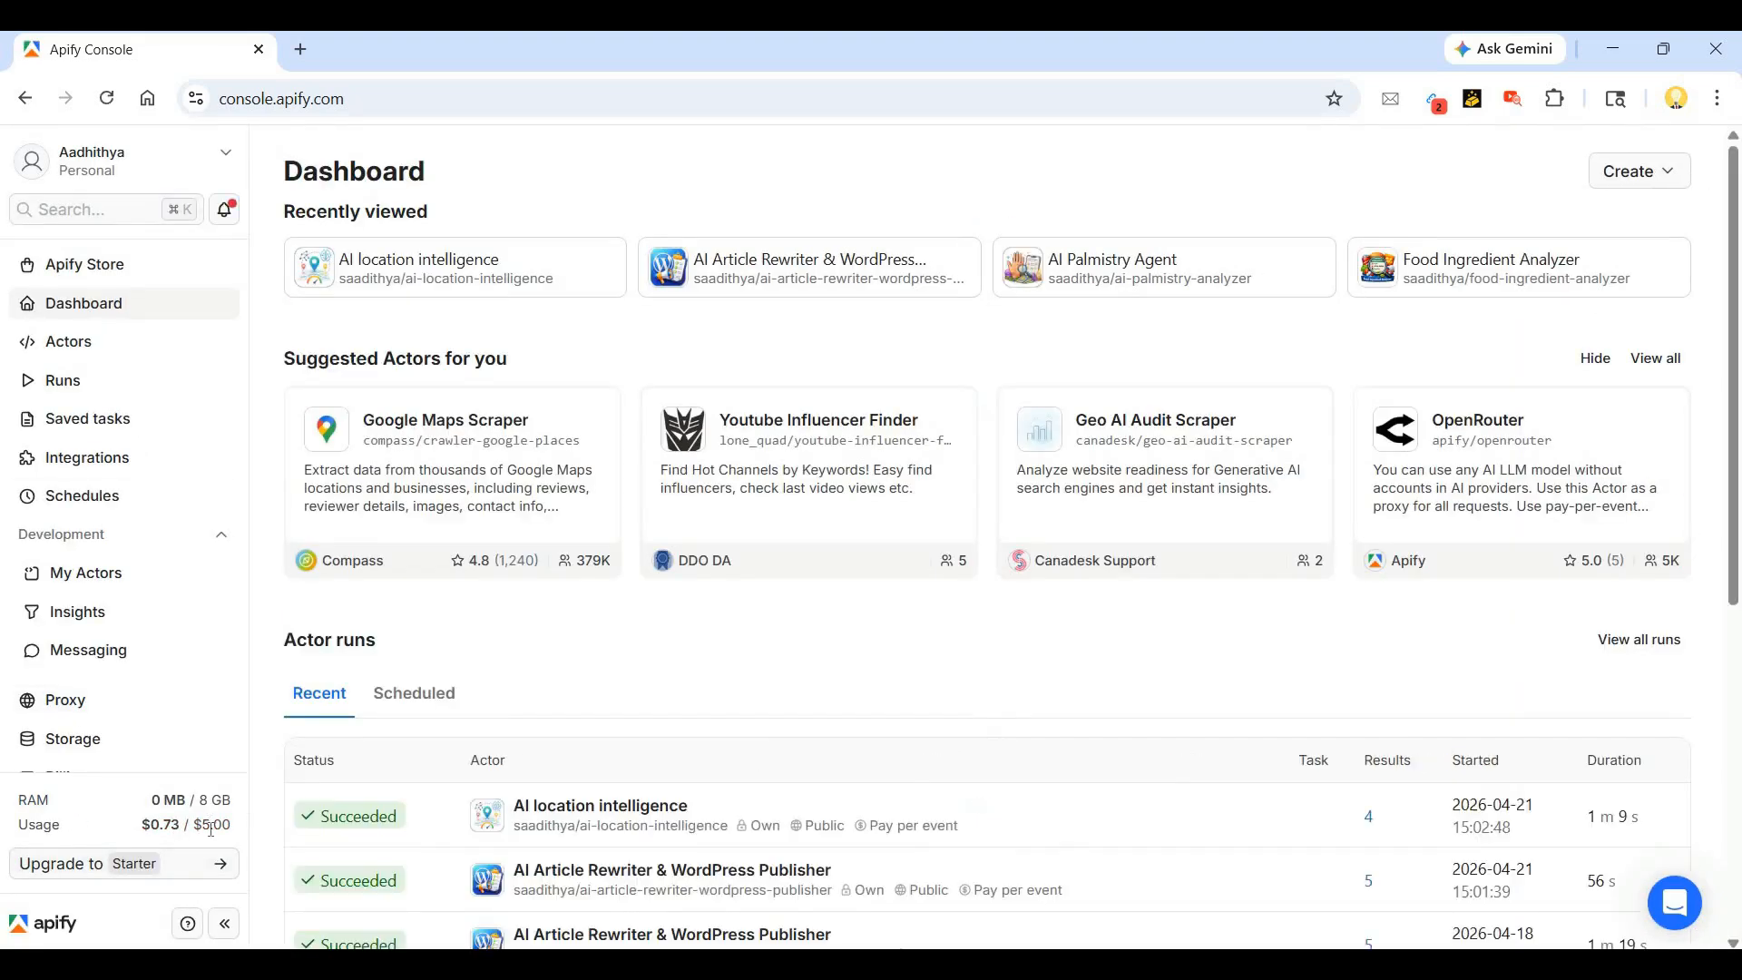
left_click(87, 279)
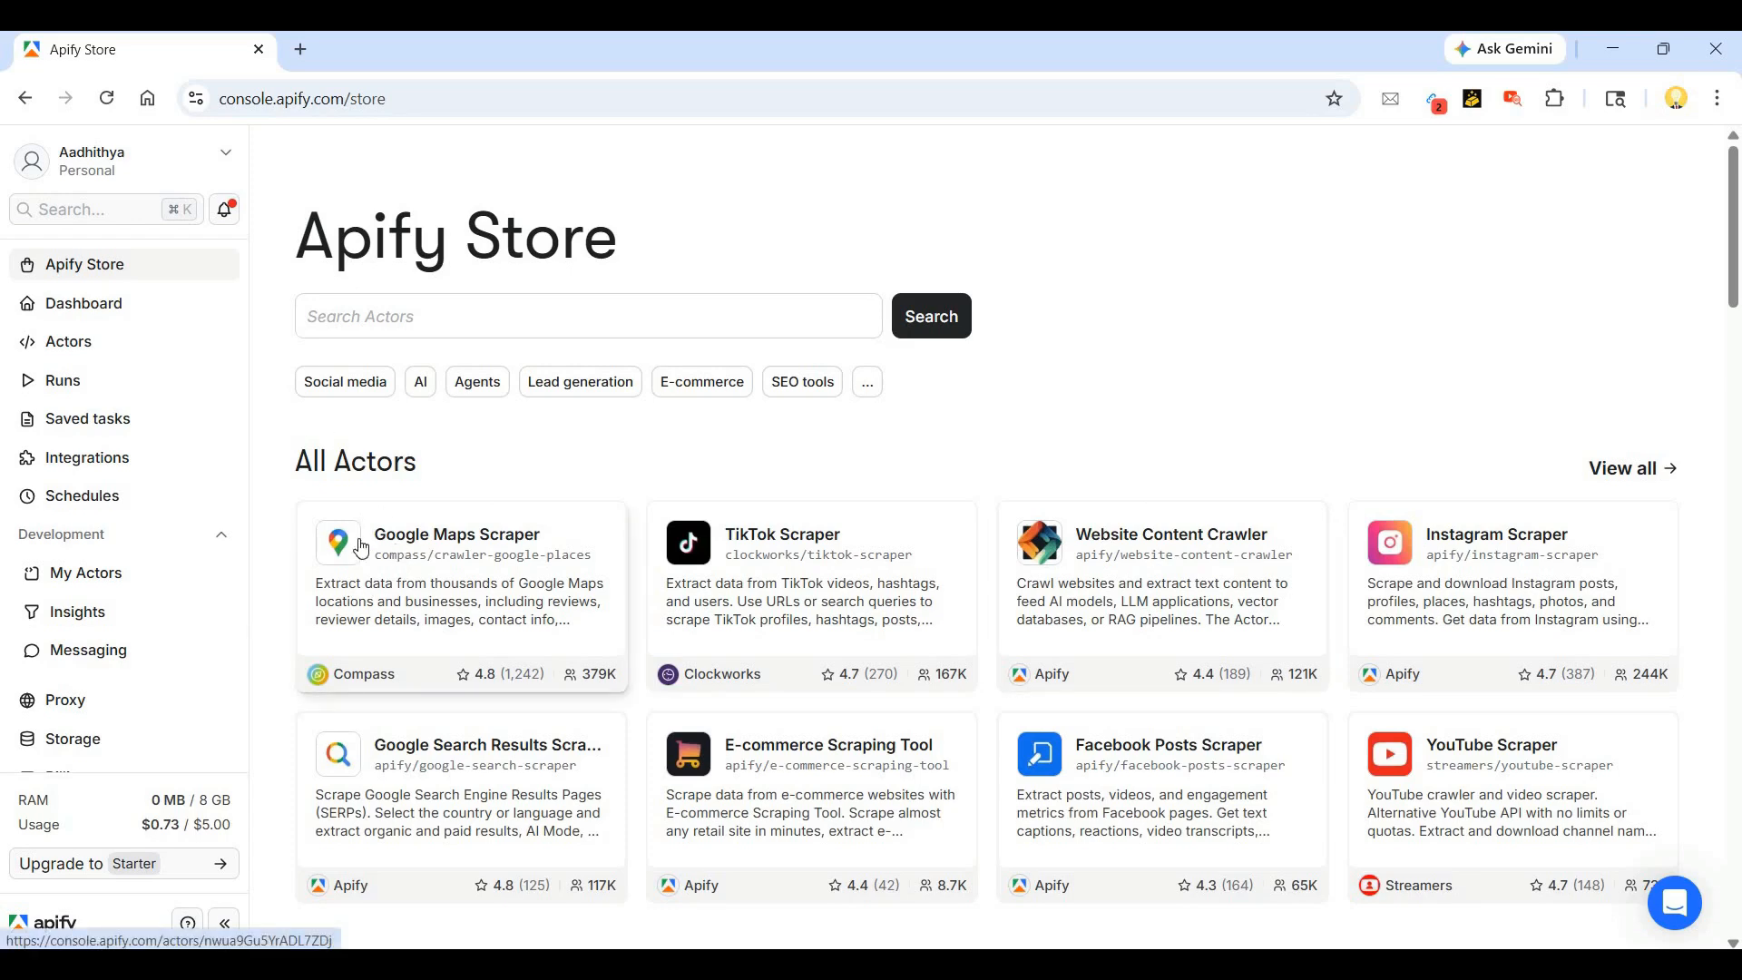
right_click(497, 575)
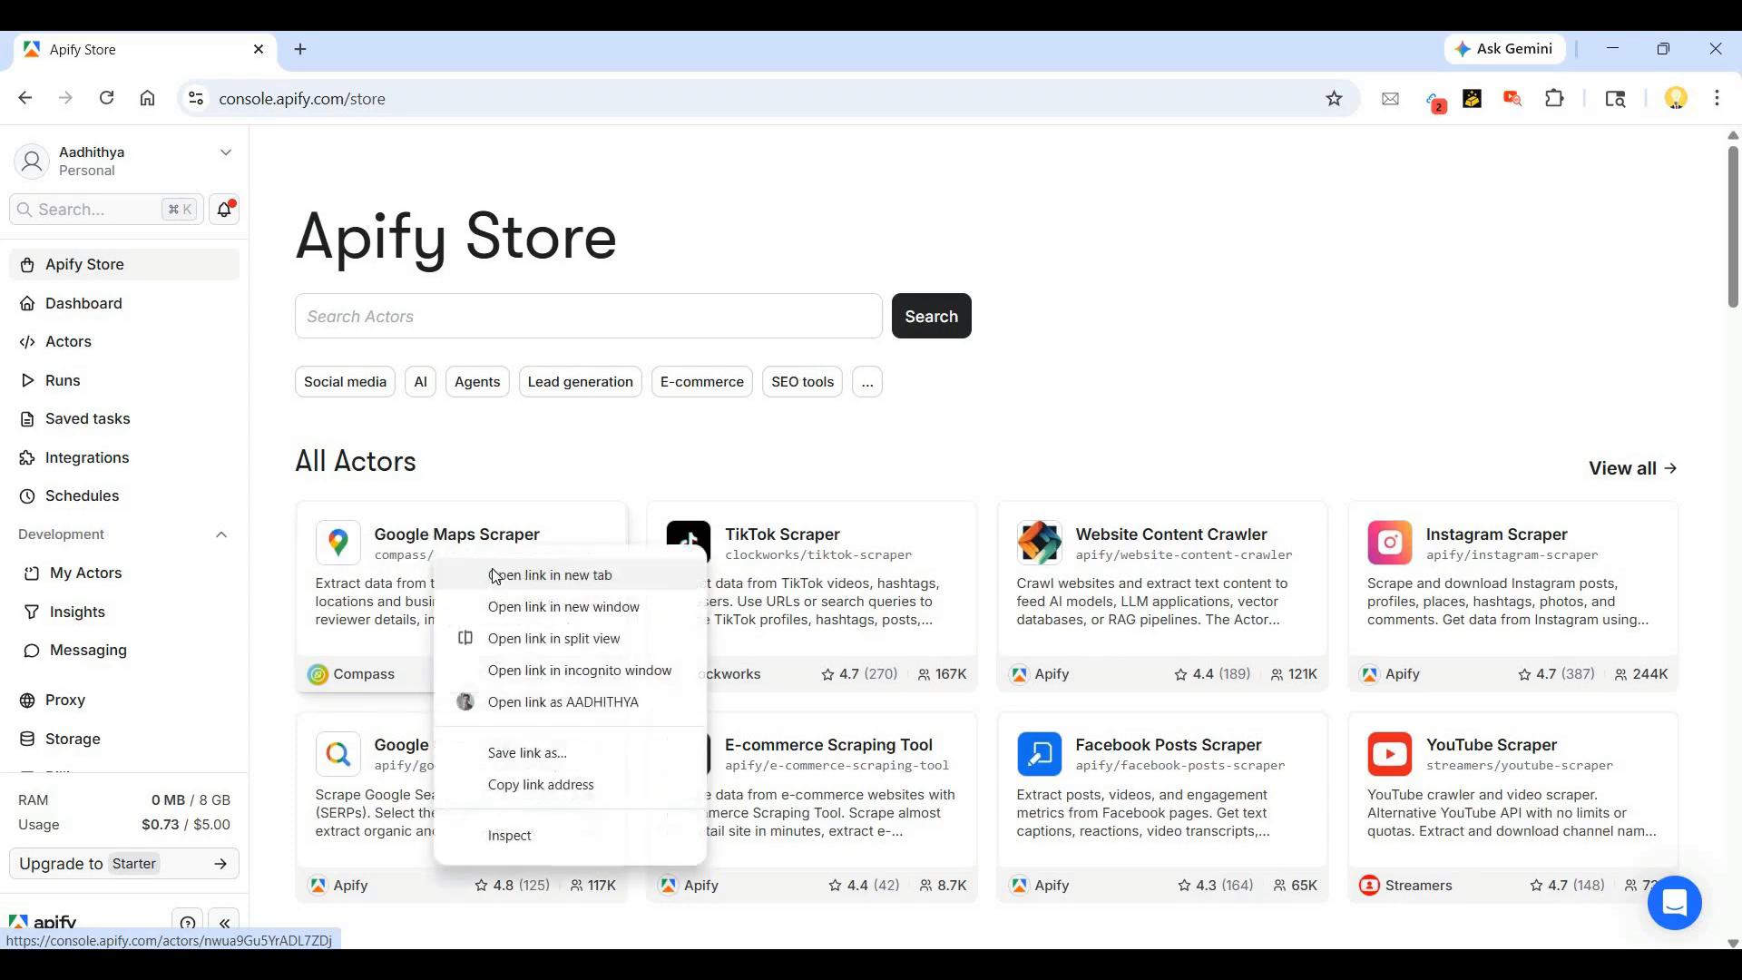
left_click(535, 590)
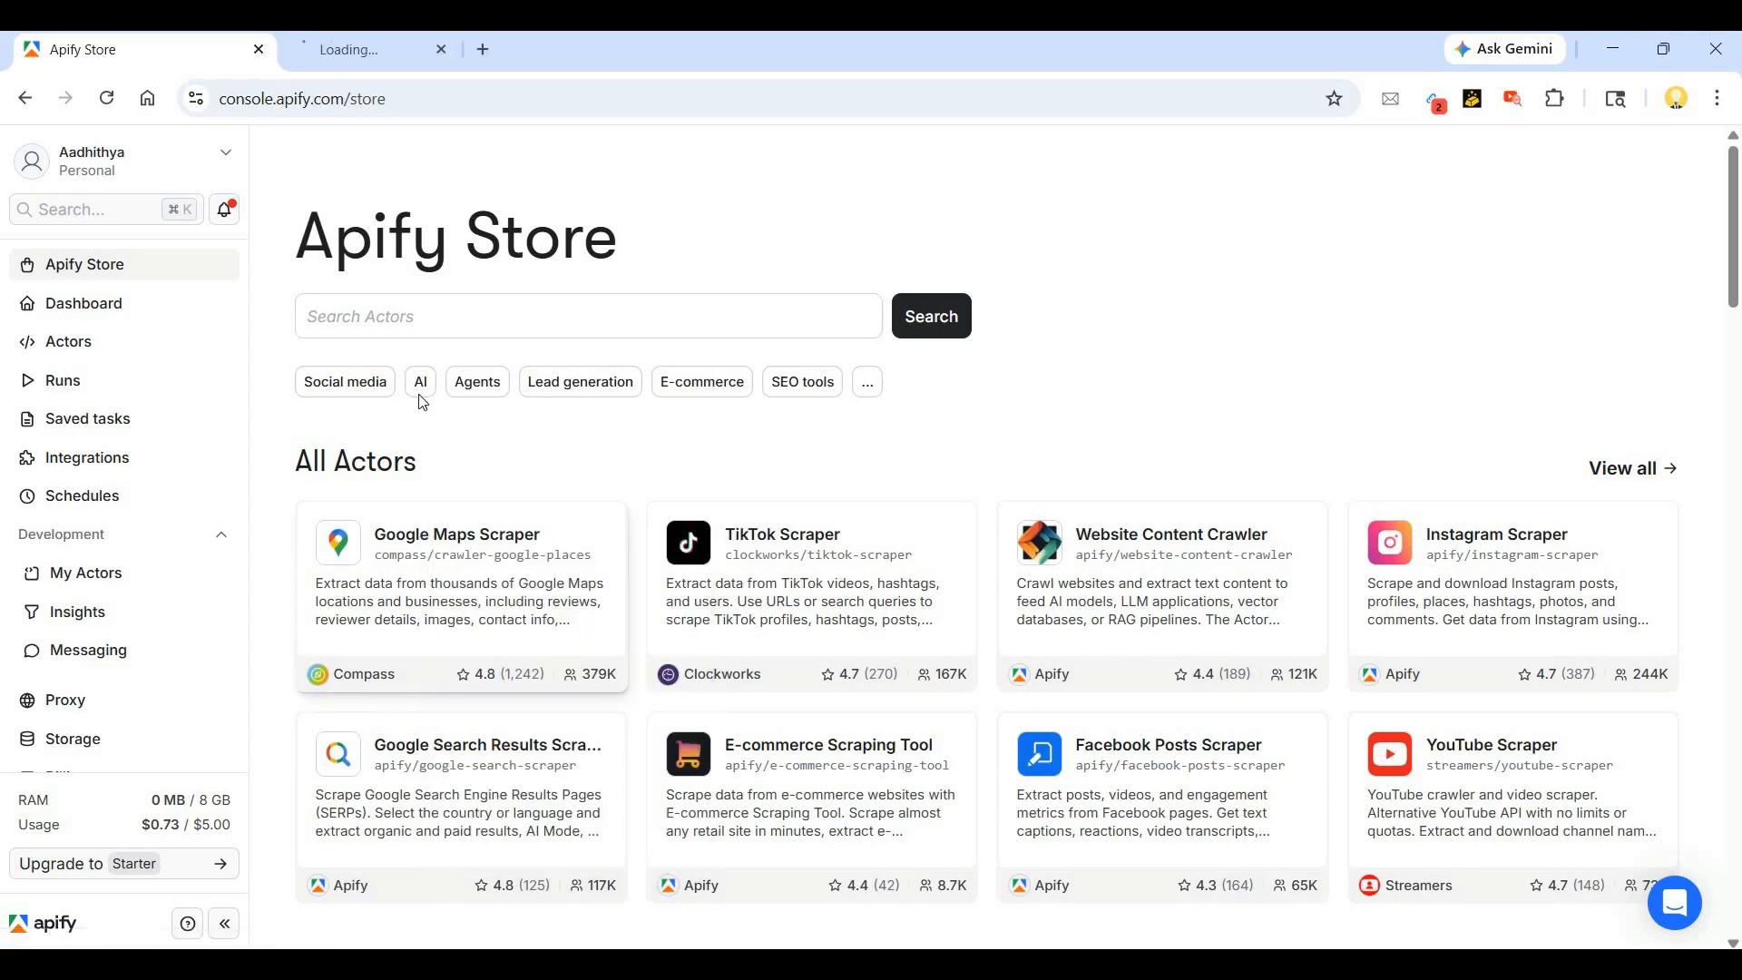
left_click(390, 52)
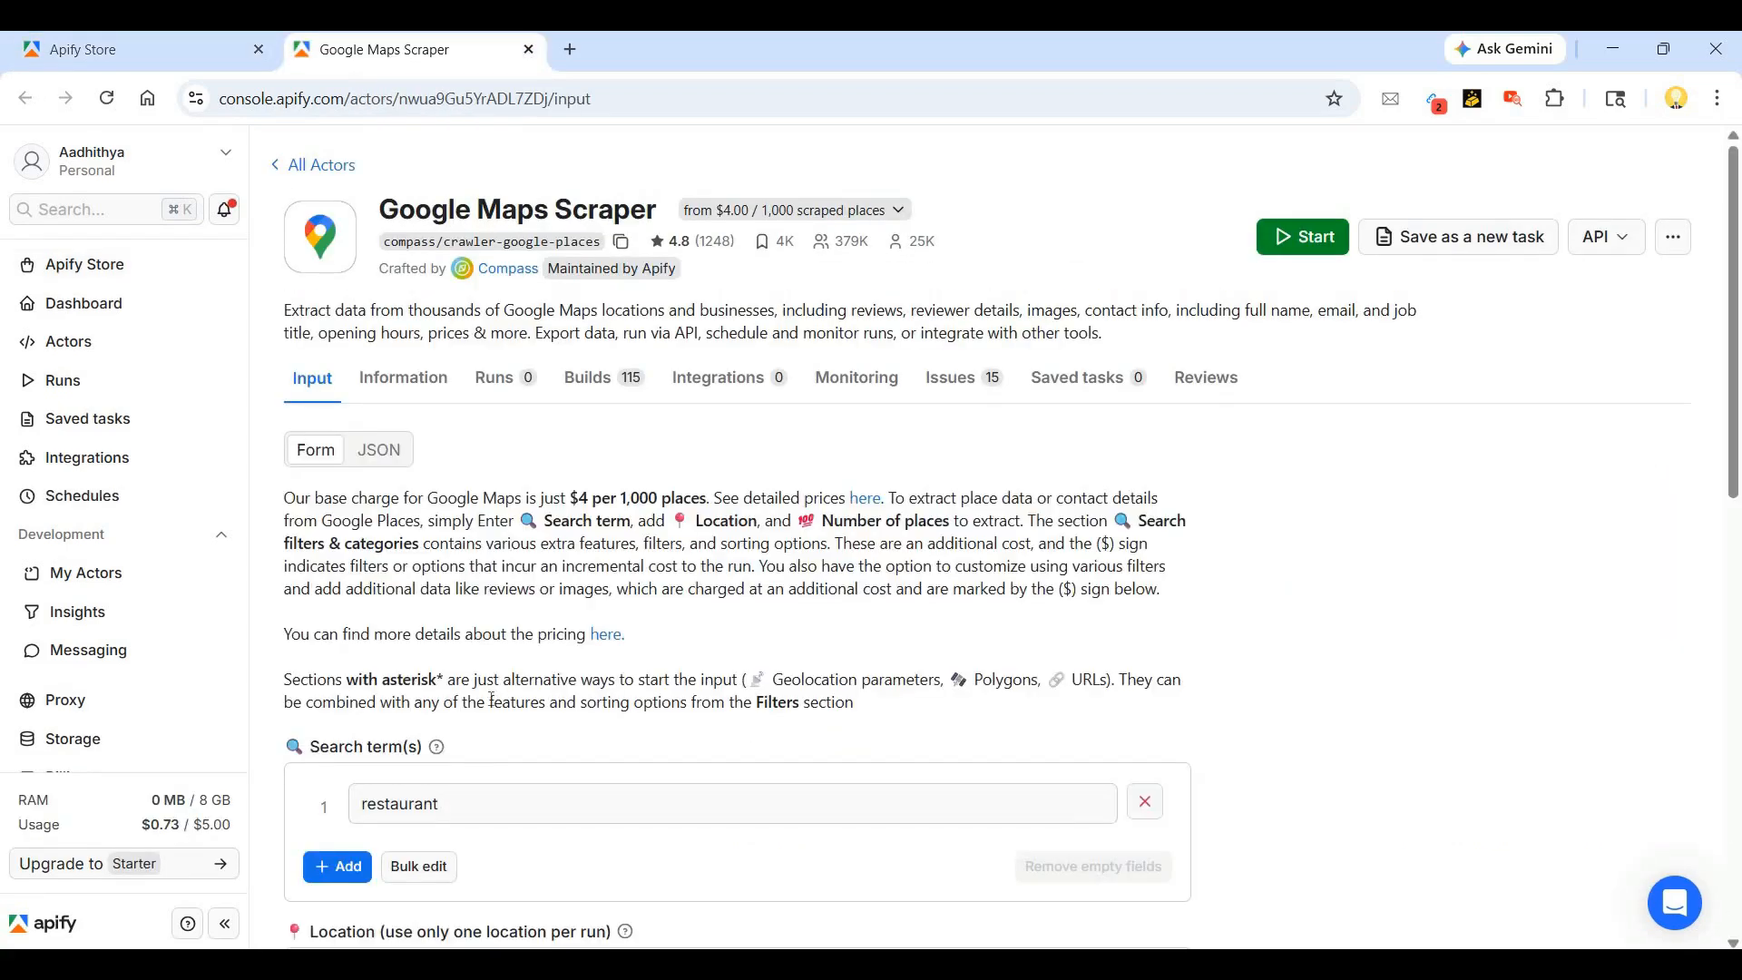
- Change the Google Maps Scraper's search term to "pub"
scroll(494, 743, "down", 1)
double_click(491, 697)
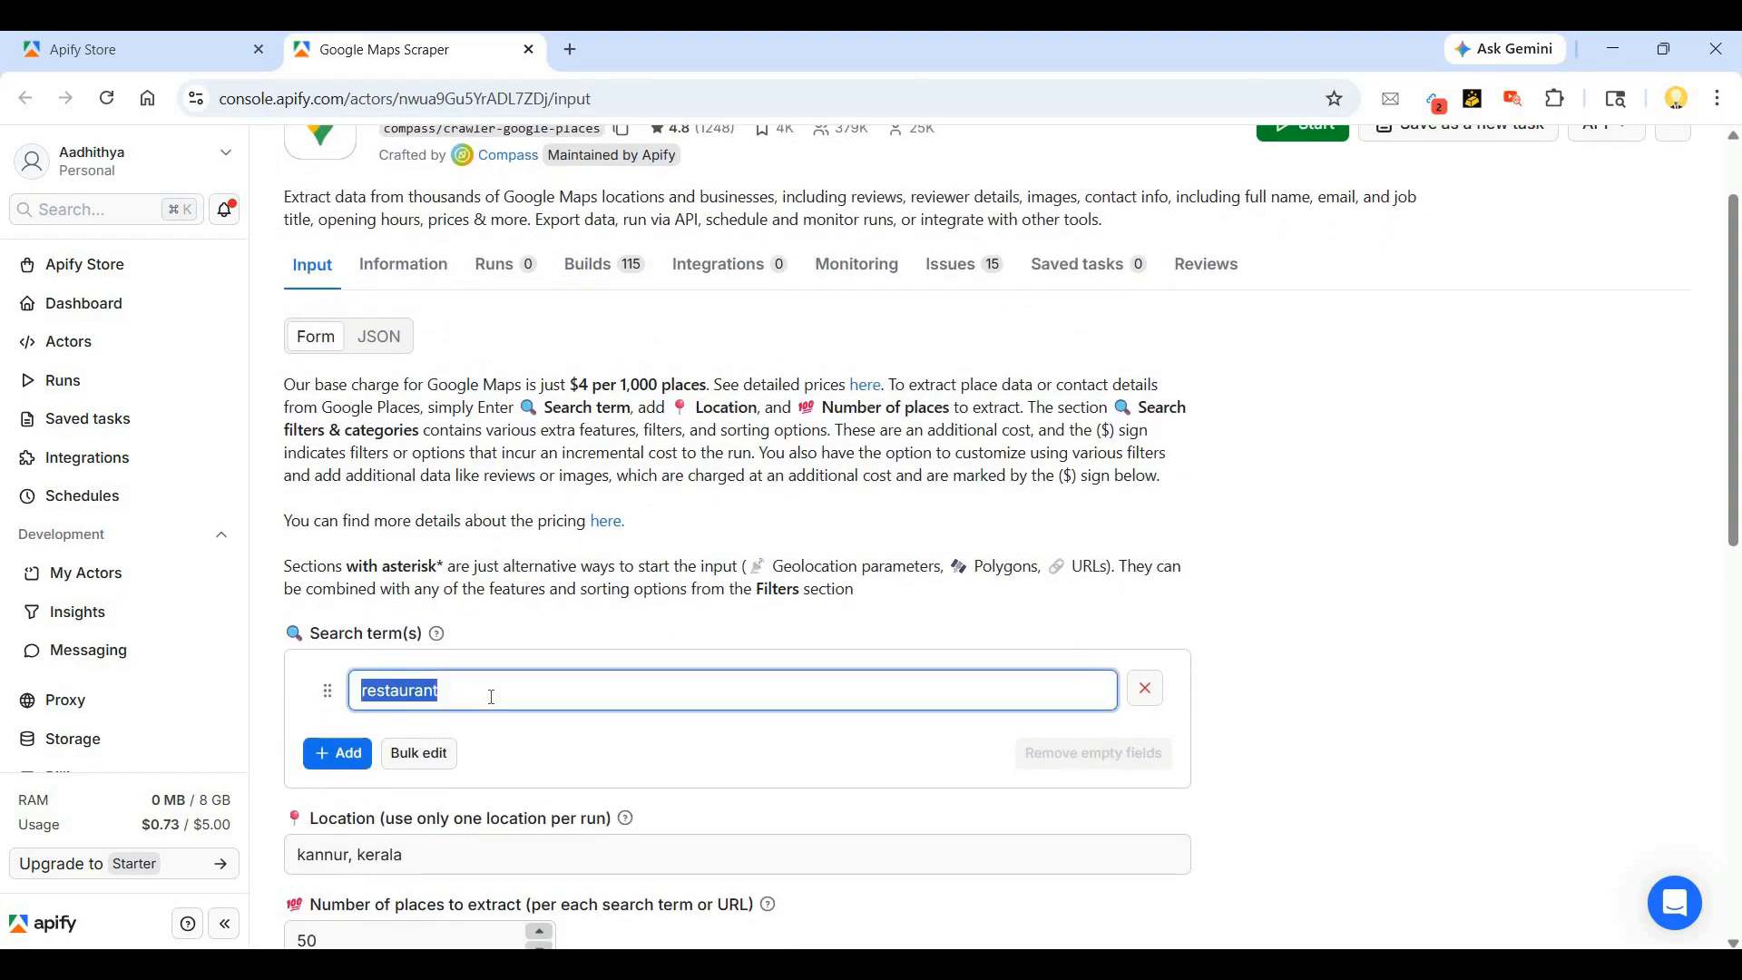
key("BackSpace")
type("pub")
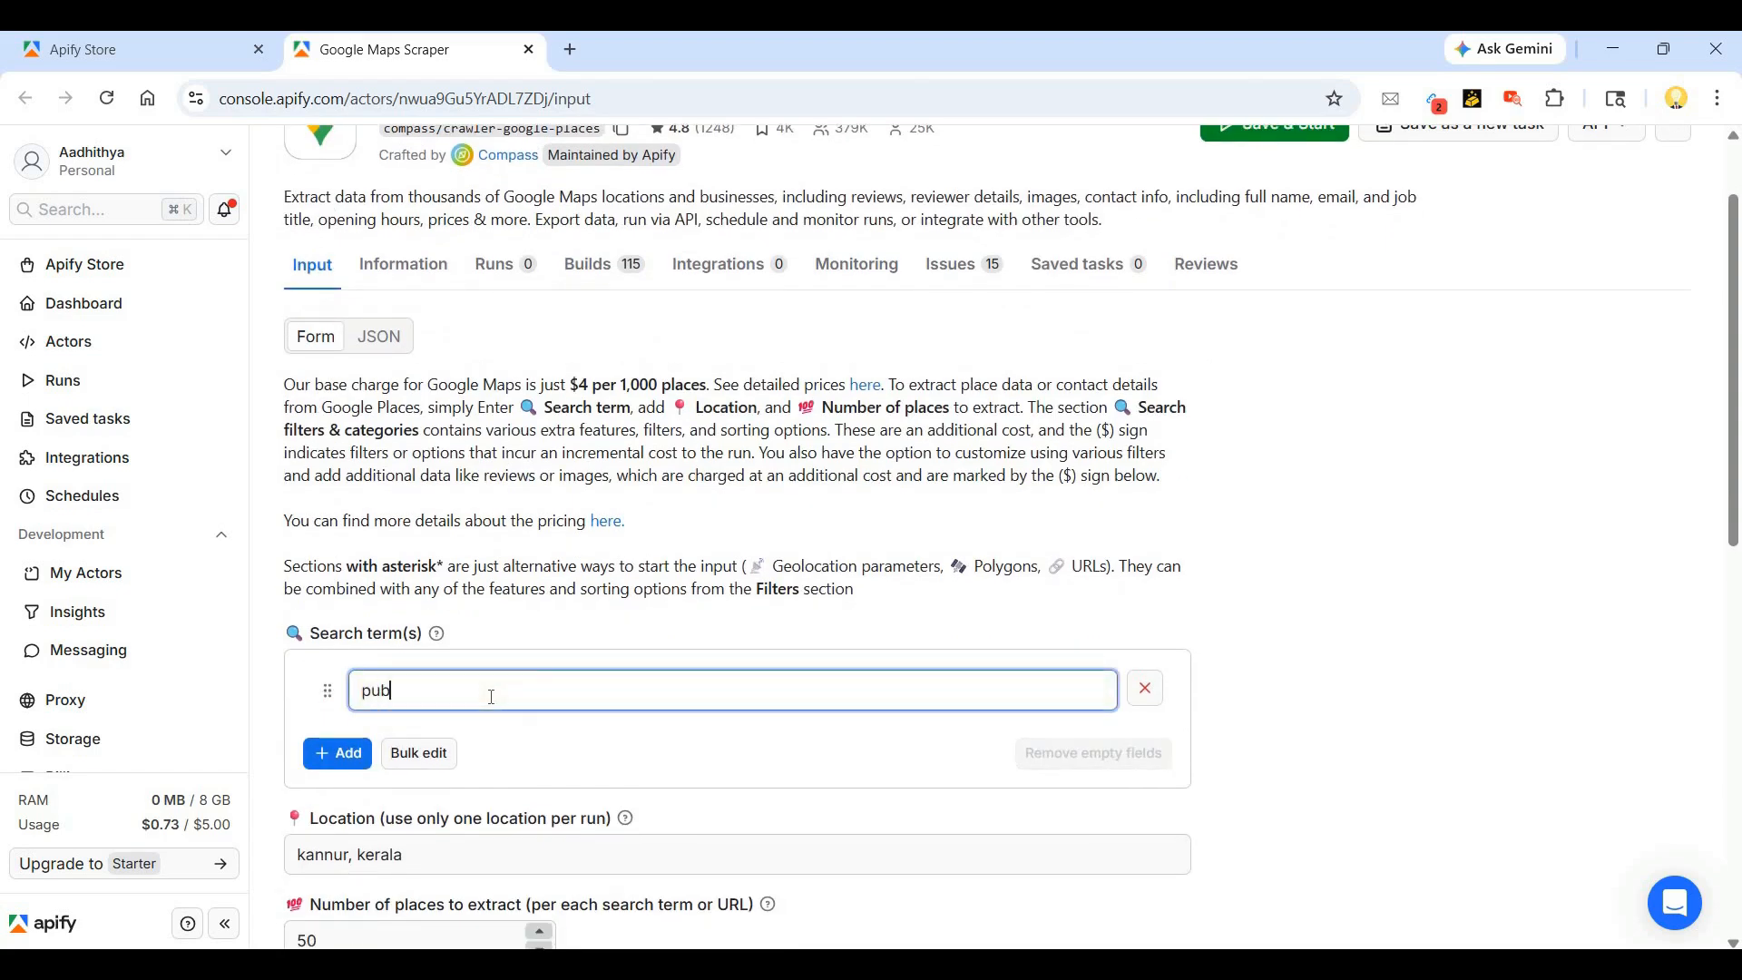
- Review the scraper's location, place limit, language, add-on sections and run options, including the settings of the Reviews add-on
scroll(363, 562, "down", 2)
left_click(326, 635)
left_click(345, 721)
left_click(437, 706)
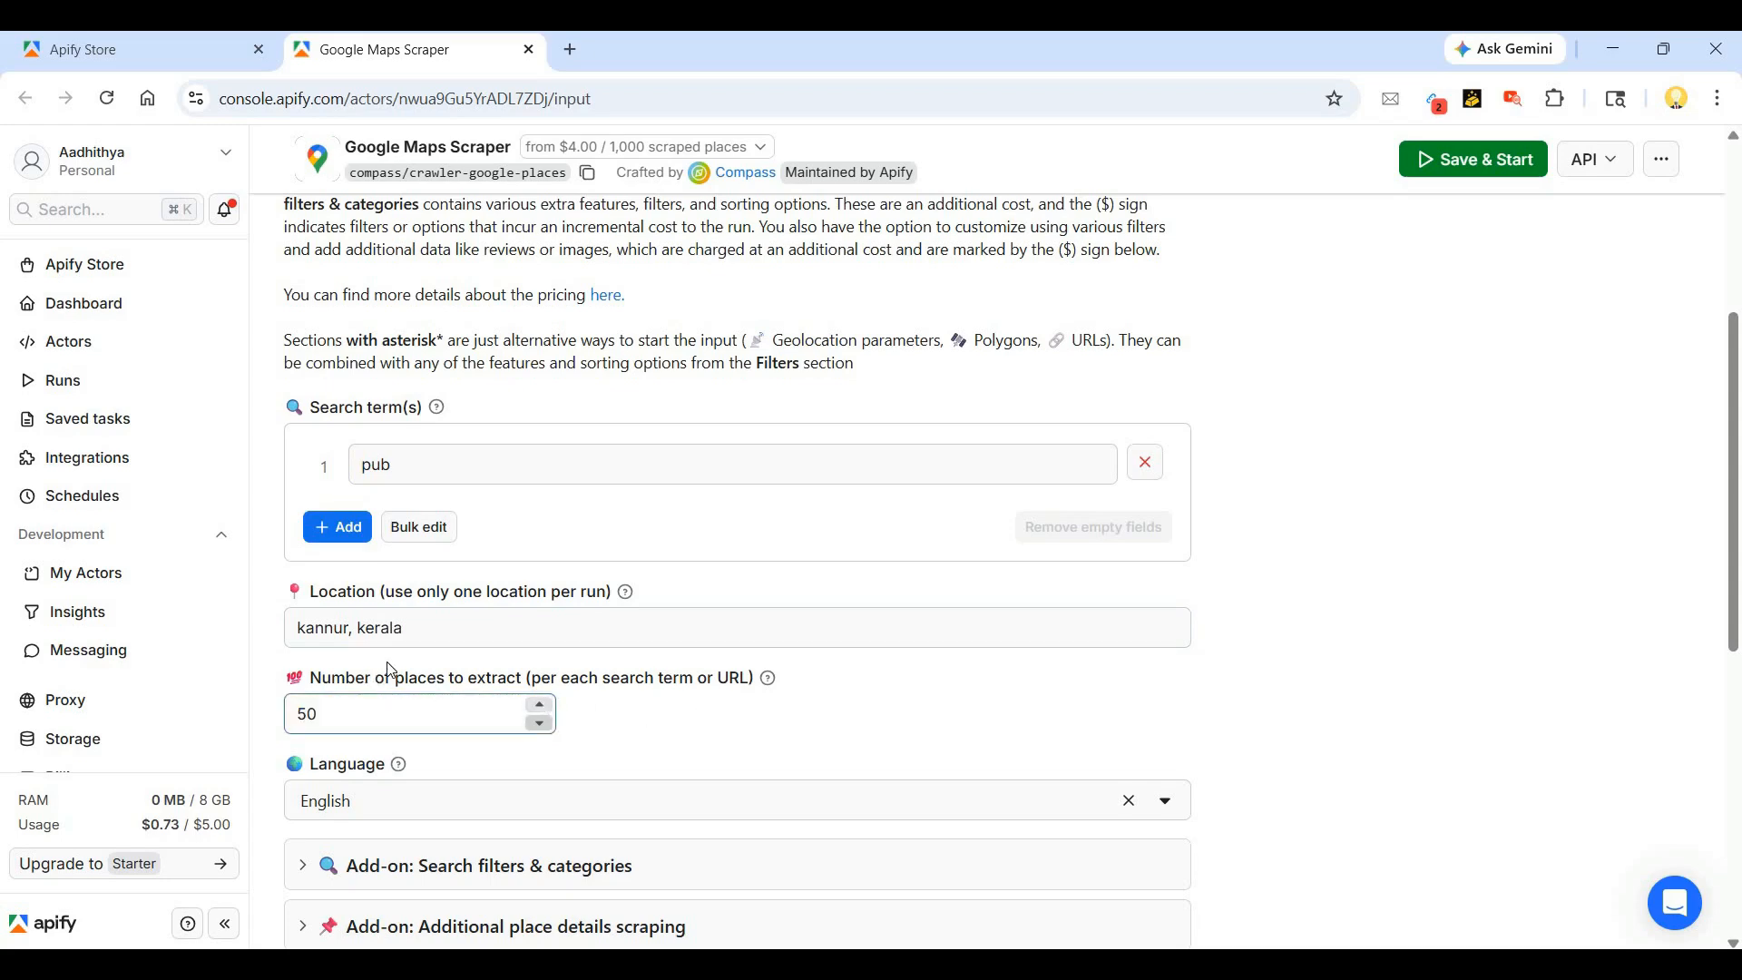
scroll(392, 669, "down", 3)
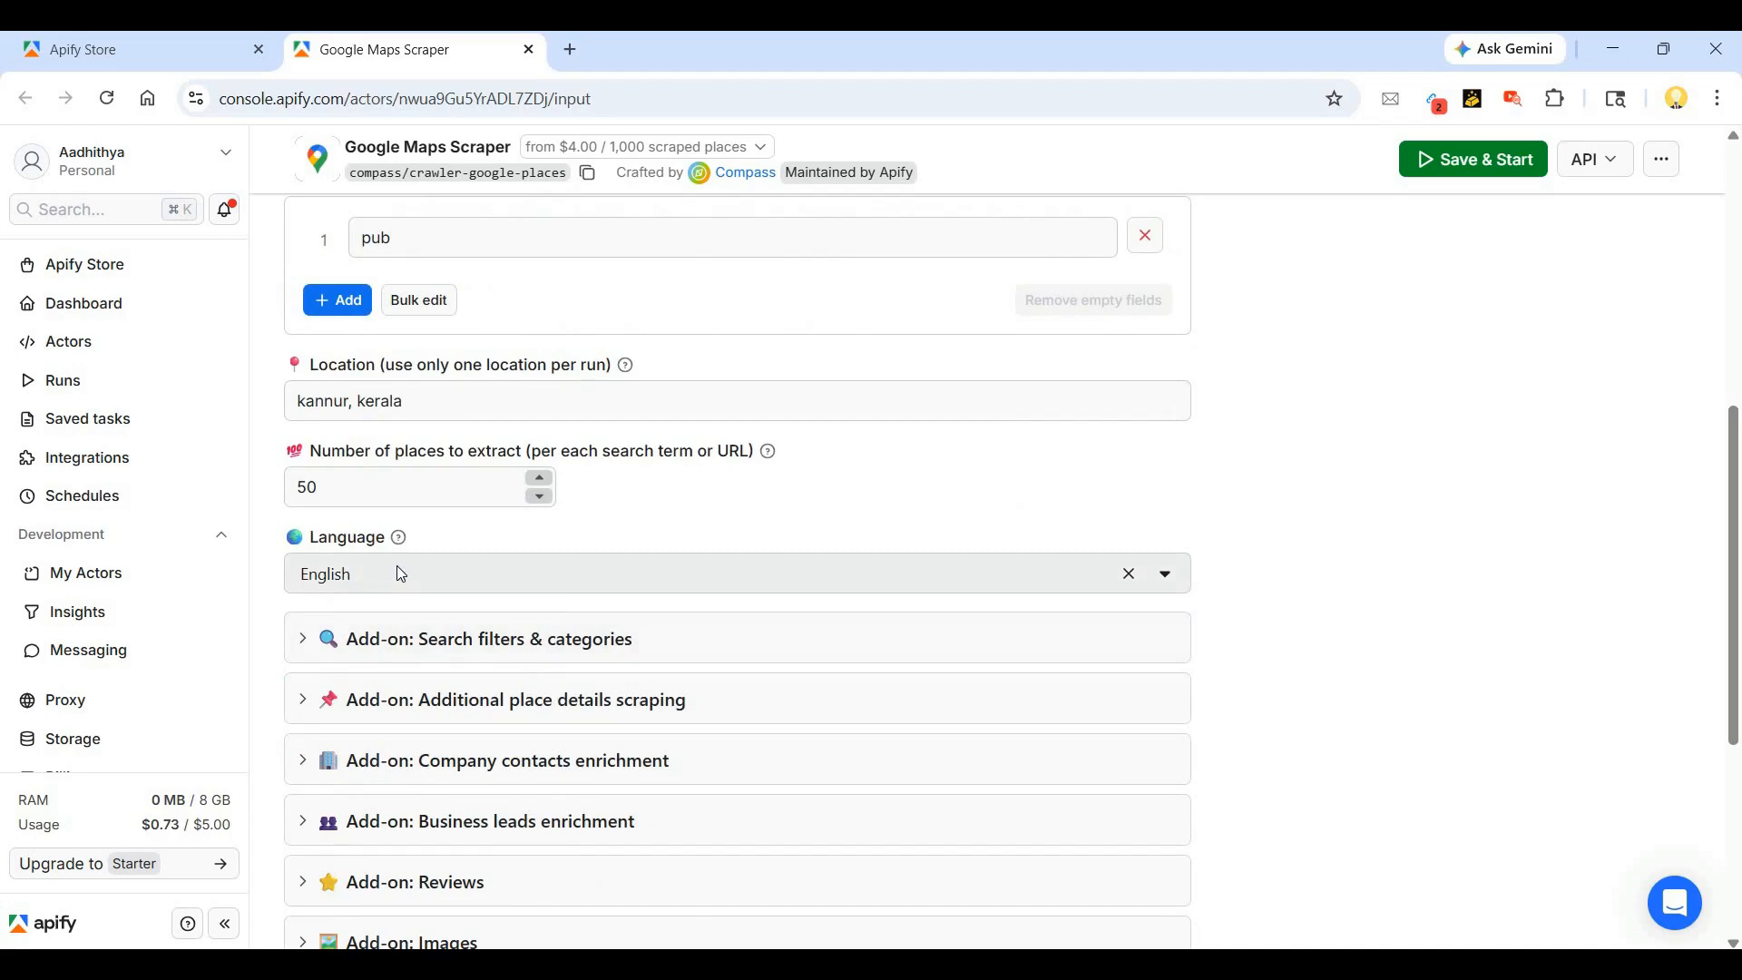
scroll(295, 485, "down", 3)
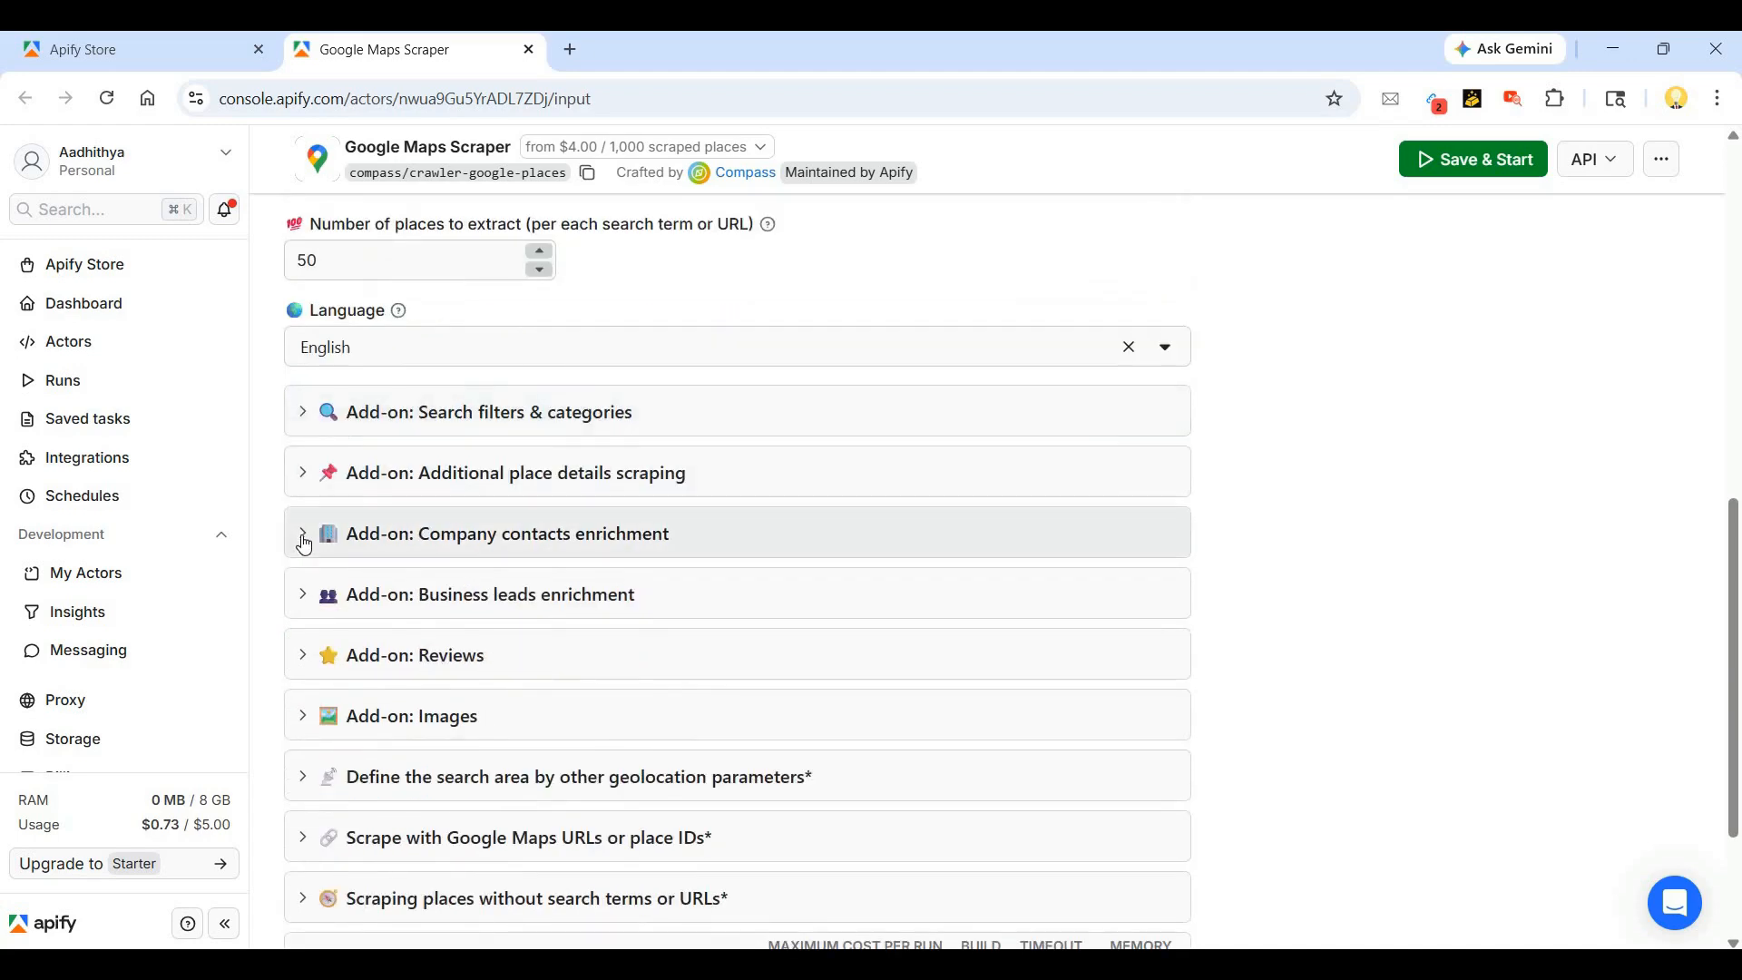
left_click(303, 537)
left_click(433, 537)
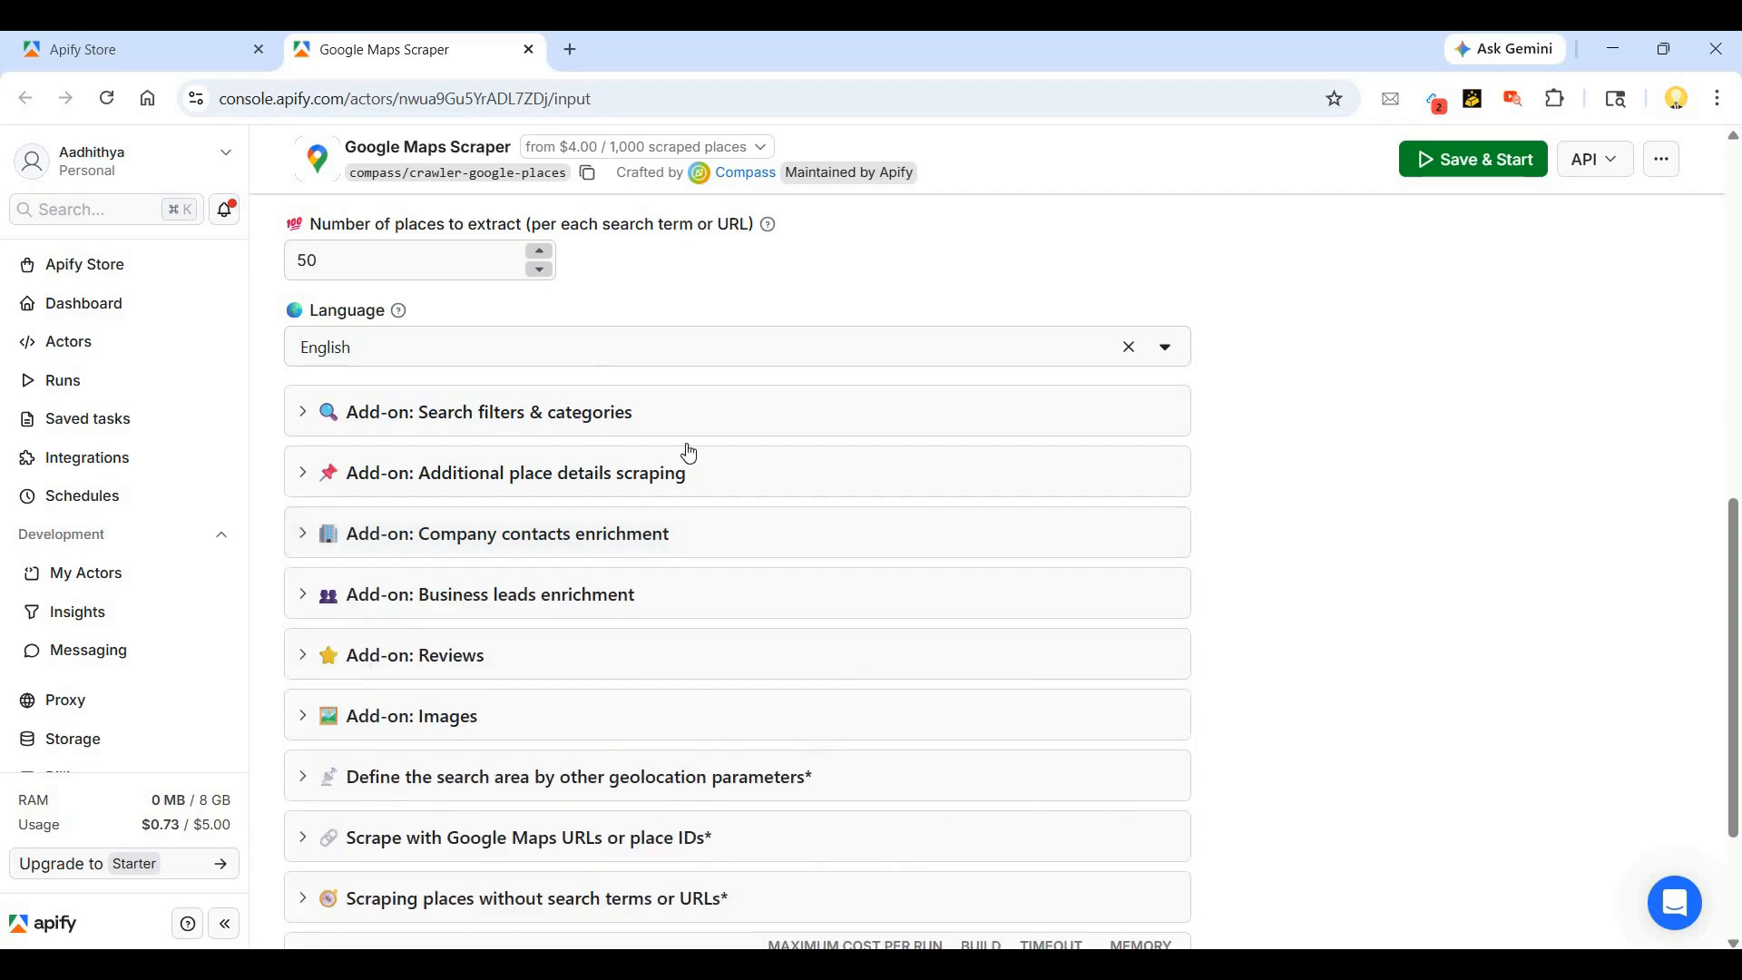
scroll(686, 444, "up", 5)
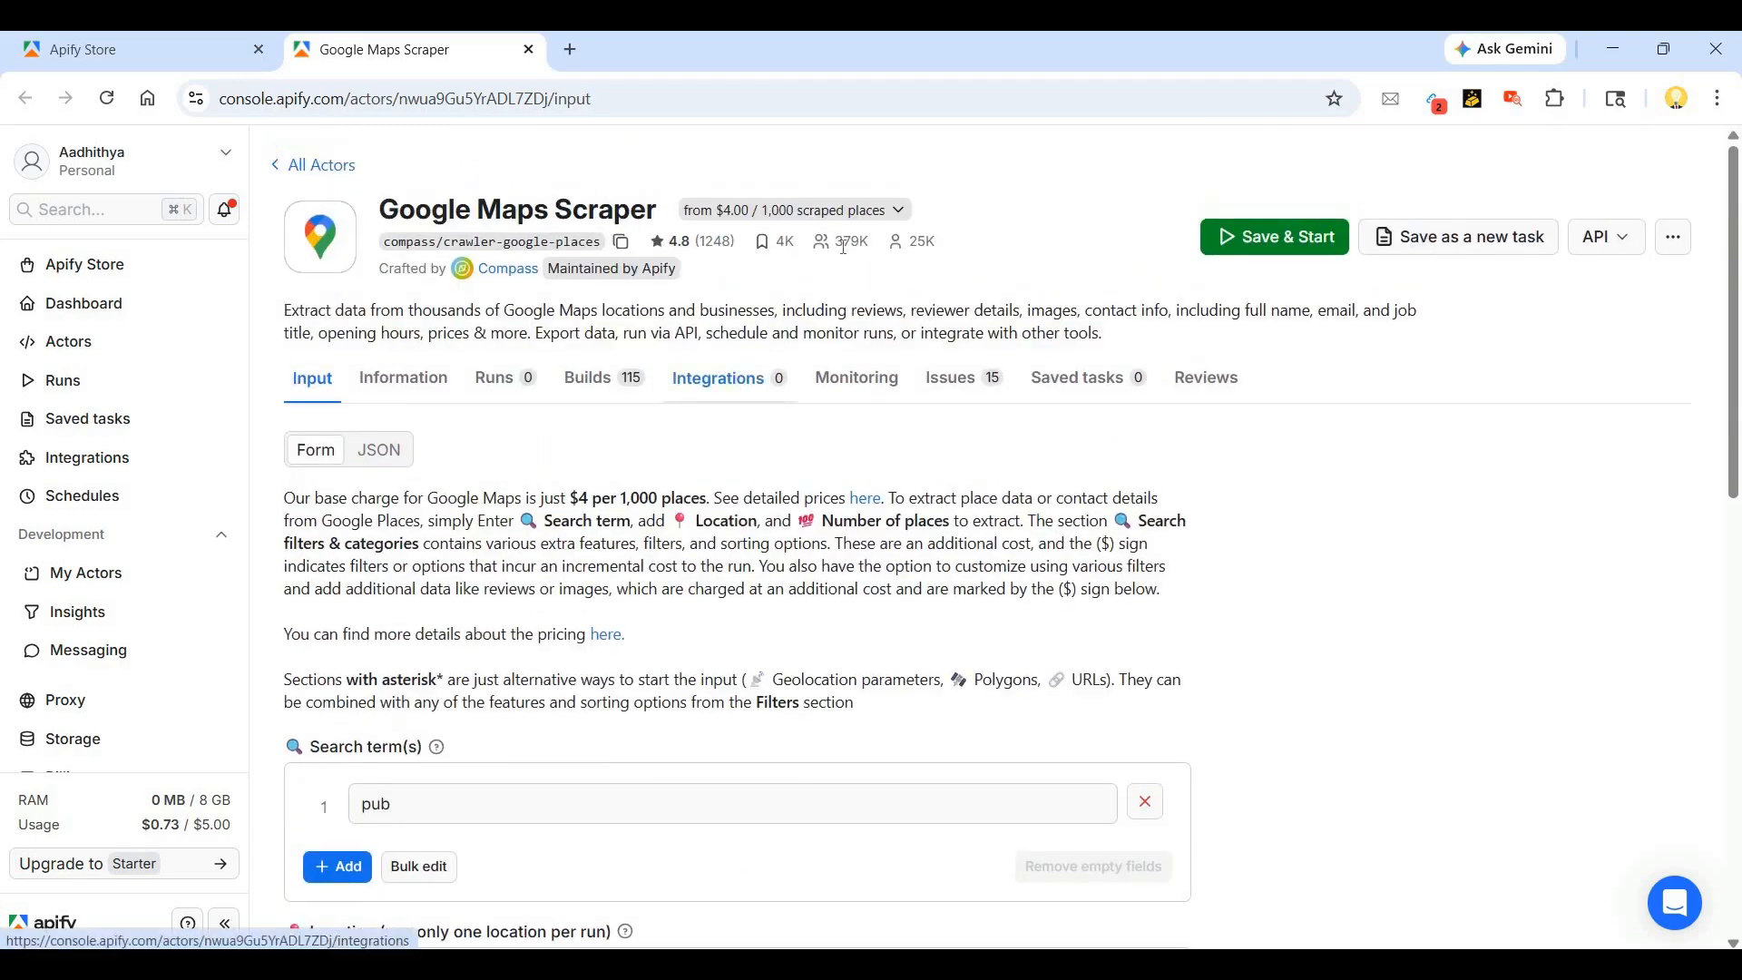
scroll(728, 513, "down", 10)
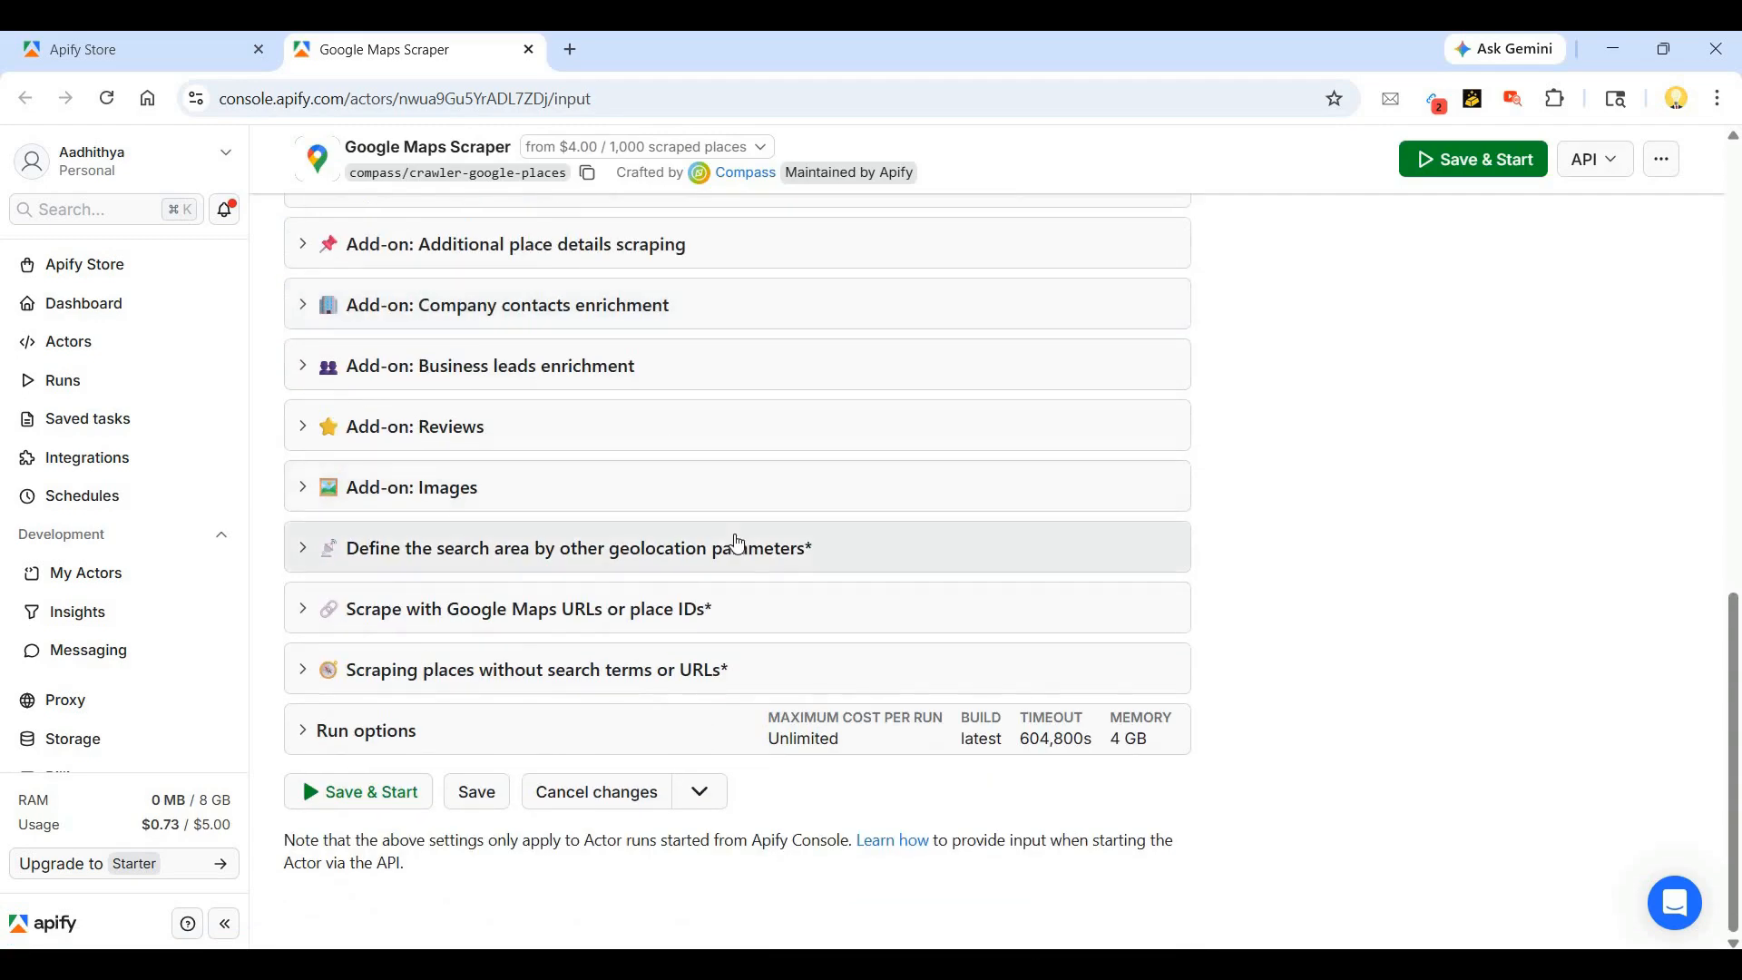
left_click(337, 442)
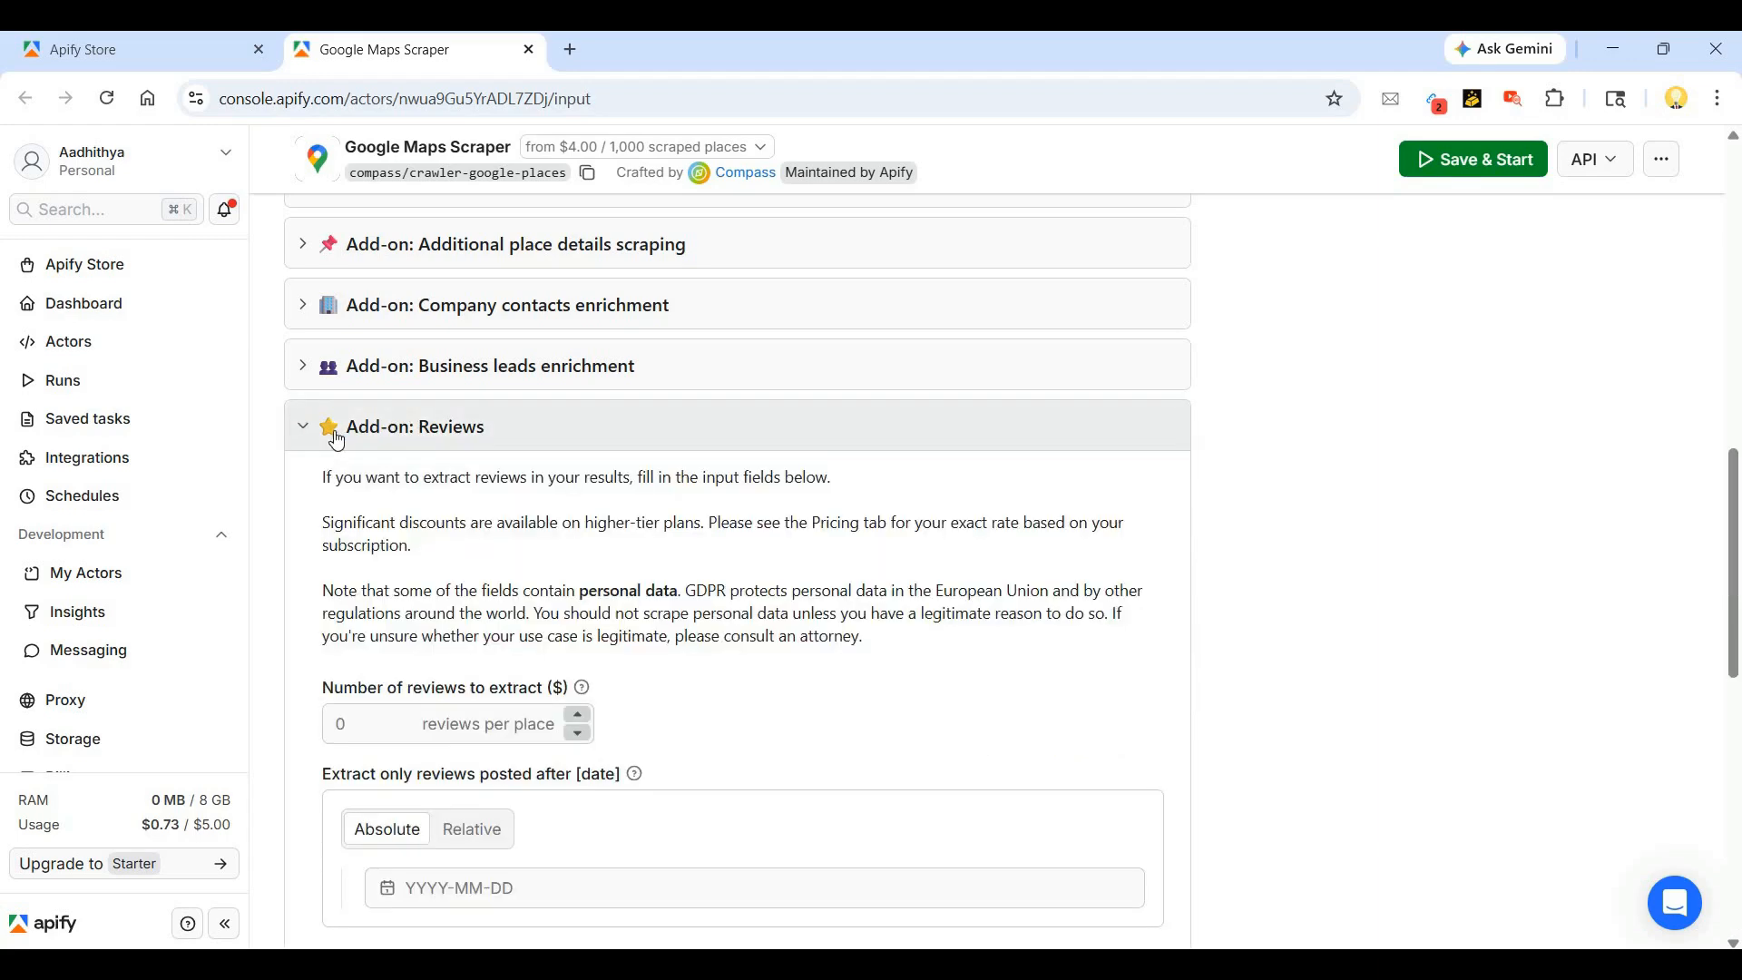
left_click(632, 420)
scroll(631, 411, "up", 10)
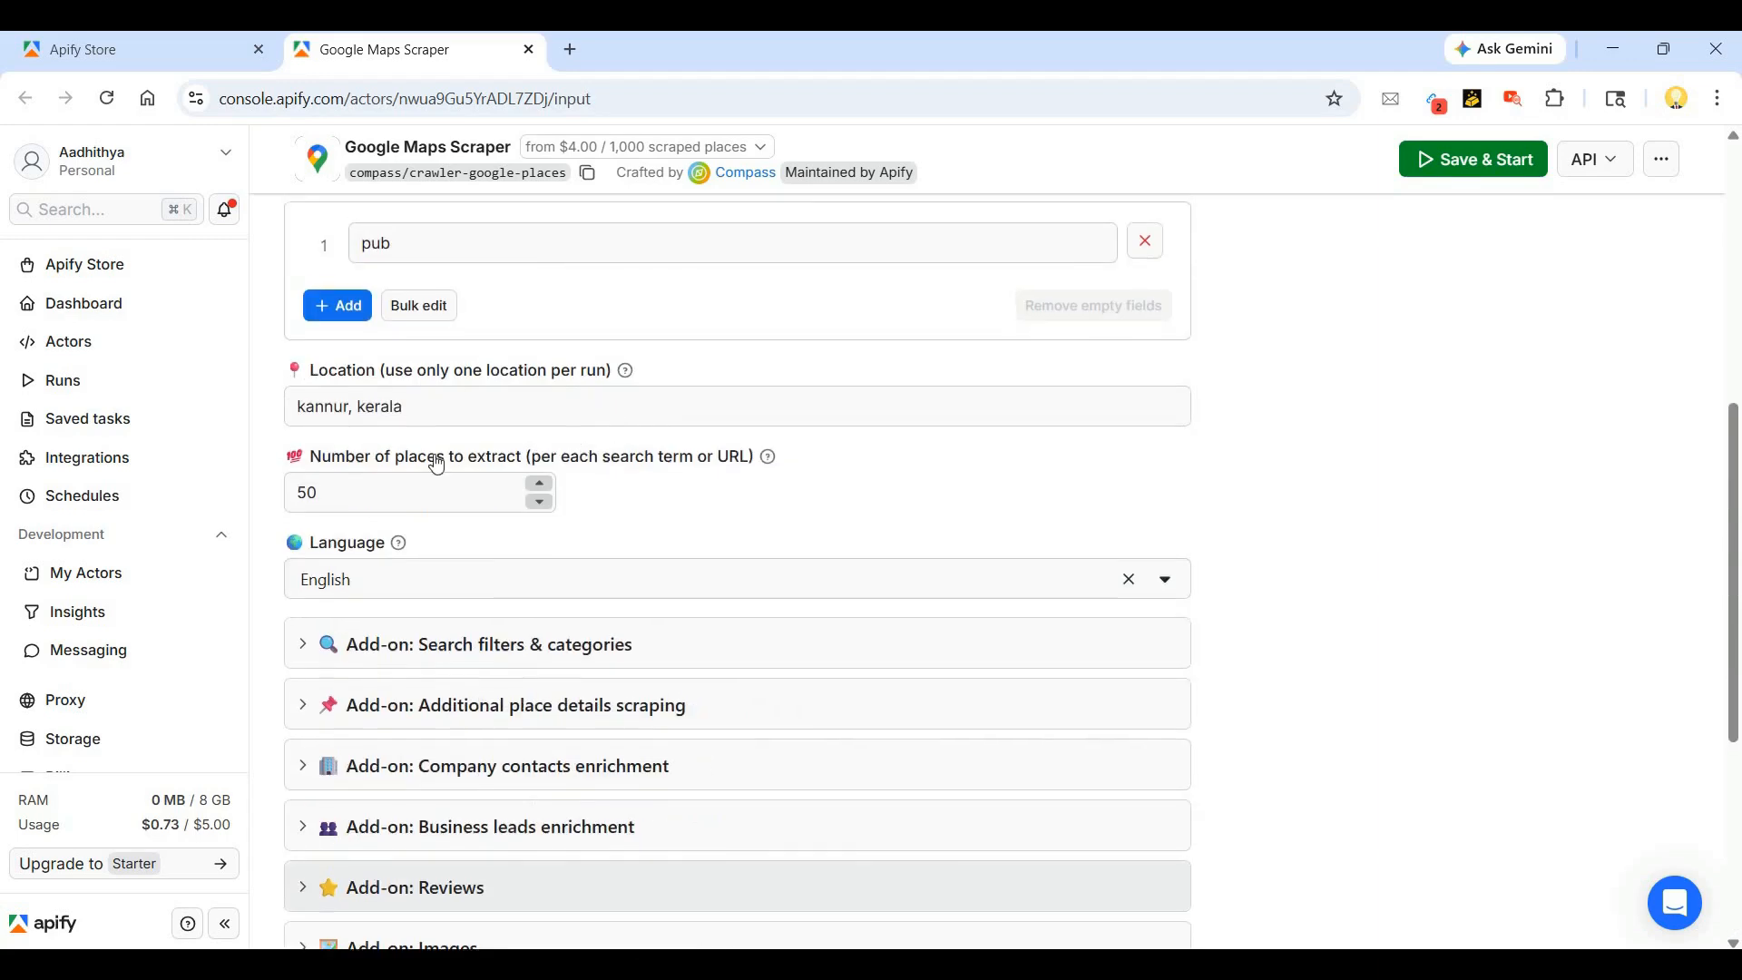
scroll(455, 393, "down", 4)
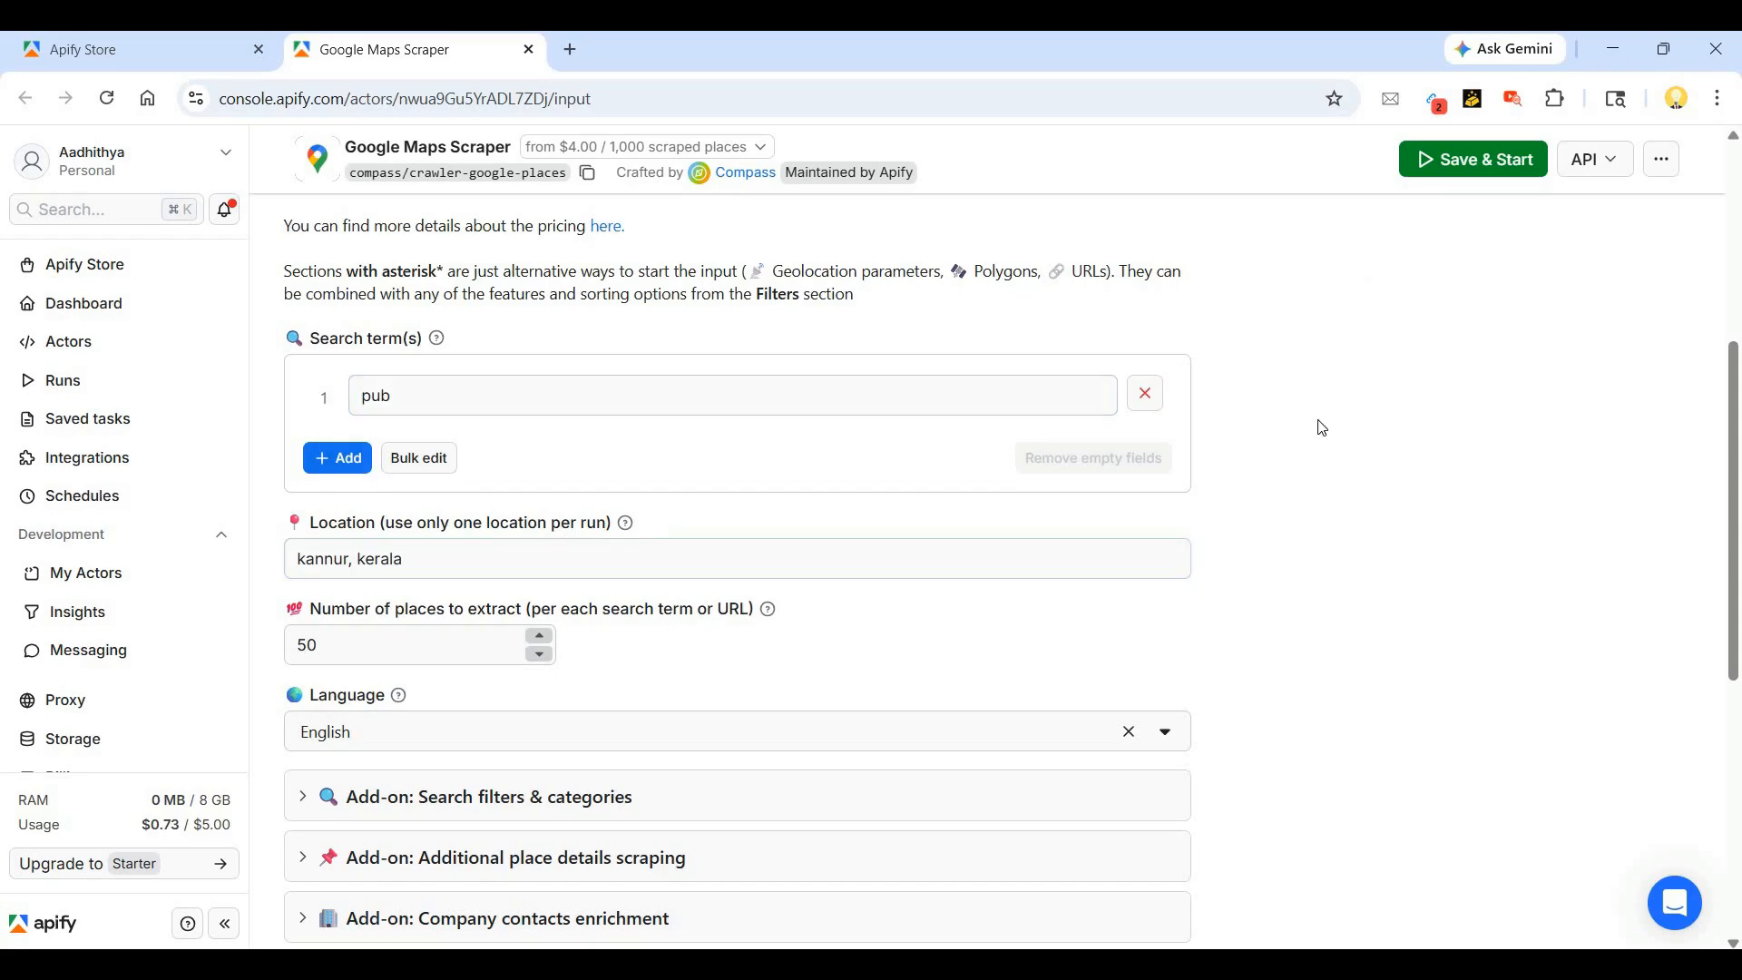
scroll(426, 765, "down", 5)
scroll(435, 744, "down", 2)
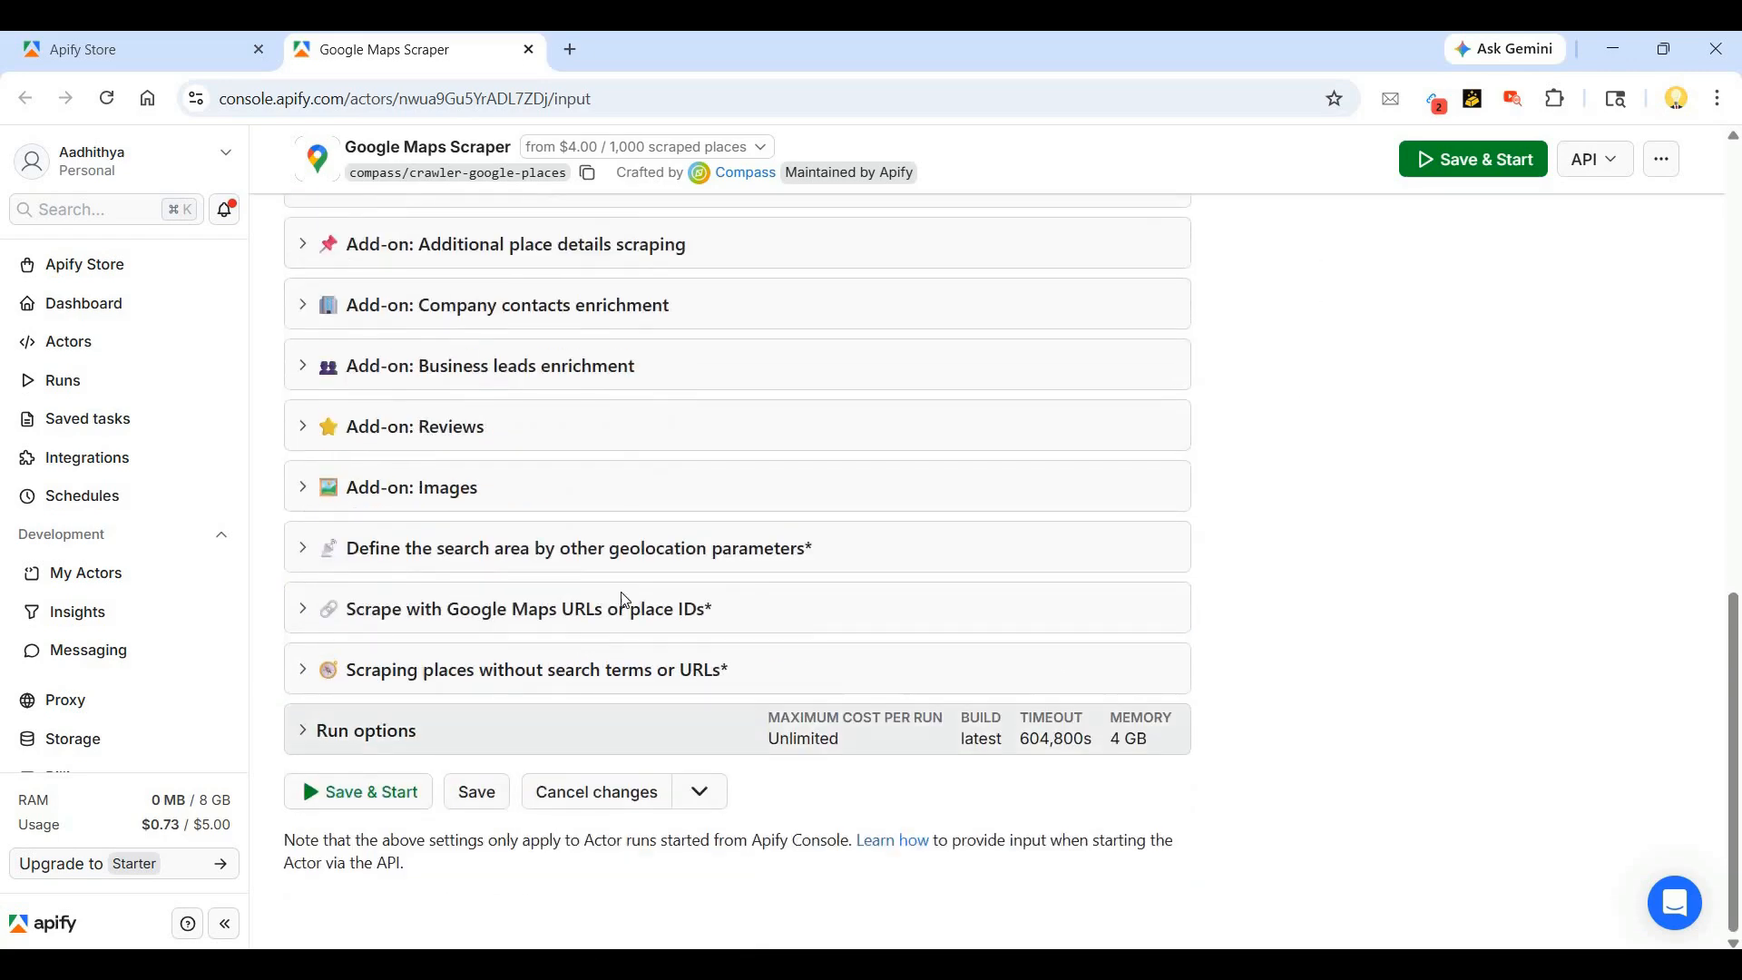
scroll(722, 245, "up", 10)
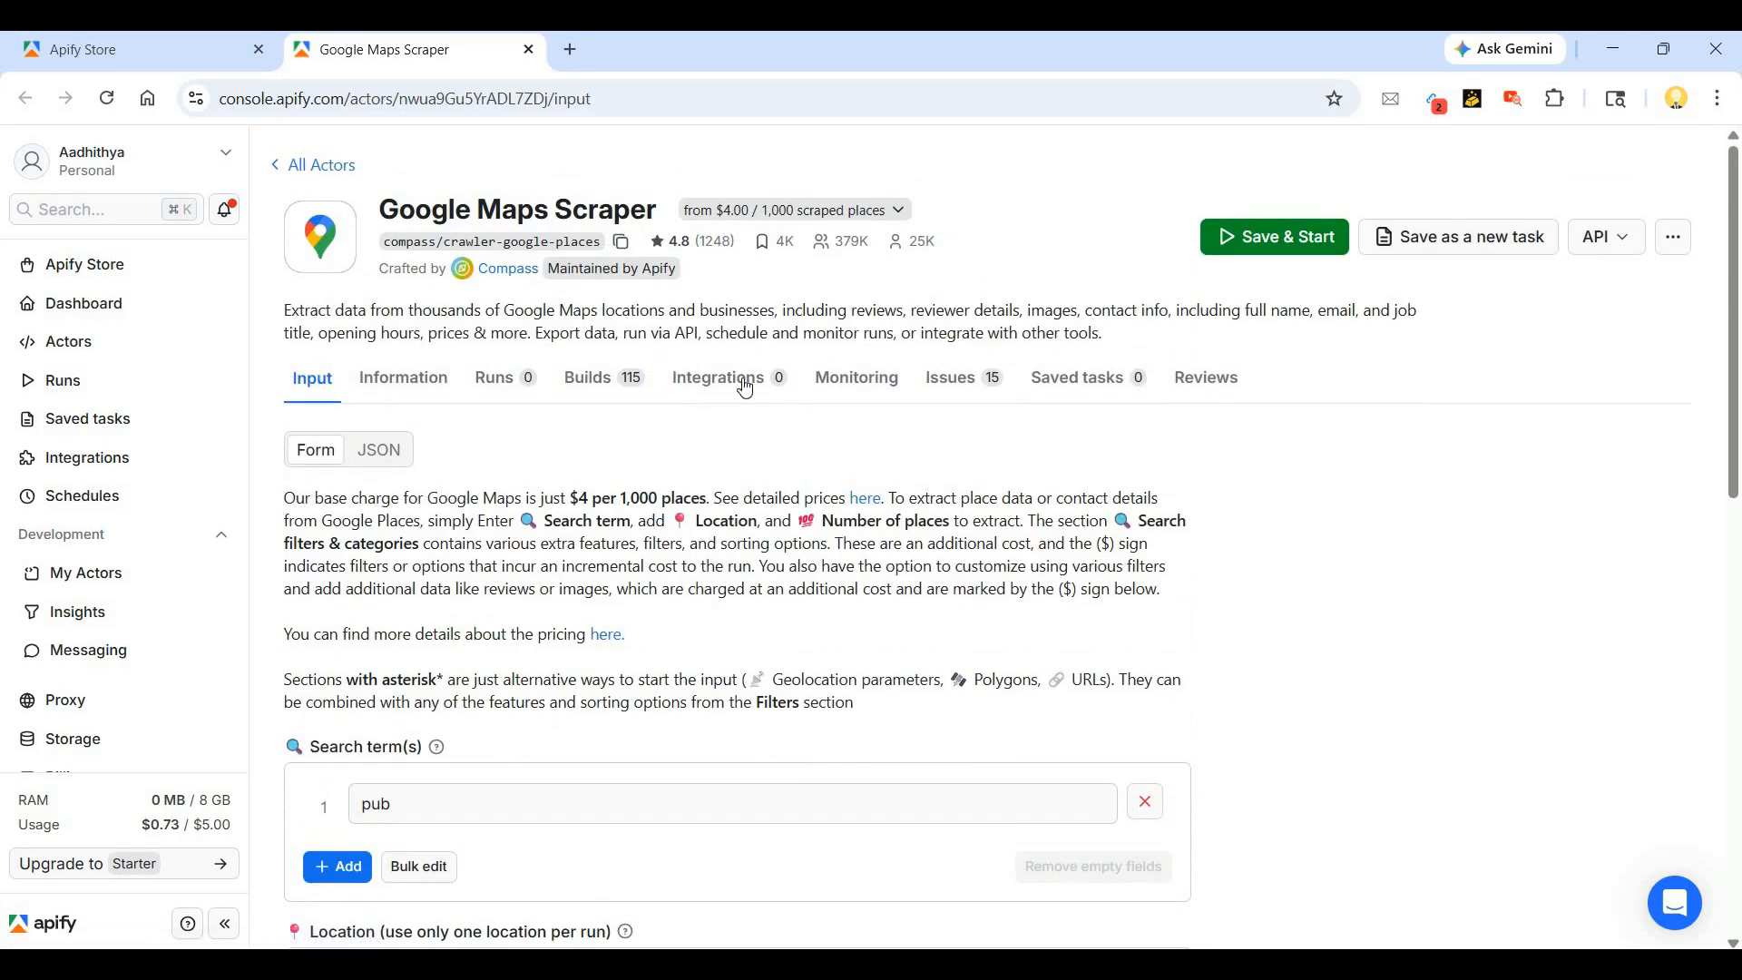
scroll(345, 367, "down", 8)
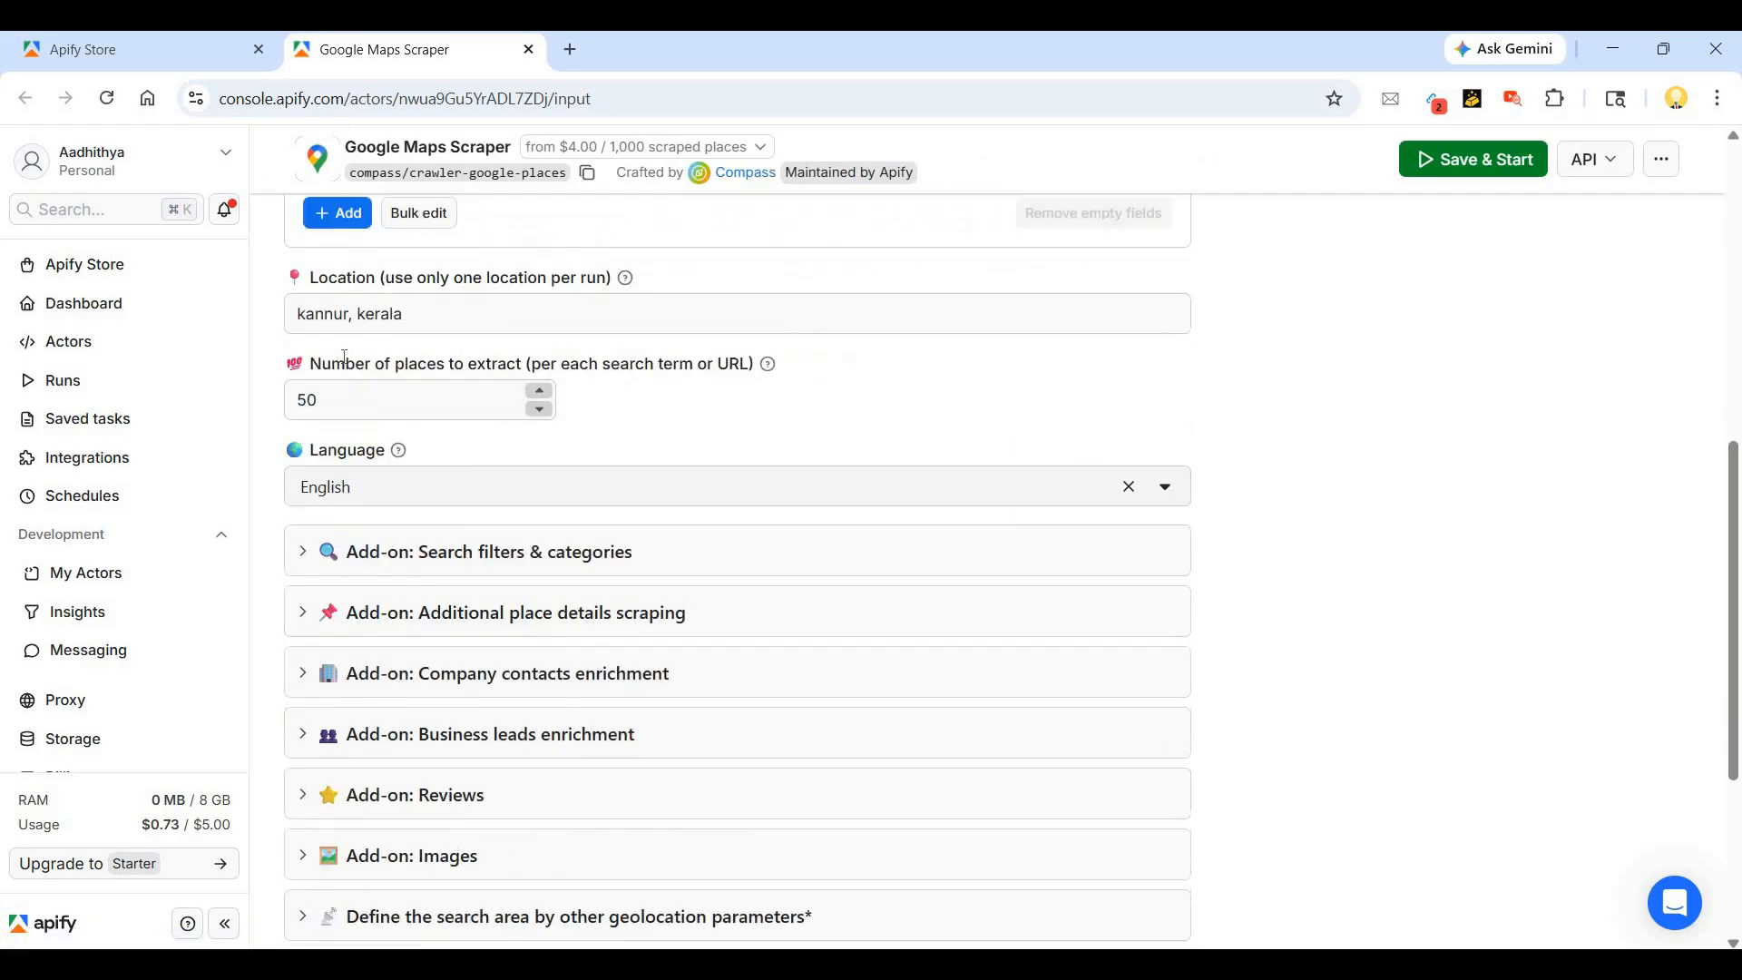
- Set the number of places to extract to 10 and start the scraper run
left_click(345, 367)
key("ctrl+a")
key("BackSpace")
type("10")
scroll(911, 676, "down", 4)
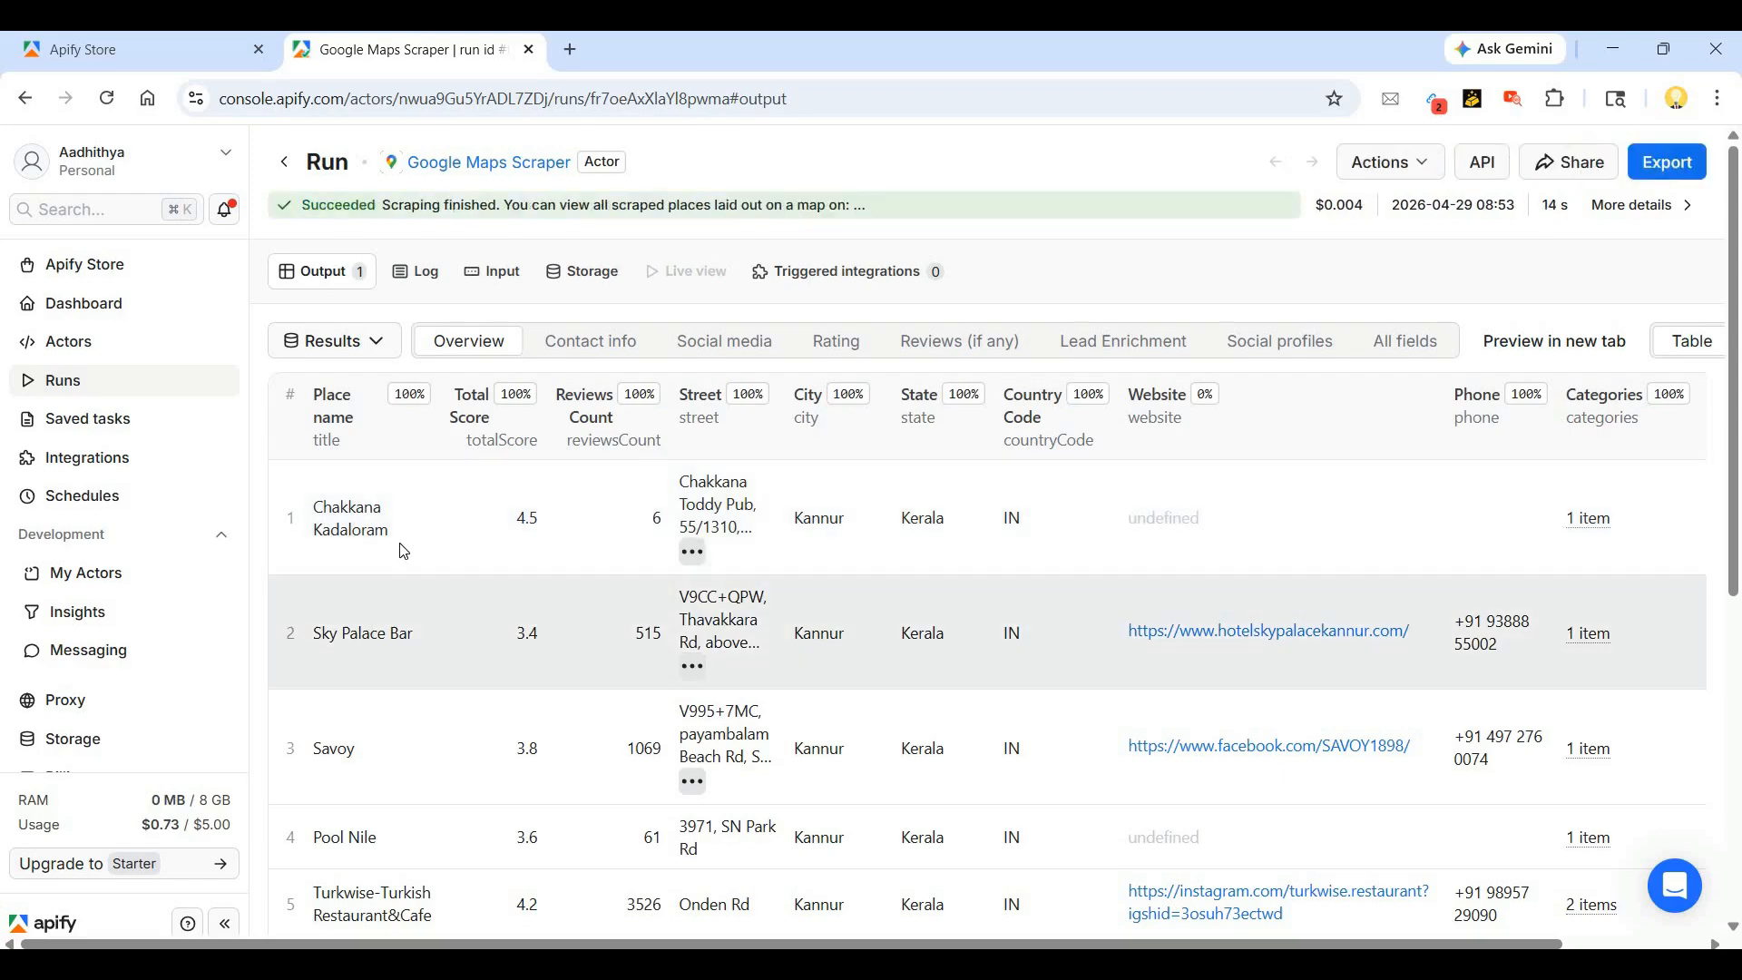
- Examine the scraped places in the run's Overview results, from names, ratings and addresses to websites, phones, categories and map URLs
scroll(635, 571, "down", 1)
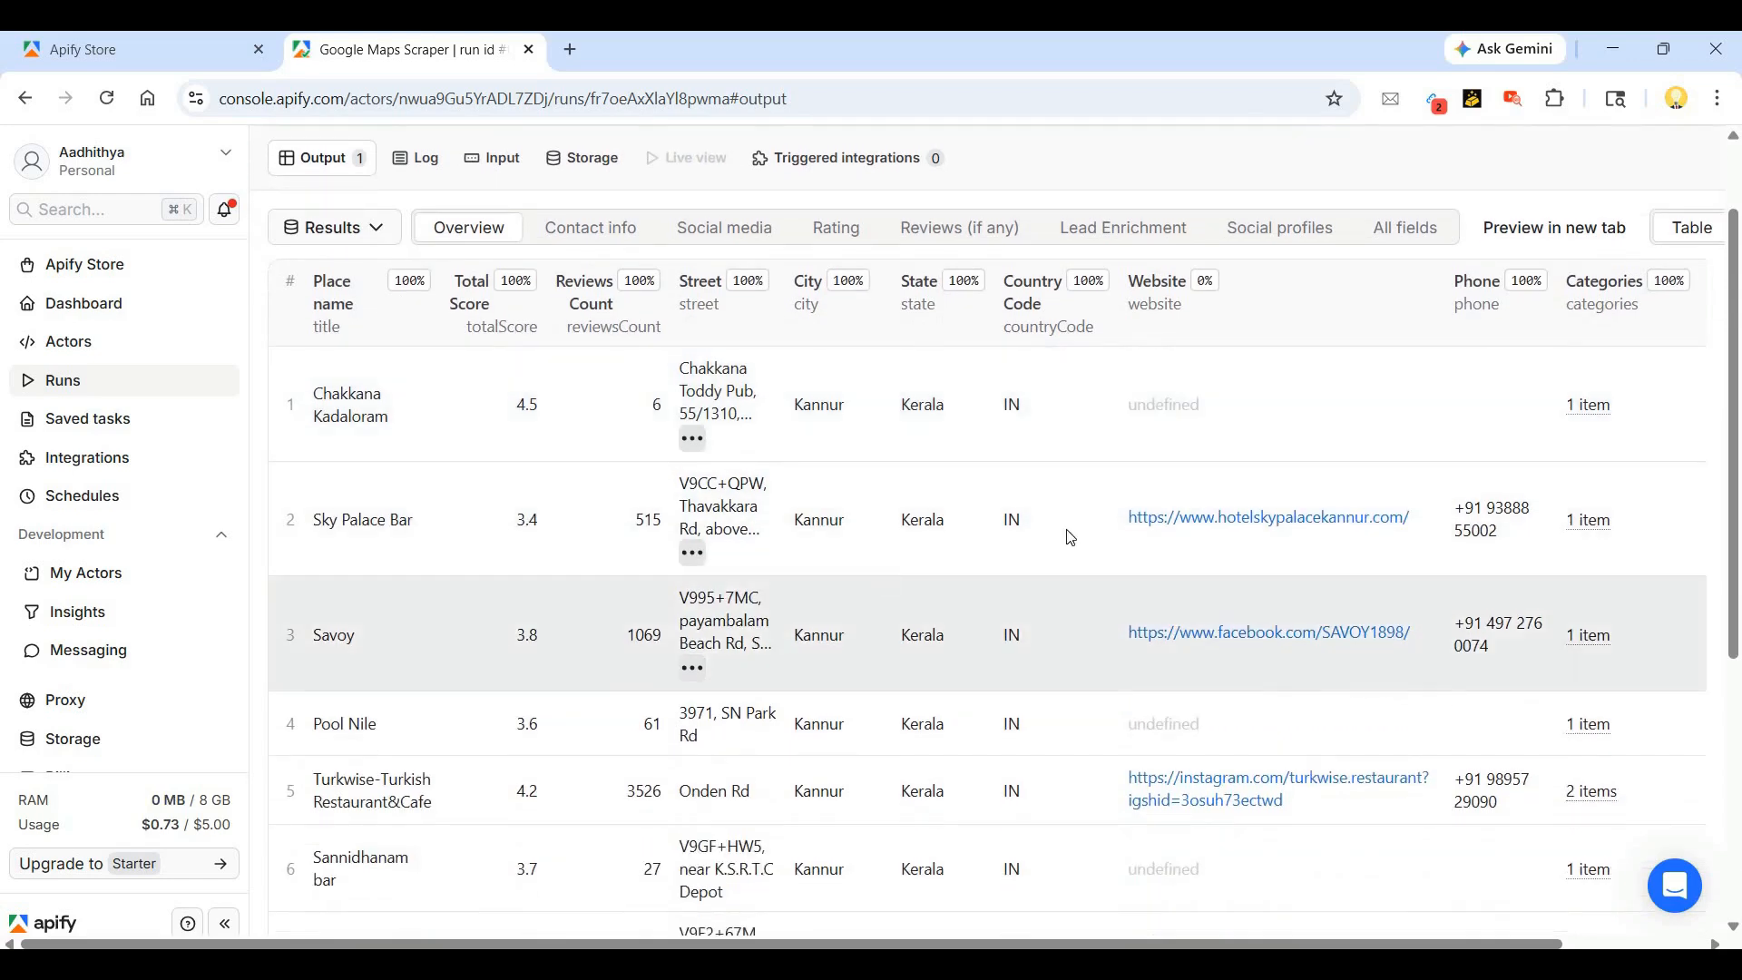
scroll(1470, 536, "up", 3)
scroll(1470, 653, "down", 6)
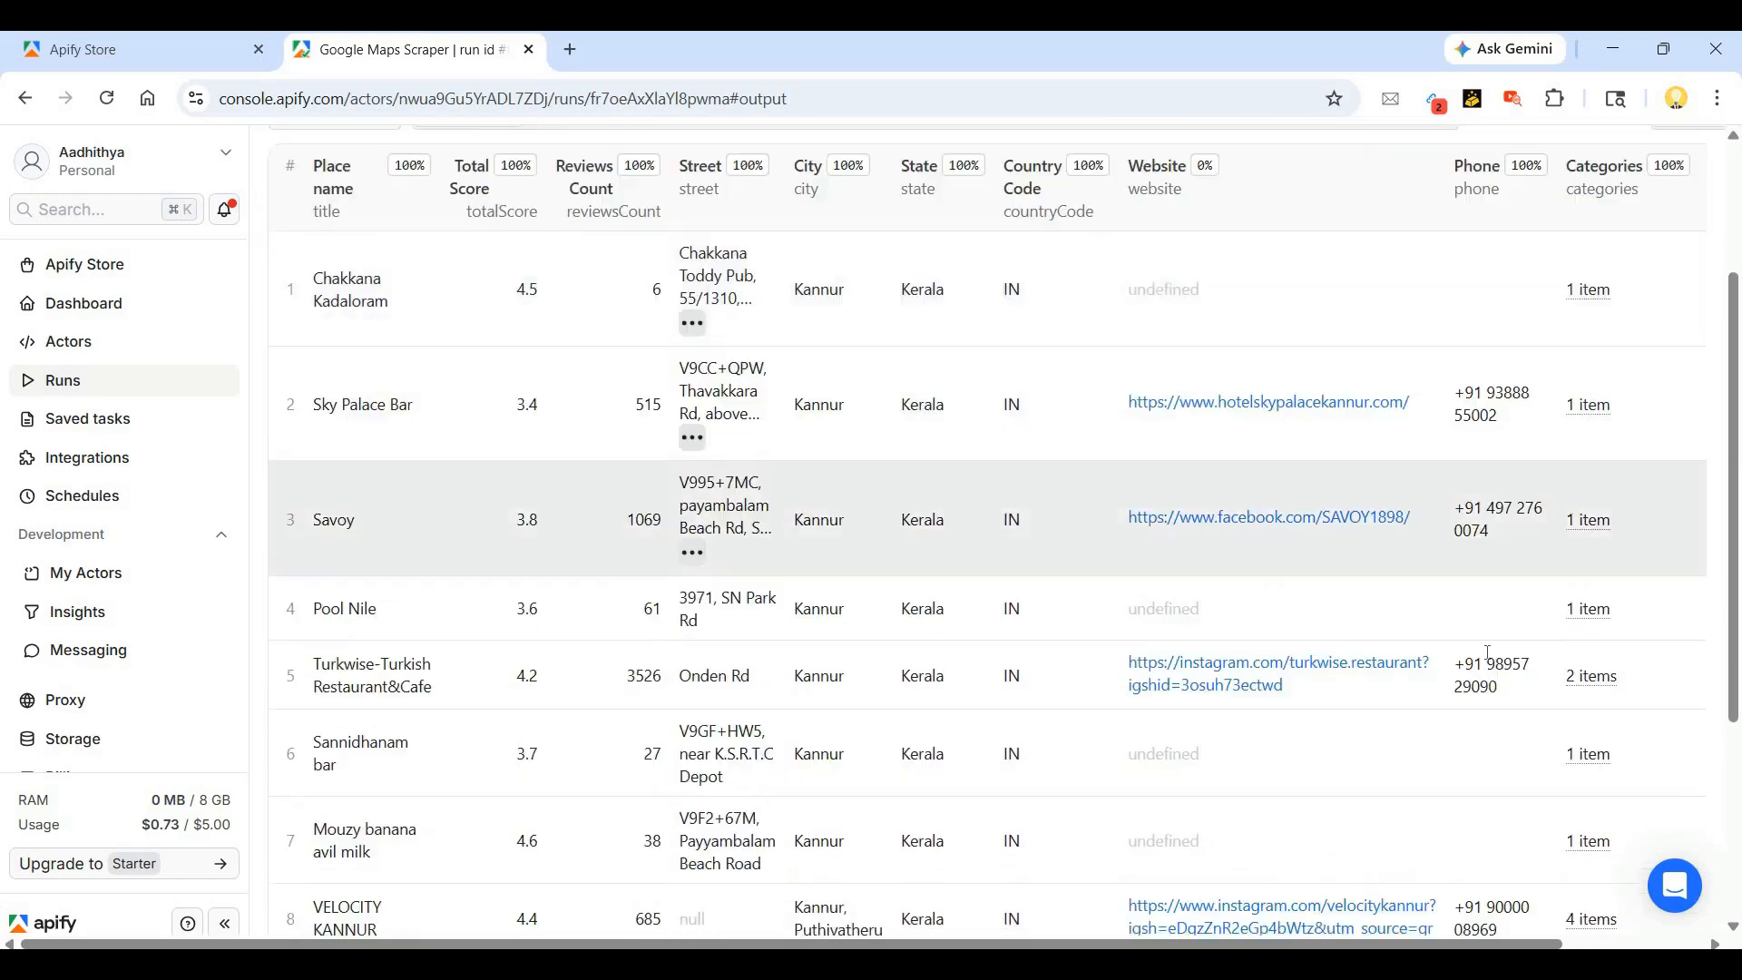
scroll(930, 855, "down", 1)
scroll(1497, 831, "right", 2)
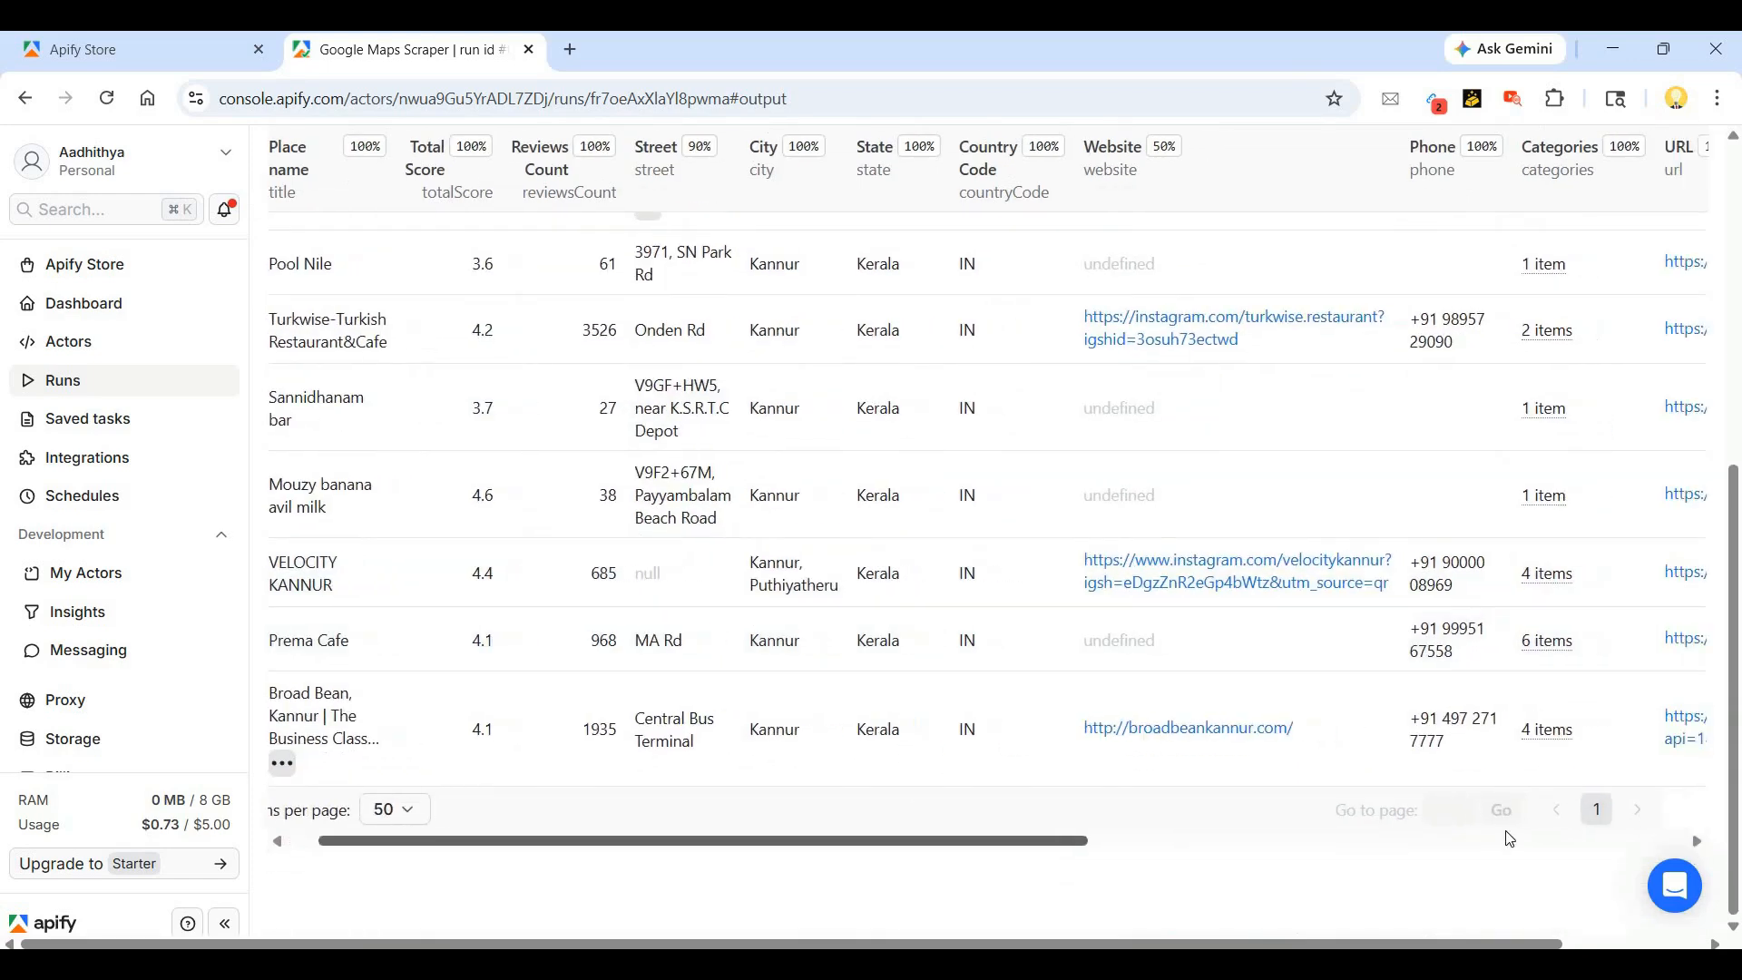
scroll(1497, 780, "right", 10)
scroll(708, 499, "up", 4)
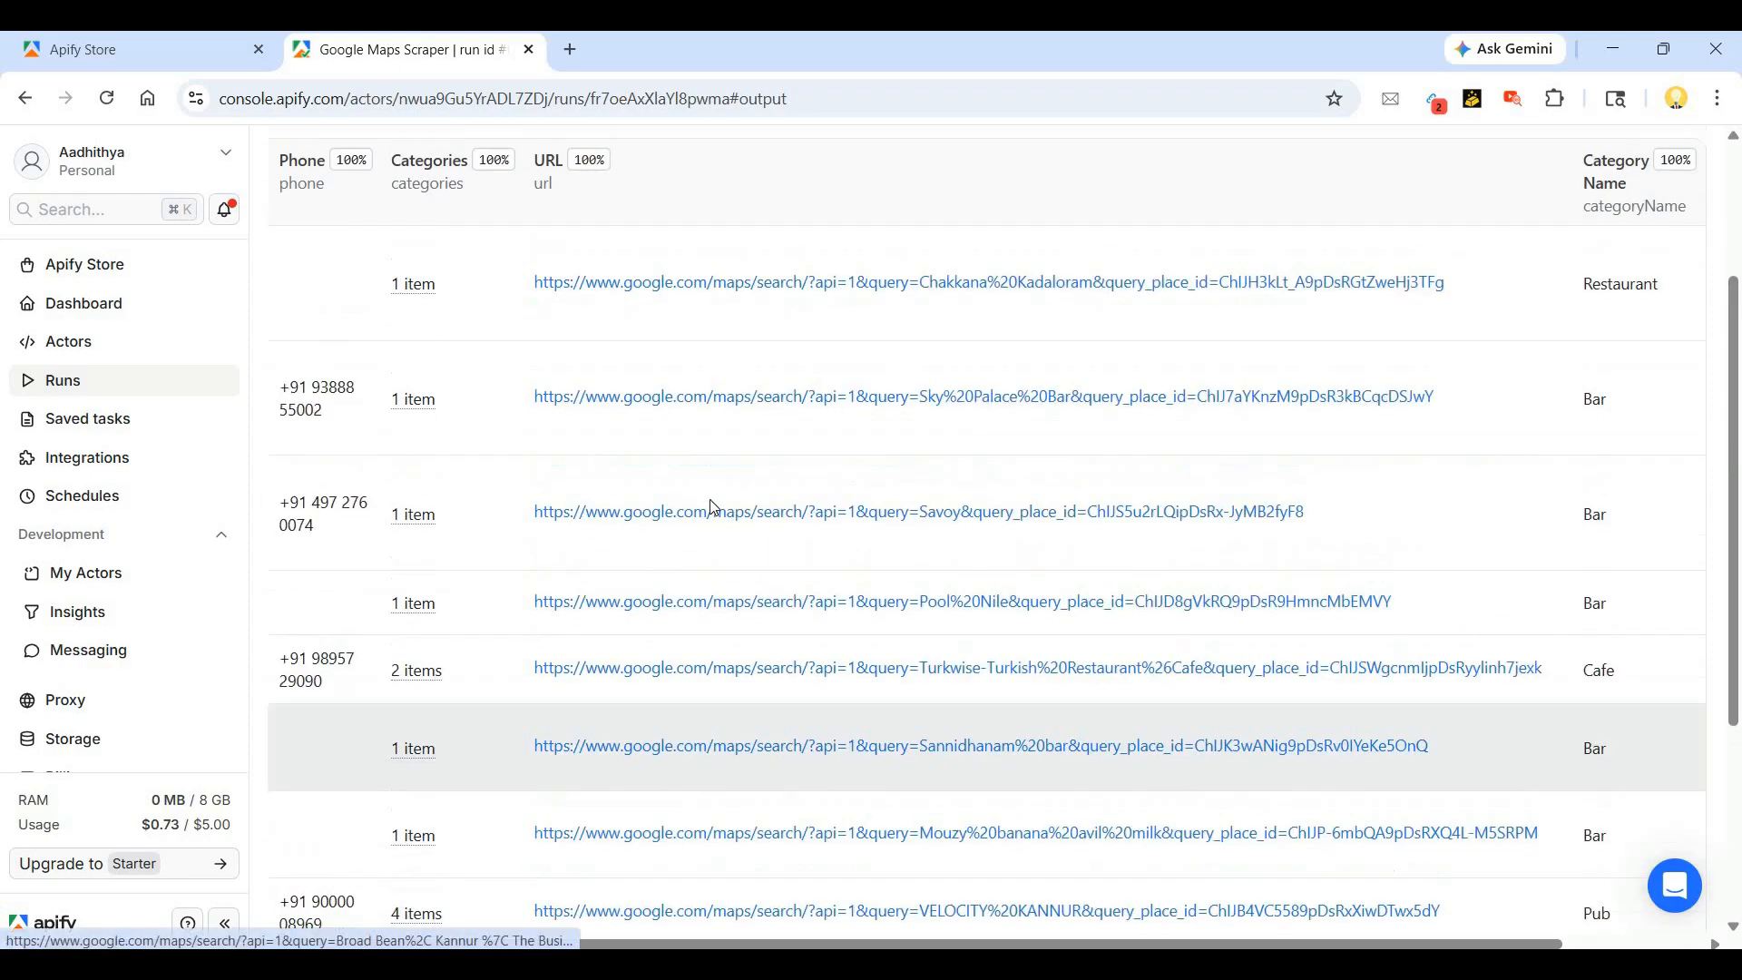
scroll(698, 473, "up", 3)
scroll(1445, 875, "down", 1)
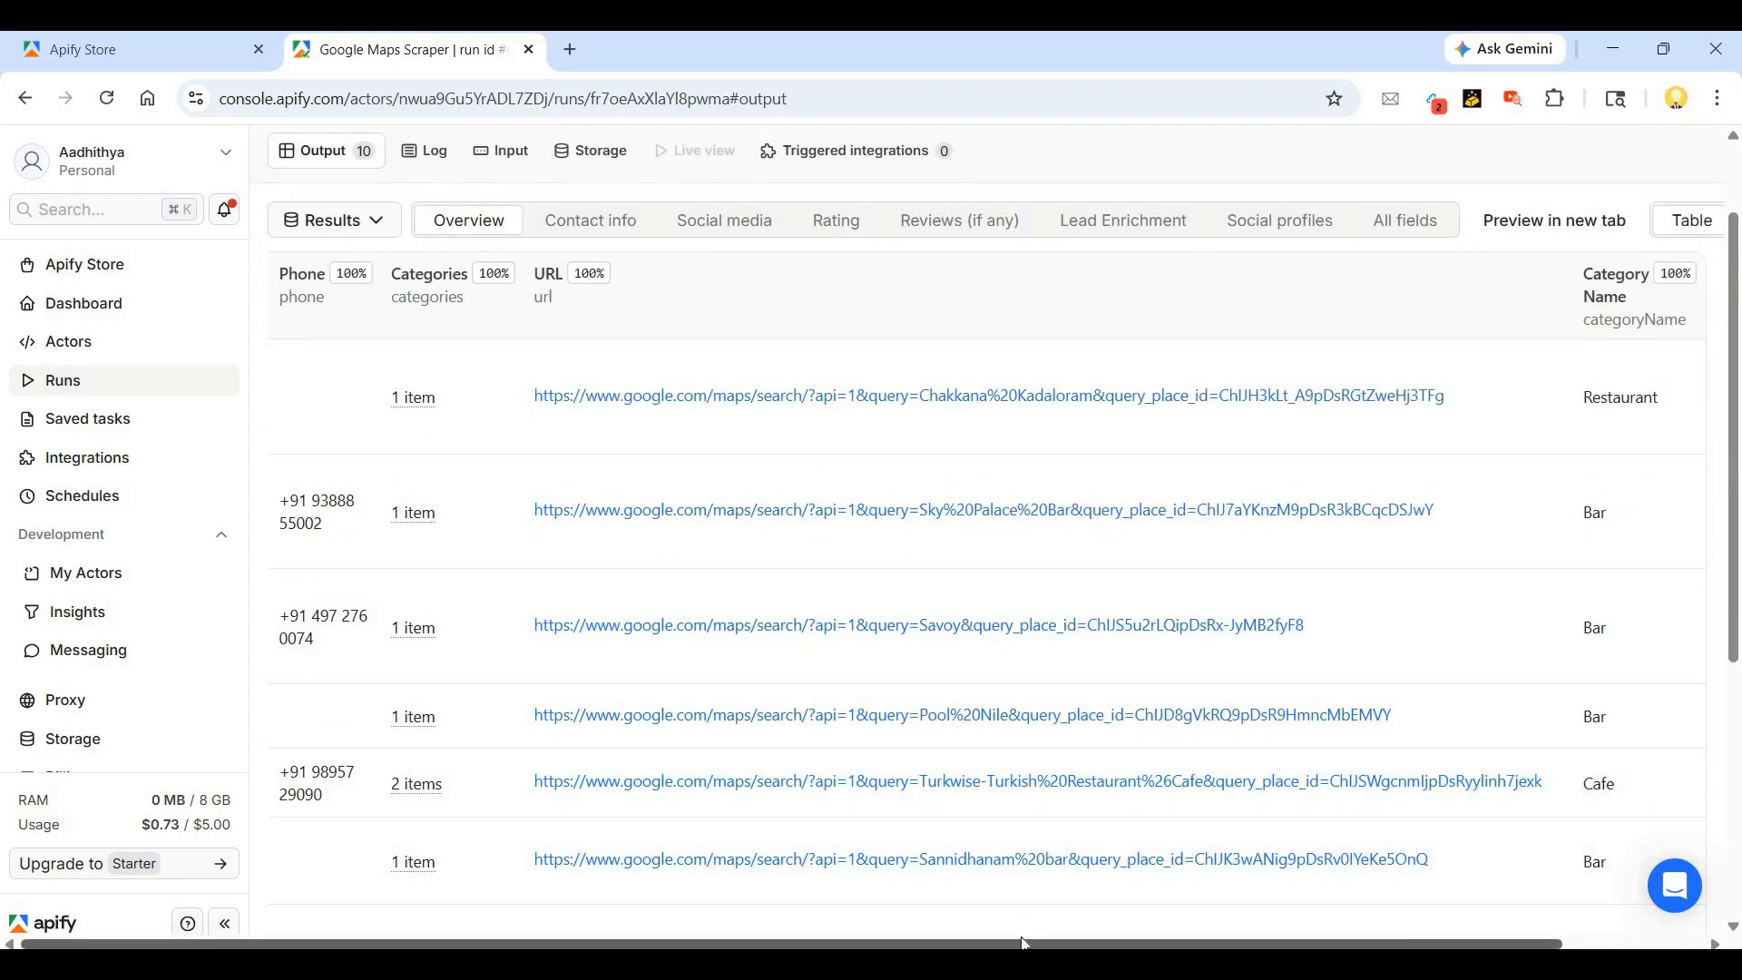
scroll(1025, 936, "down", 1)
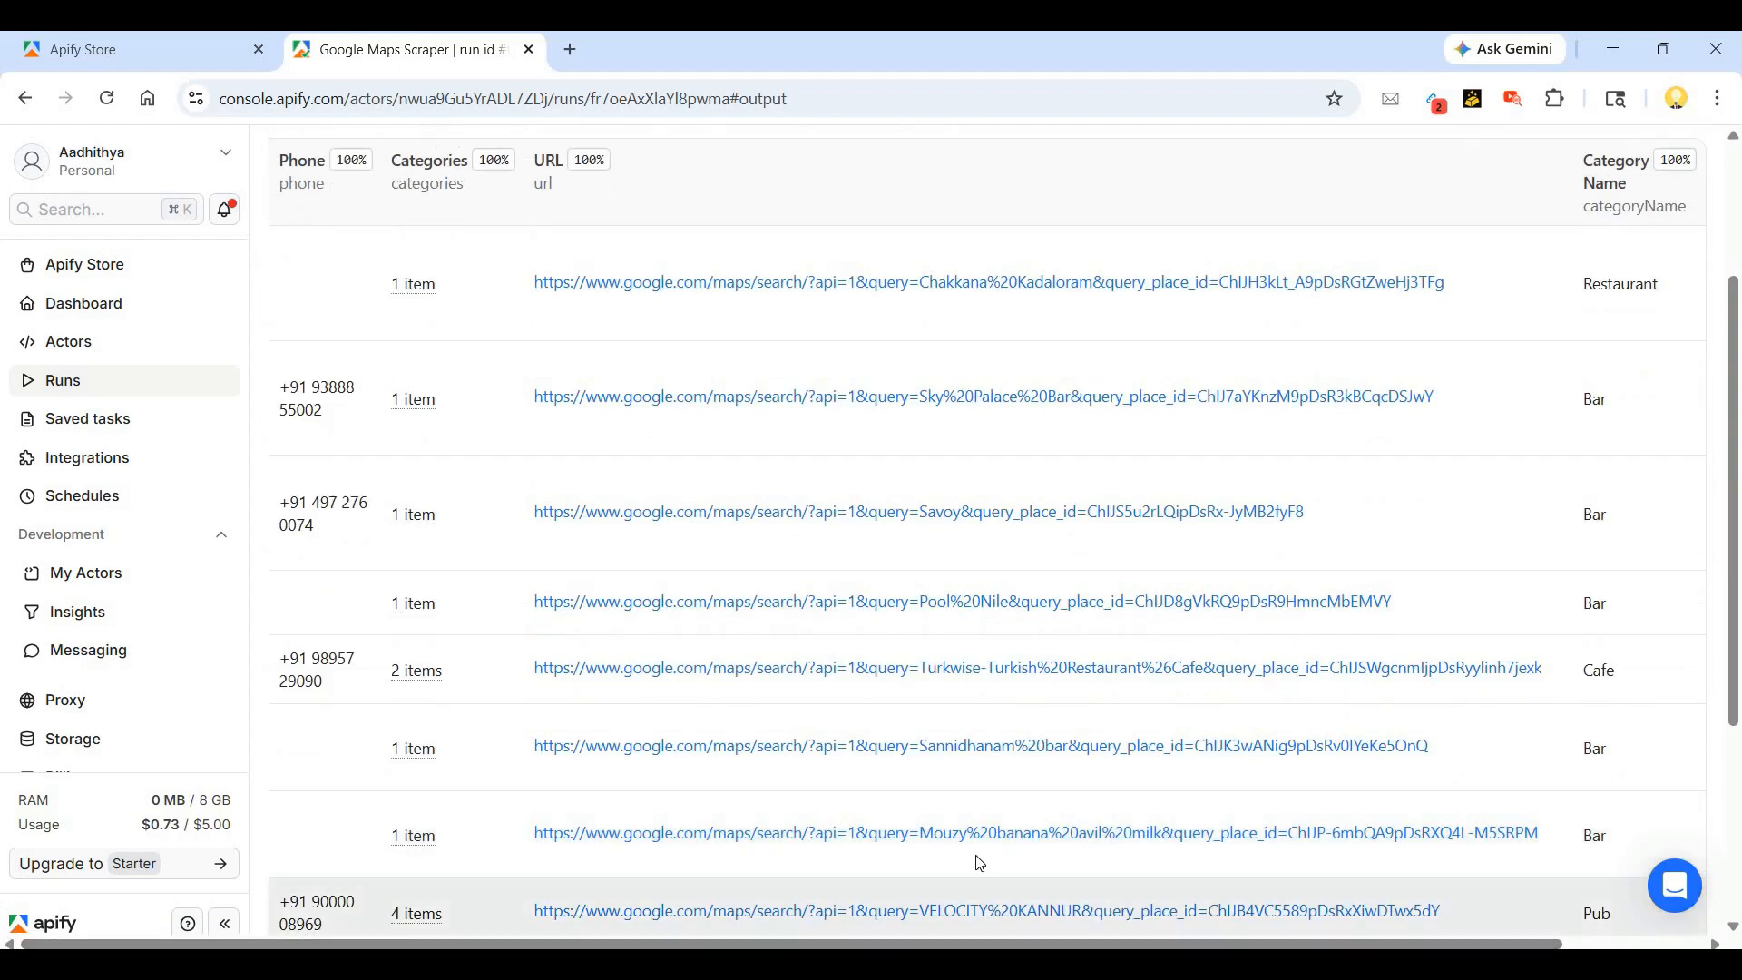
scroll(984, 844, "down", 3)
scroll(765, 849, "left", 10)
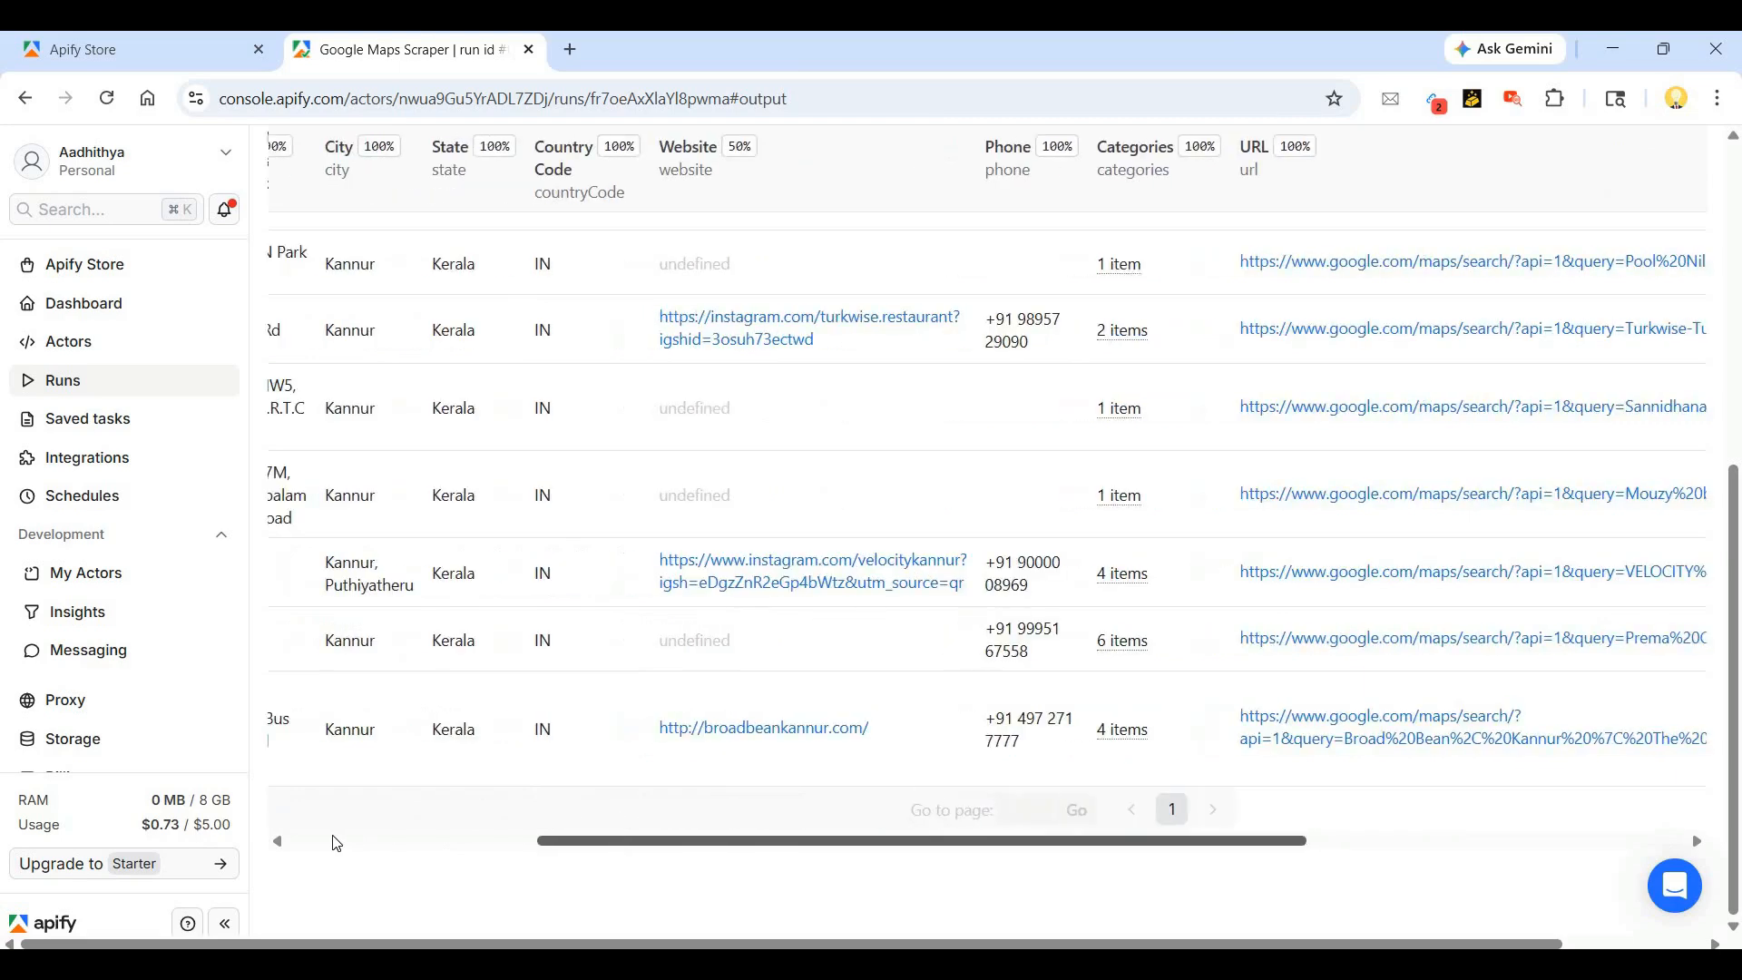
scroll(711, 628, "up", 5)
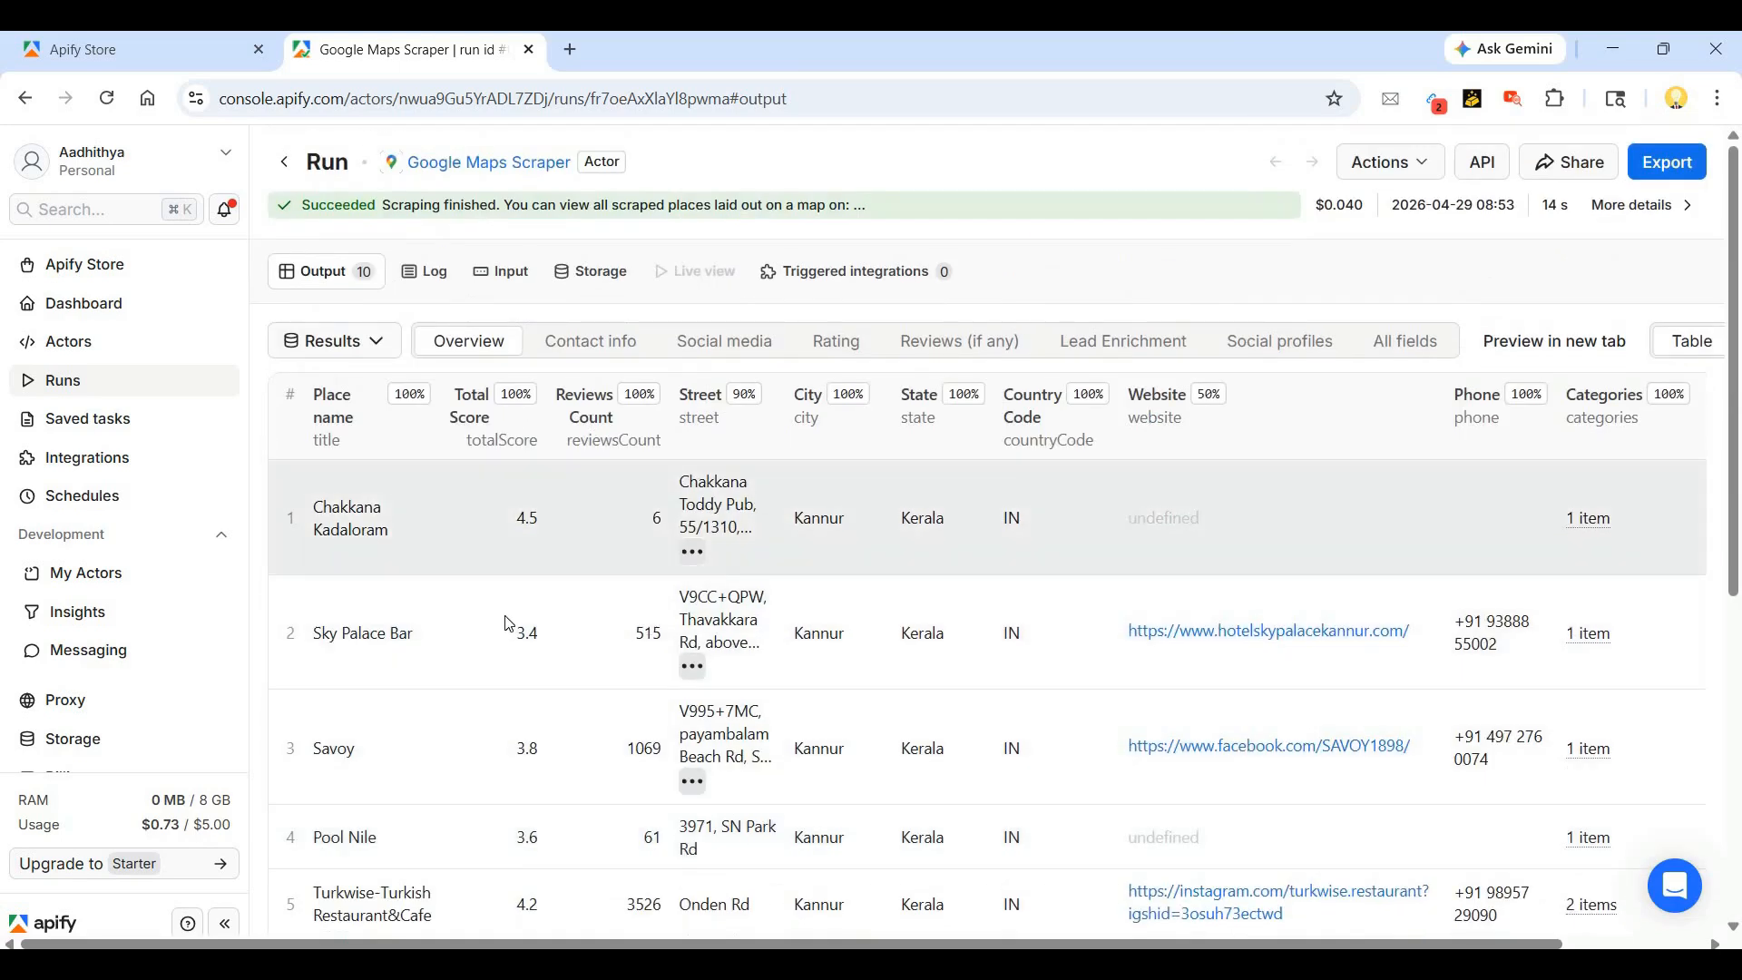
- Look over the export formats for the scraped dataset, select XML, and dismiss the export dialog without downloading
left_click(1693, 163)
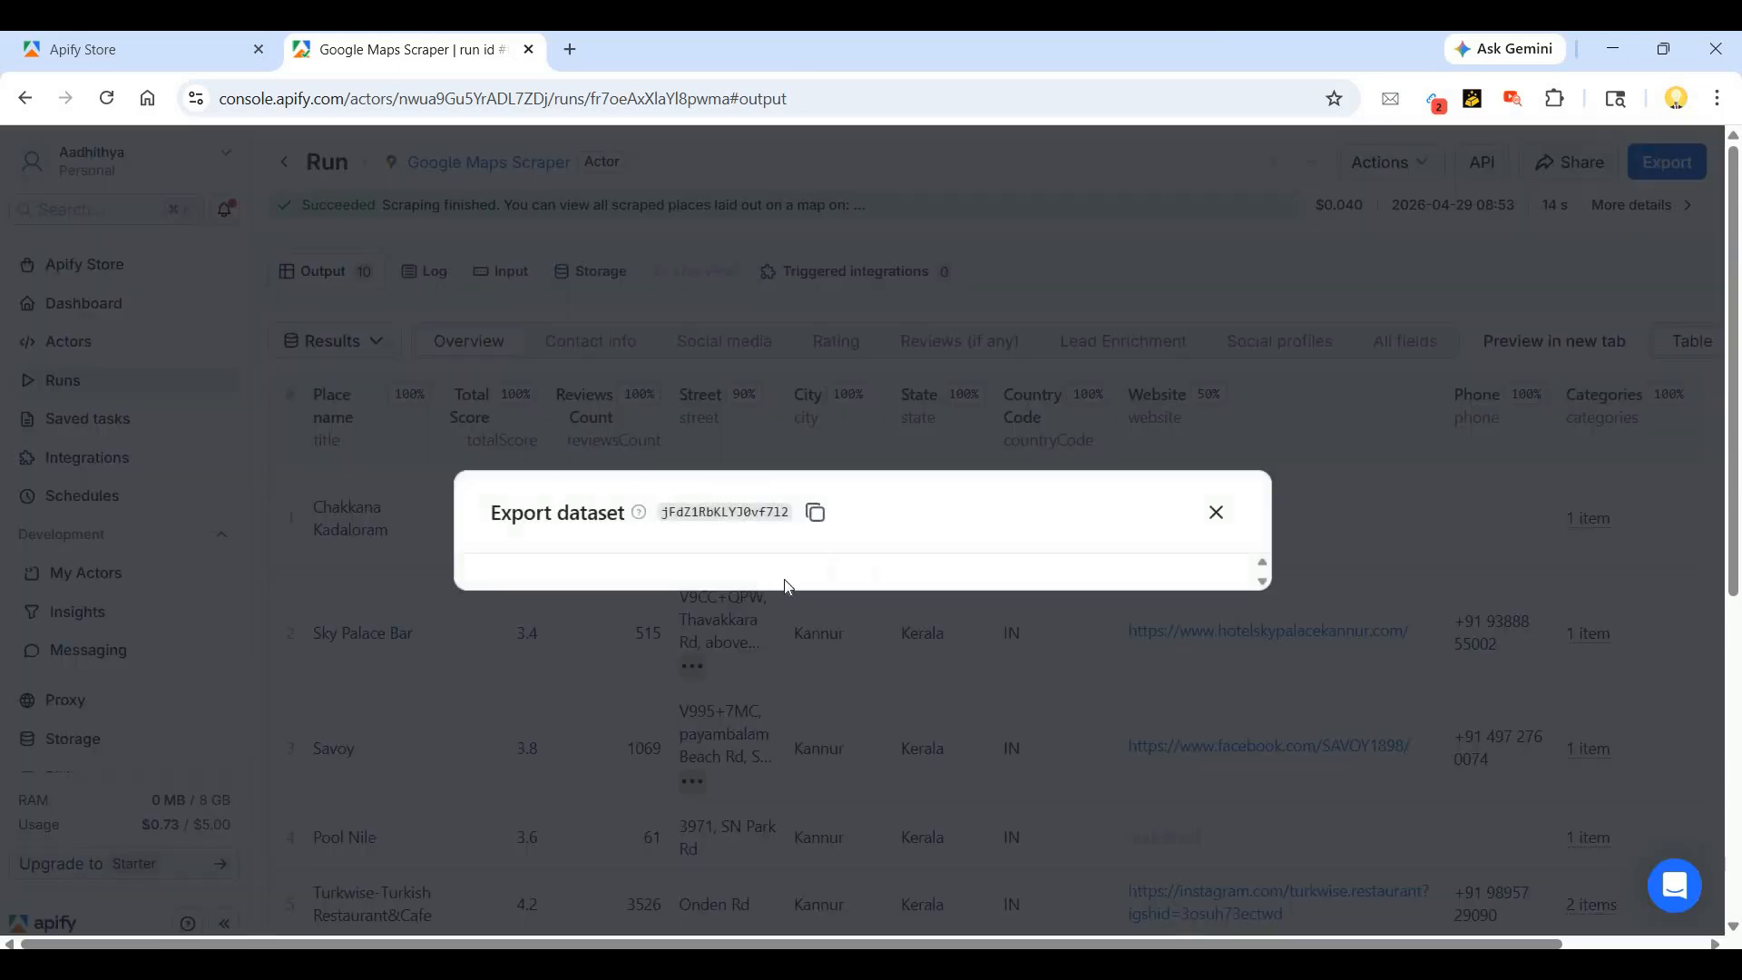
left_click(588, 519)
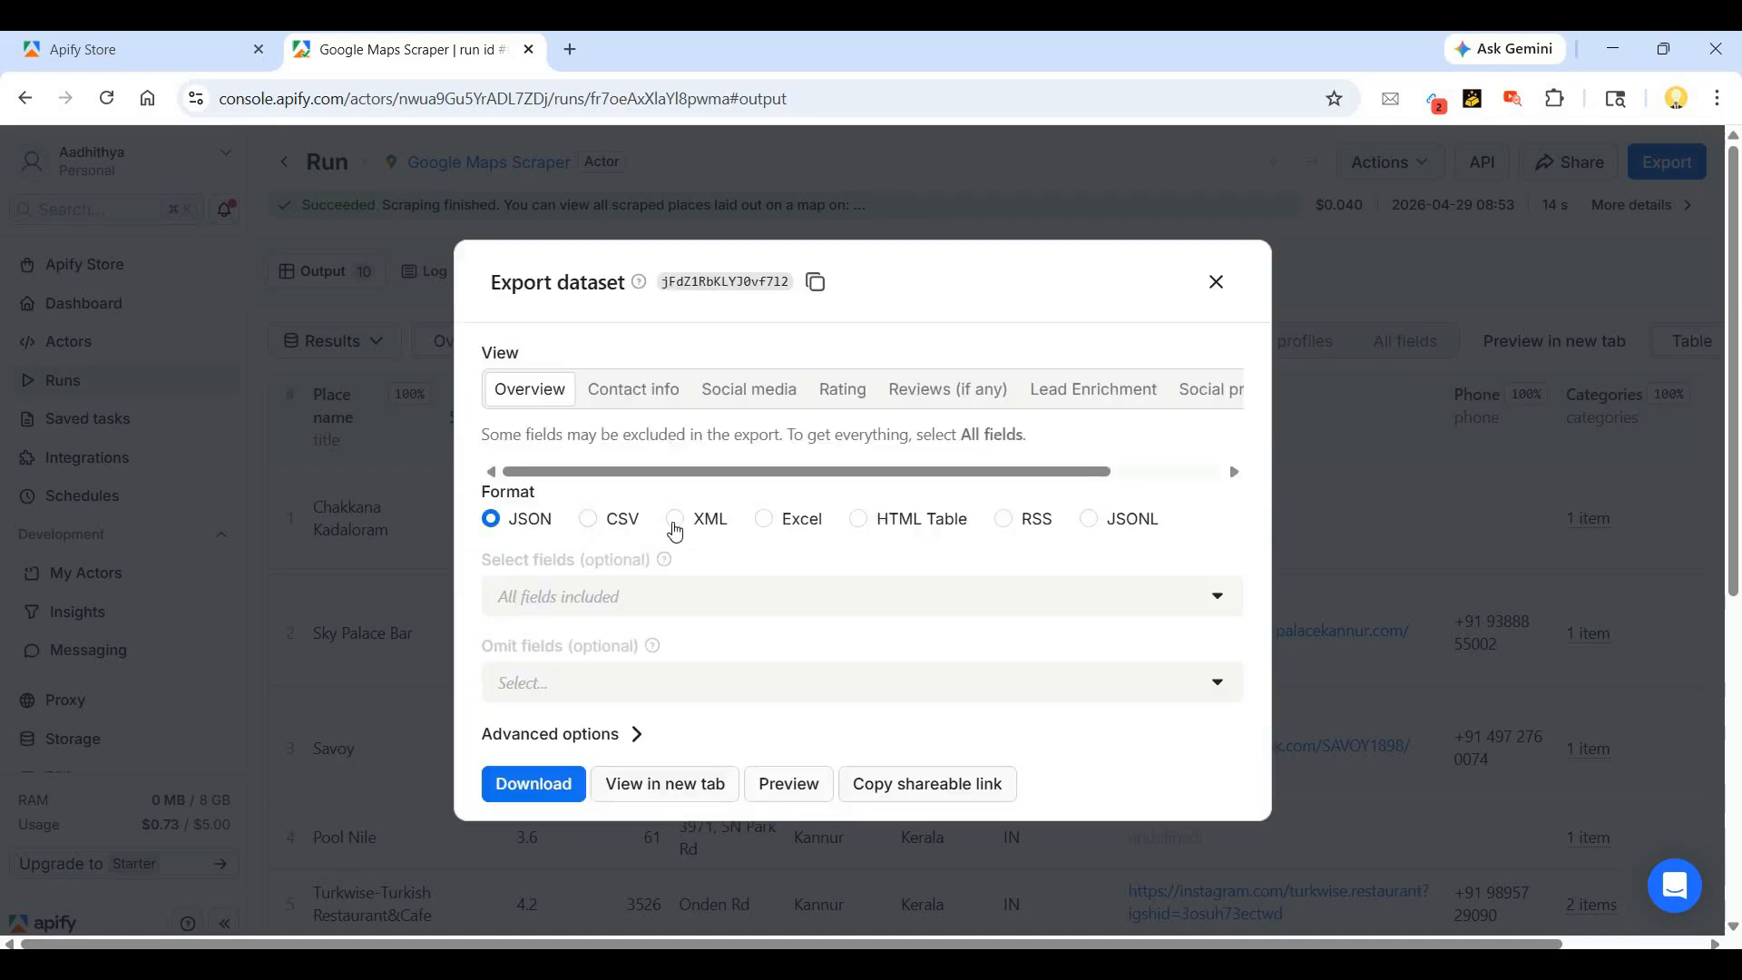
left_click(1216, 282)
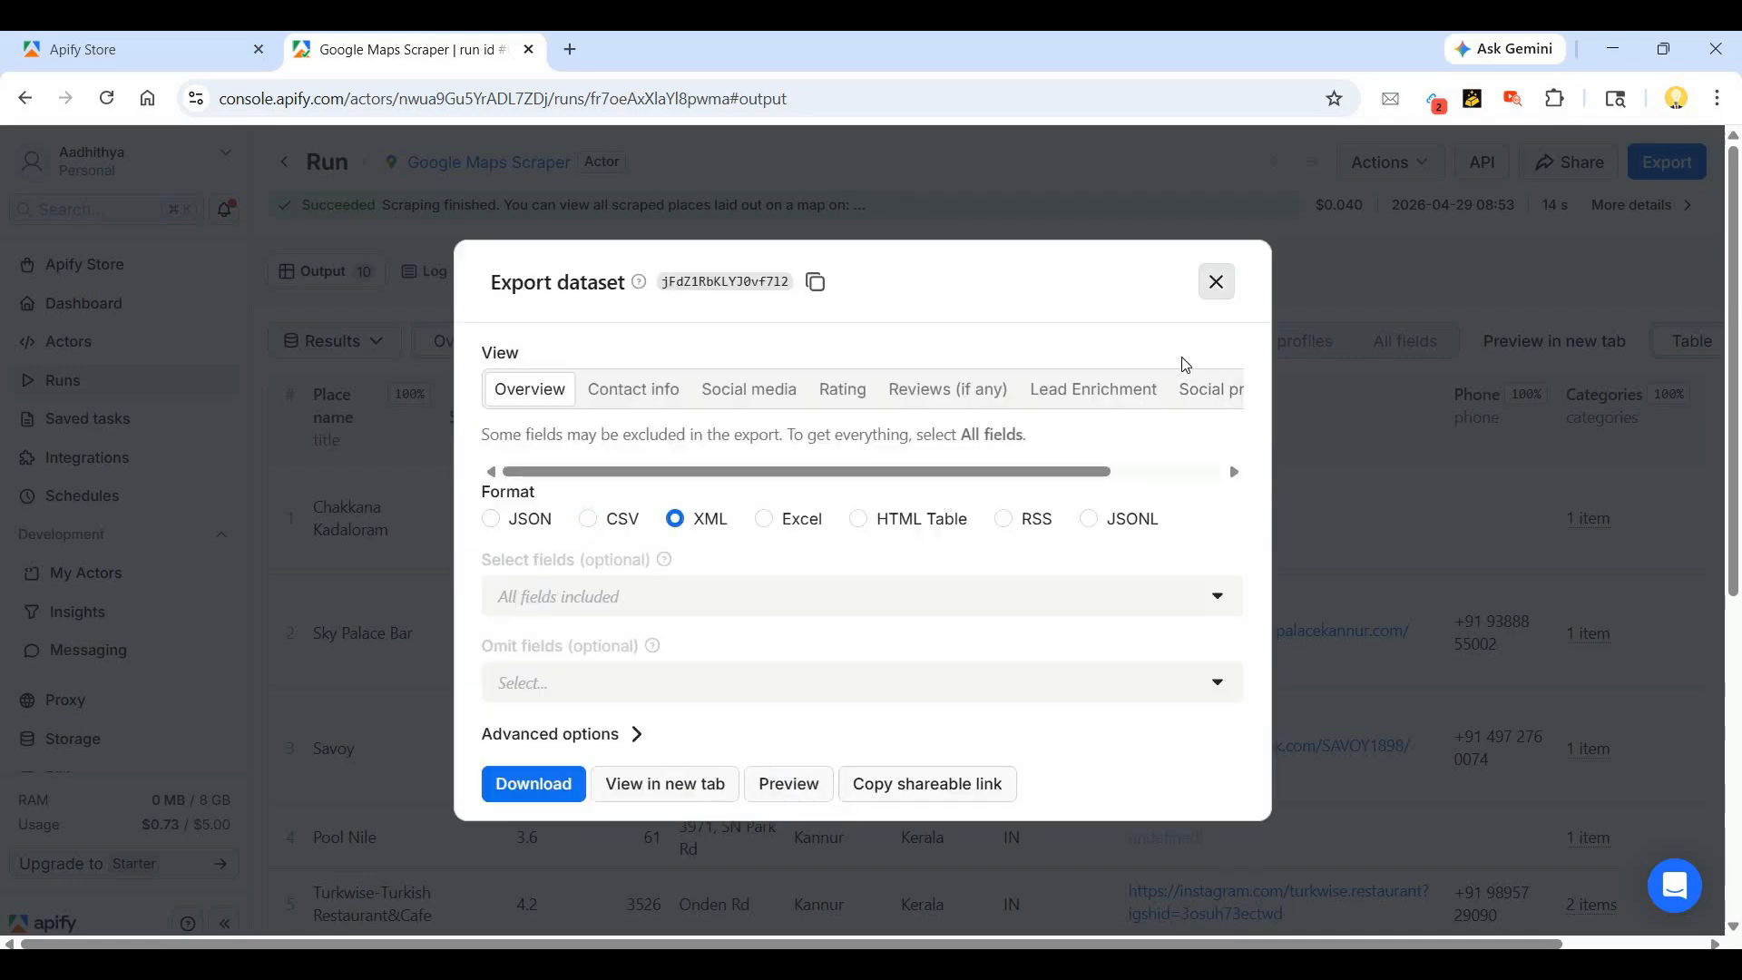
- Close the Google Maps Scraper run's tab and open the YouTube Scraper from the store in a new tab
left_click(529, 49)
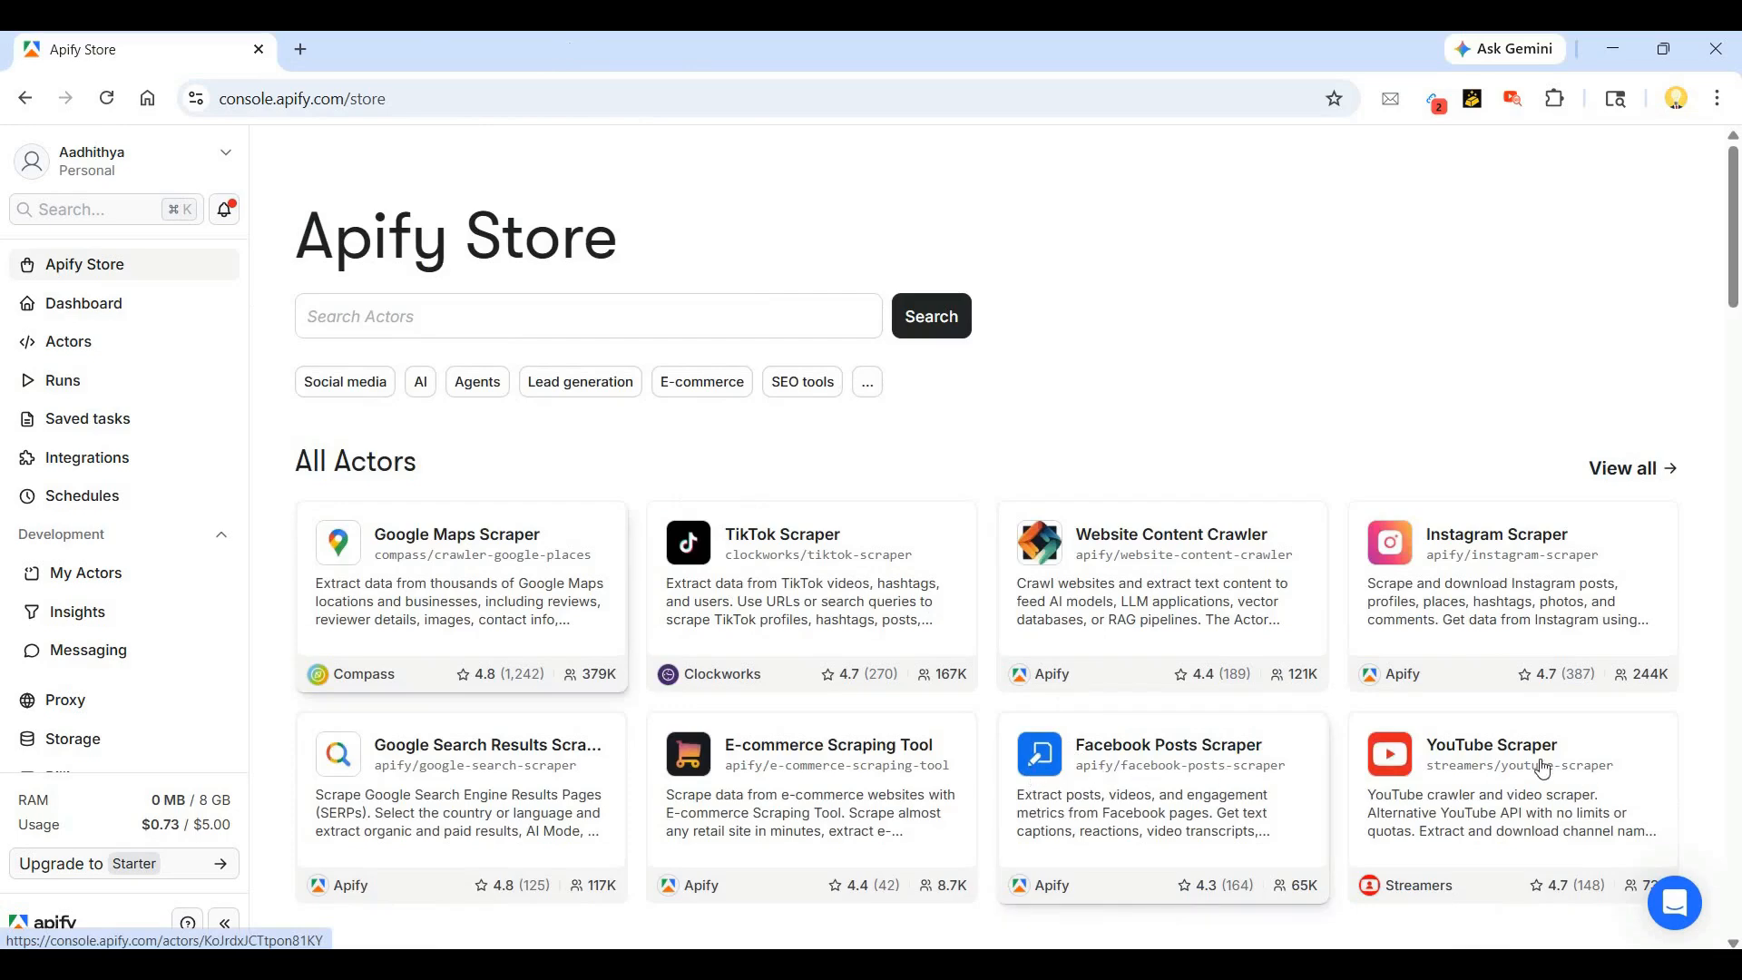
right_click(1440, 745)
left_click(1520, 461)
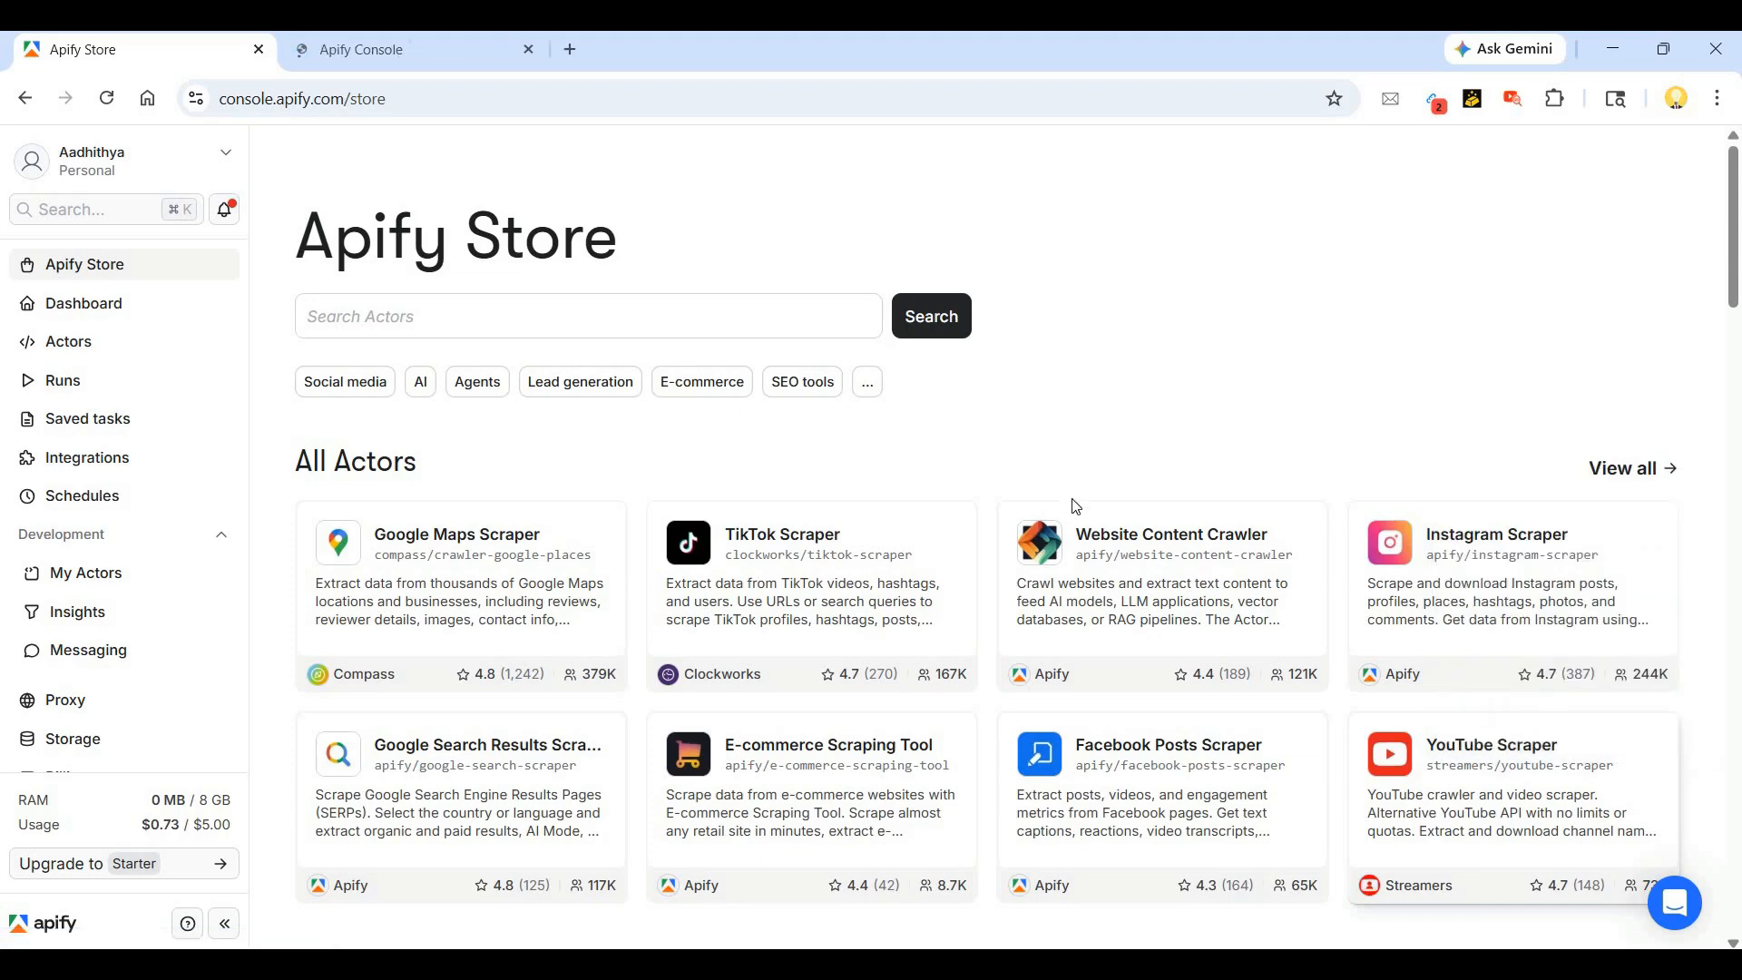
left_click(372, 48)
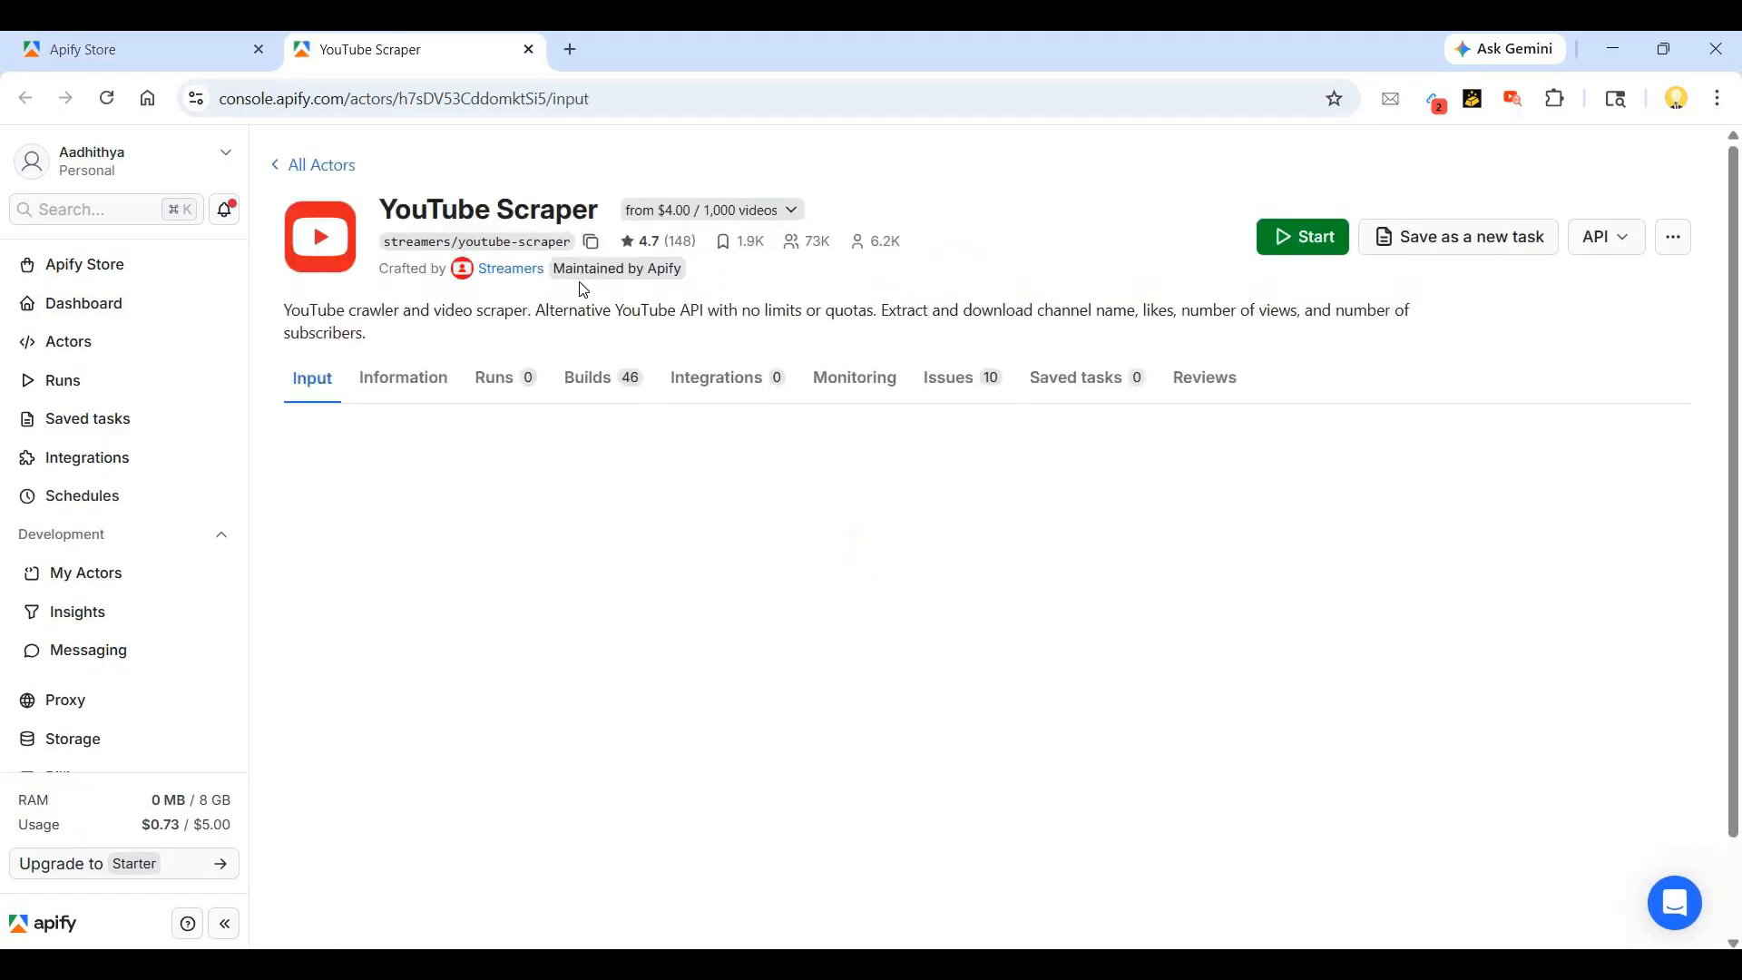
scroll(610, 272, "down", 1)
scroll(395, 528, "up", 1)
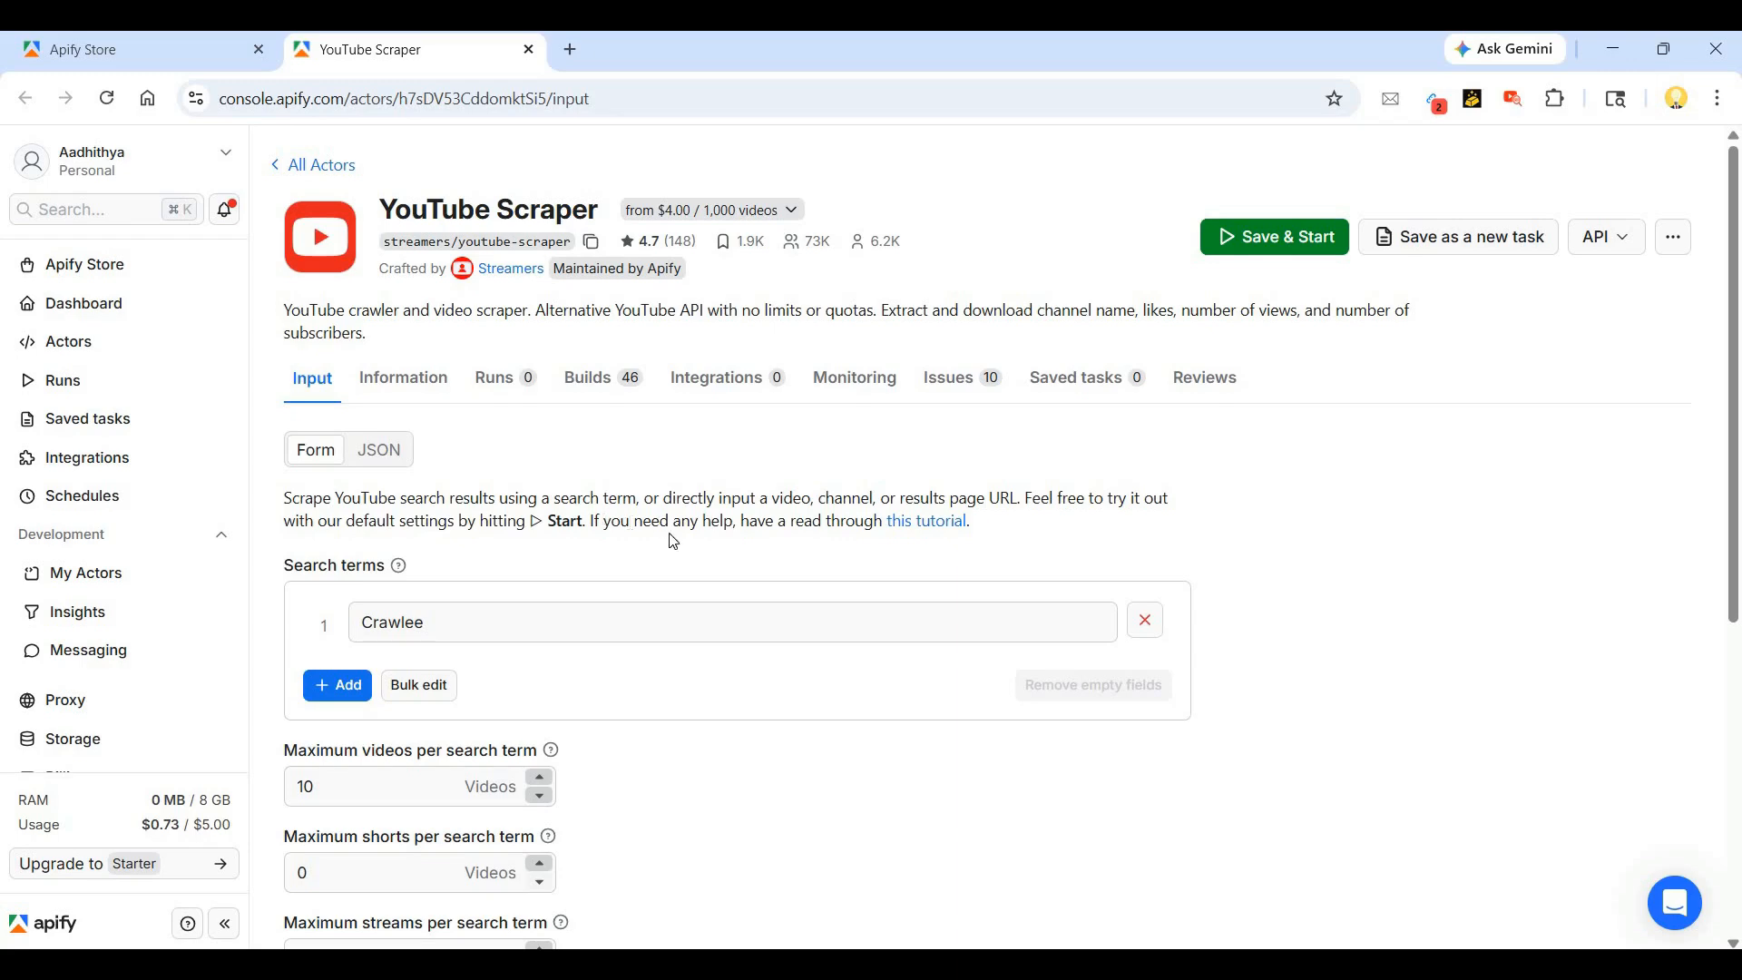
- Look through the YouTube Scraper's input form, from search terms and video, shorts and stream limits to direct URLs, transcript, filter and date range sections
scroll(674, 542, "down", 2)
left_click(442, 626)
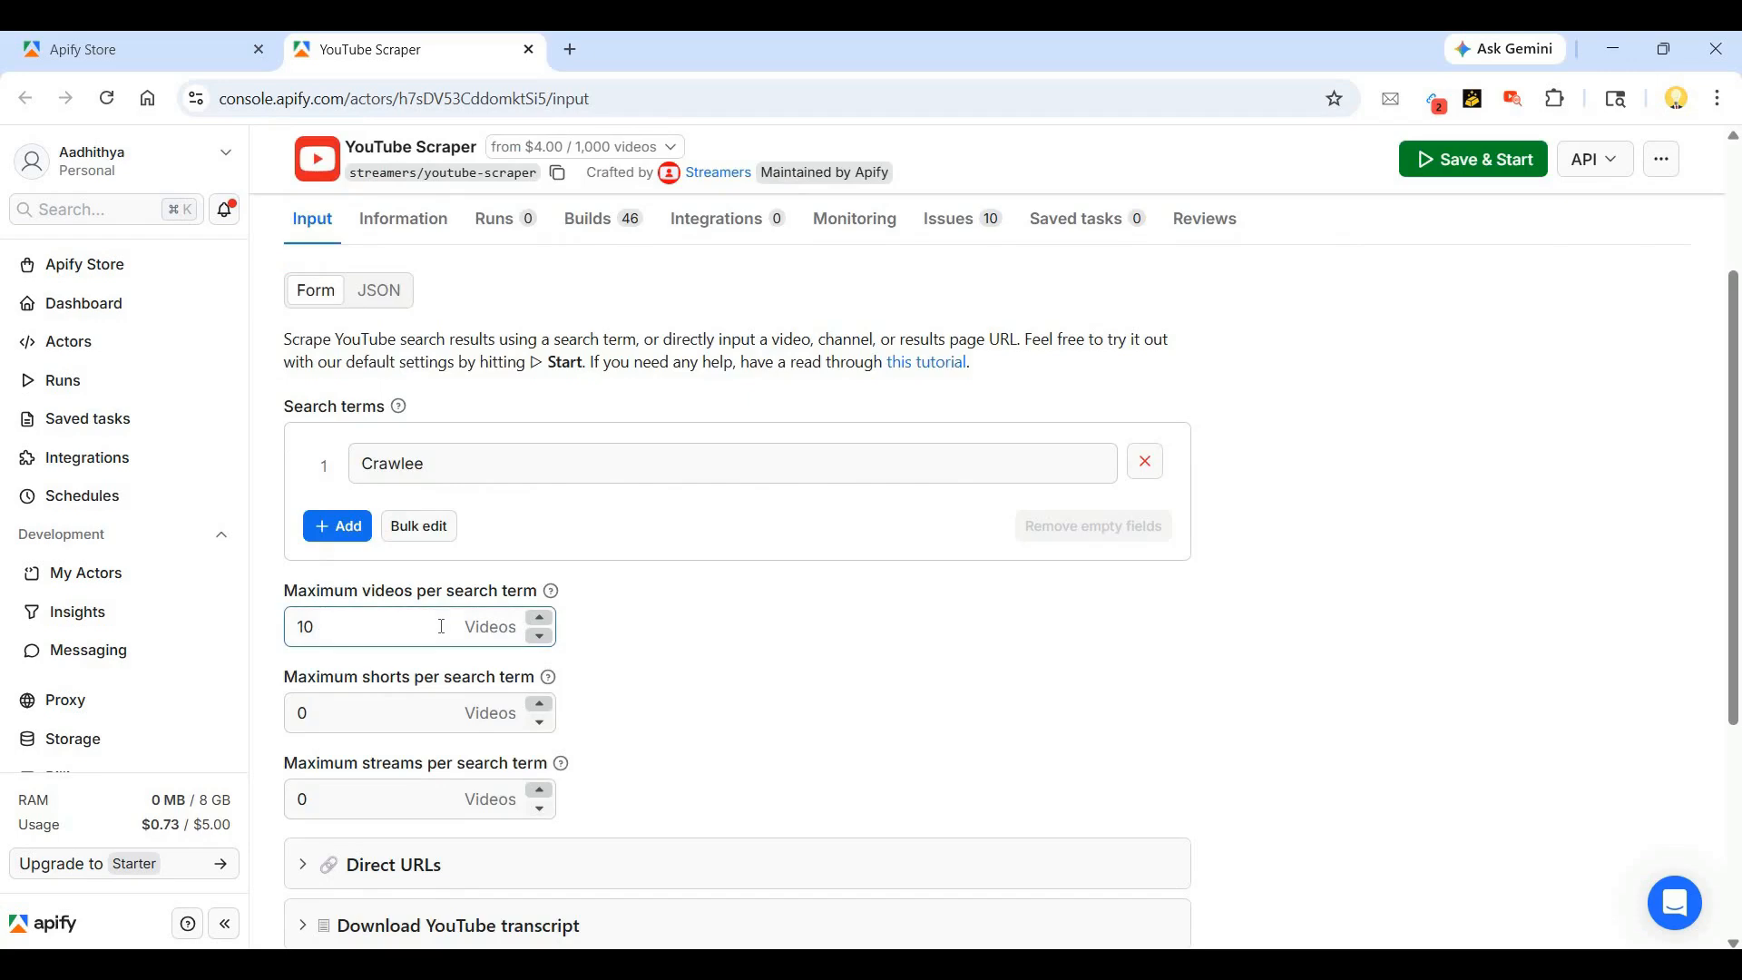
scroll(372, 640, "down", 1)
left_click(336, 609)
scroll(336, 617, "down", 2)
scroll(337, 622, "down", 1)
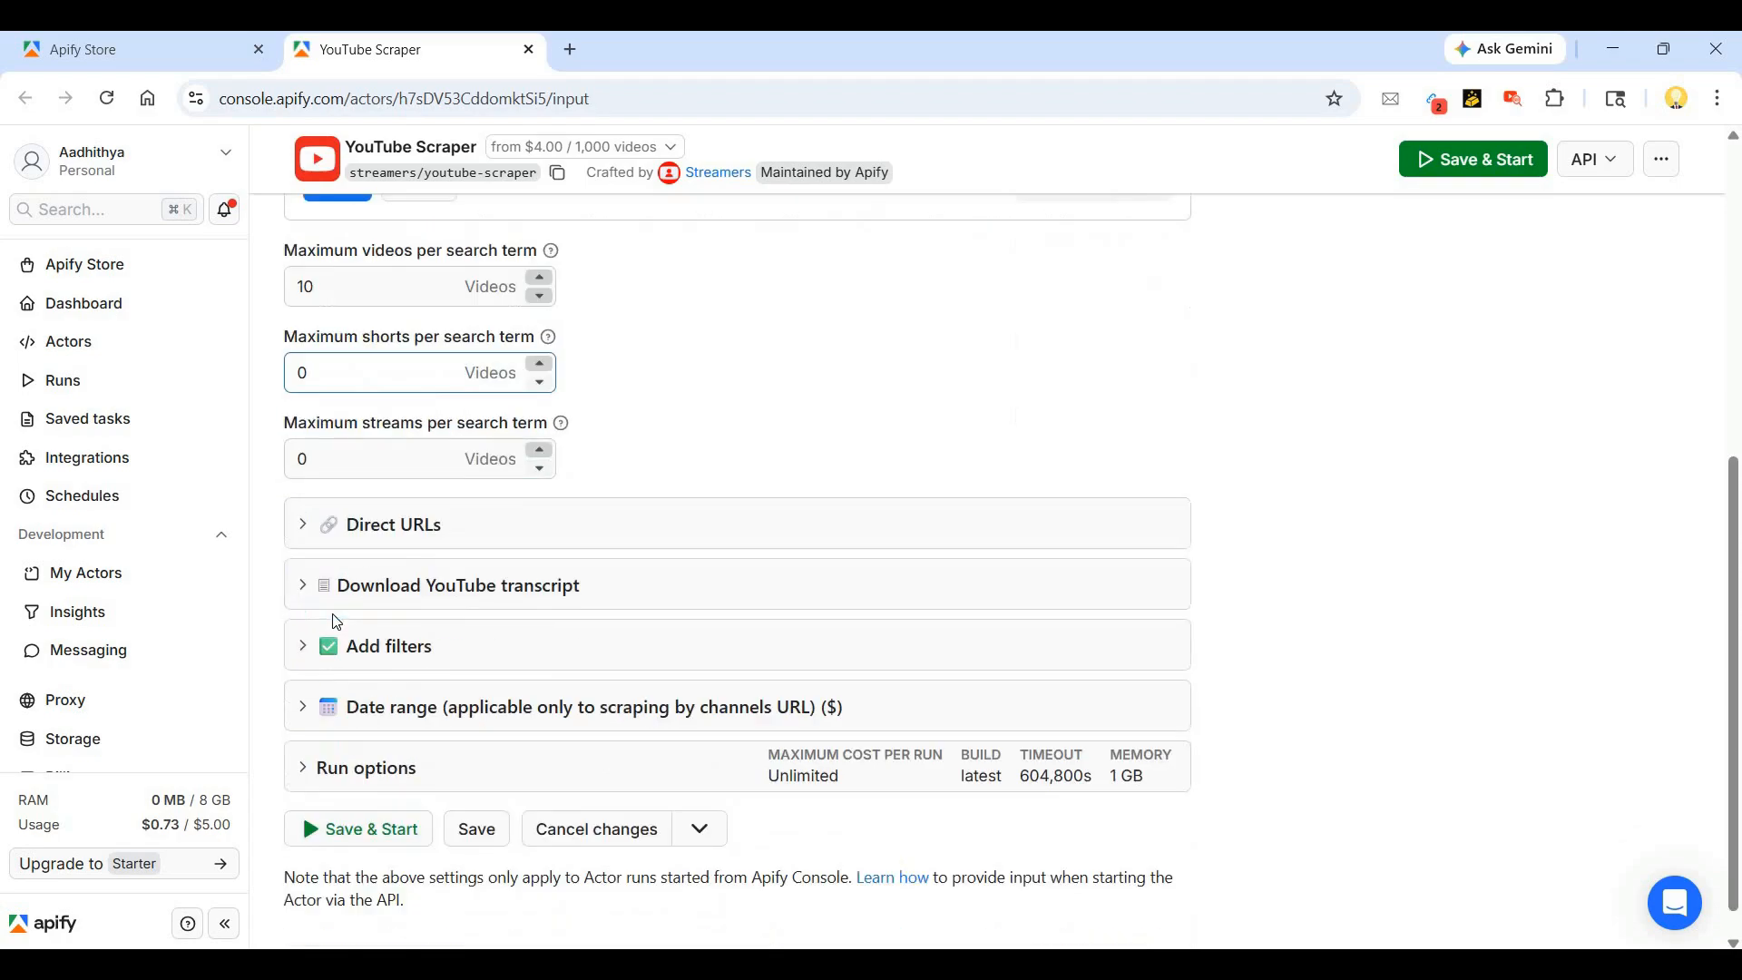
scroll(337, 622, "up", 3)
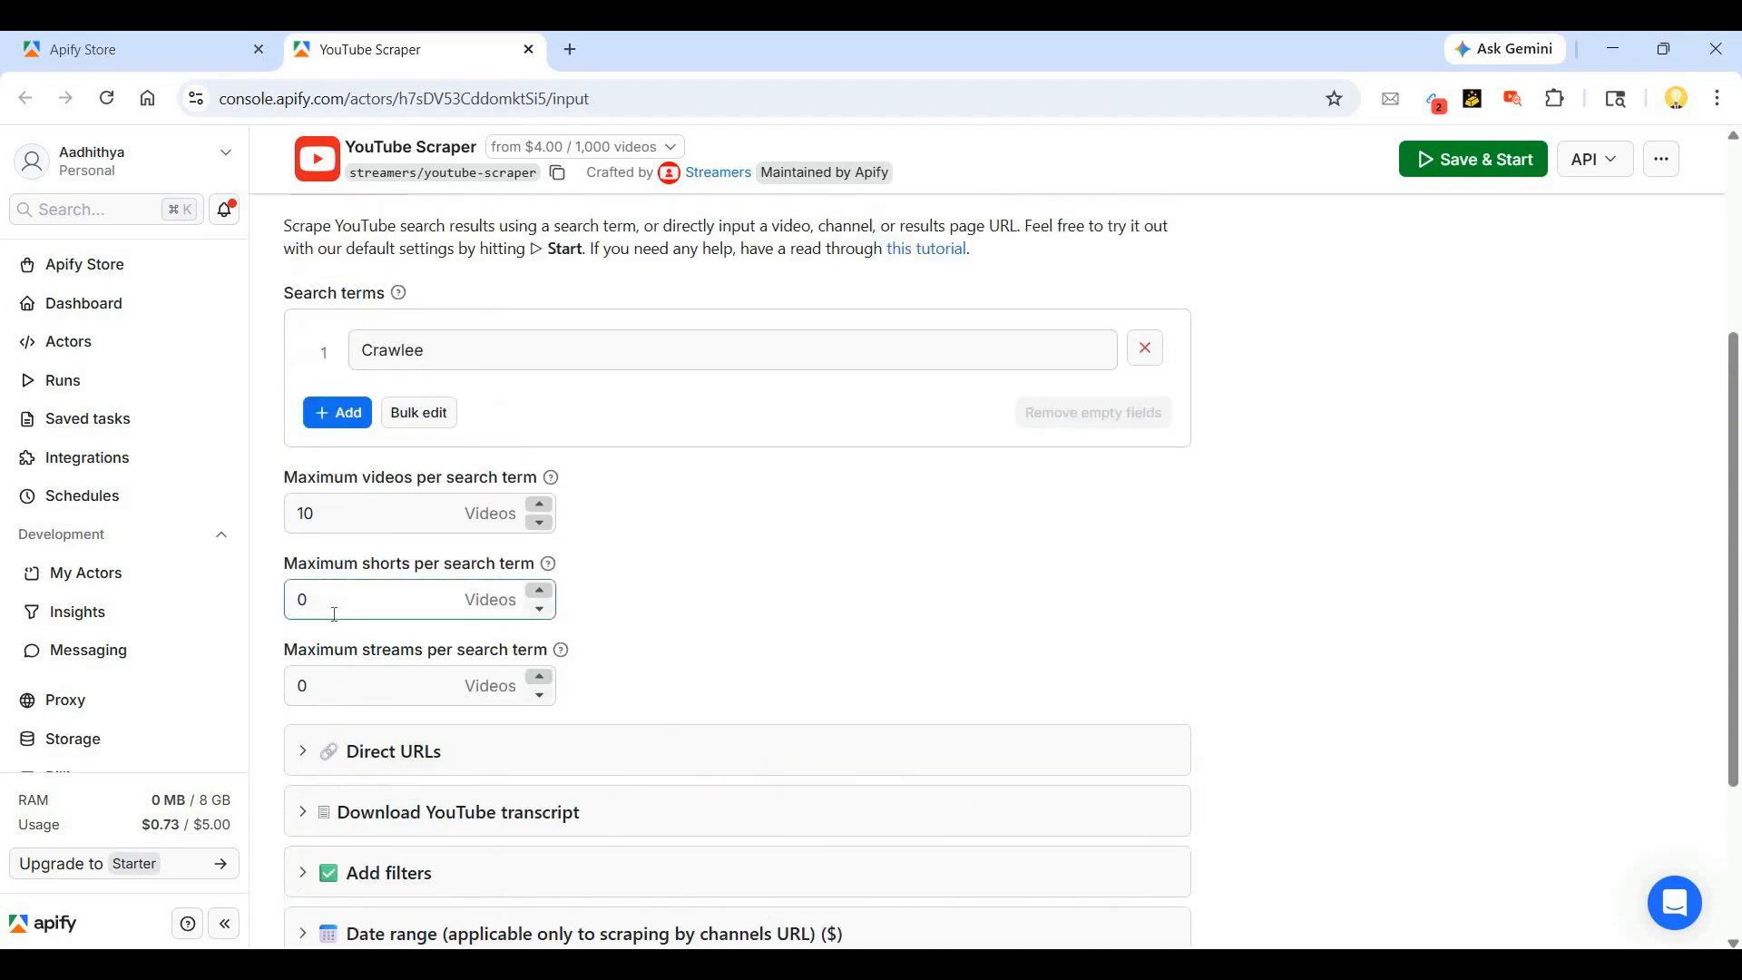
scroll(337, 623, "down", 3)
scroll(336, 622, "up", 5)
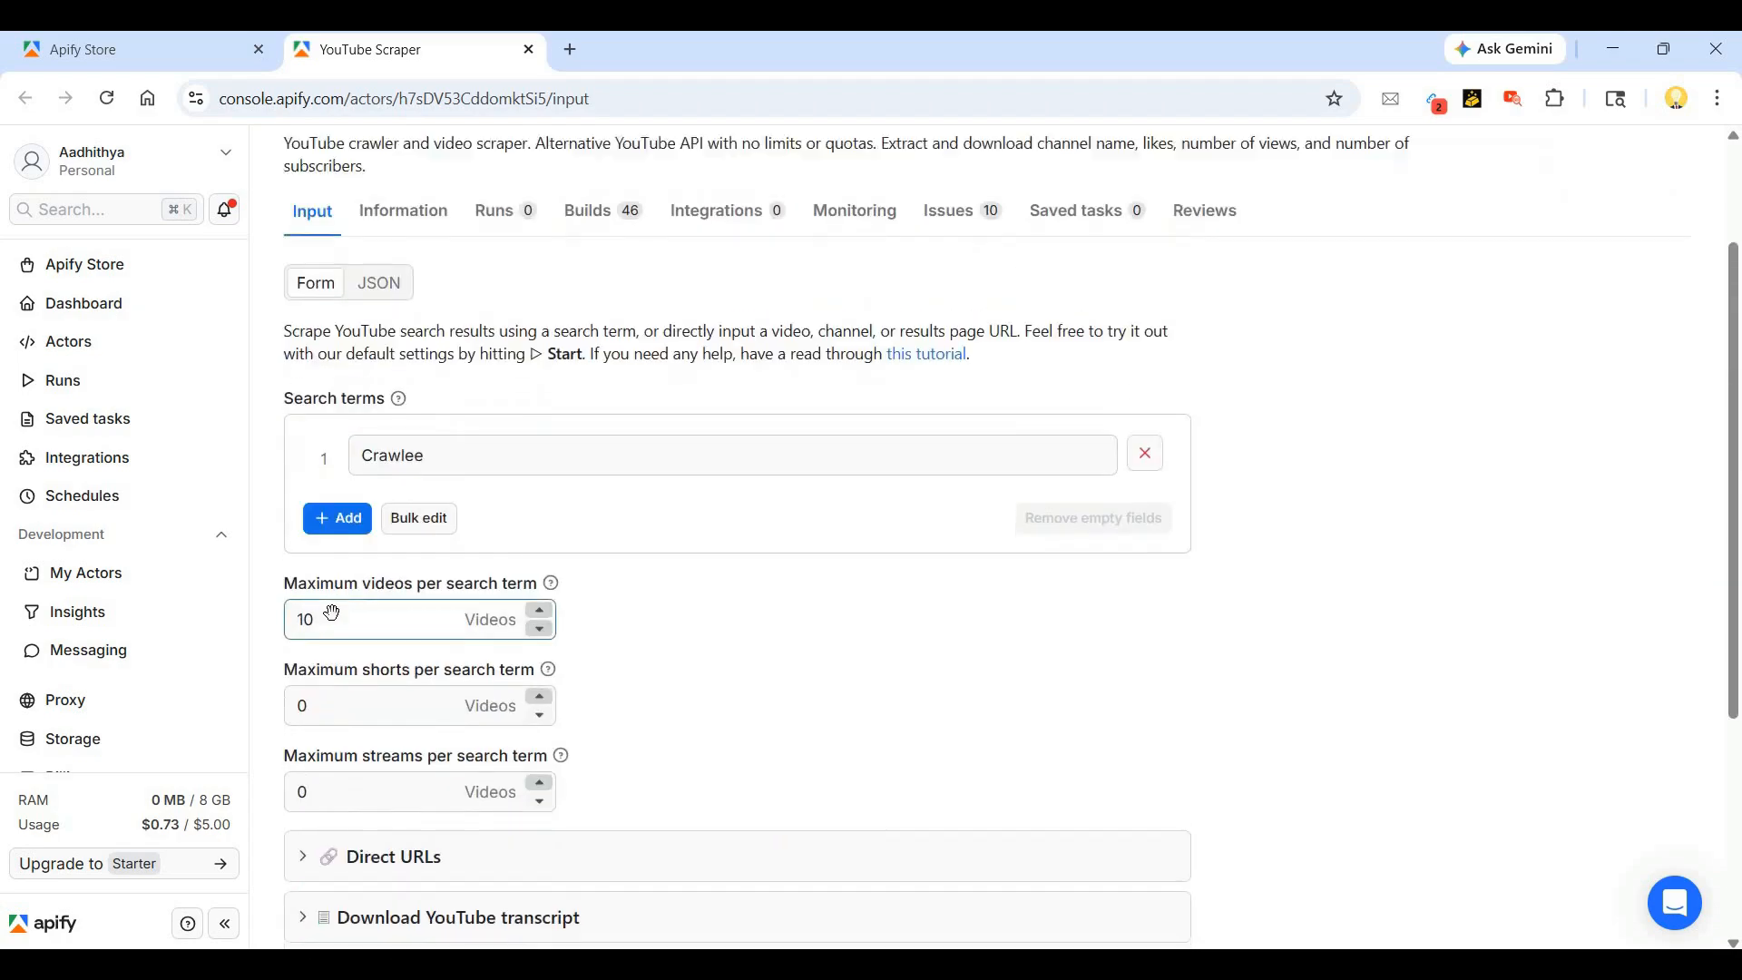
scroll(411, 587, "down", 5)
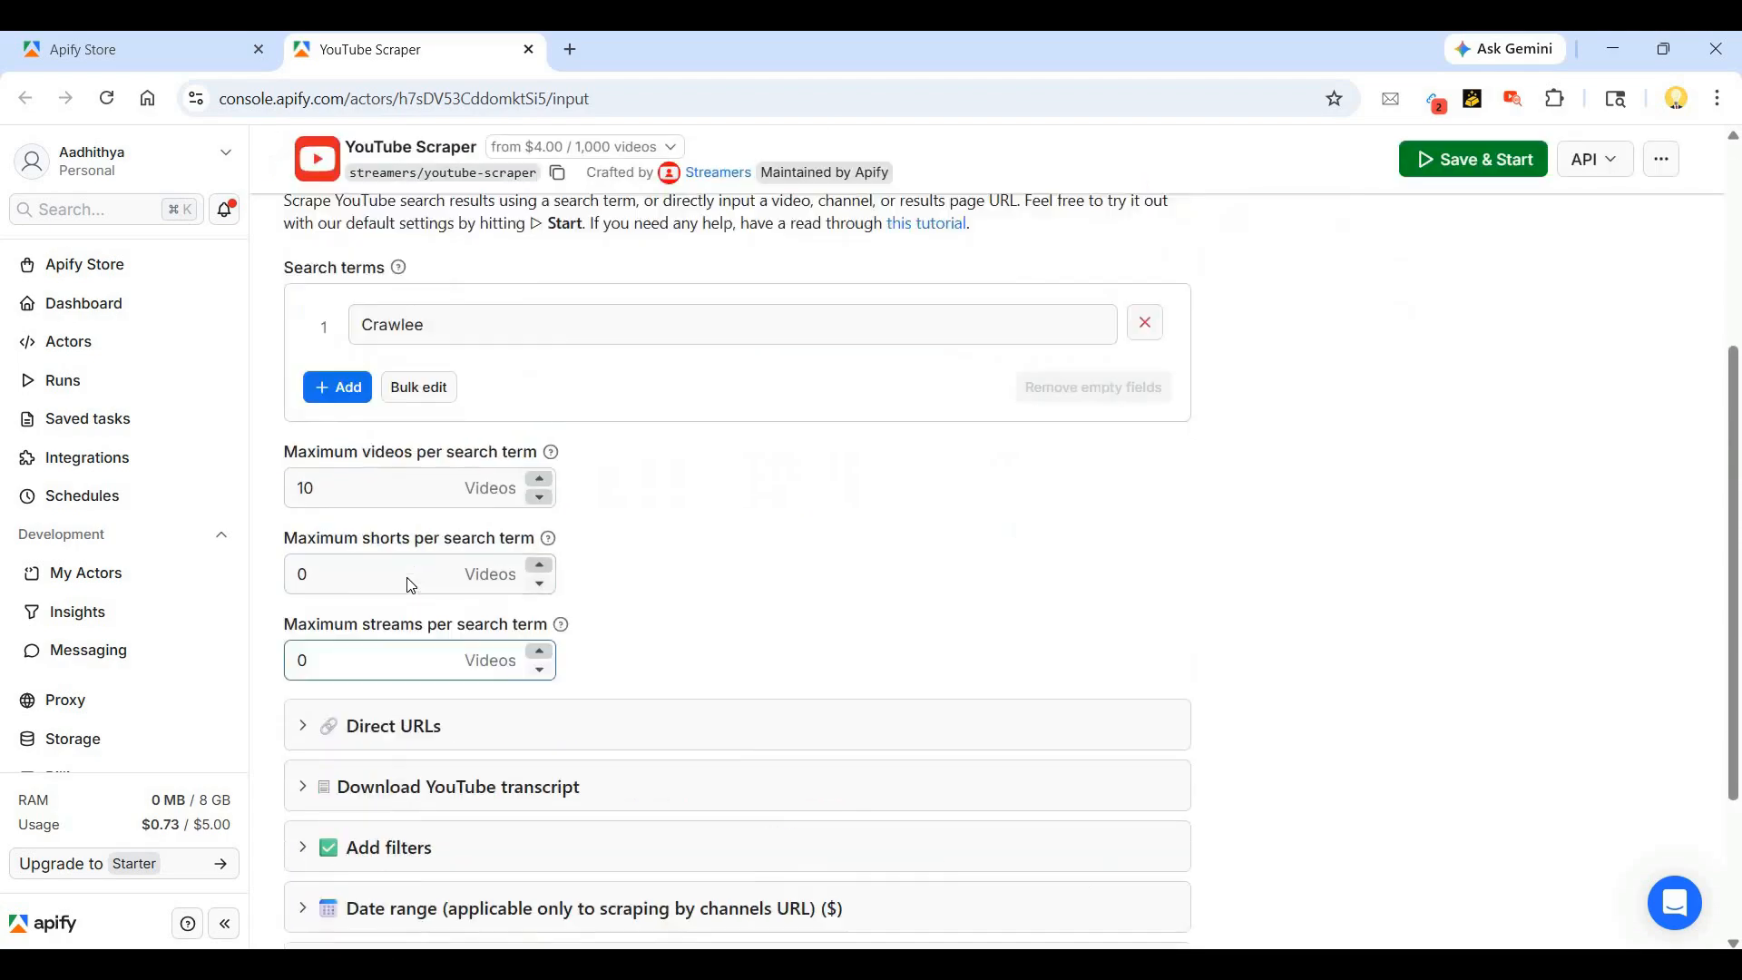
scroll(408, 585, "up", 5)
- Read the help note explaining the YouTube Scraper's search terms field, then dismiss it
left_click(445, 632)
double_click(444, 633)
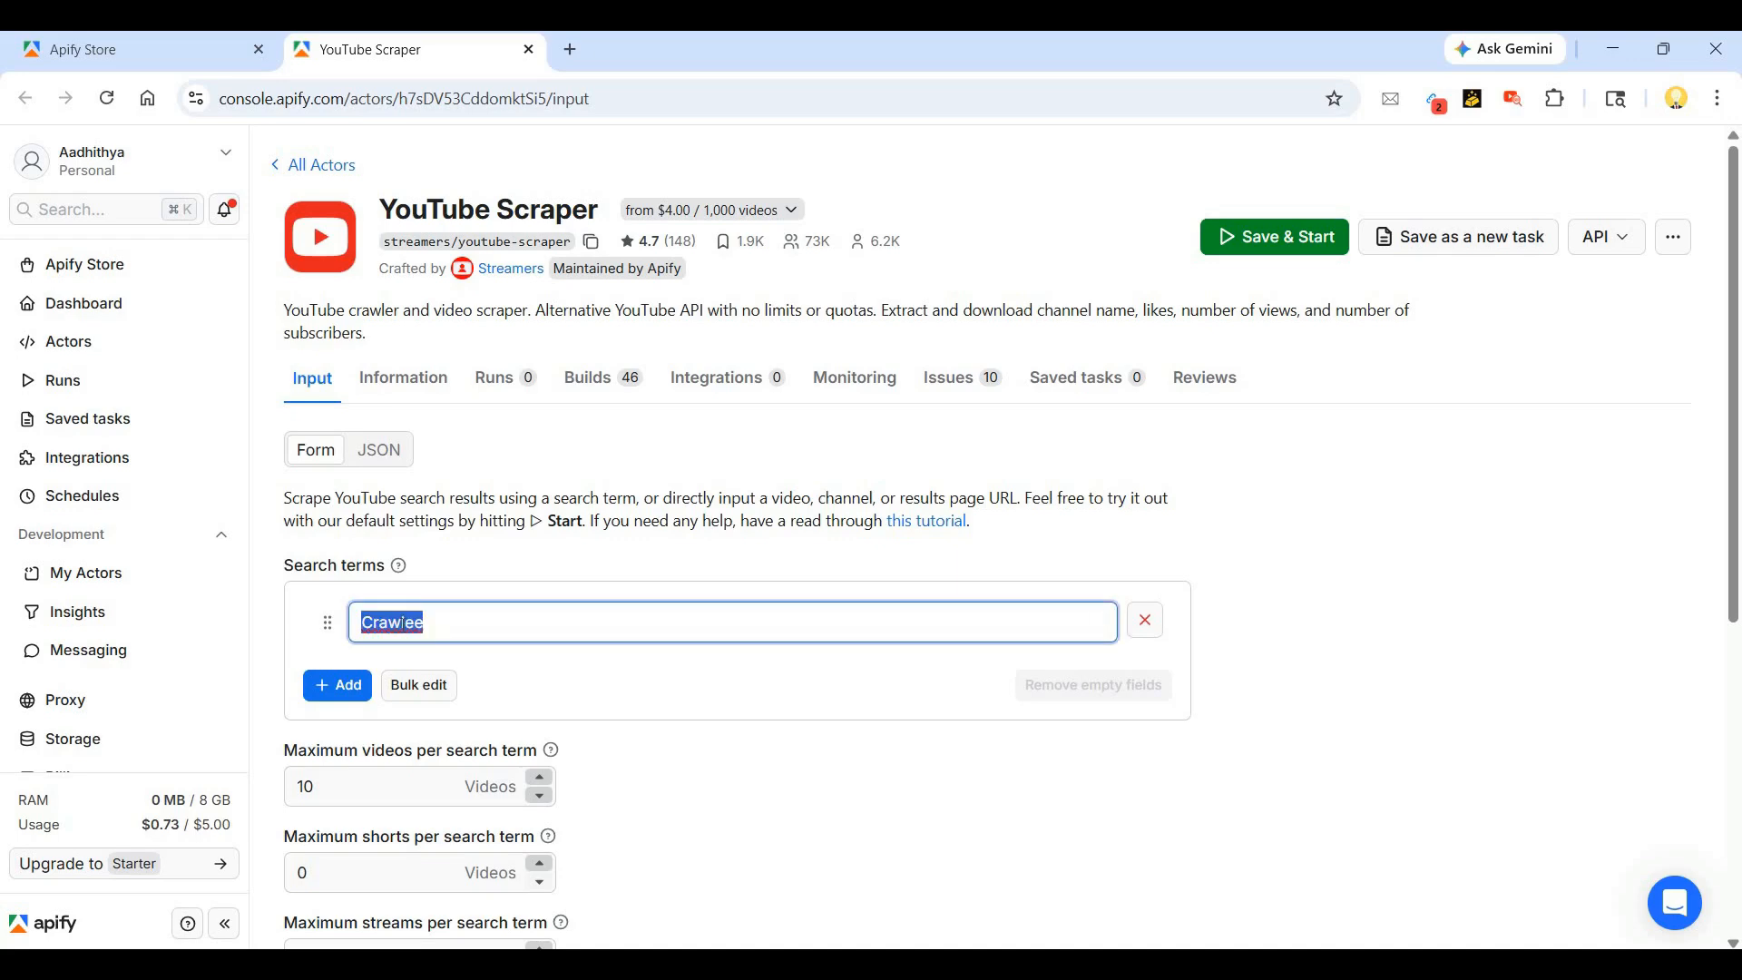
left_click(399, 567)
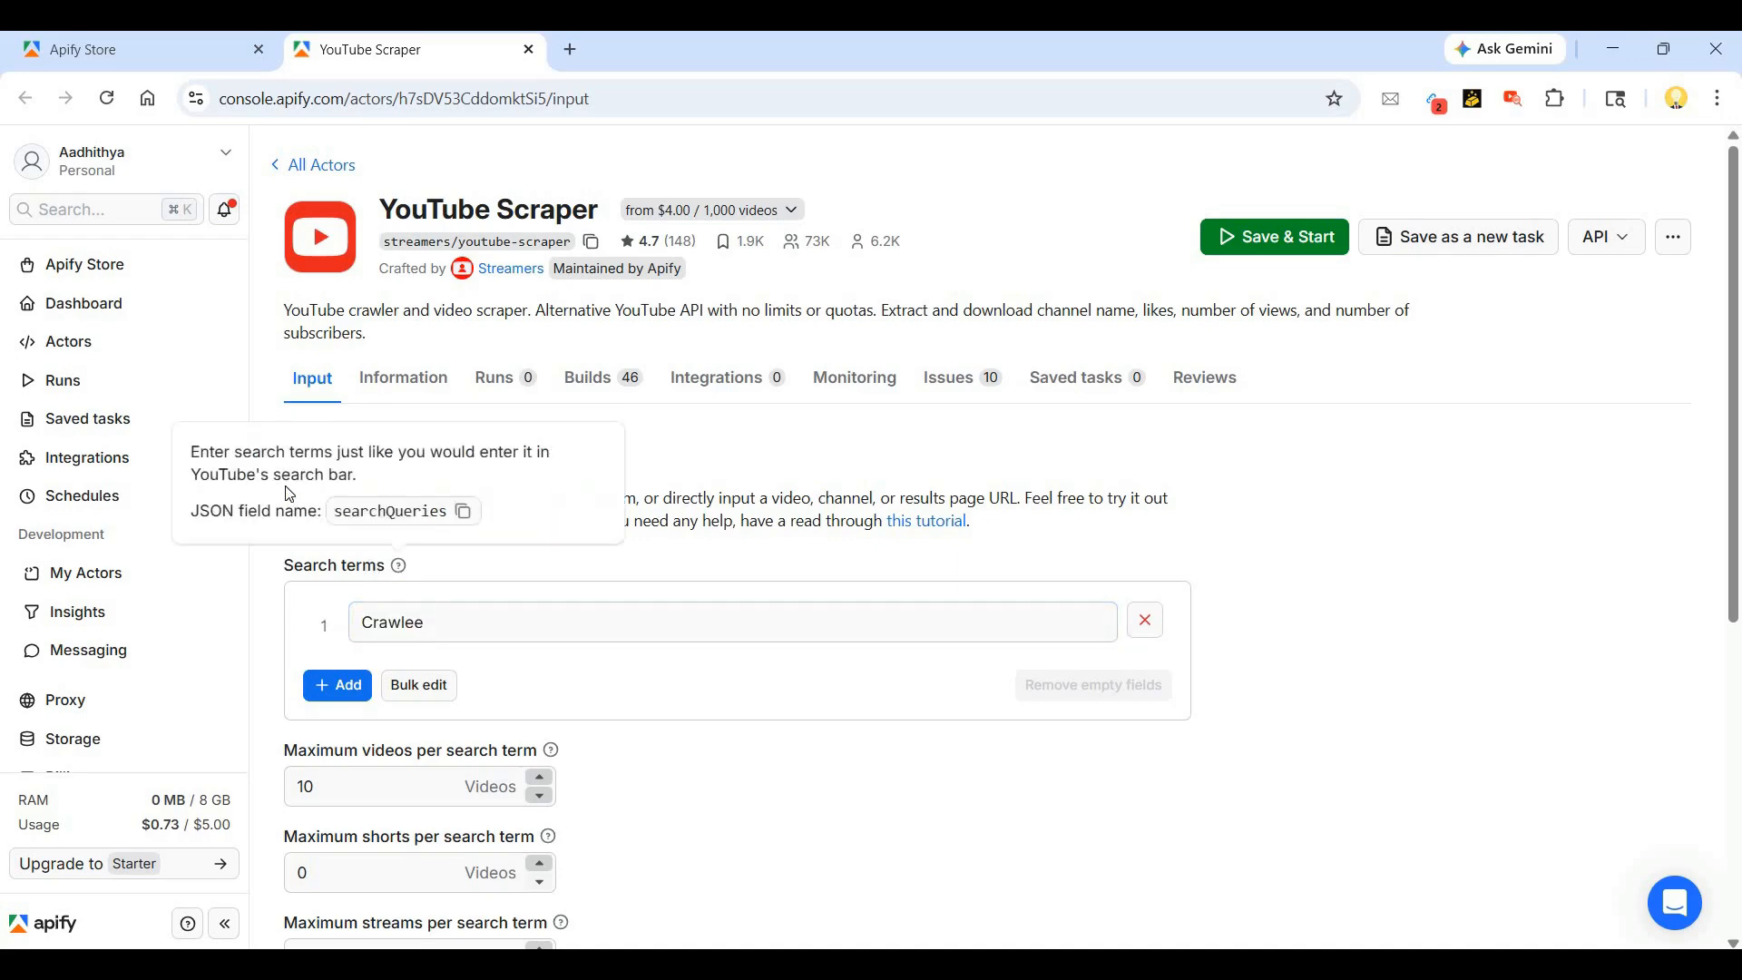
left_click(556, 555)
scroll(635, 535, "down", 2)
scroll(744, 558, "up", 2)
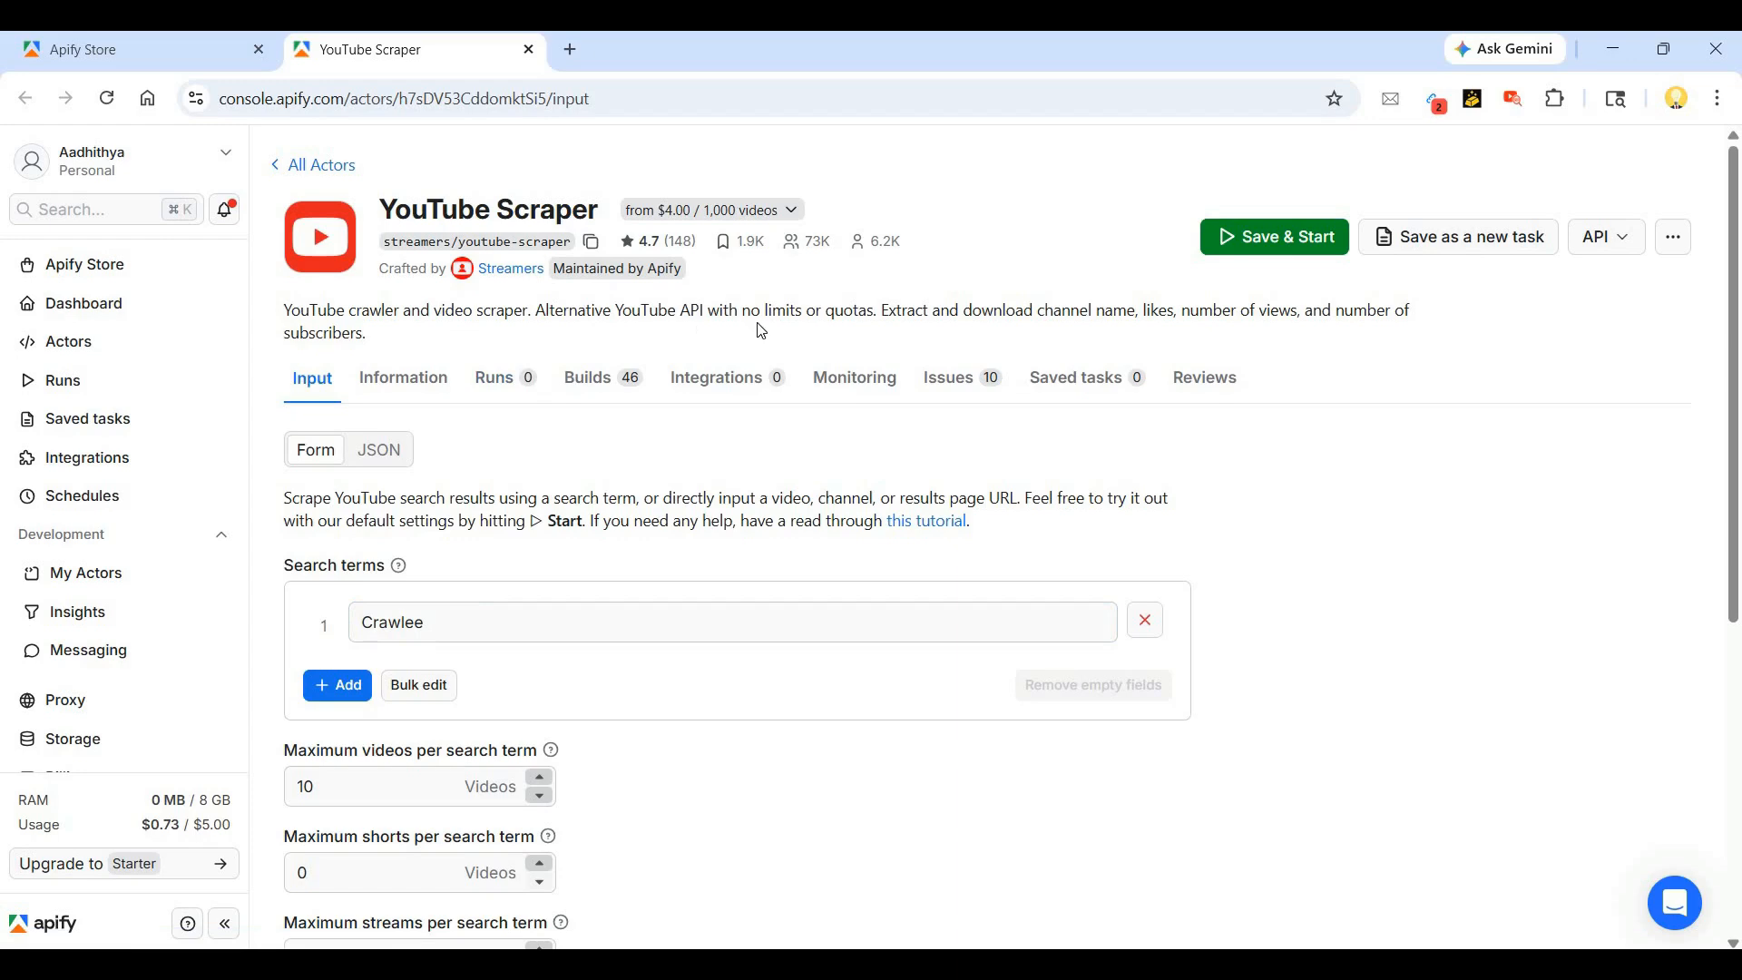
- Replace the YouTube Scraper's search term with "landsat"
double_click(603, 623)
key("BackSpace")
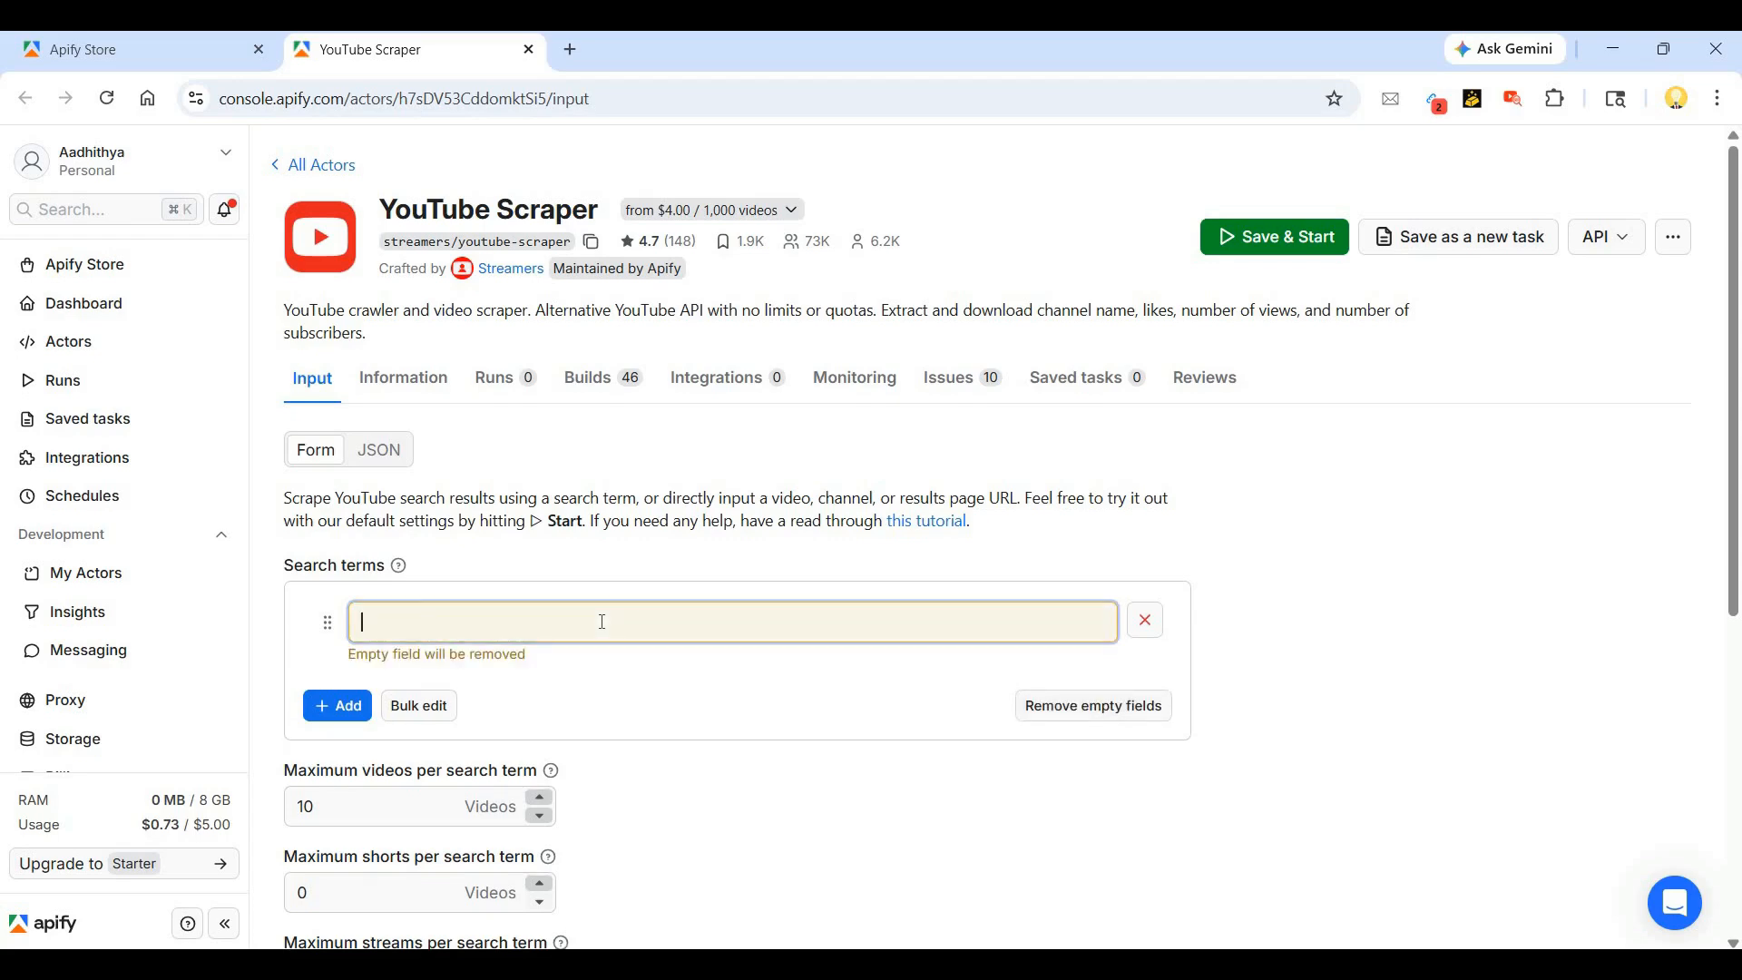
type("landsat")
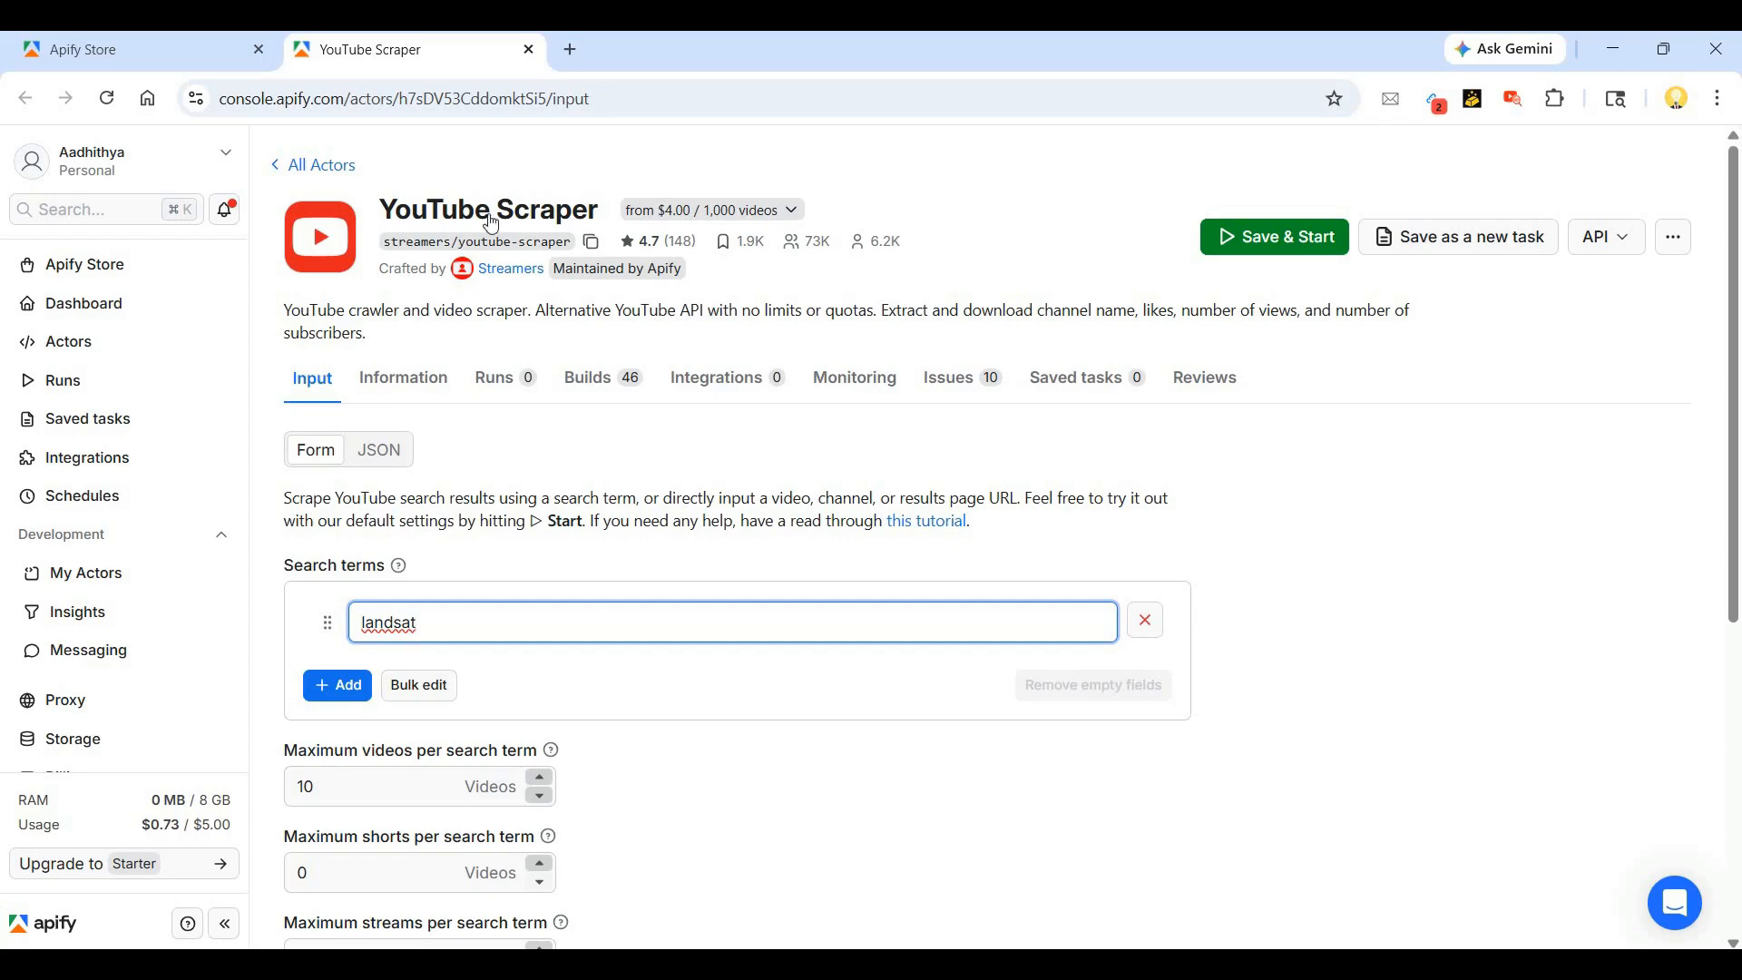
- Look up NASA's "Your Name in Landsat" page in a new tab, highlight "landsat" in its address, and close the tab
left_click(571, 51)
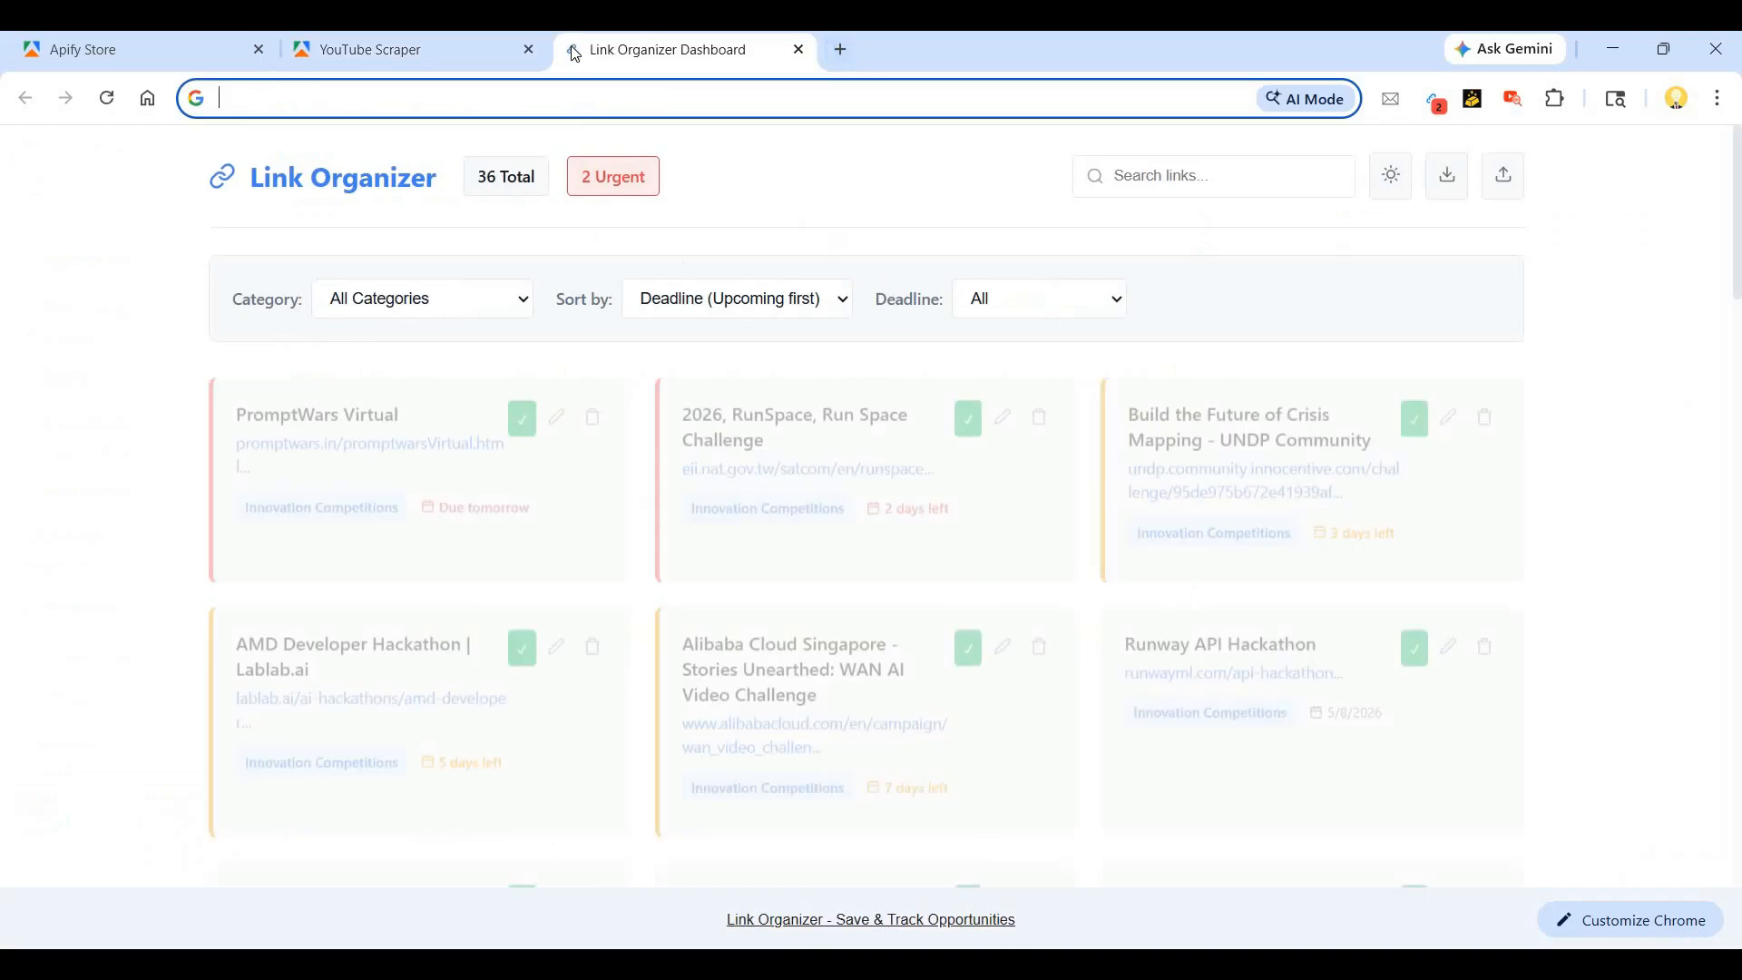
type("landsat")
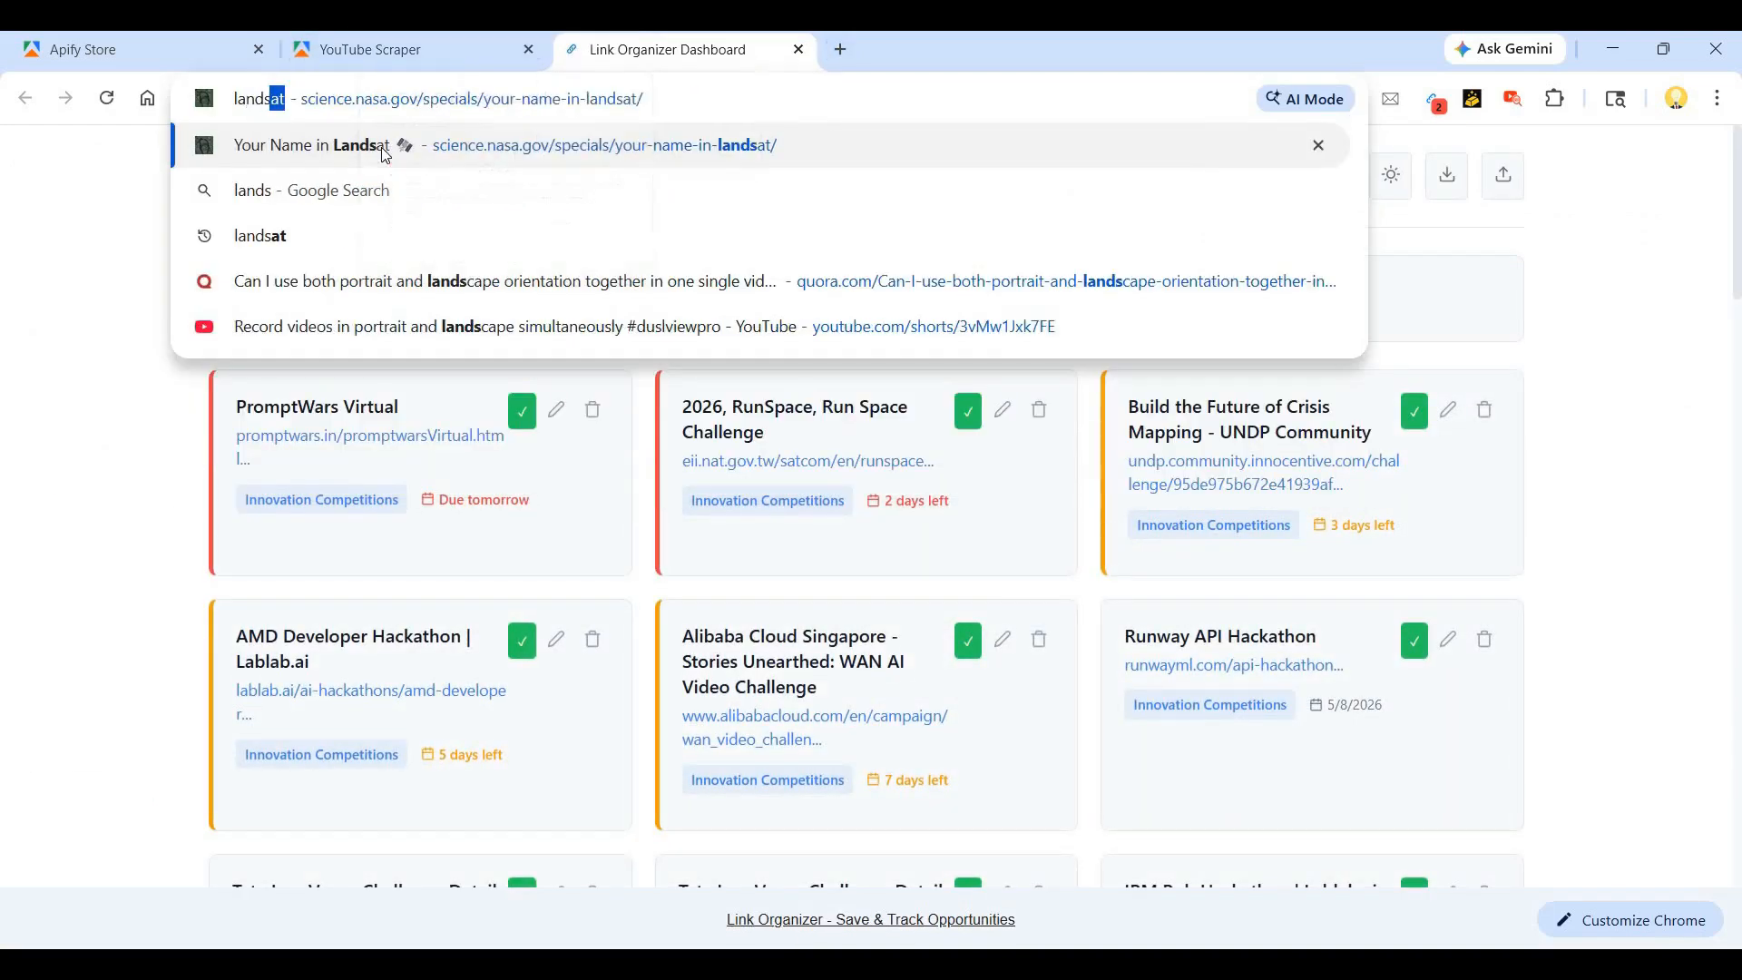
left_click(386, 154)
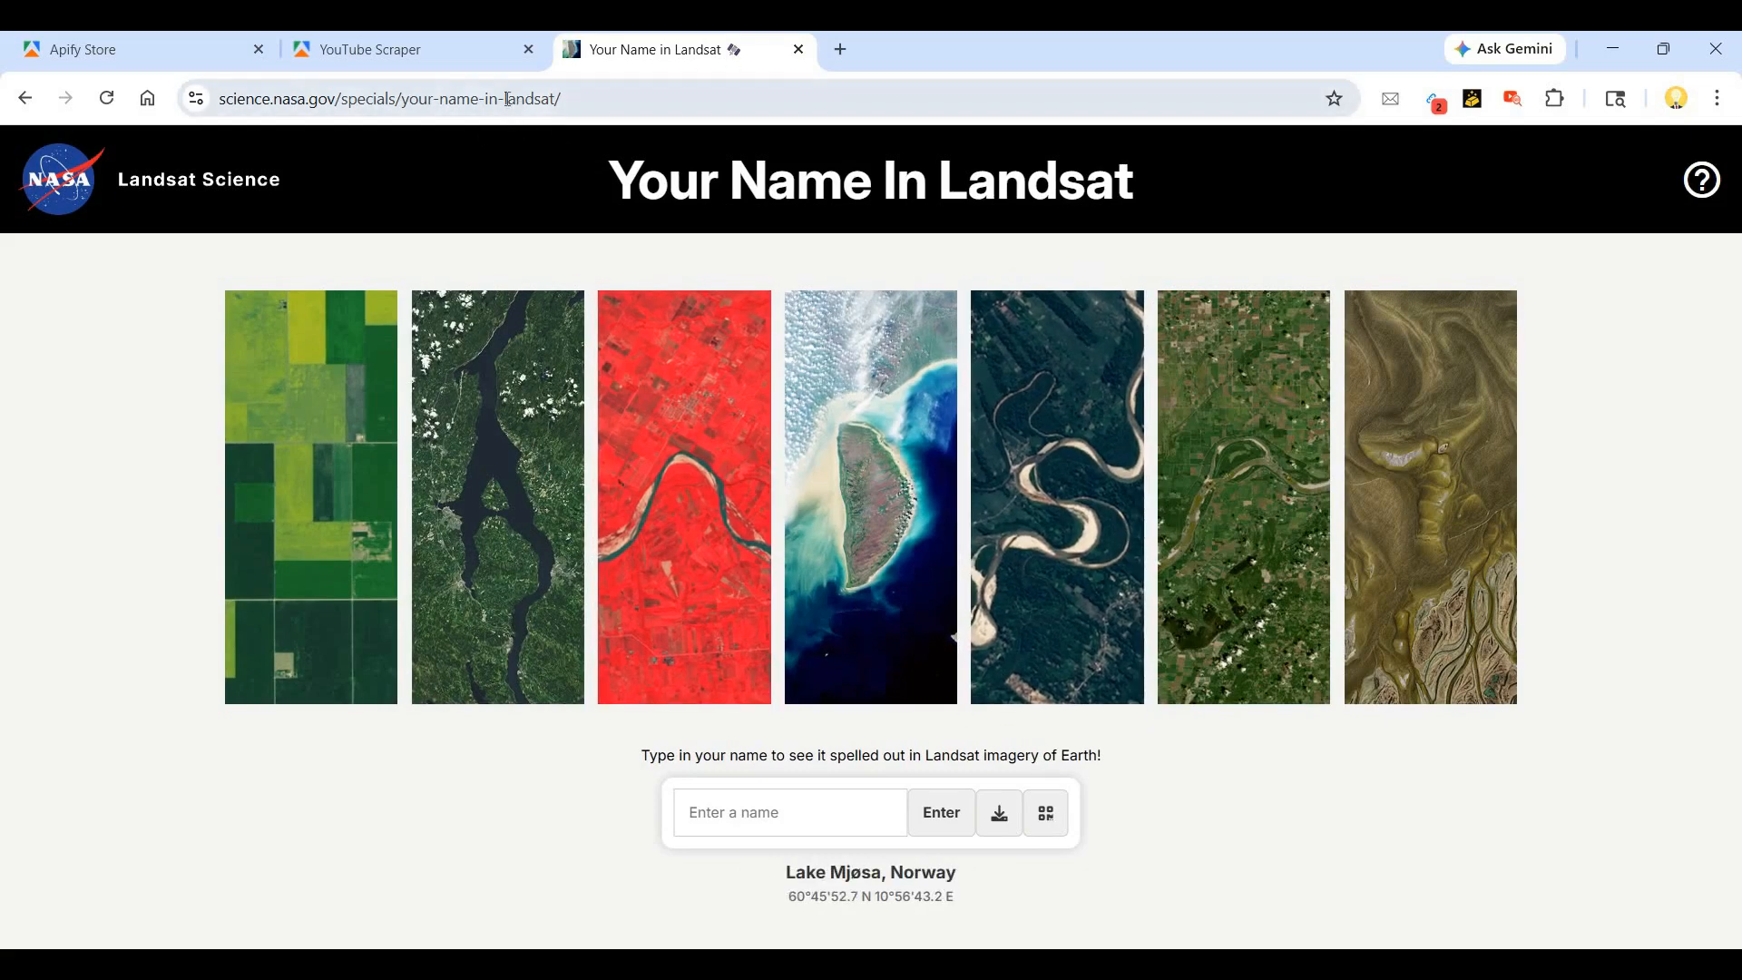
left_click_drag(563, 98, 506, 98)
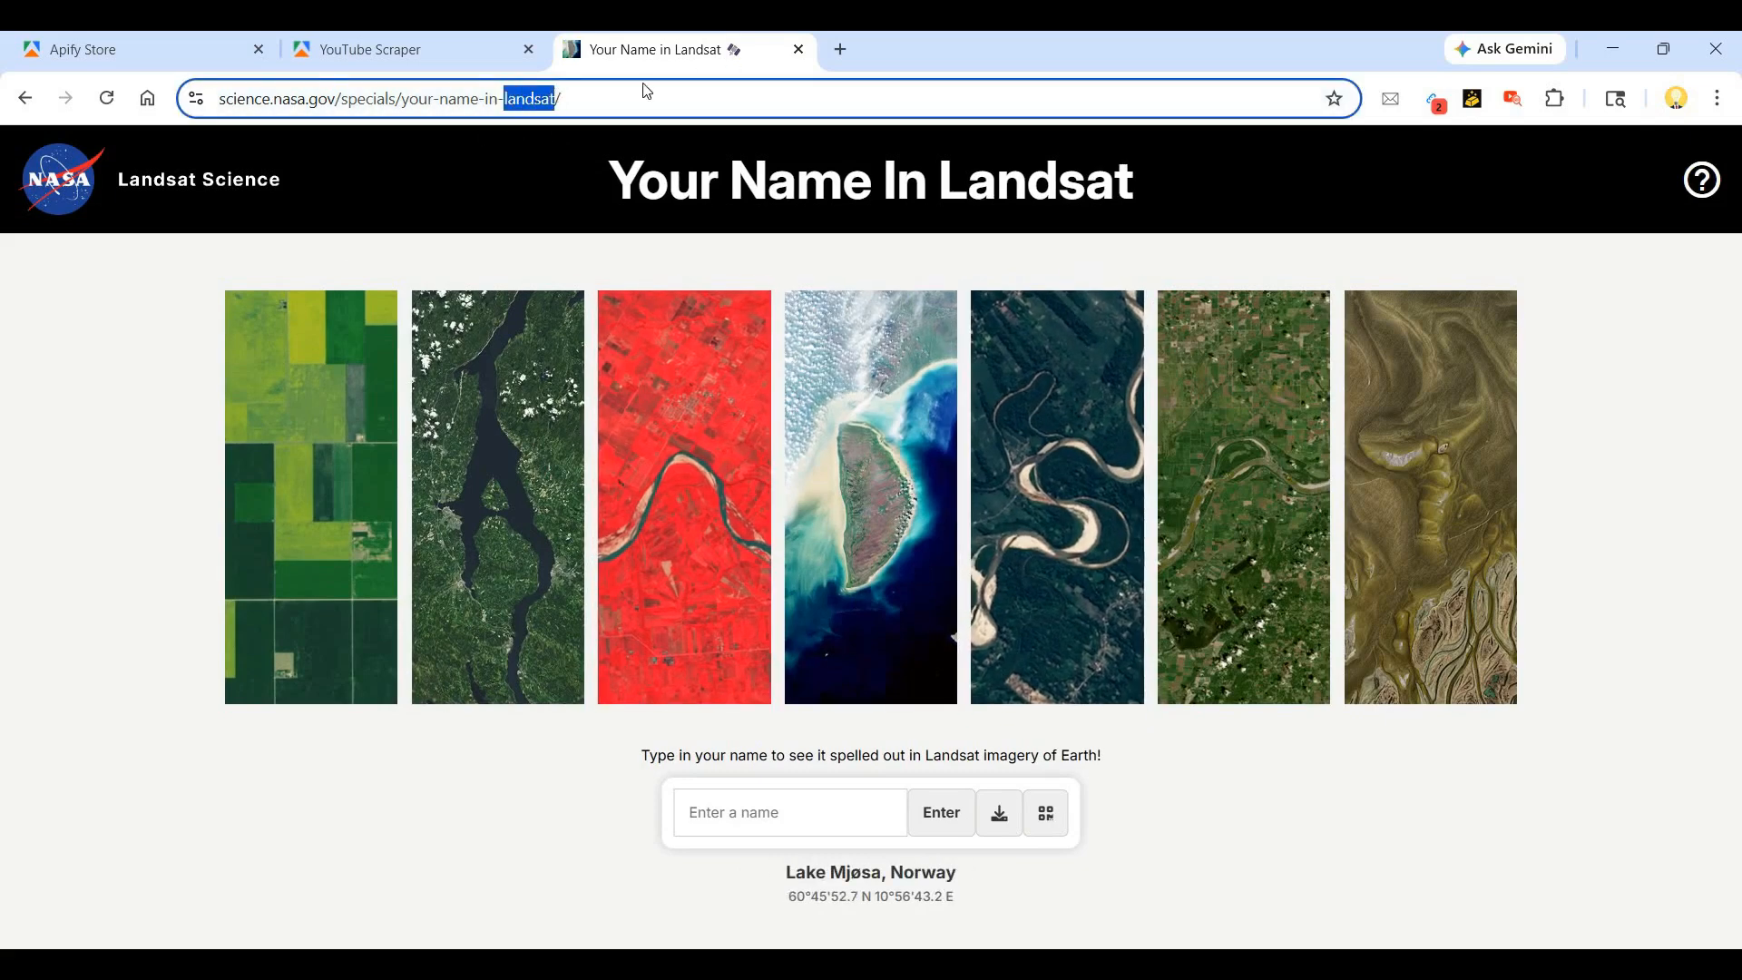
key("ctrl+w")
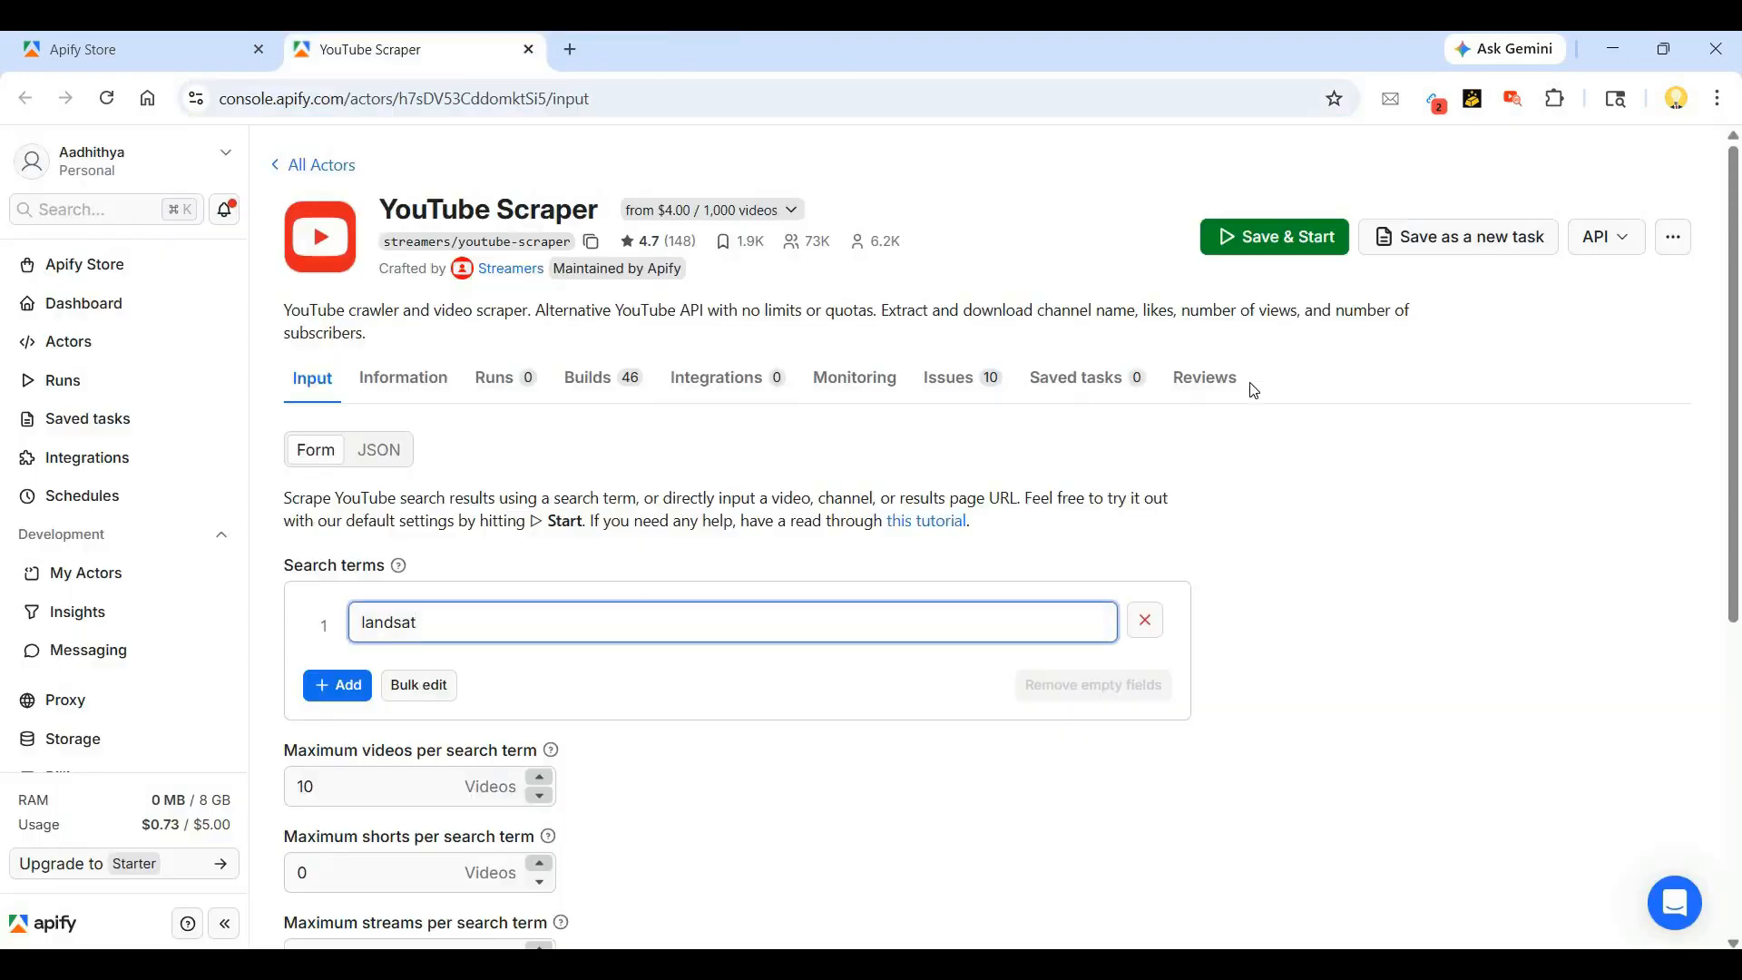
- Start the YouTube Scraper run and look over the scraped Landsat videos in its output table
scroll(269, 521, "down", 2)
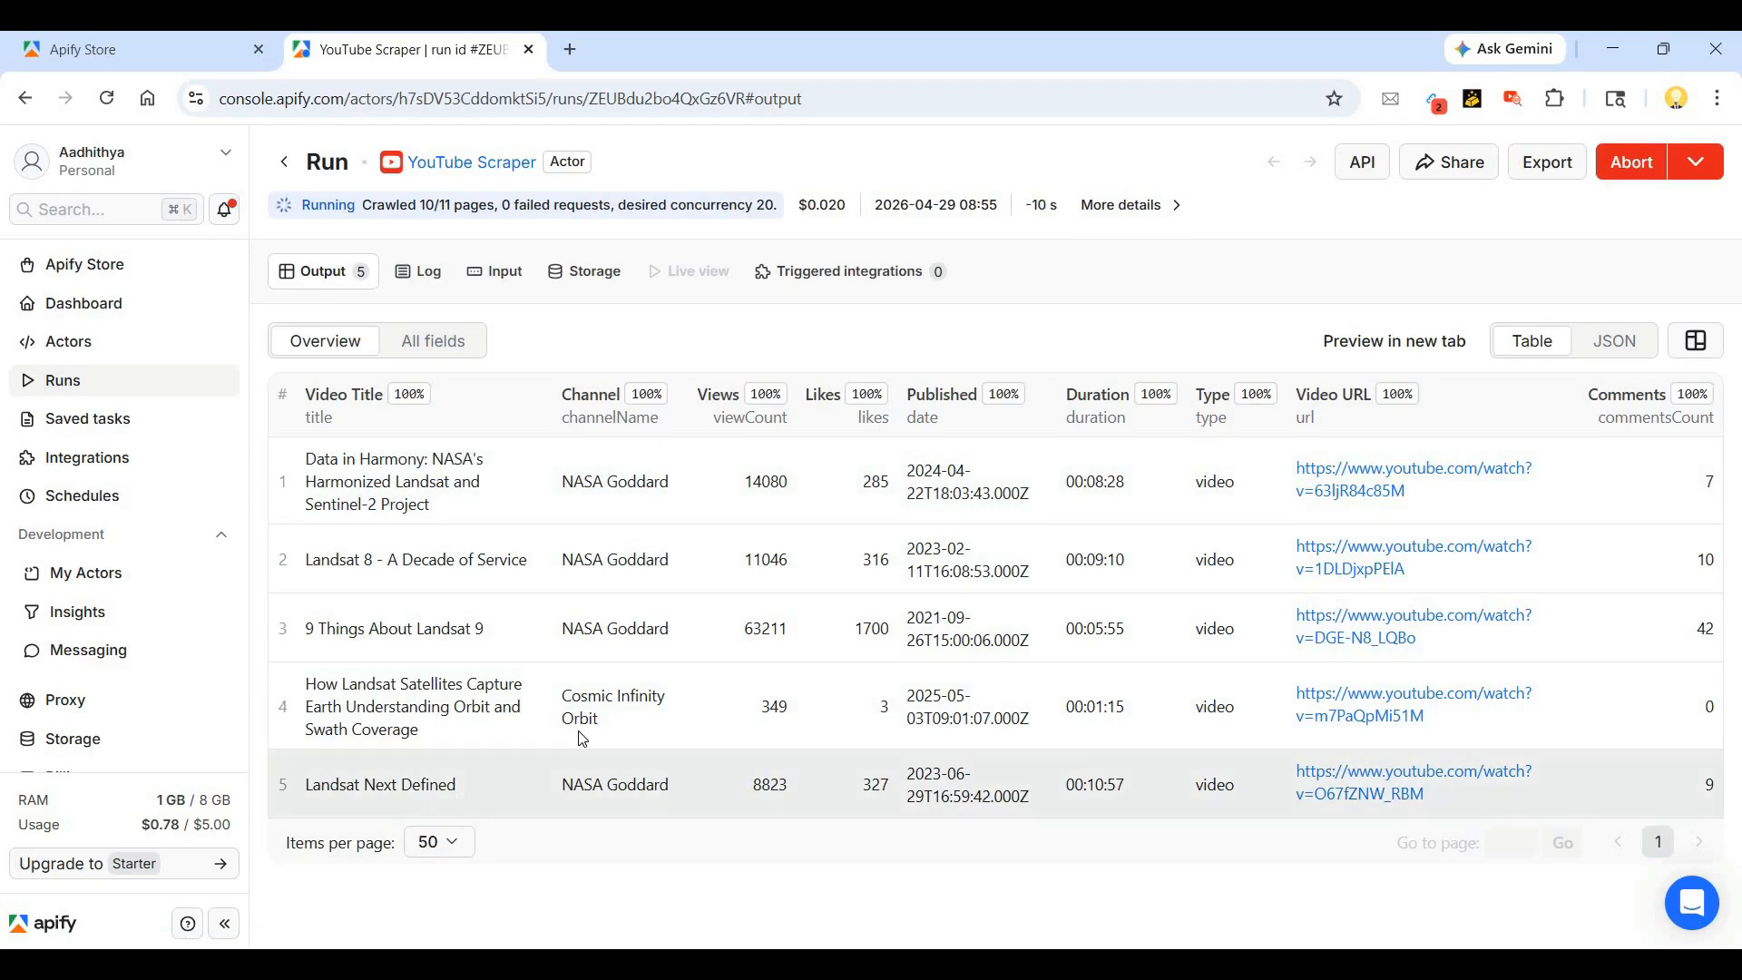
left_click(140, 53)
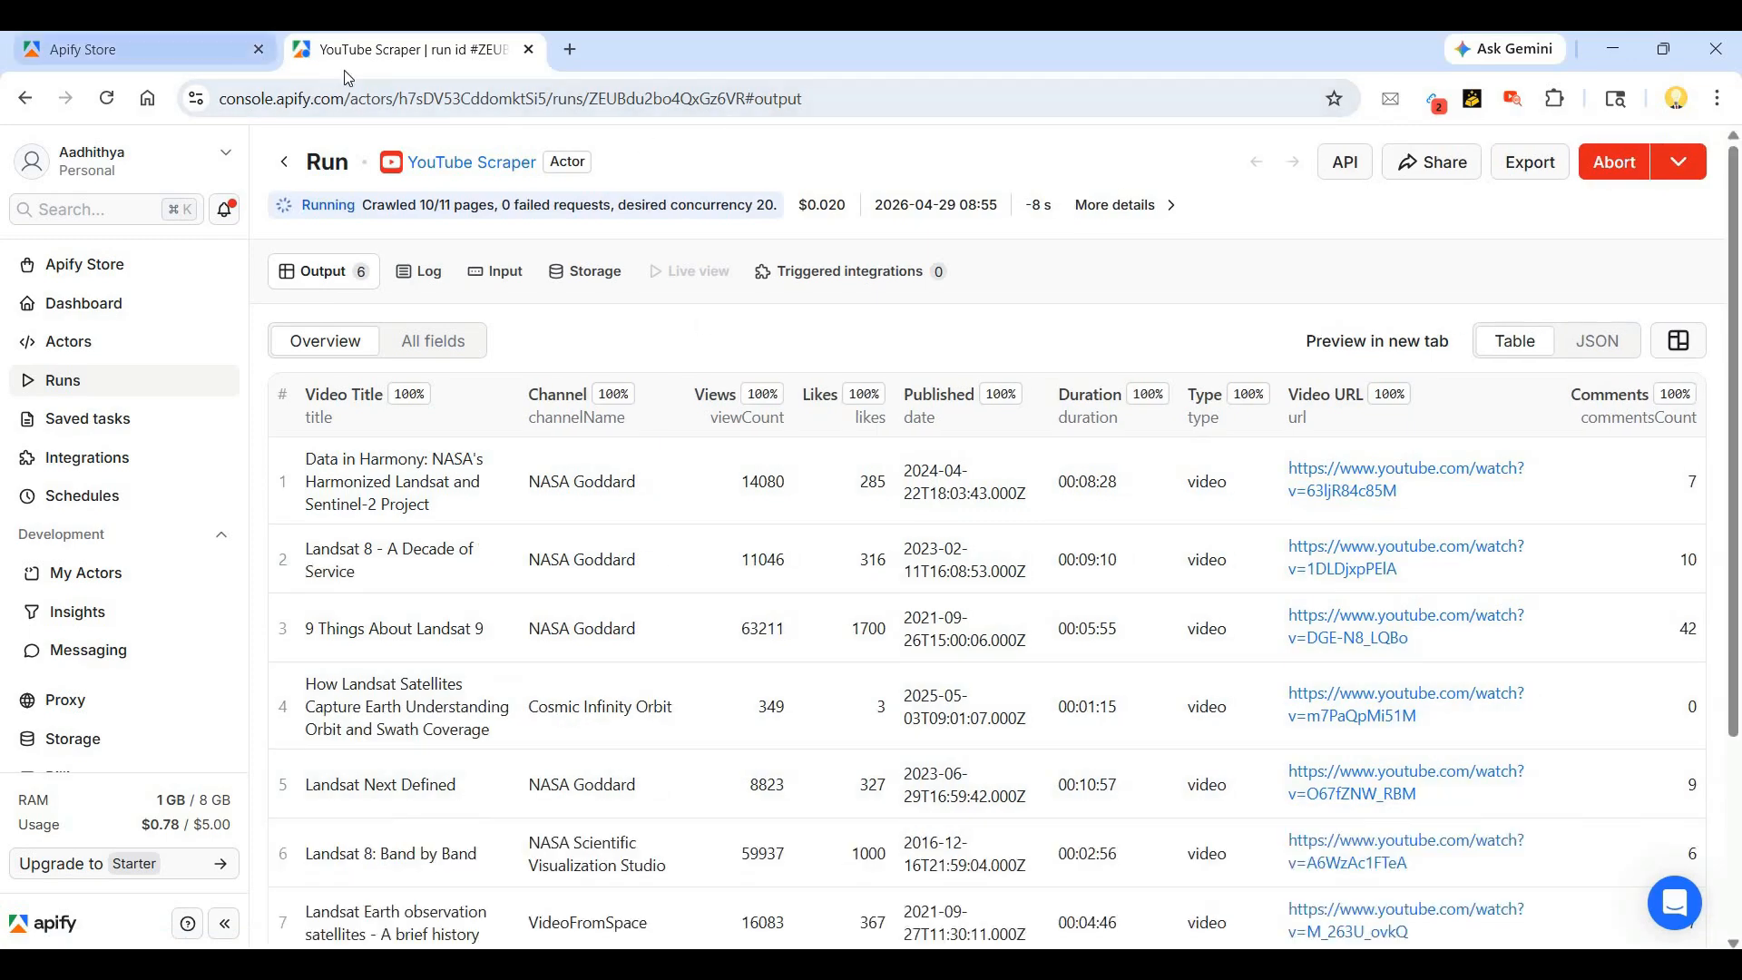
left_click(428, 51)
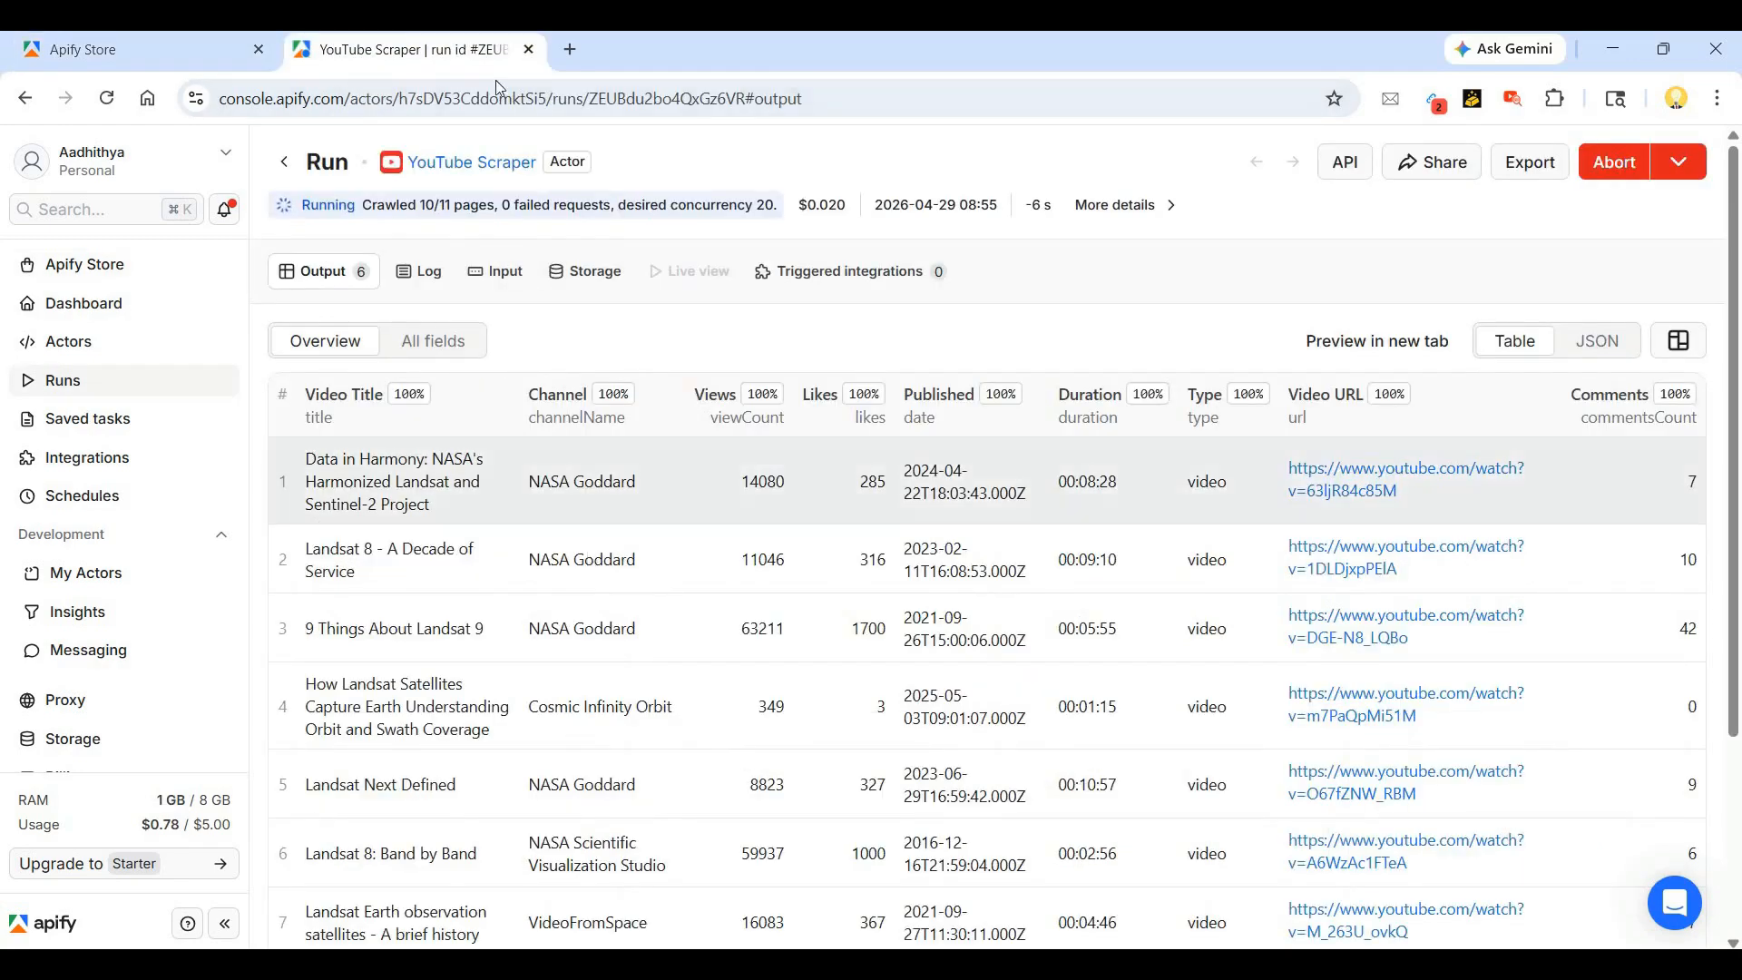
scroll(511, 527, "down", 3)
- Close the YouTube Scraper run's tab and open the Instagram Scraper from the store in a new tab
key("ctrl+w")
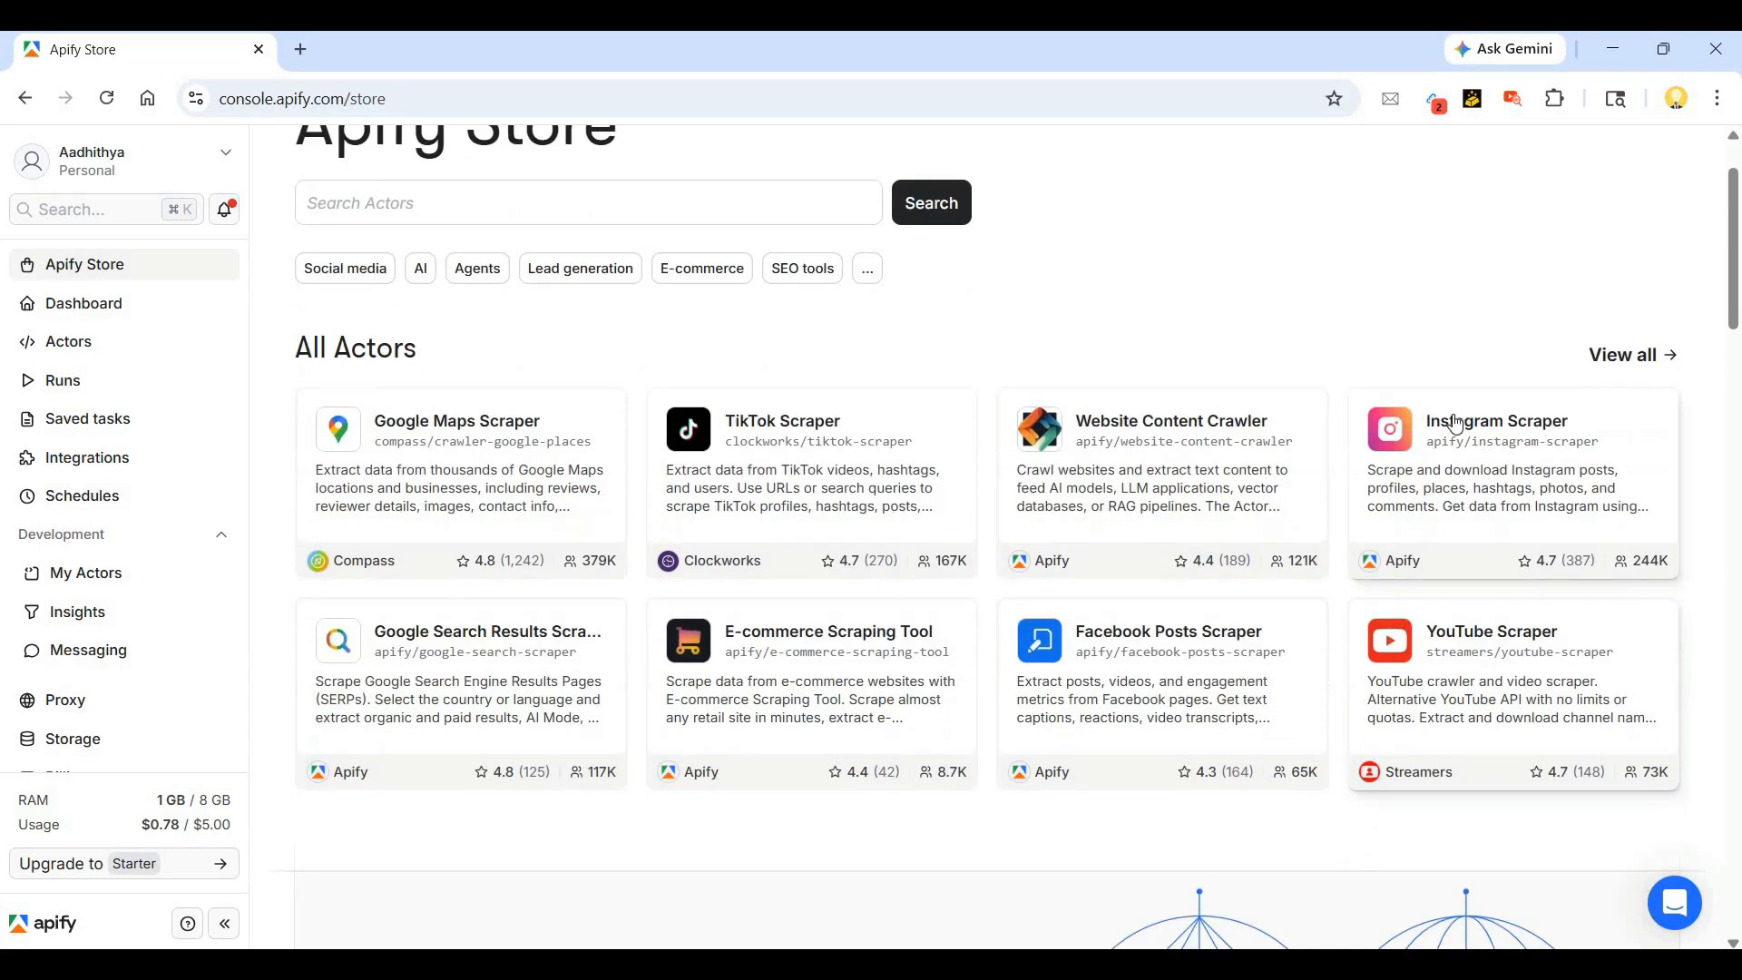
right_click(1499, 456)
left_click(1524, 446)
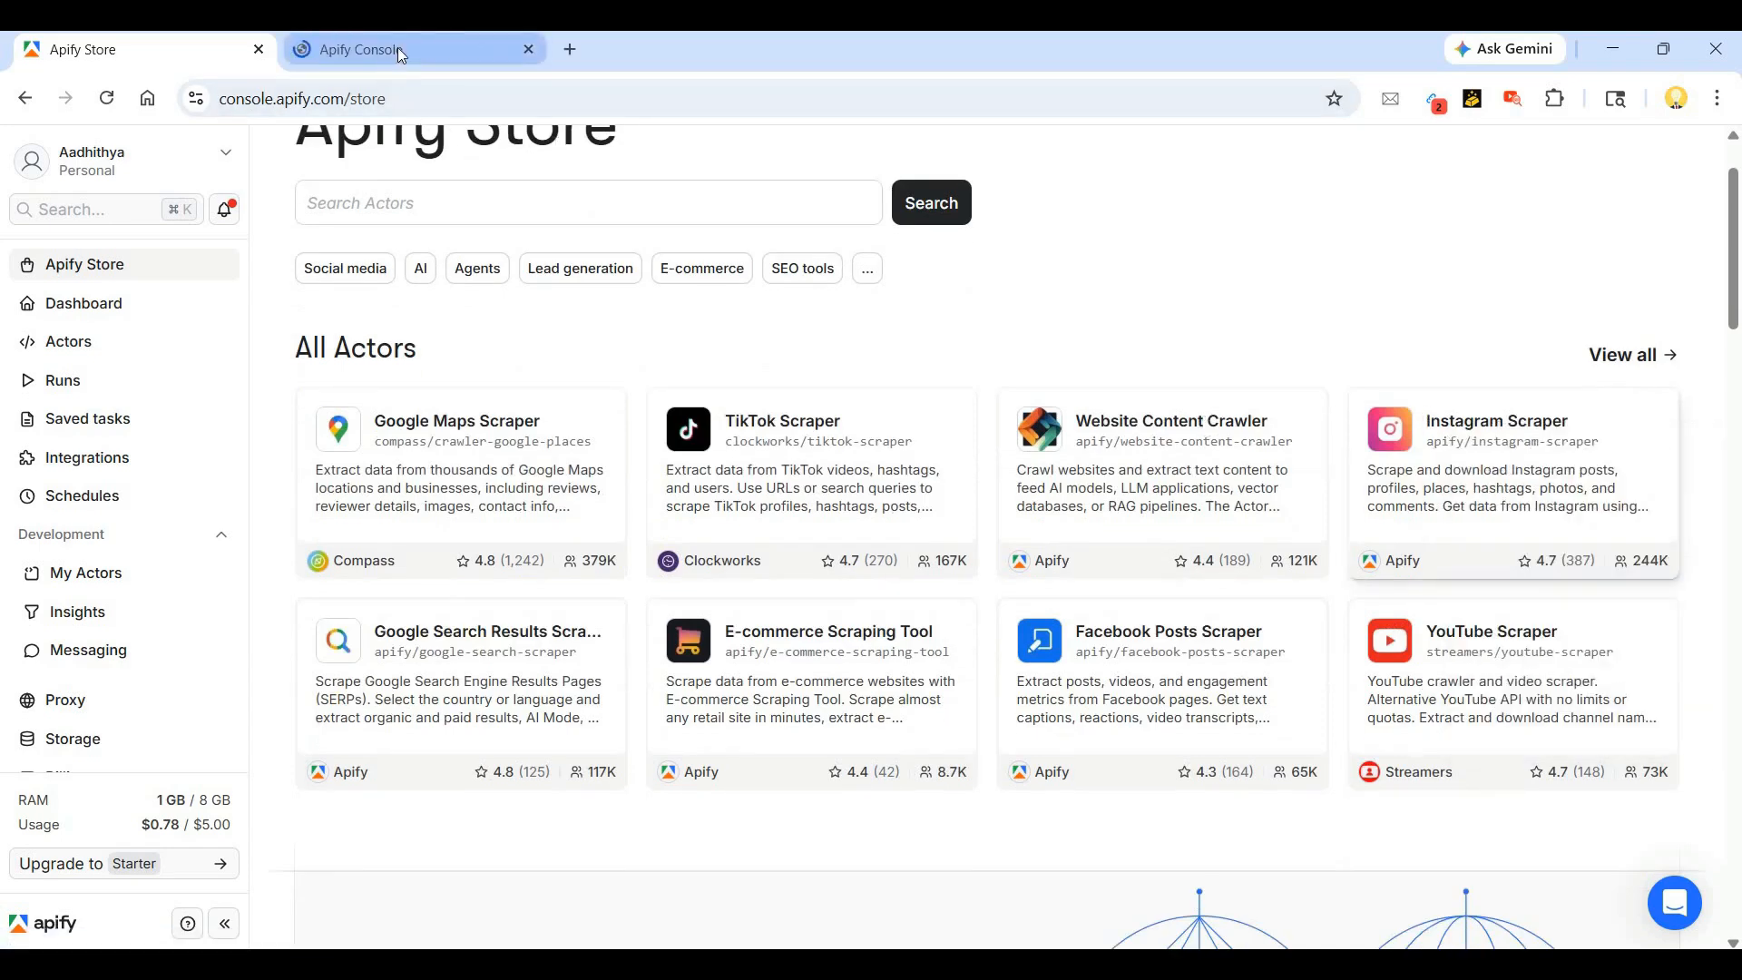
left_click(398, 47)
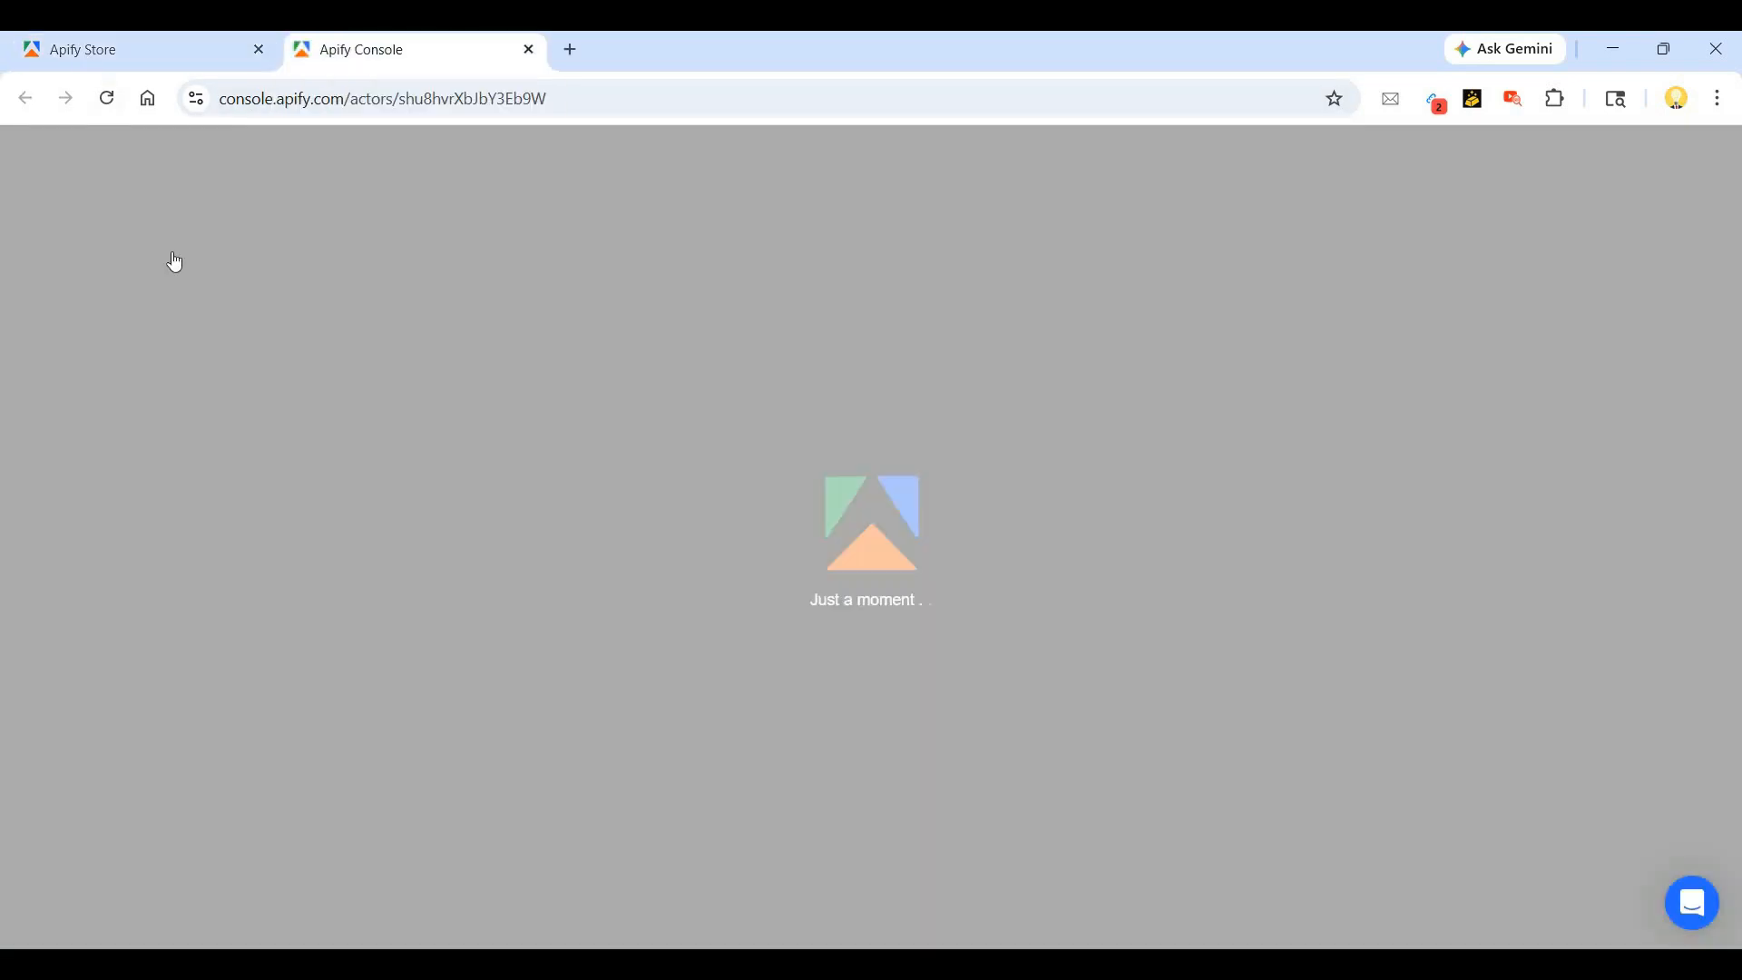
left_click(90, 50)
left_click(421, 52)
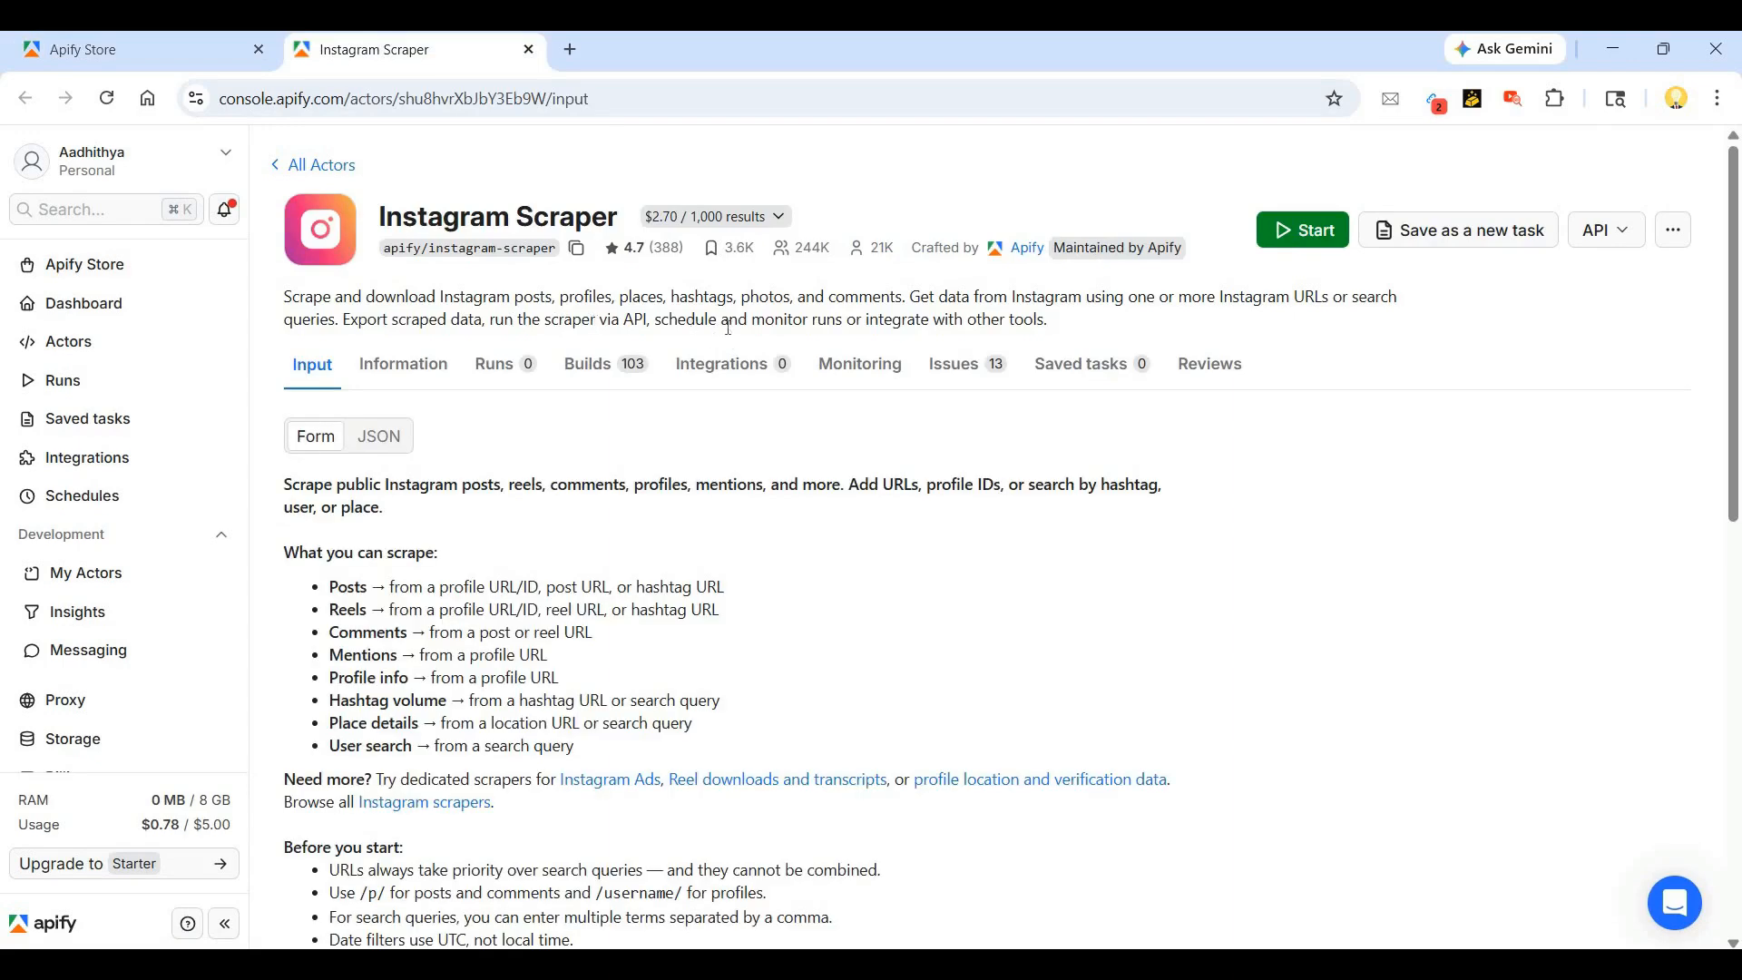
- Copy the humansofny profile URL from the Instagram Scraper's input and open it in a new tab
scroll(746, 349, "down", 5)
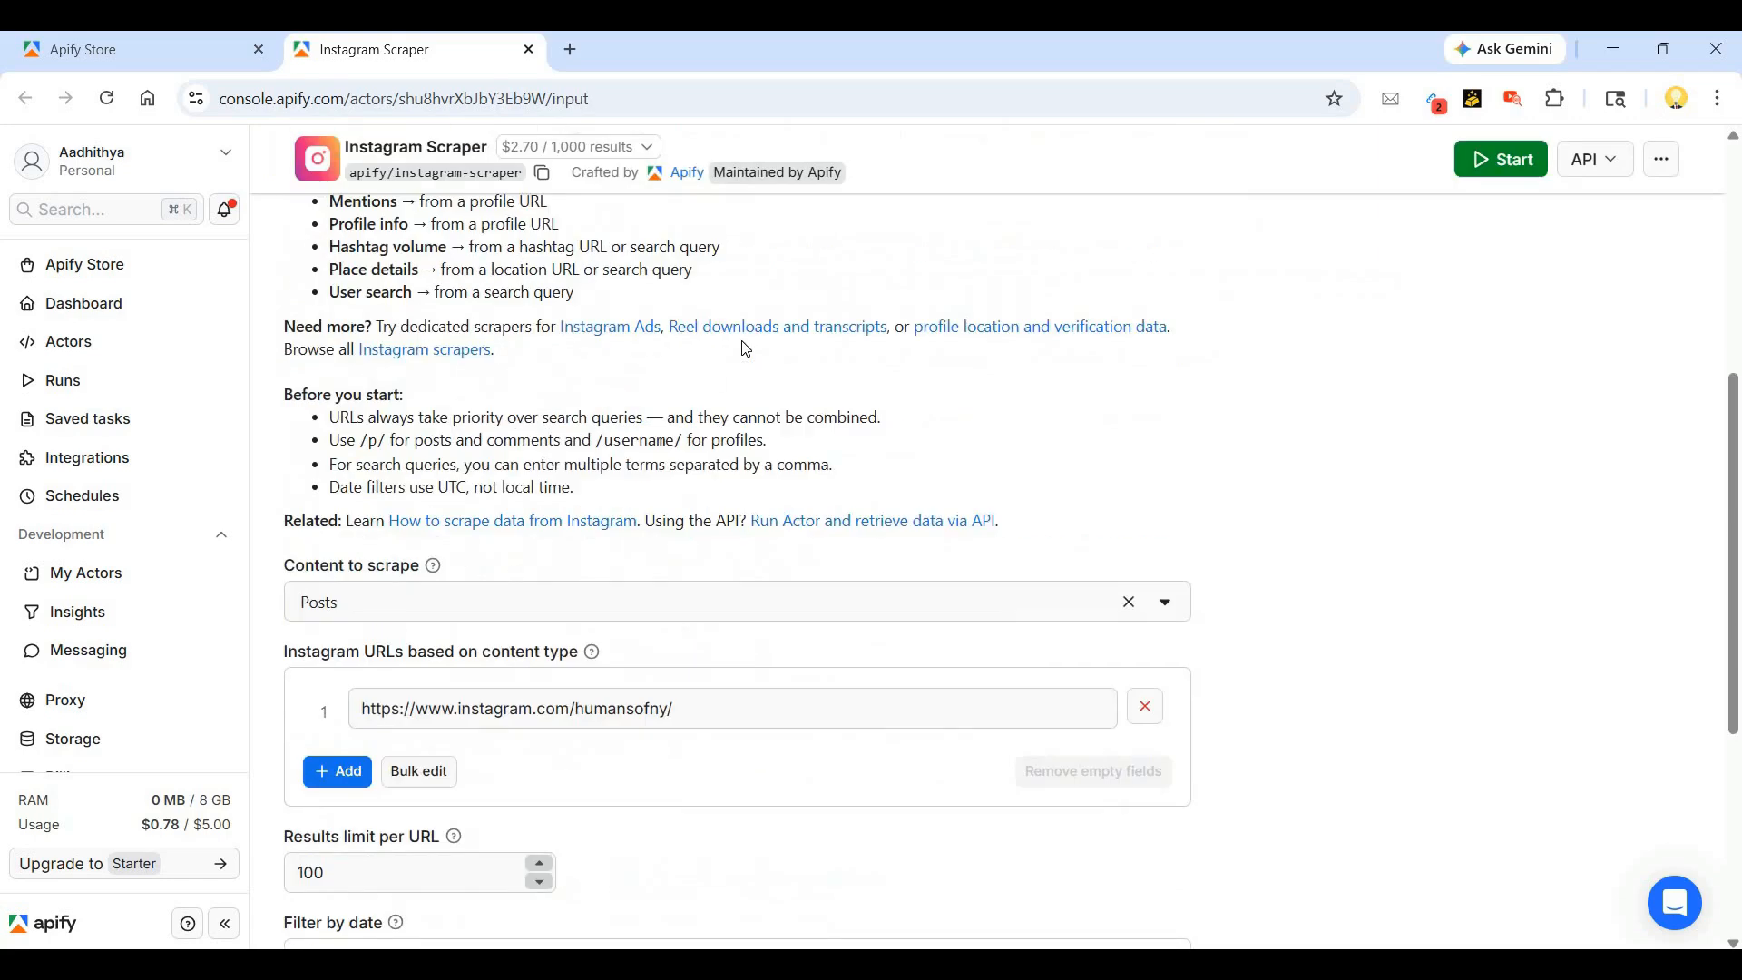
left_click(684, 716)
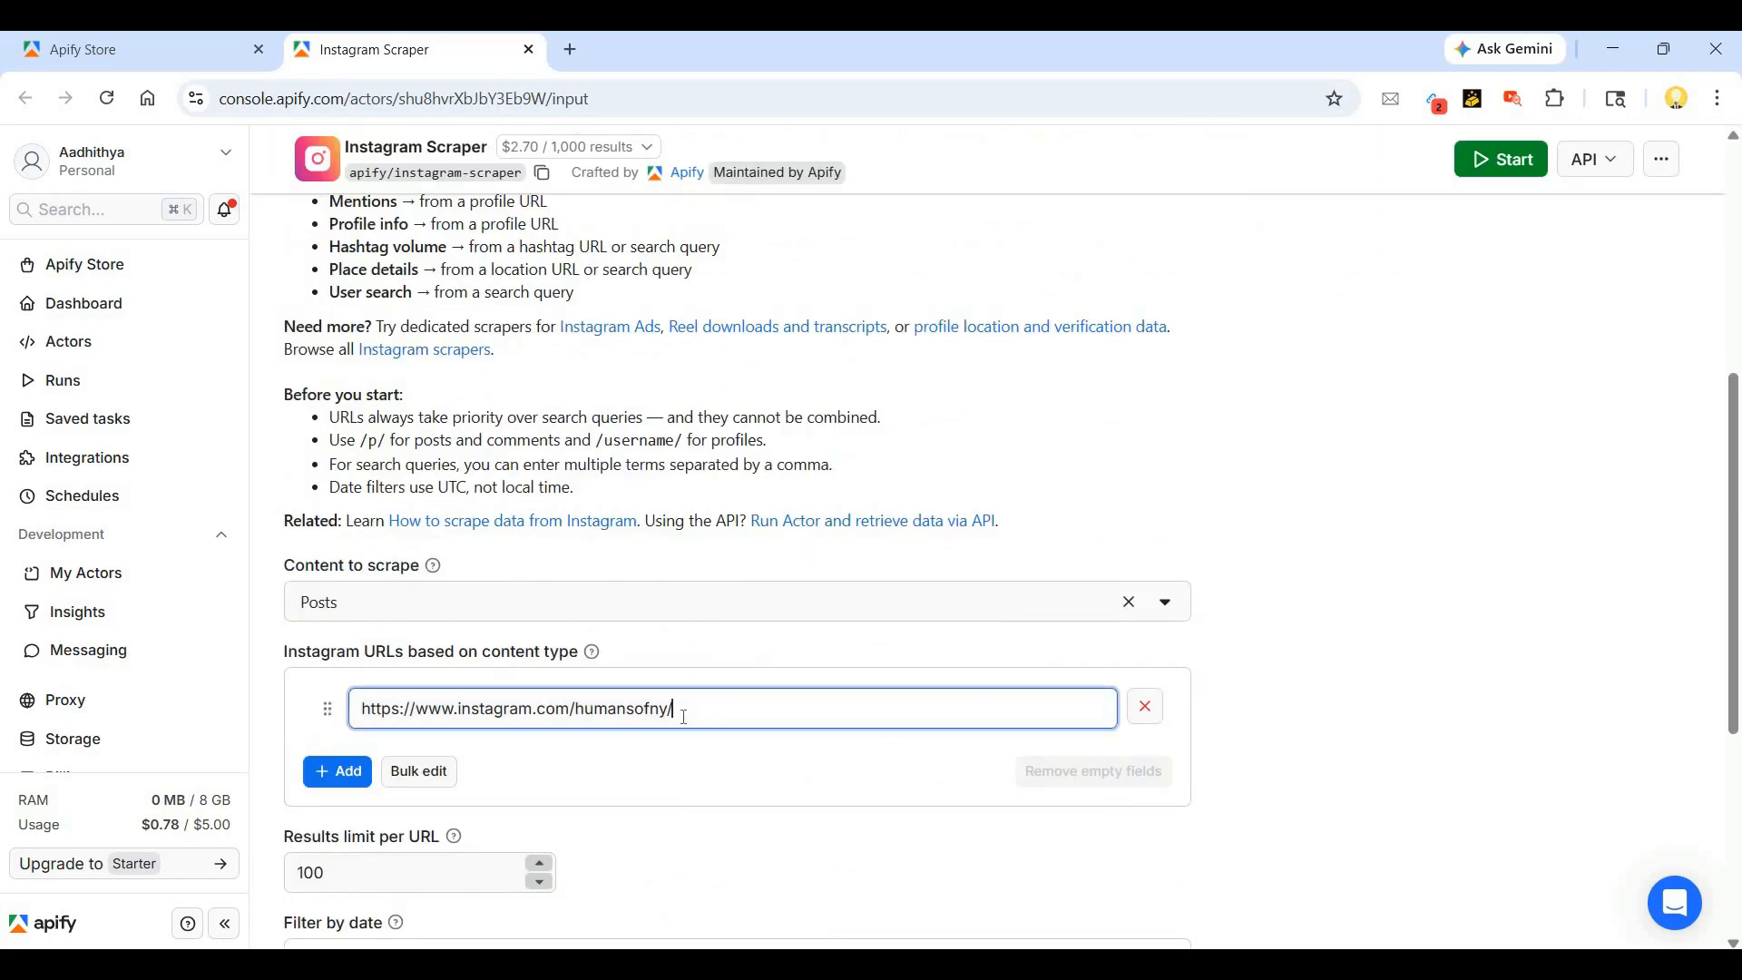
key("ctrl+a")
key("ctrl+c")
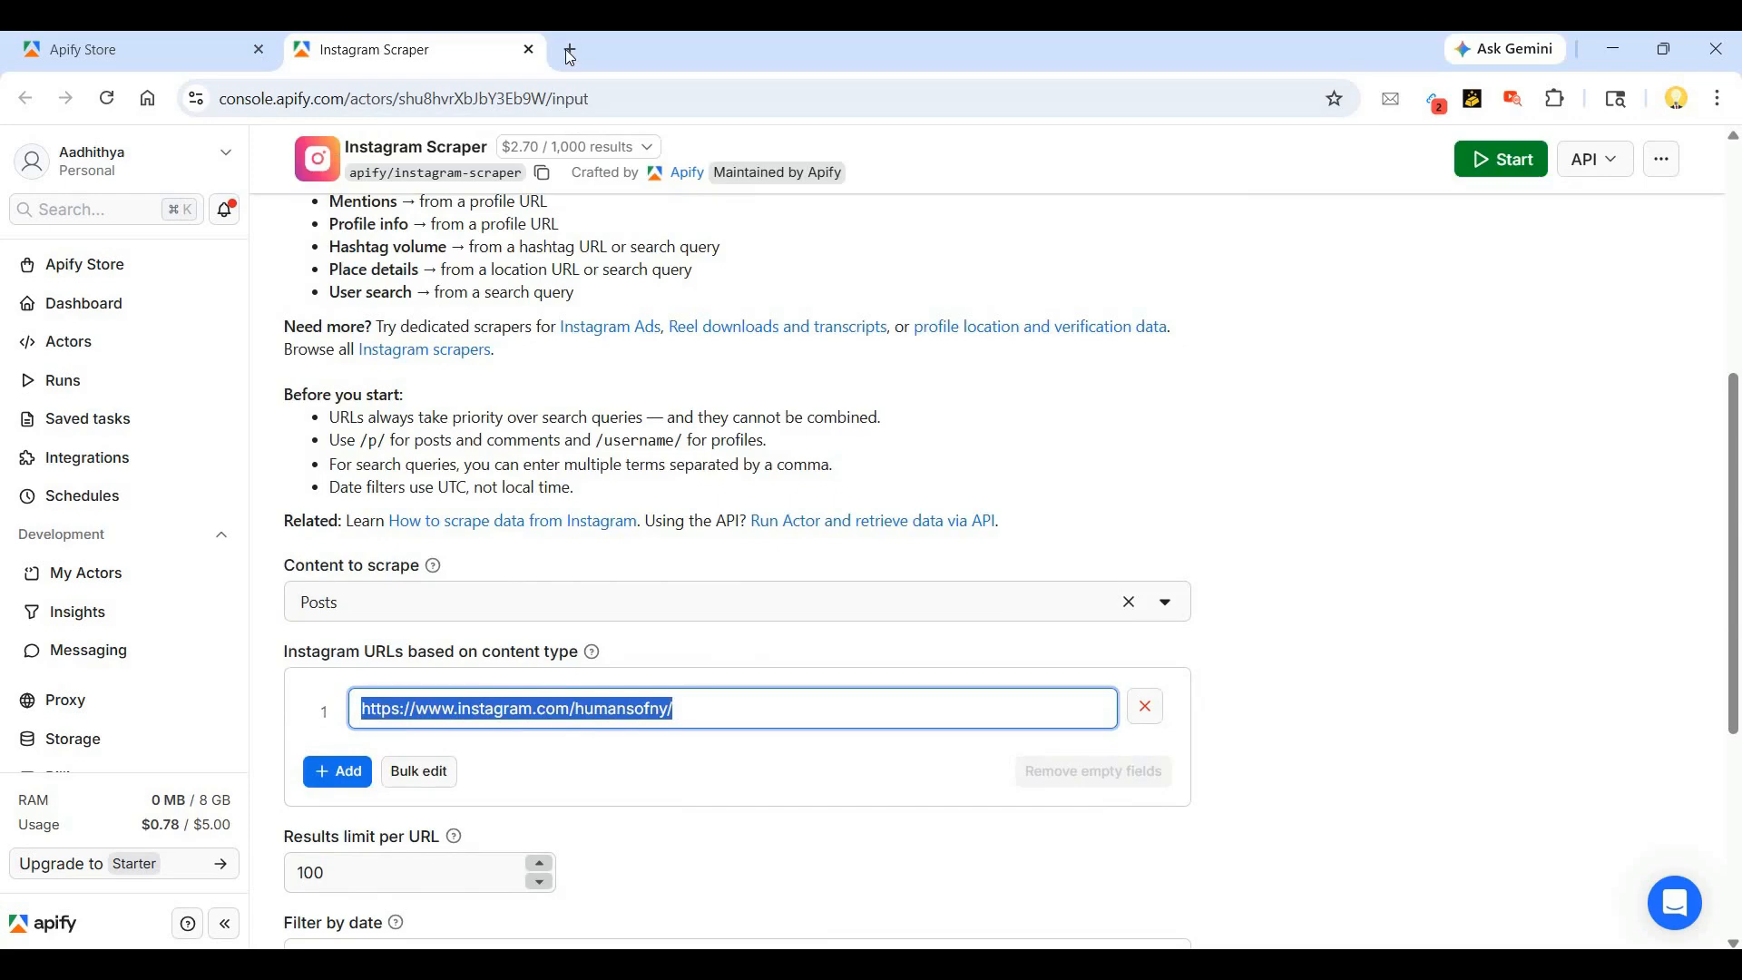
left_click(569, 49)
key("ctrl+v")
key("Return")
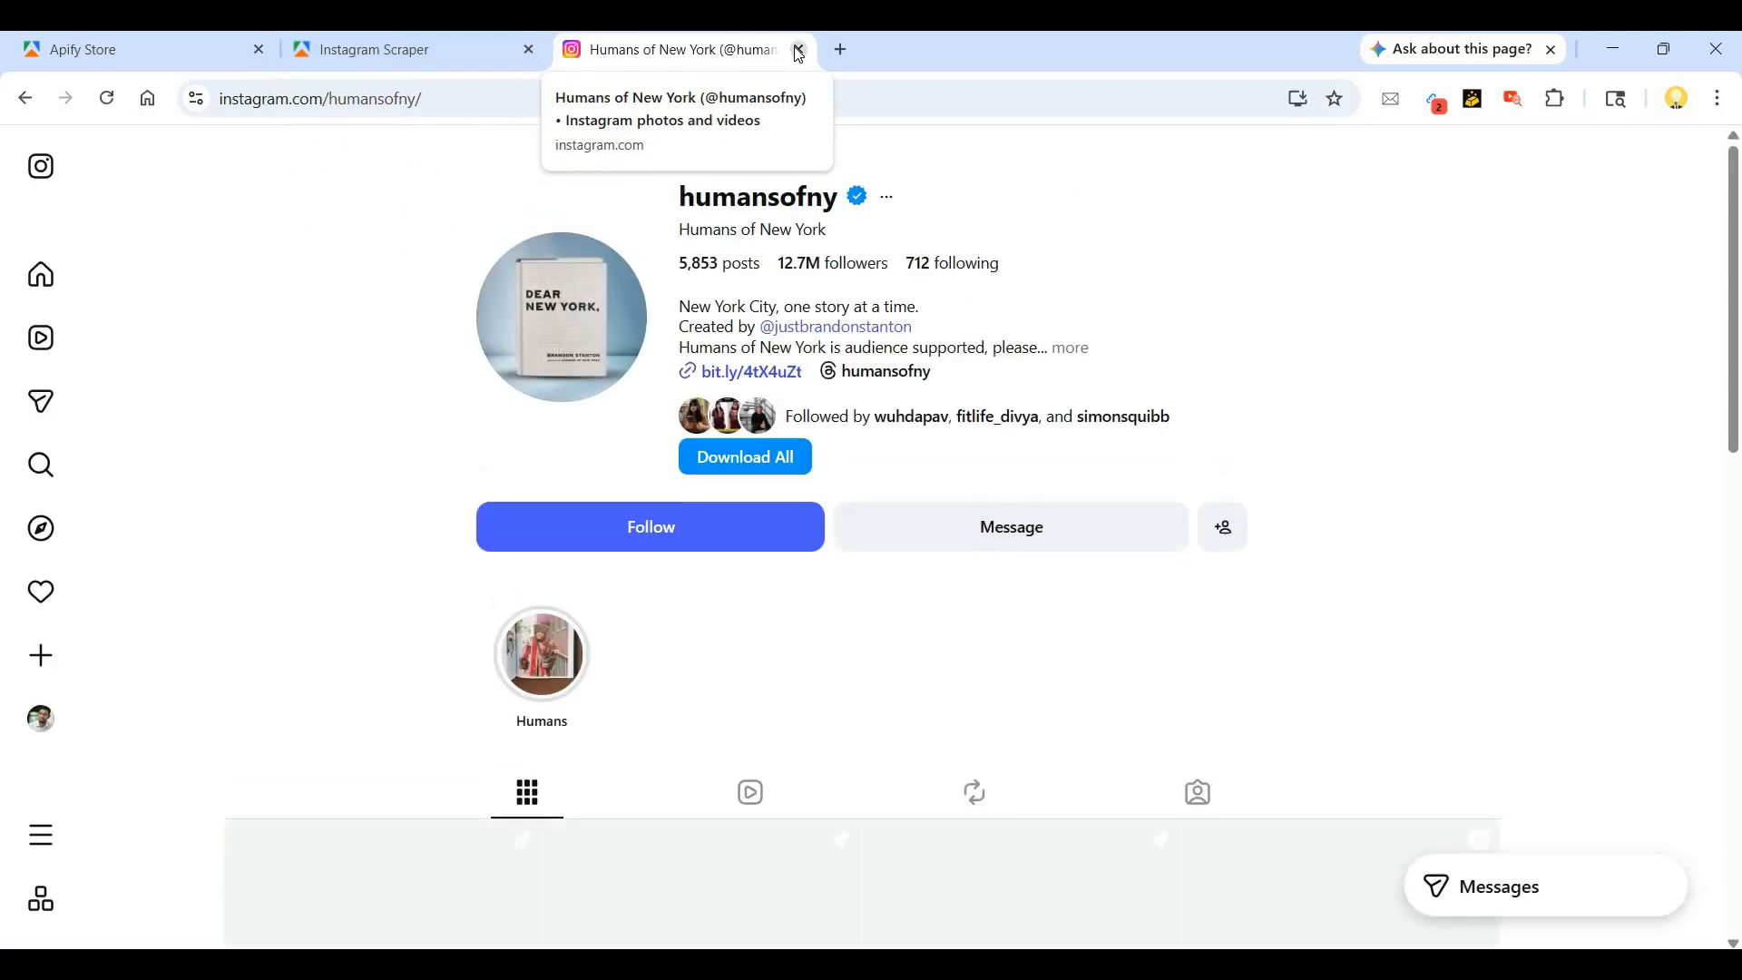
- Look through the humansofny profile's details and posts on Instagram, then close its tab
scroll(620, 537, "down", 5)
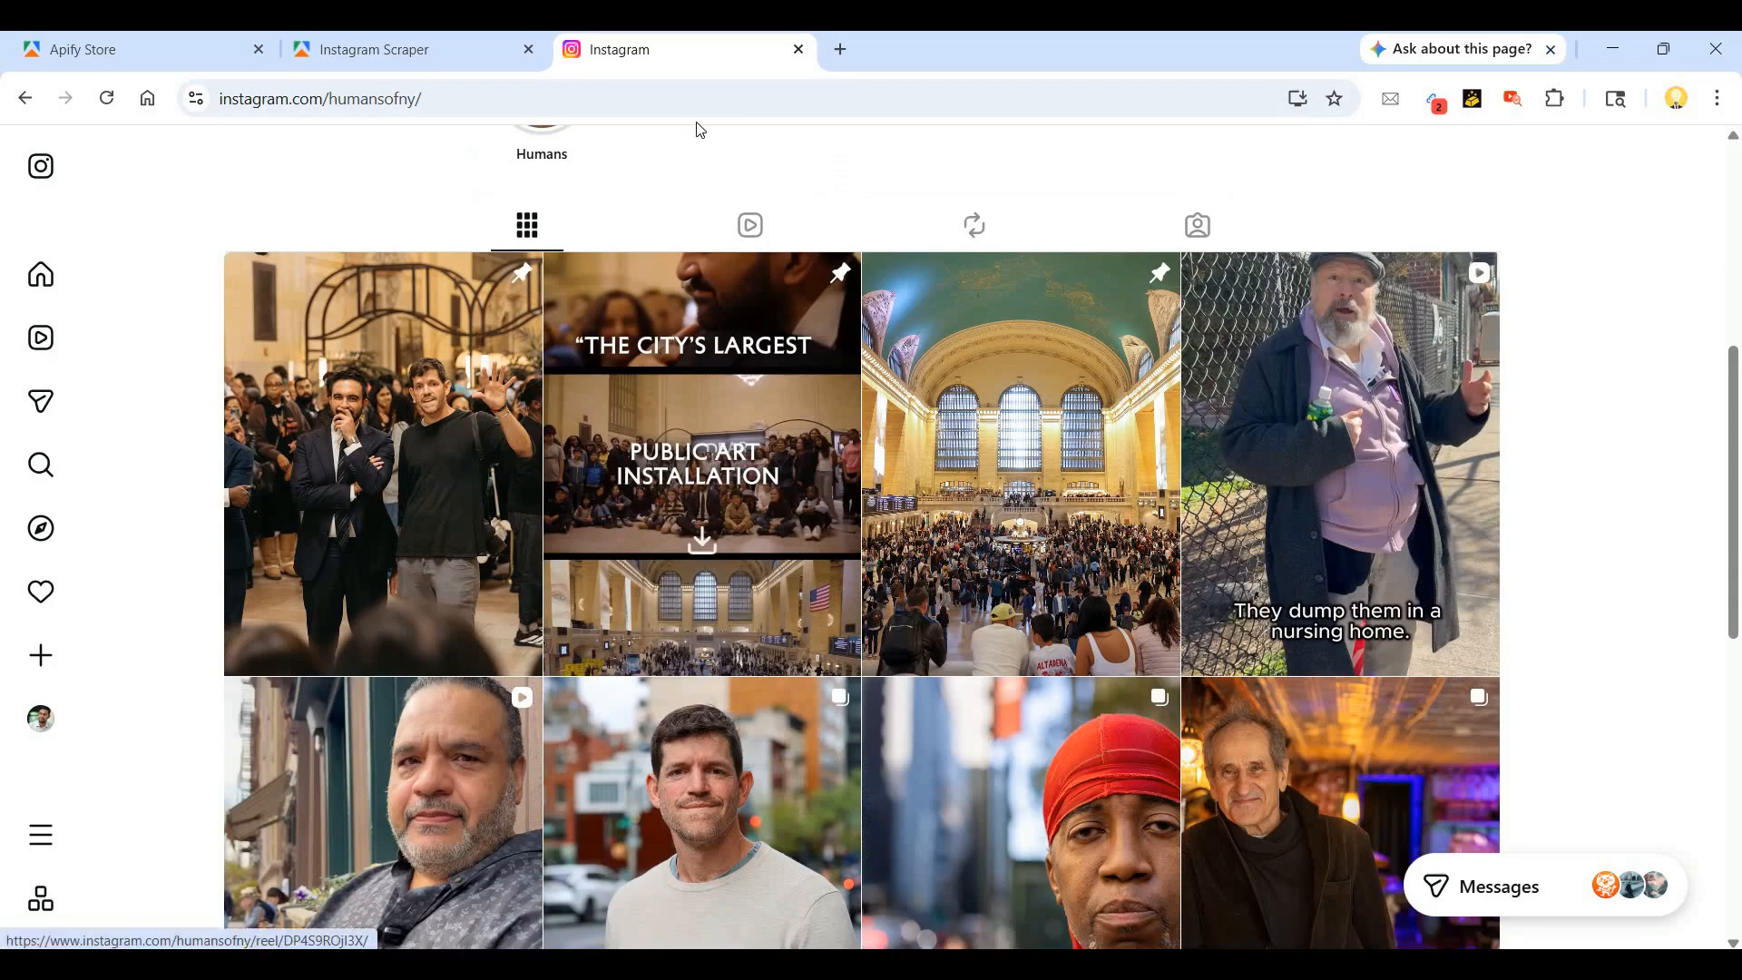
scroll(688, 164, "down", 3)
scroll(726, 136, "up", 8)
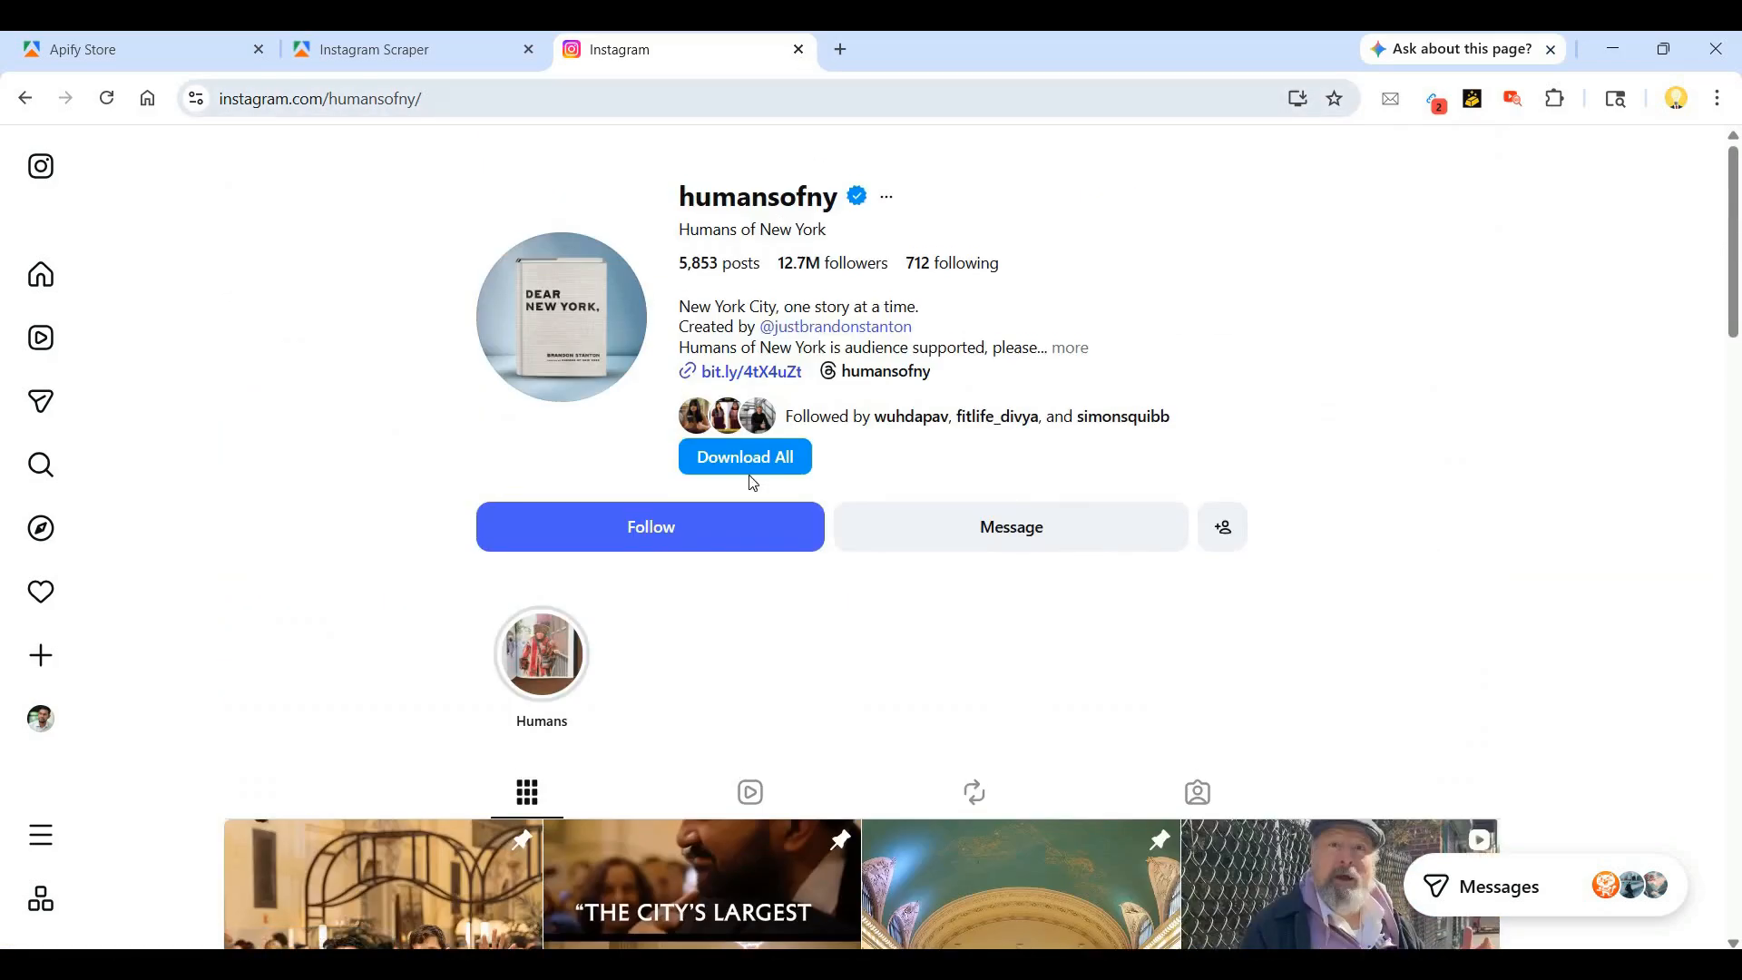
key("ctrl+w")
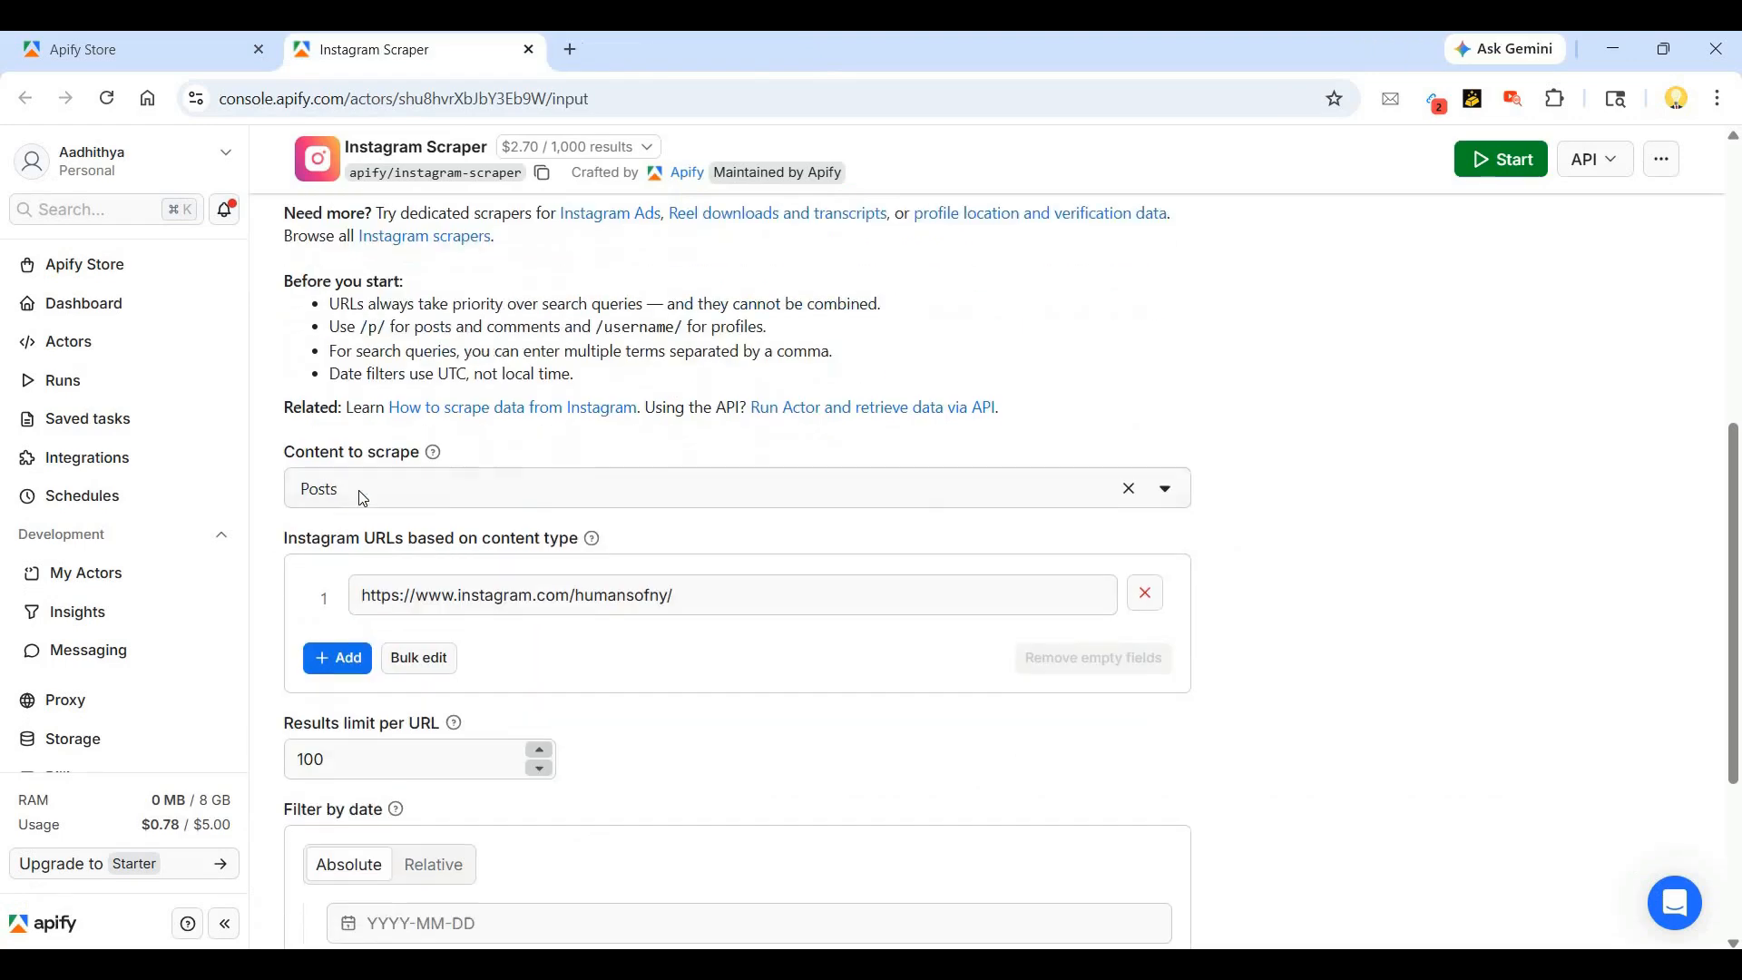
- Review the content types the Instagram Scraper can scrape, keeping Posts selected
left_click(357, 490)
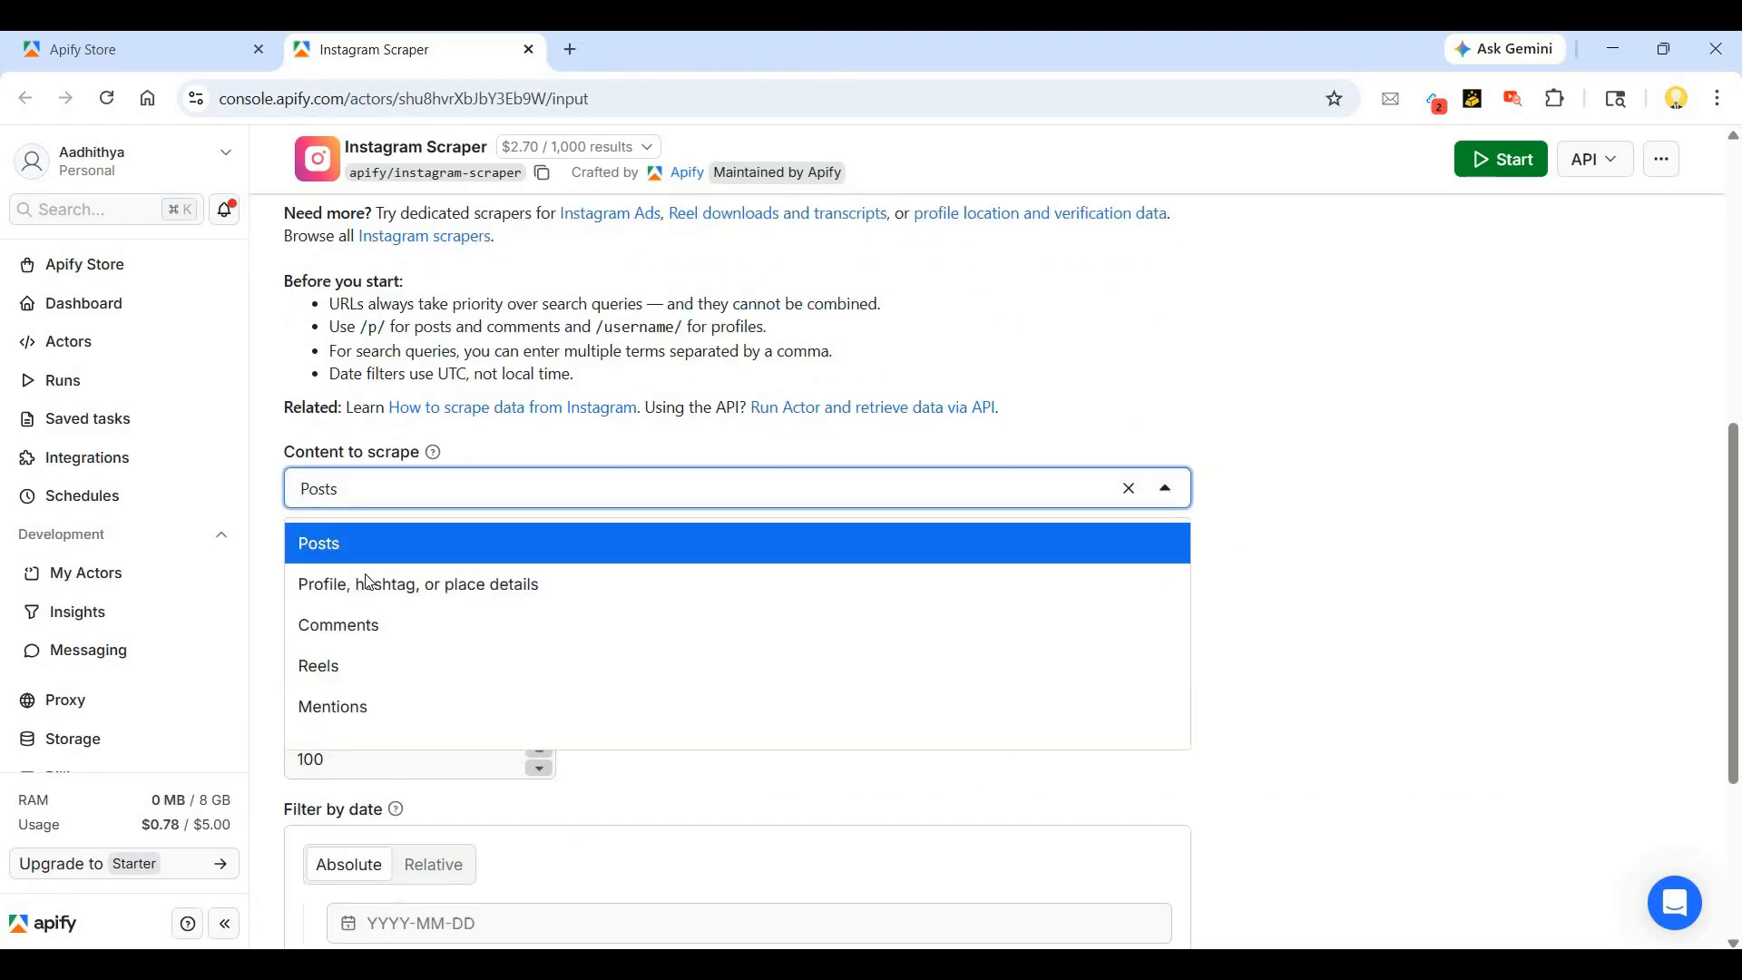
left_click(1345, 402)
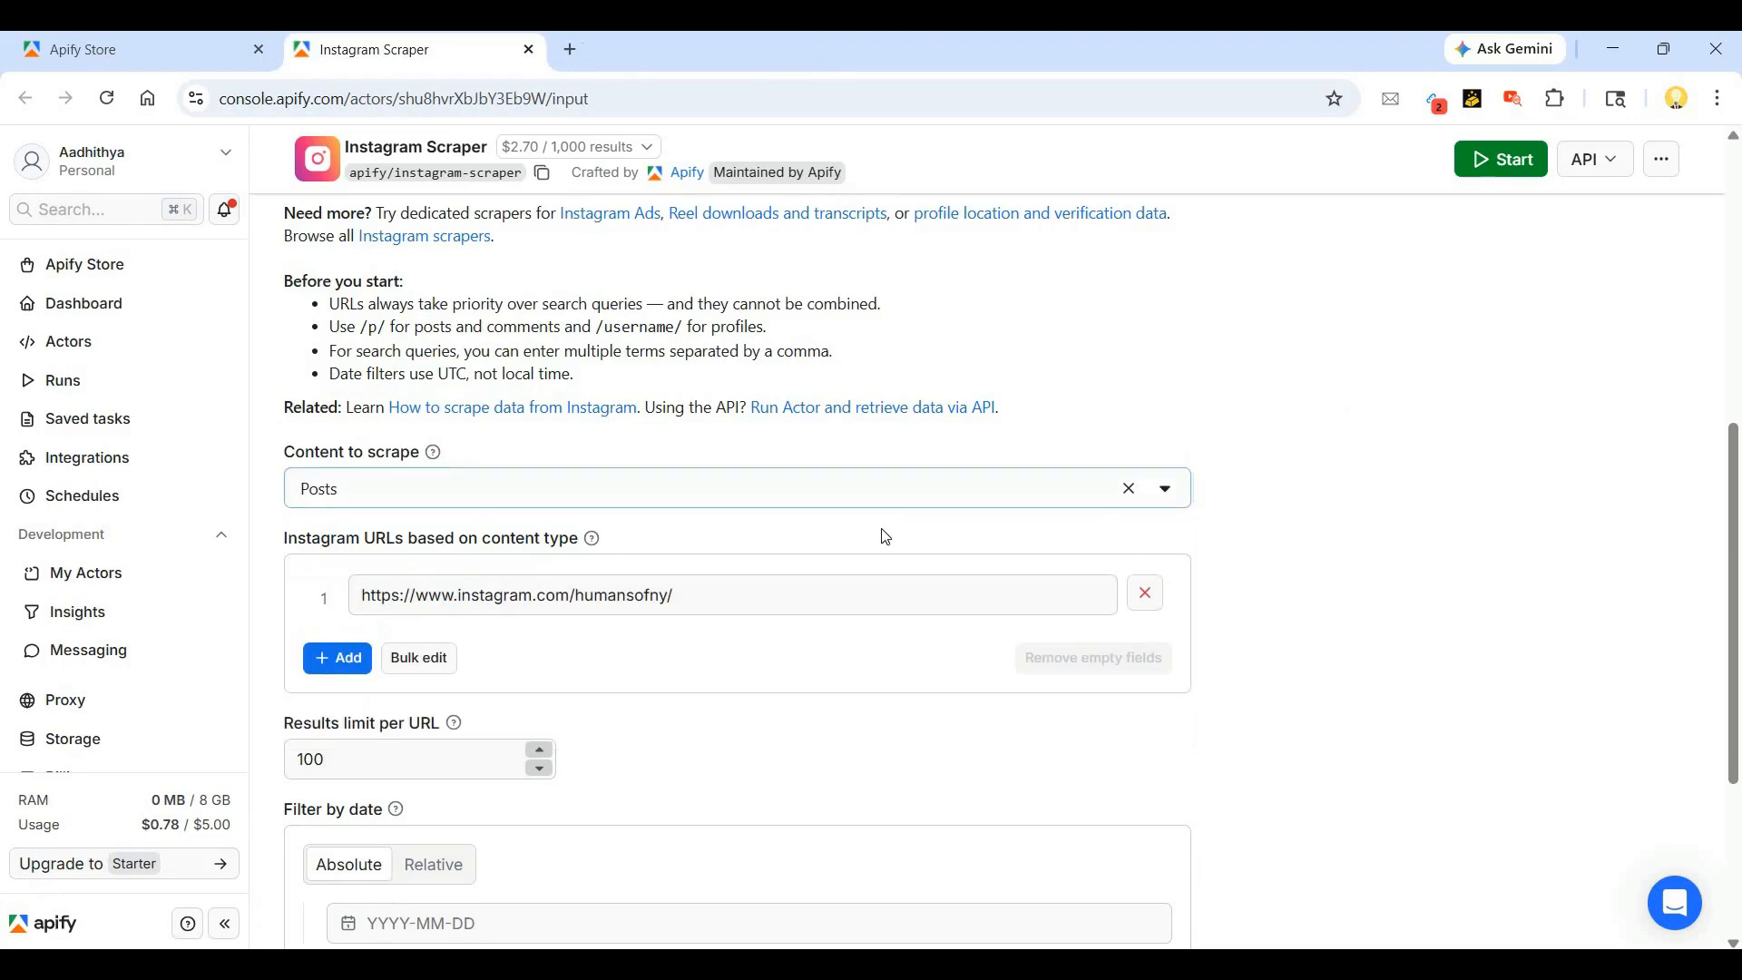
scroll(1101, 538, "down", 3)
scroll(545, 635, "up", 1)
- Set the Instagram Scraper's results limit per URL to 10
left_click(343, 652)
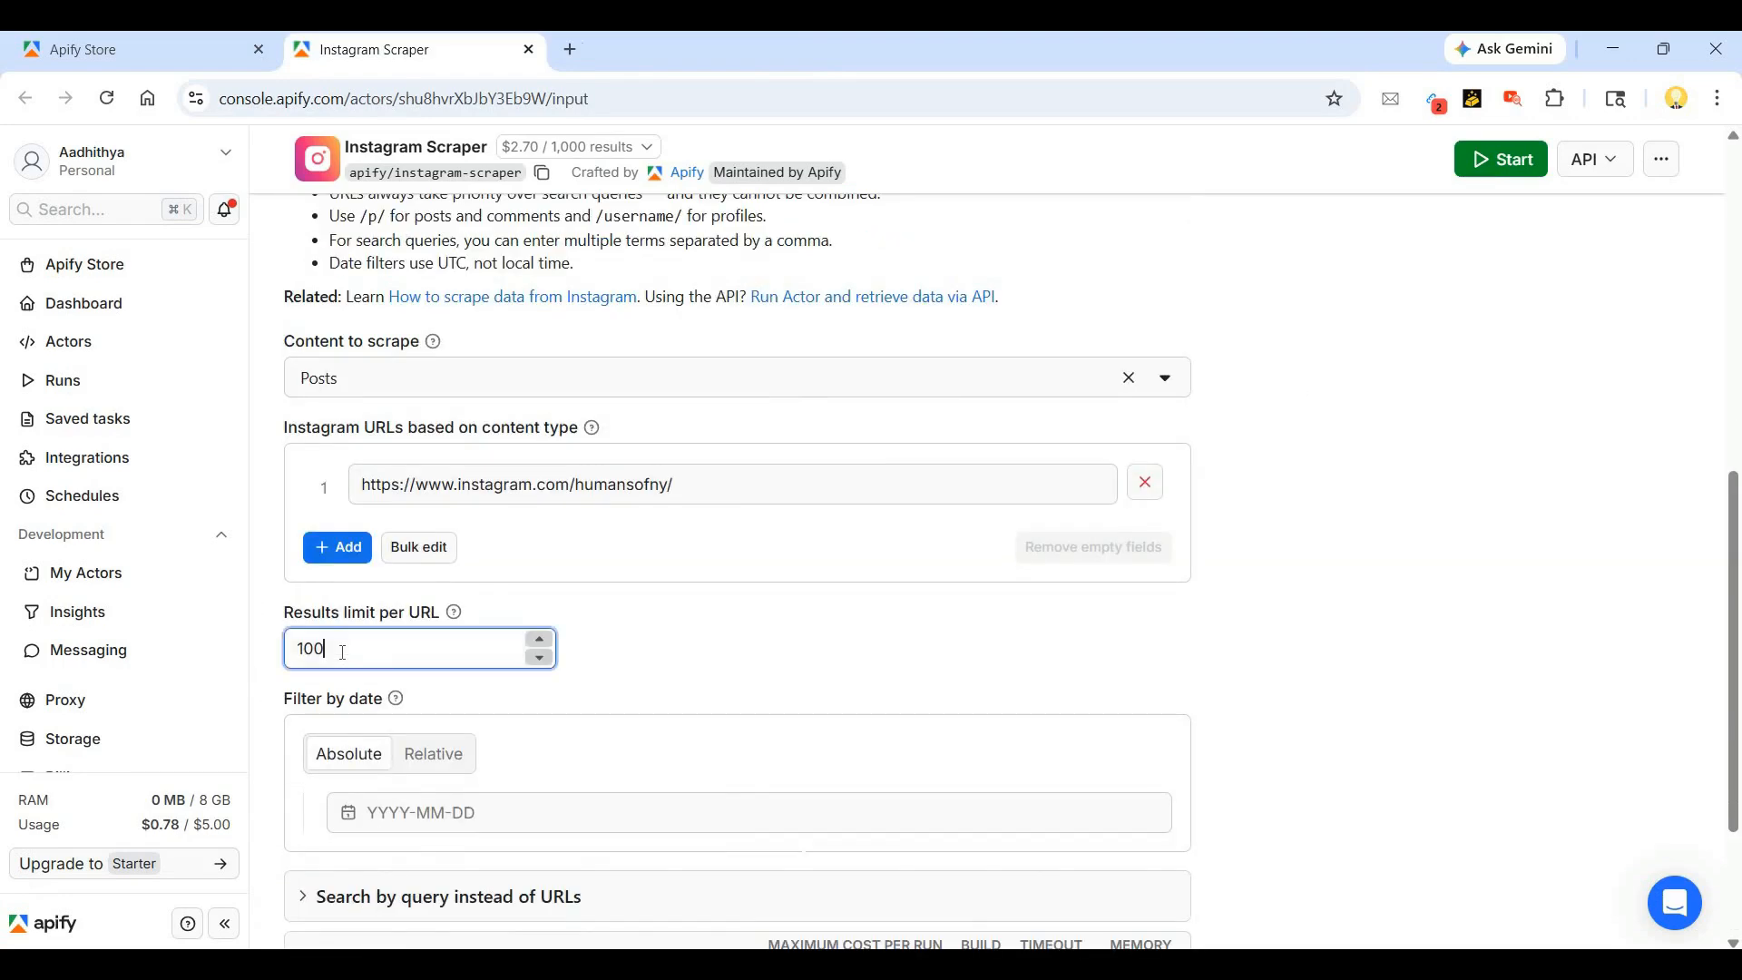
key("BackSpace")
left_click(1279, 541)
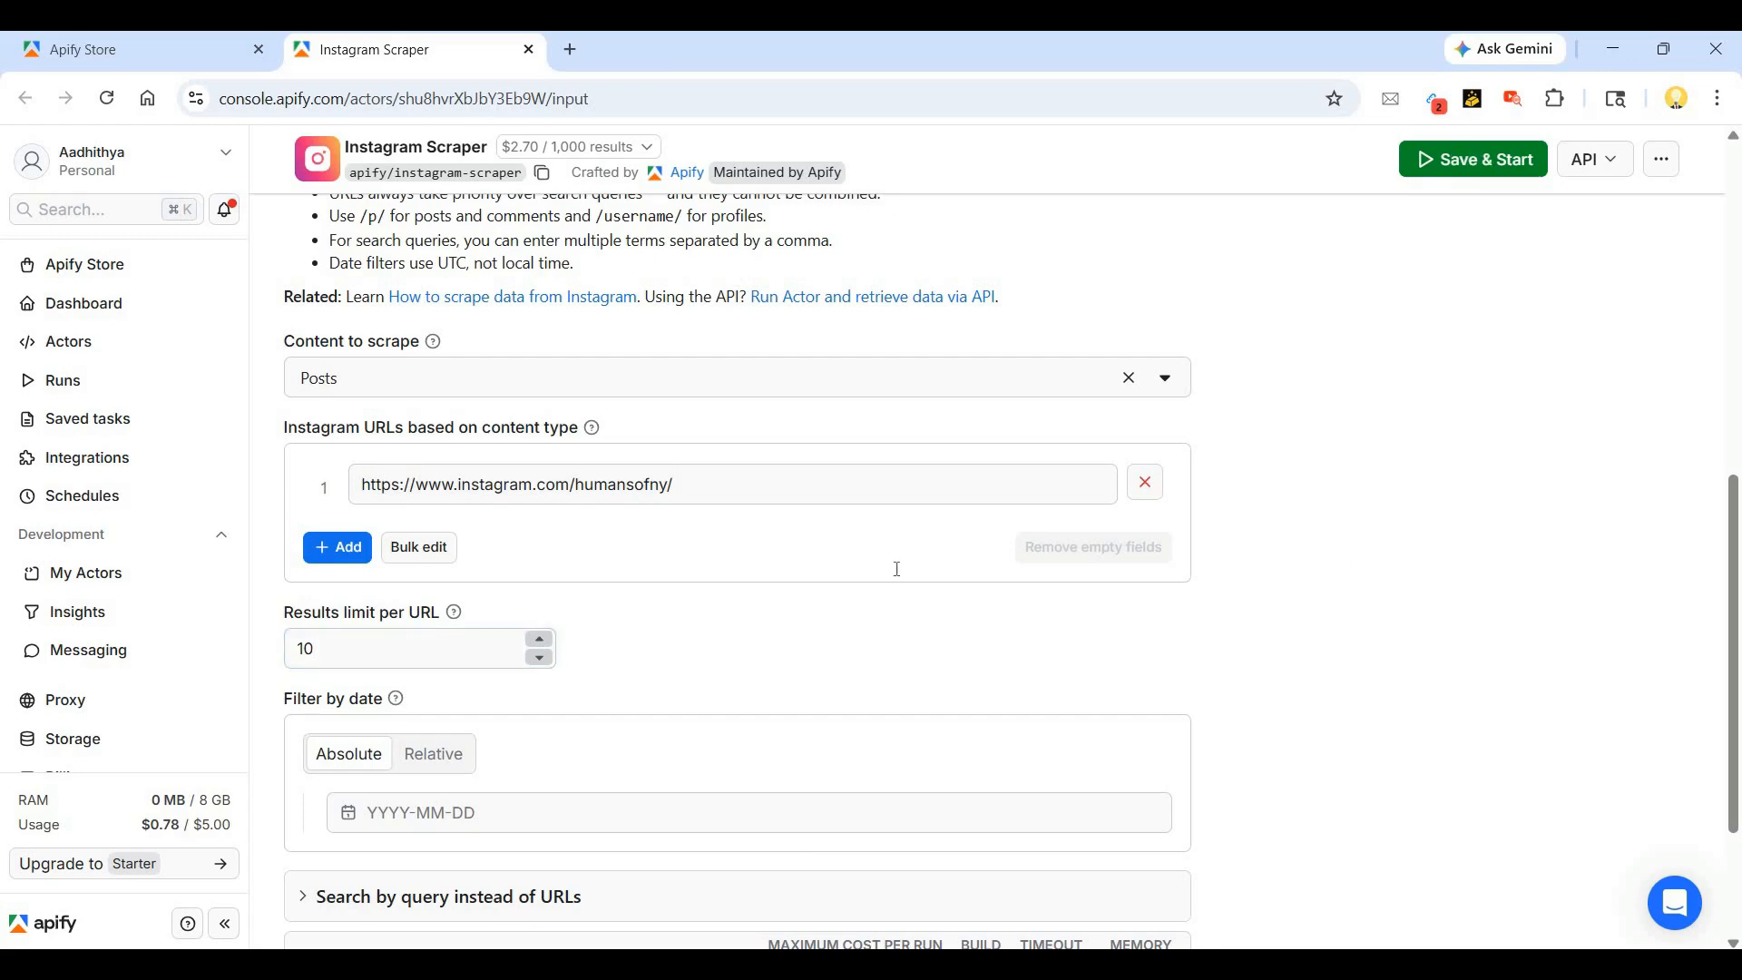
- Look over the Instagram Scraper's date filter, search by query and run options sections
scroll(1271, 540, "down", 3)
left_click(381, 598)
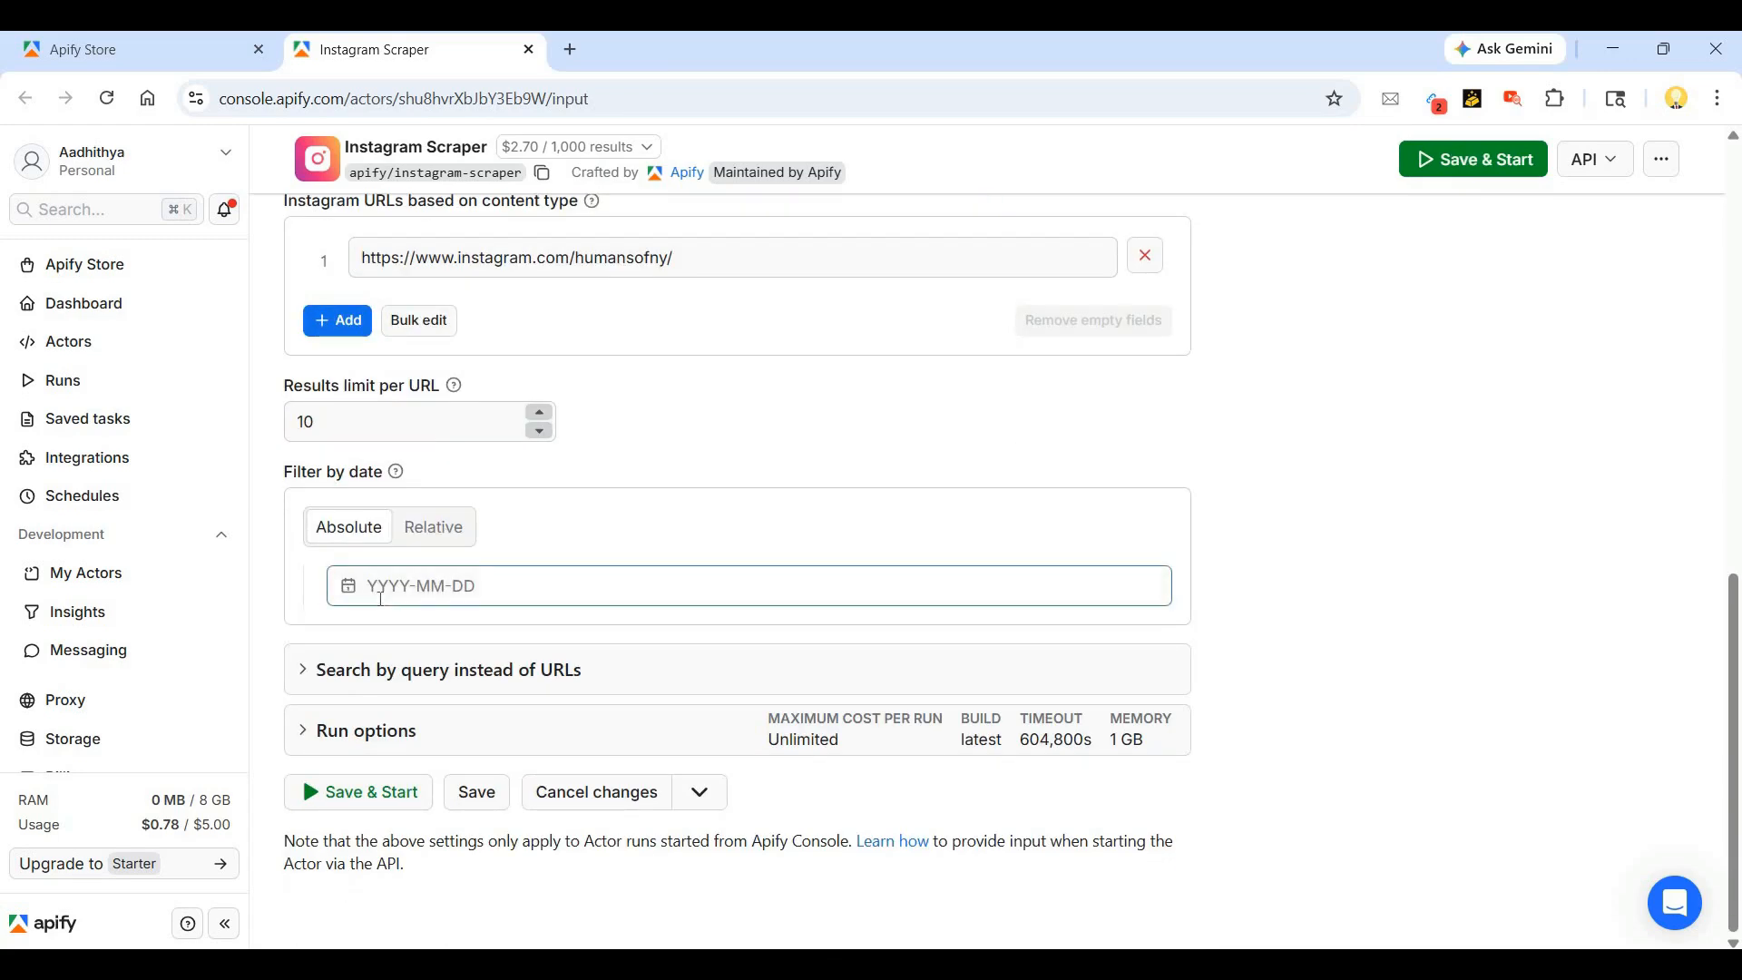
scroll(381, 599, "up", 8)
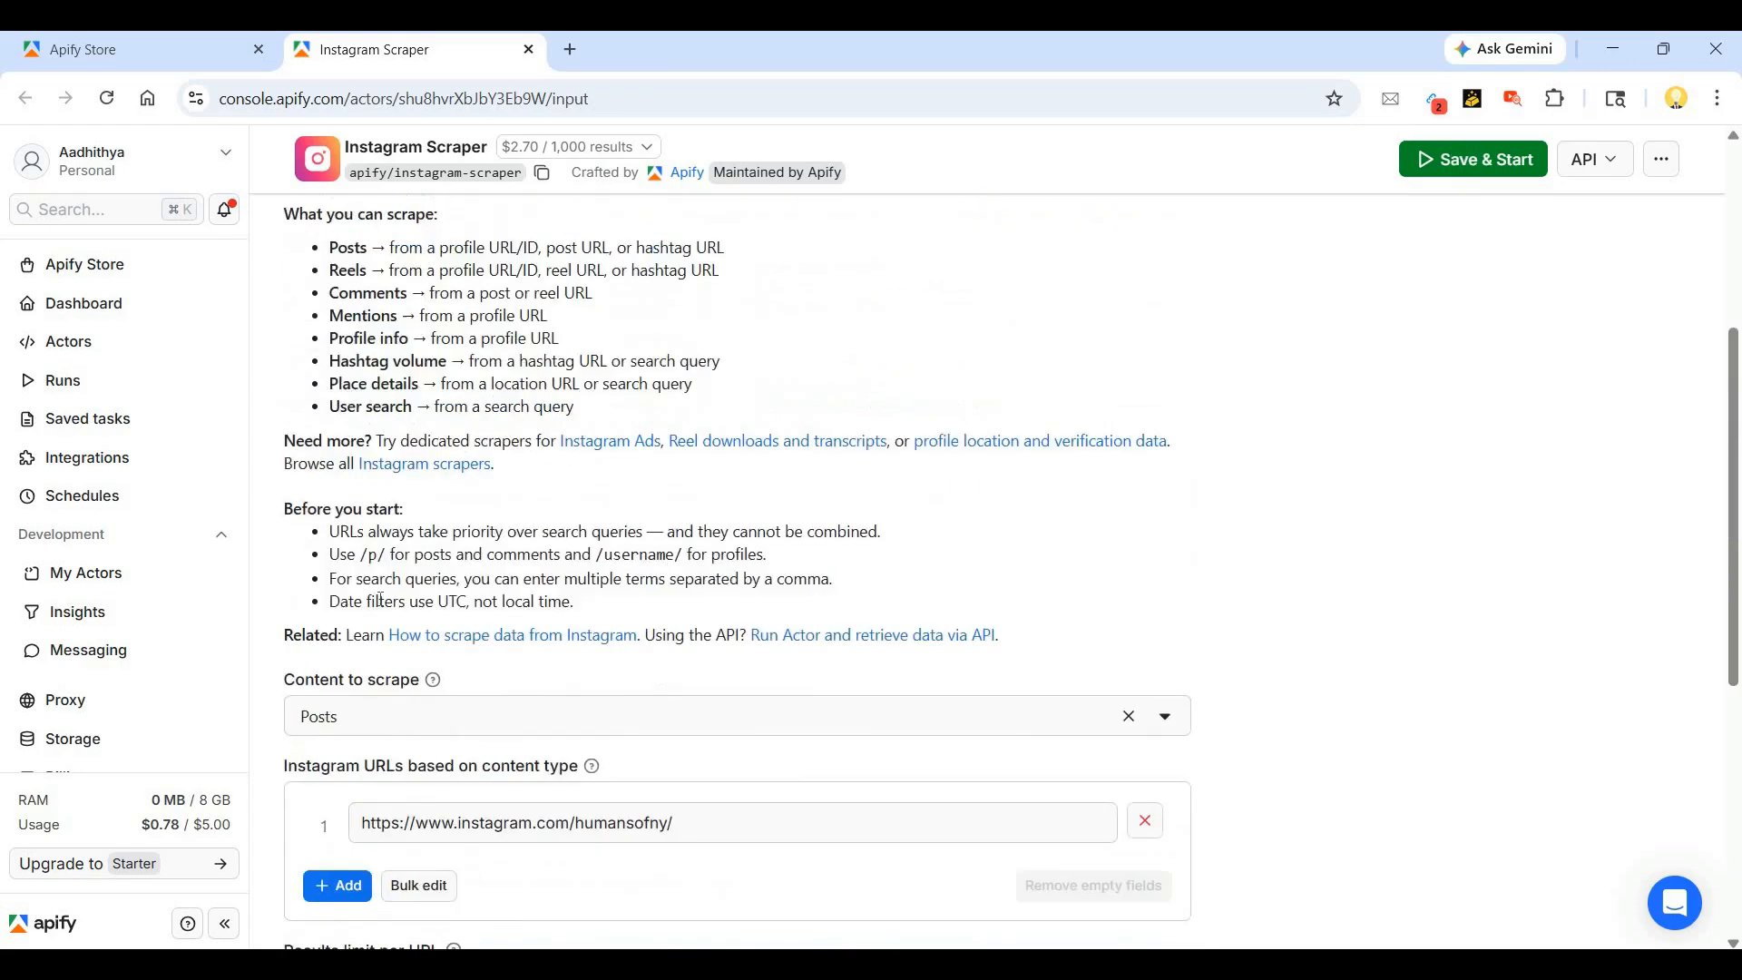
- Recheck the Instagram Scraper's input with Posts as the content to scrape, then save it and start the run
scroll(381, 599, "down", 6)
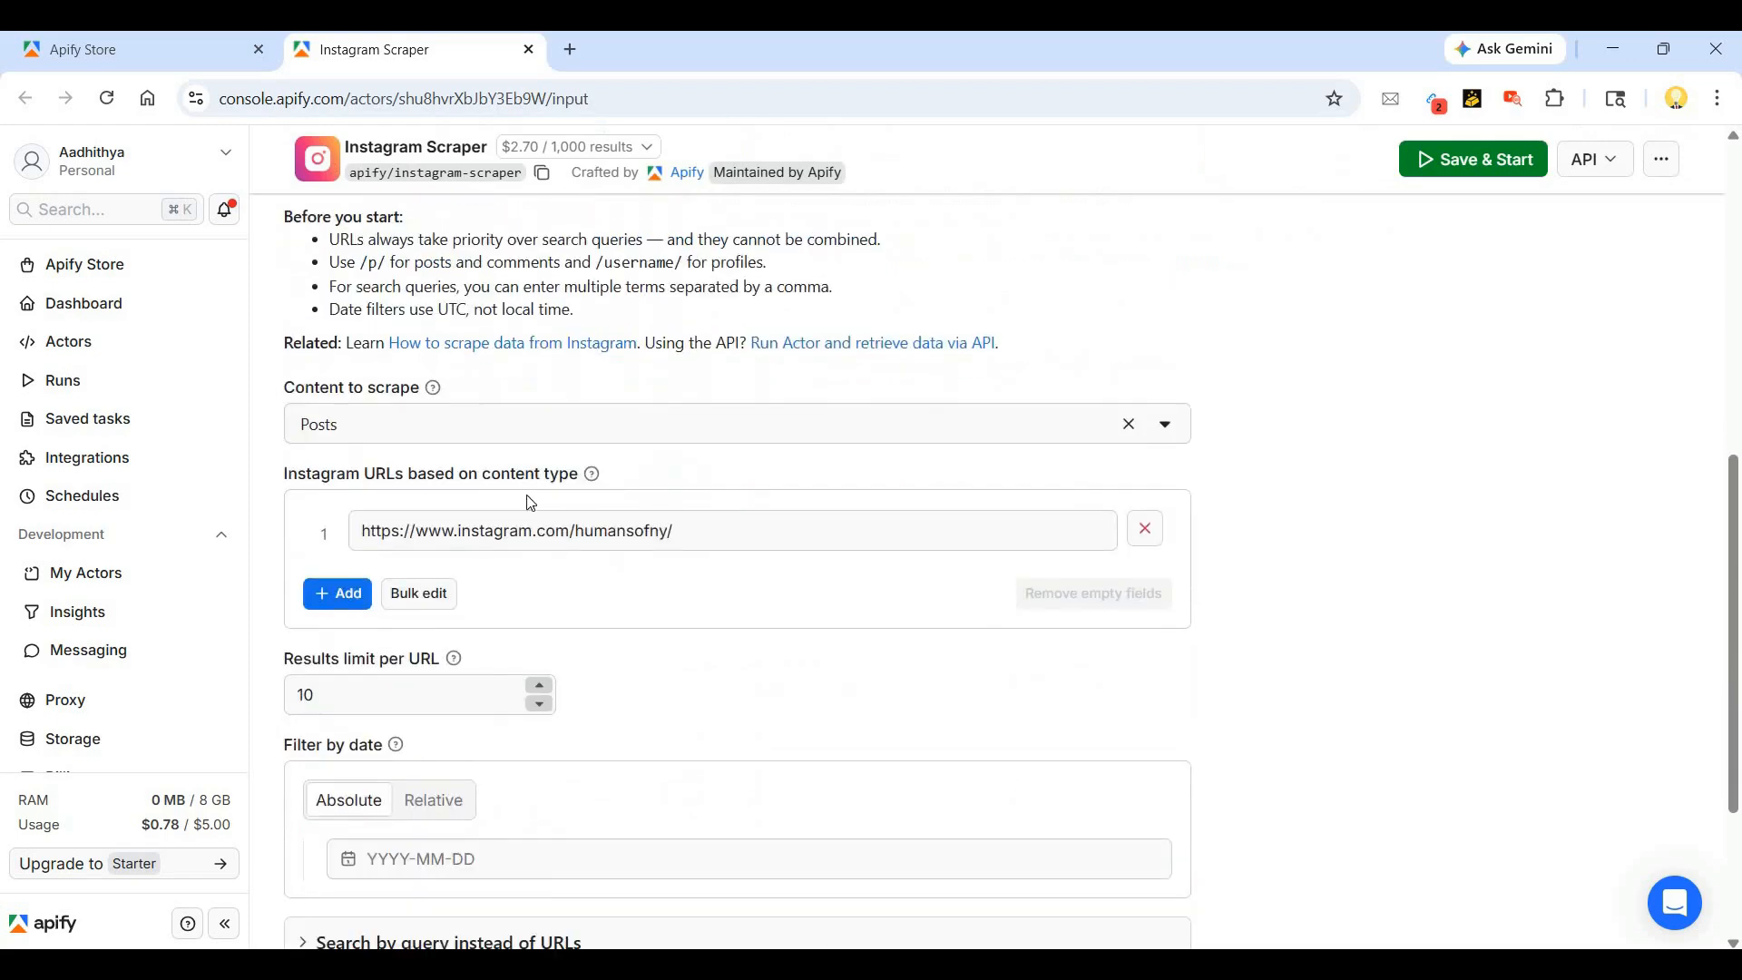
left_click(537, 440)
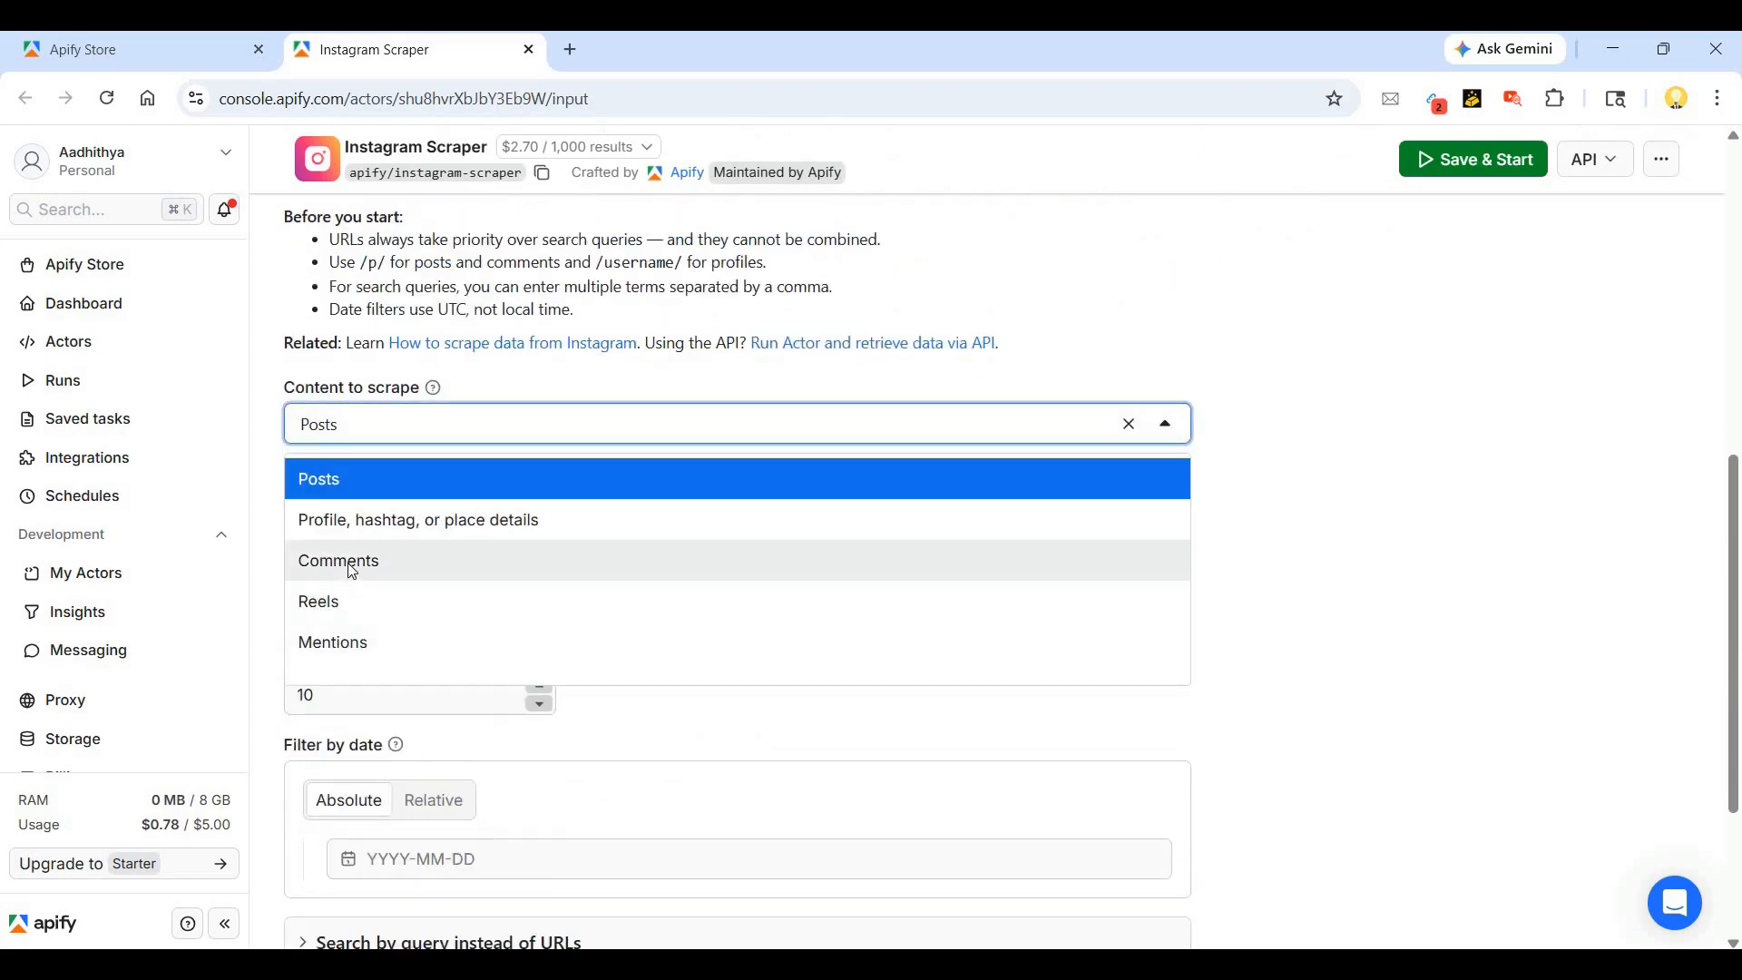
left_click(964, 496)
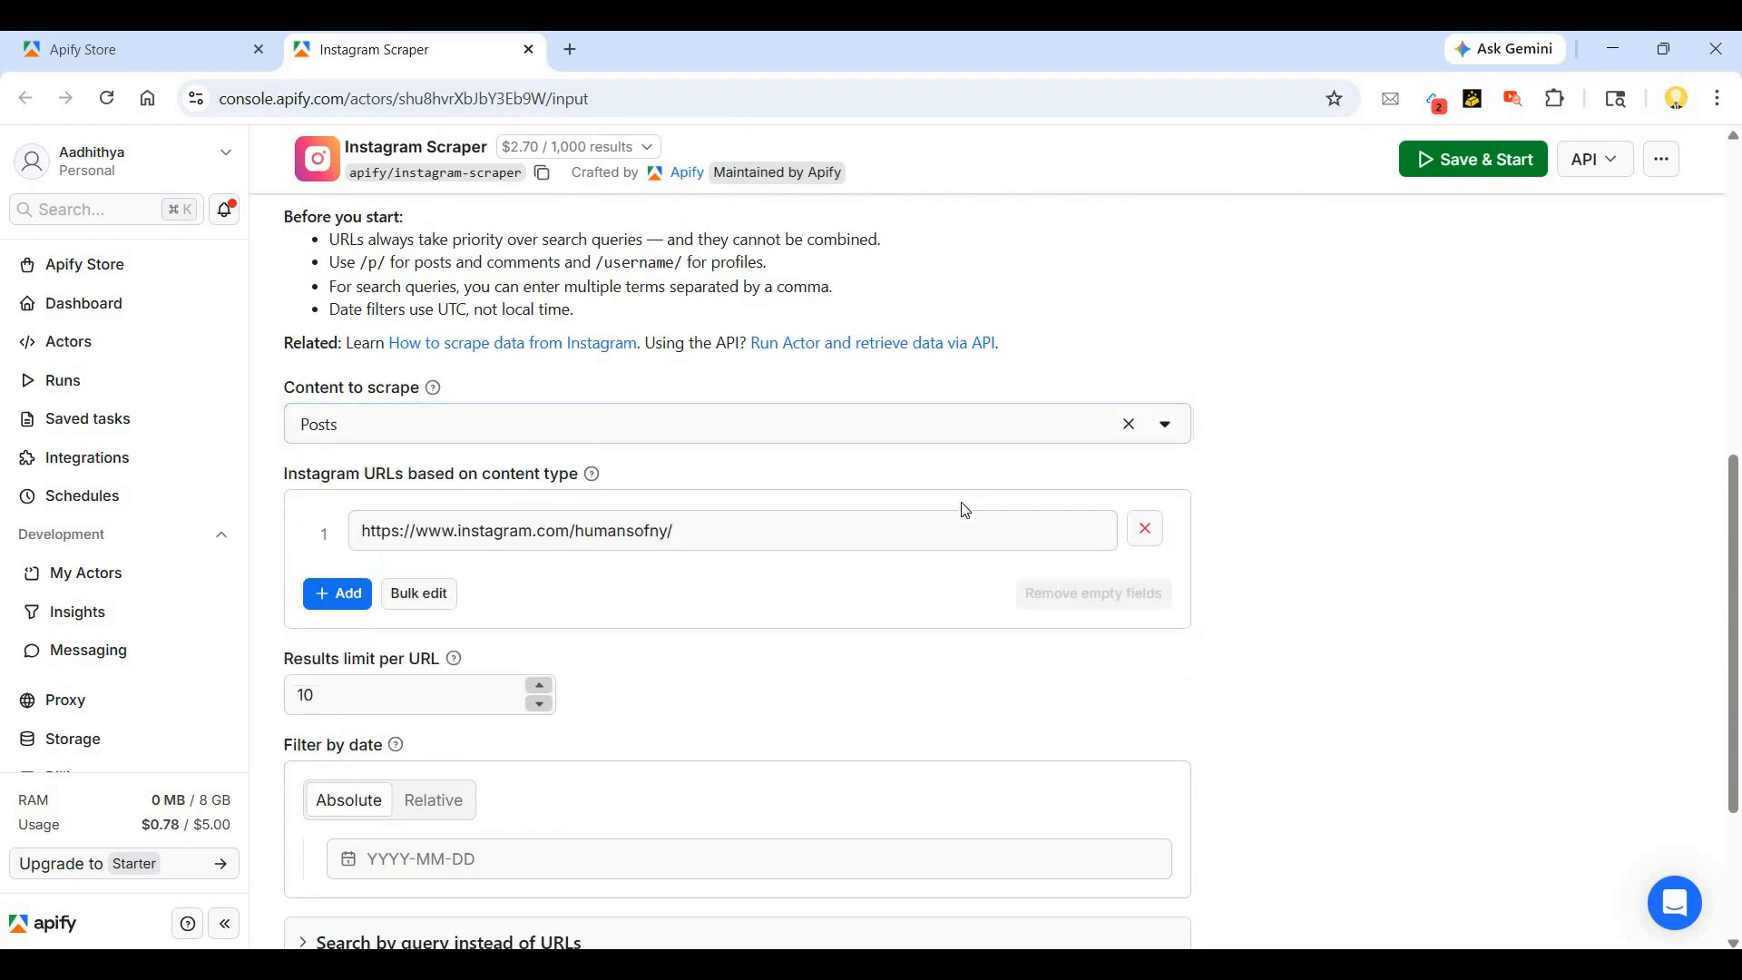
scroll(386, 835, "down", 3)
left_click(381, 802)
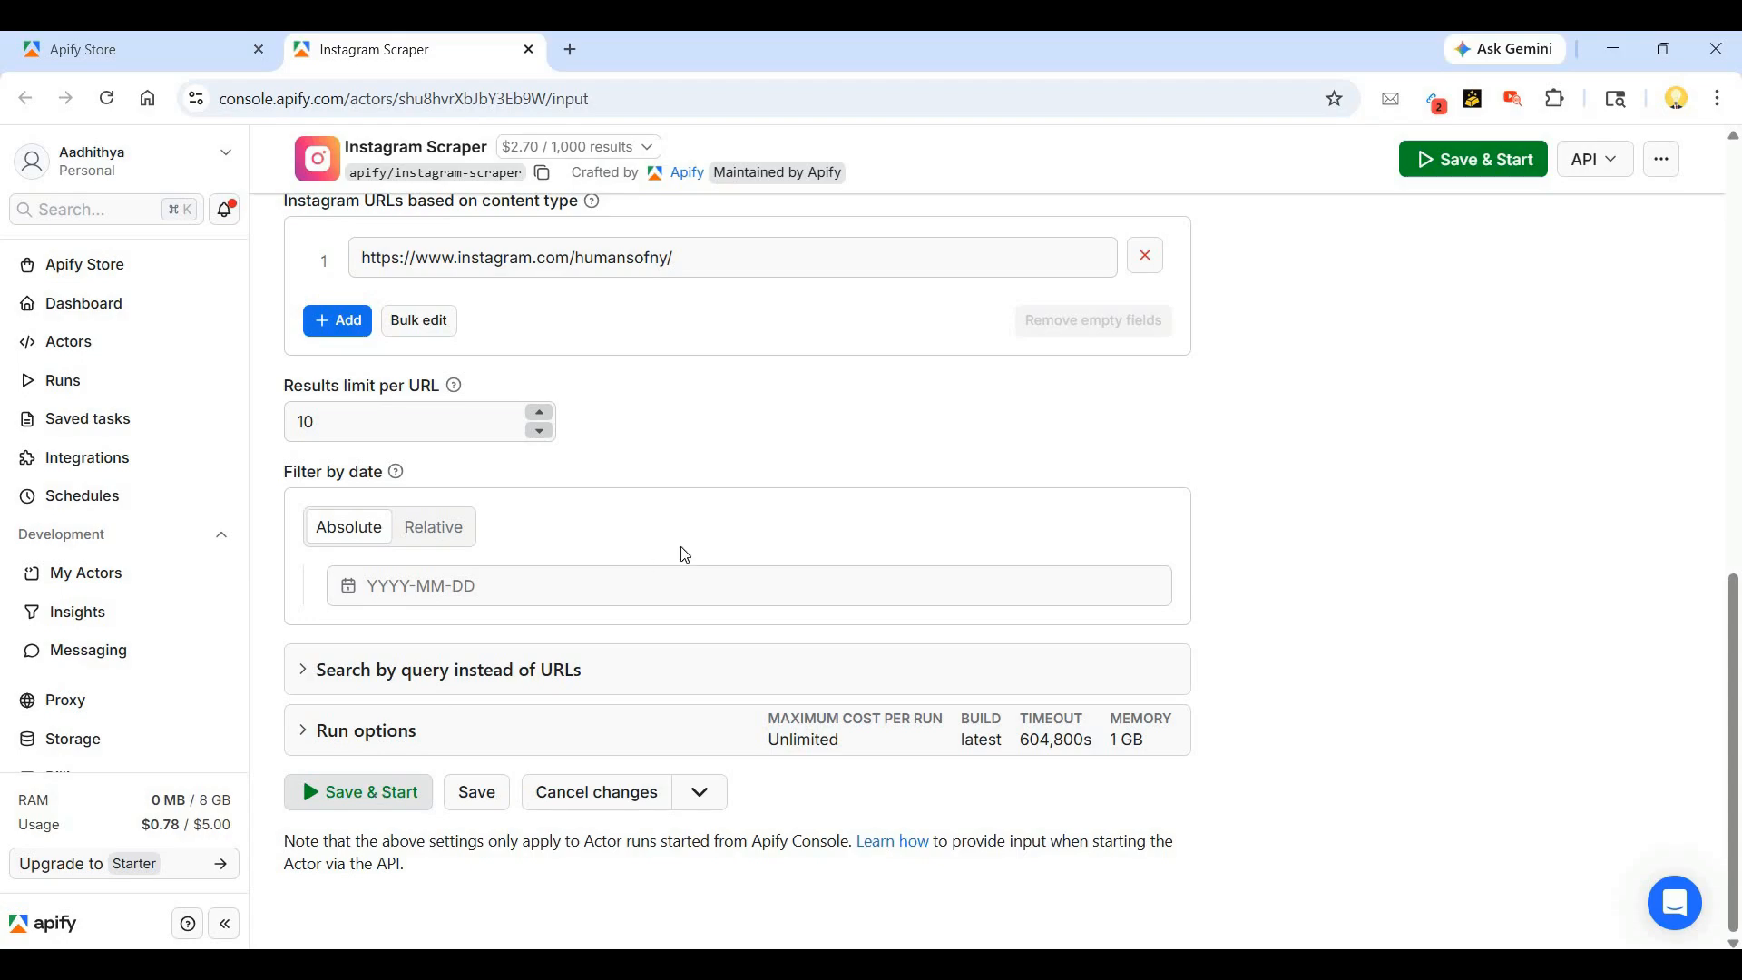
scroll(685, 554, "up", 10)
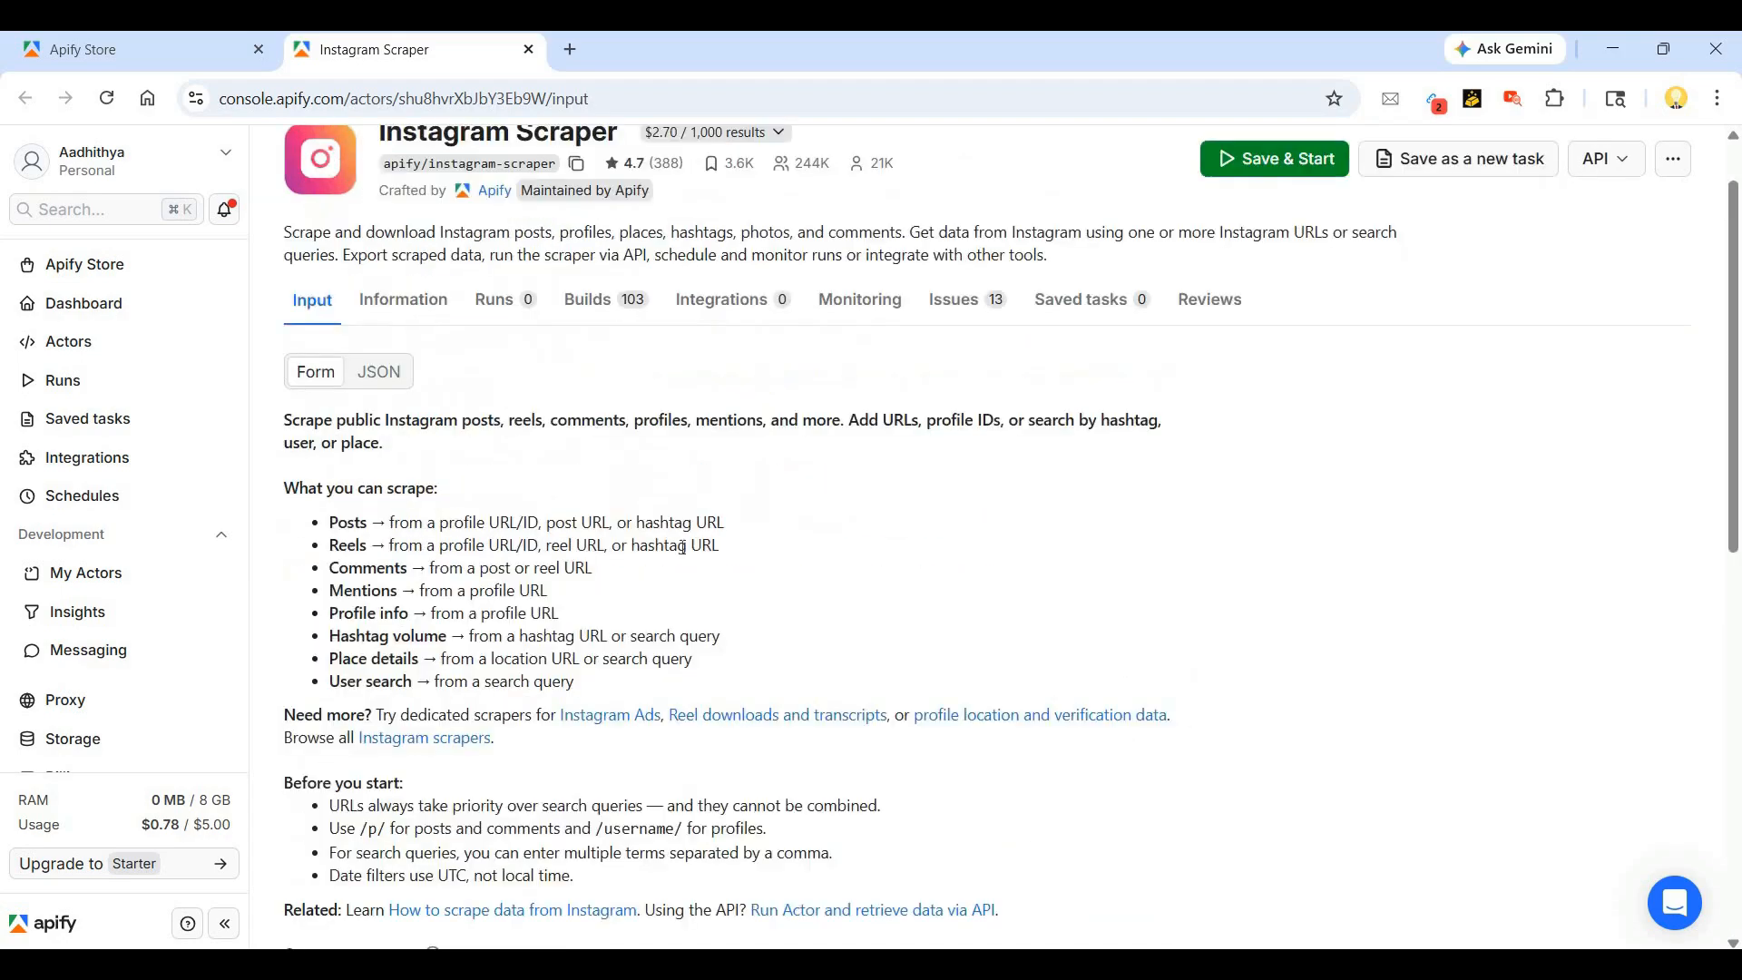
scroll(683, 547, "down", 6)
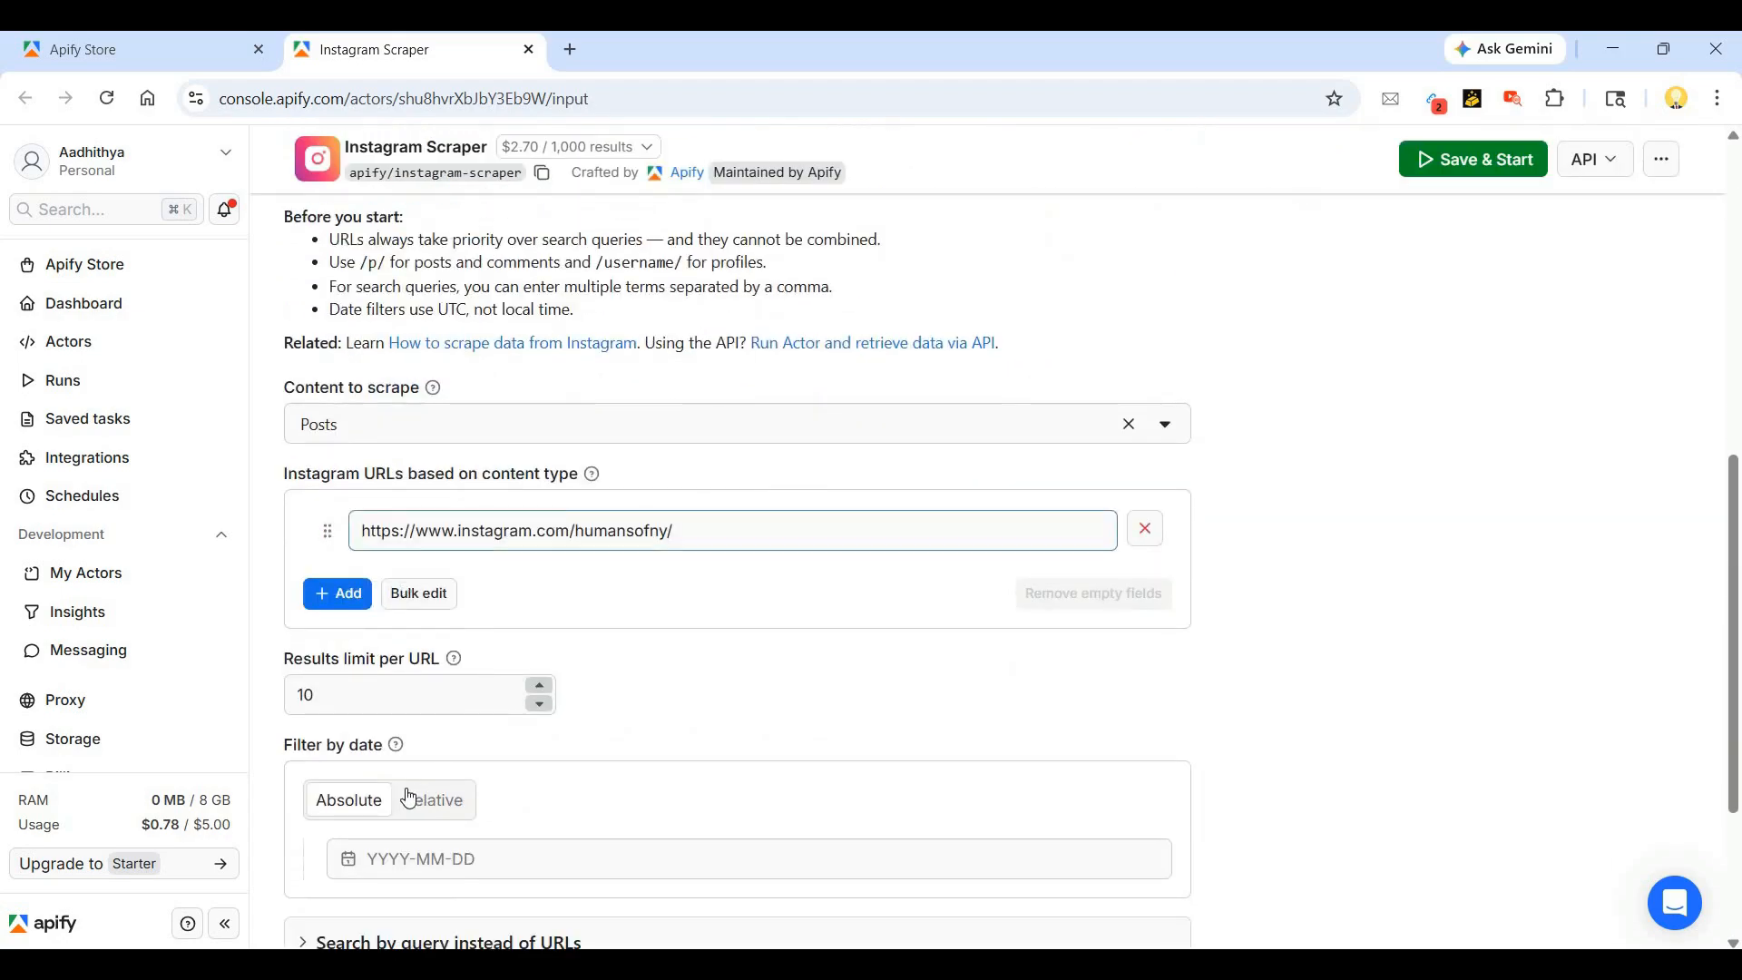
scroll(409, 798, "down", 3)
left_click(381, 794)
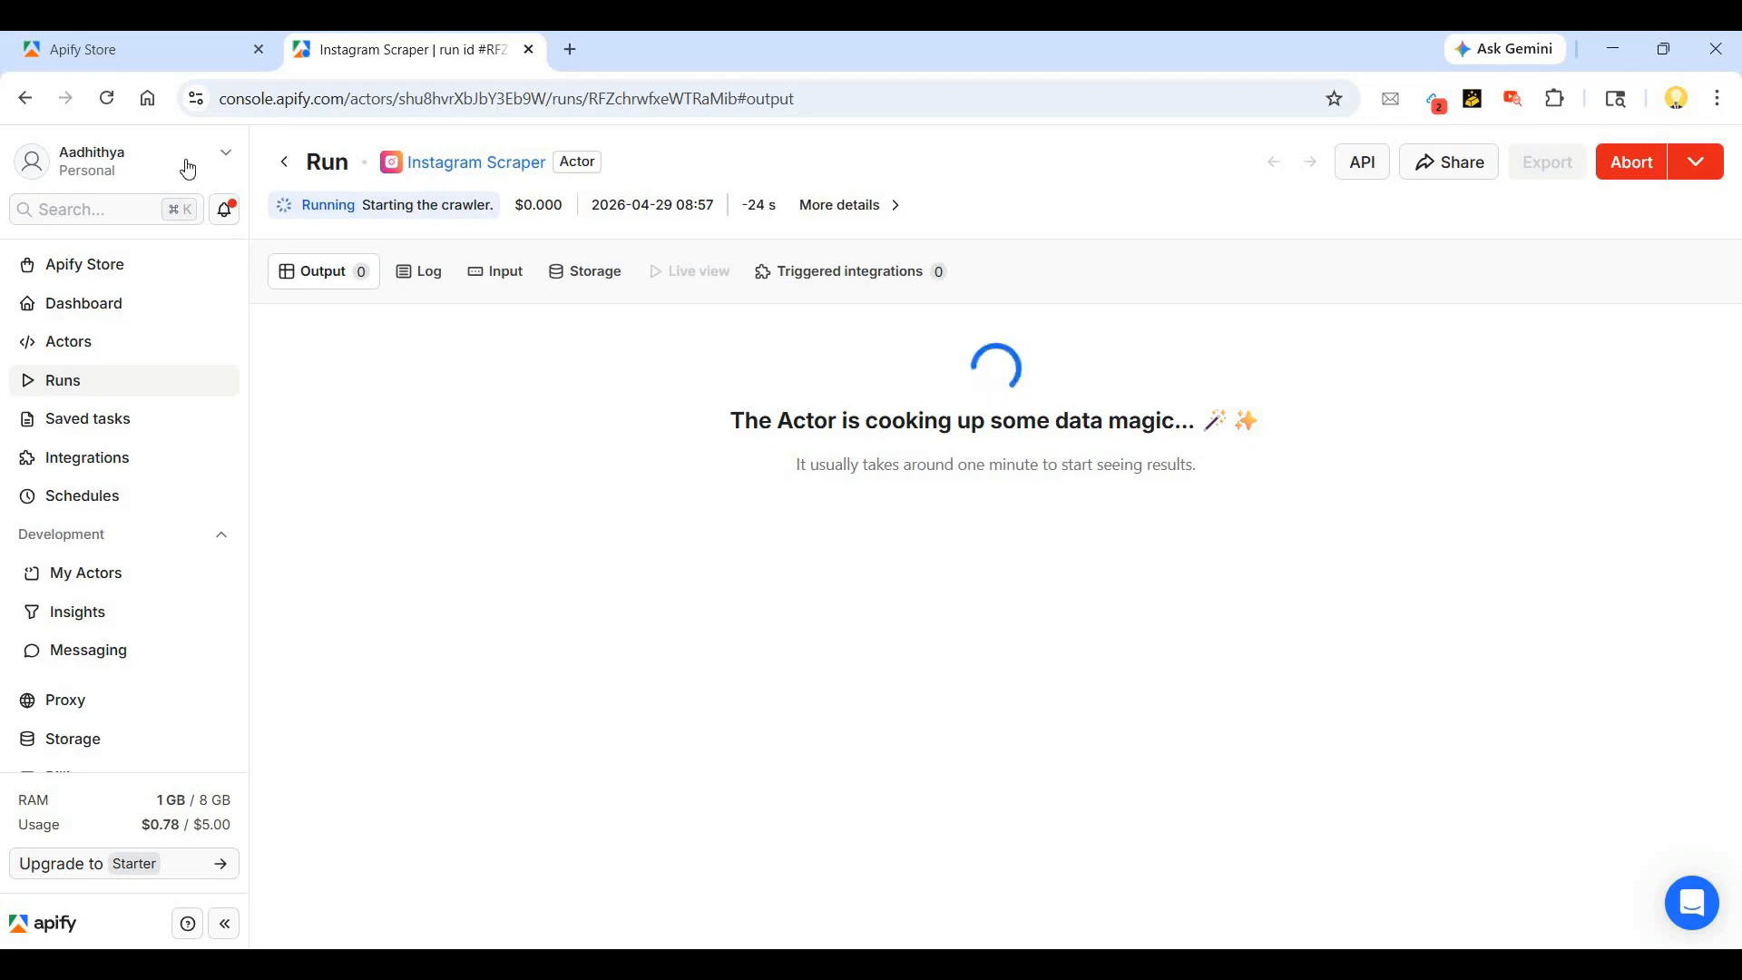
- From My Actors, open AI location intelligence in a new tab and AI Article Rewriter & WordPress Publisher in the current one
left_click(154, 63)
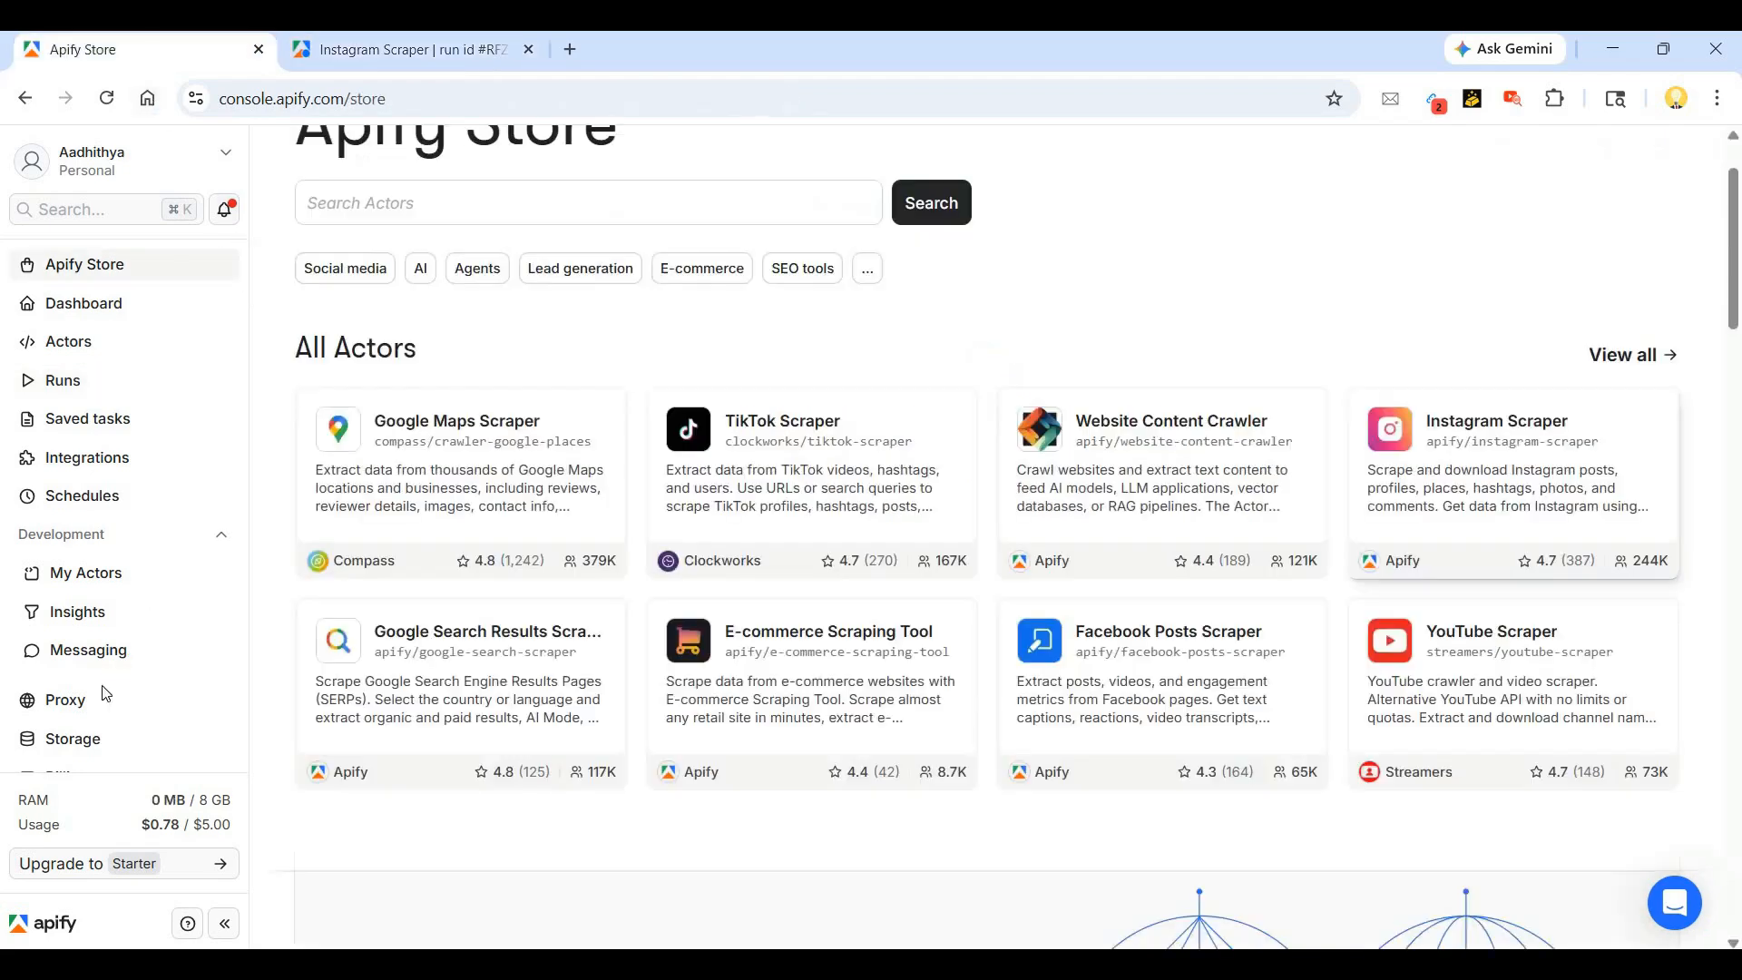
left_click(82, 581)
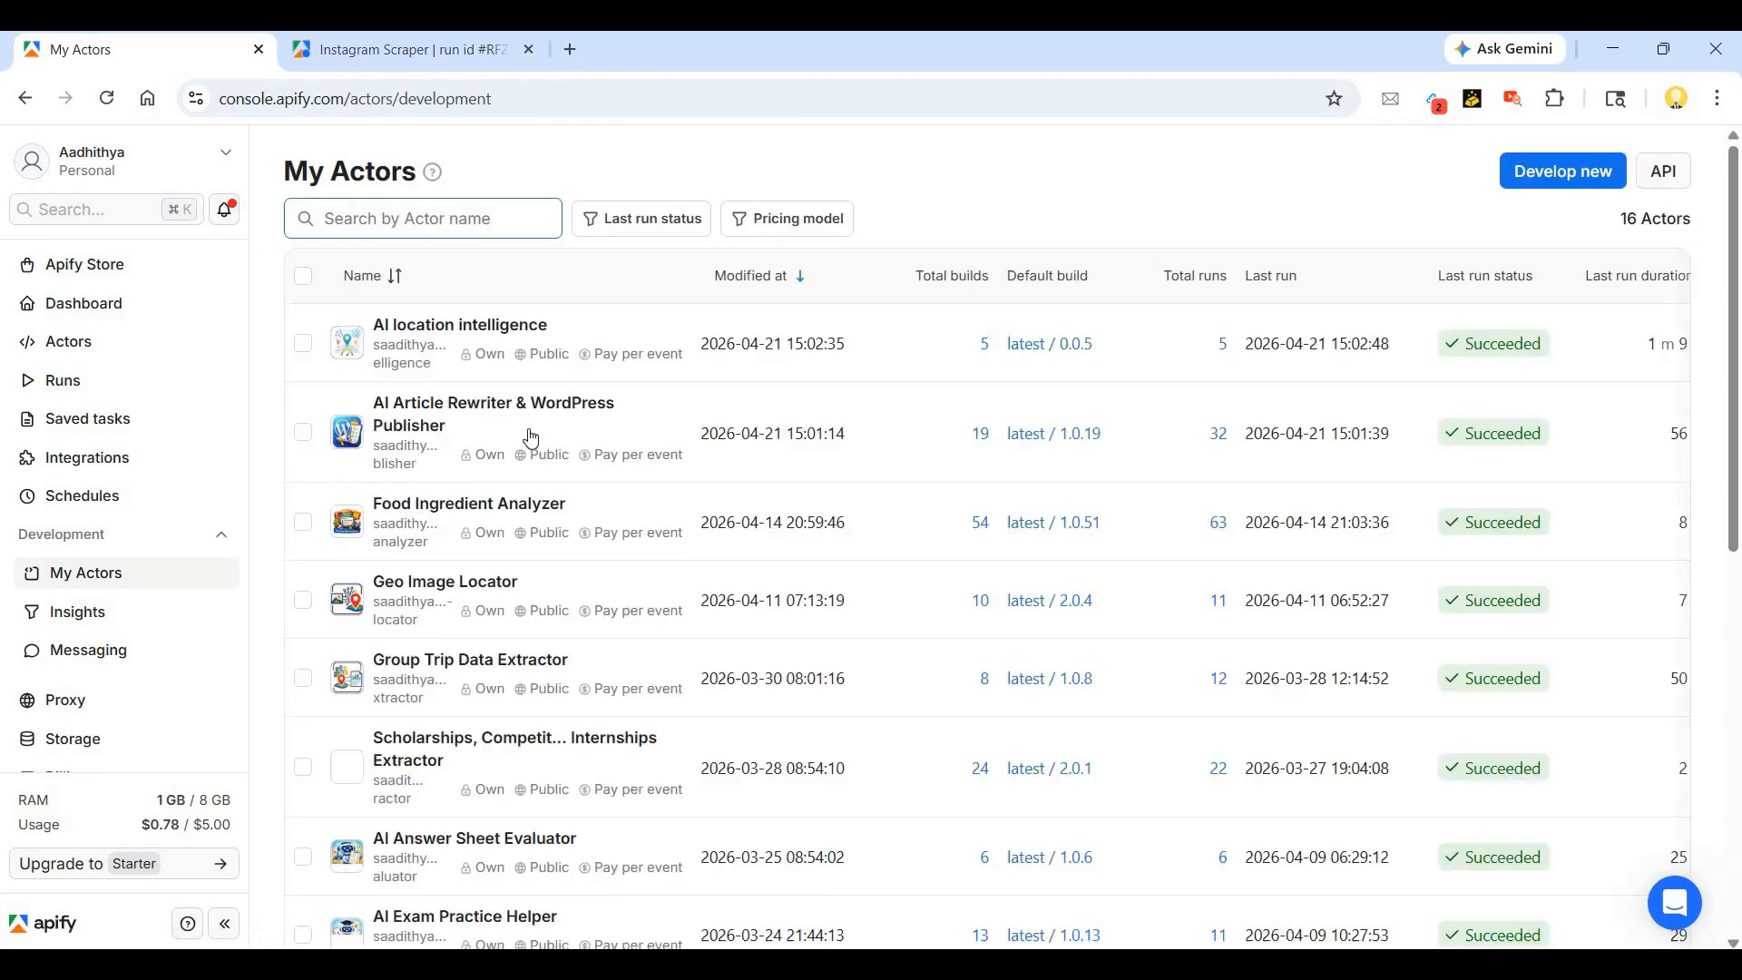
left_click(394, 45)
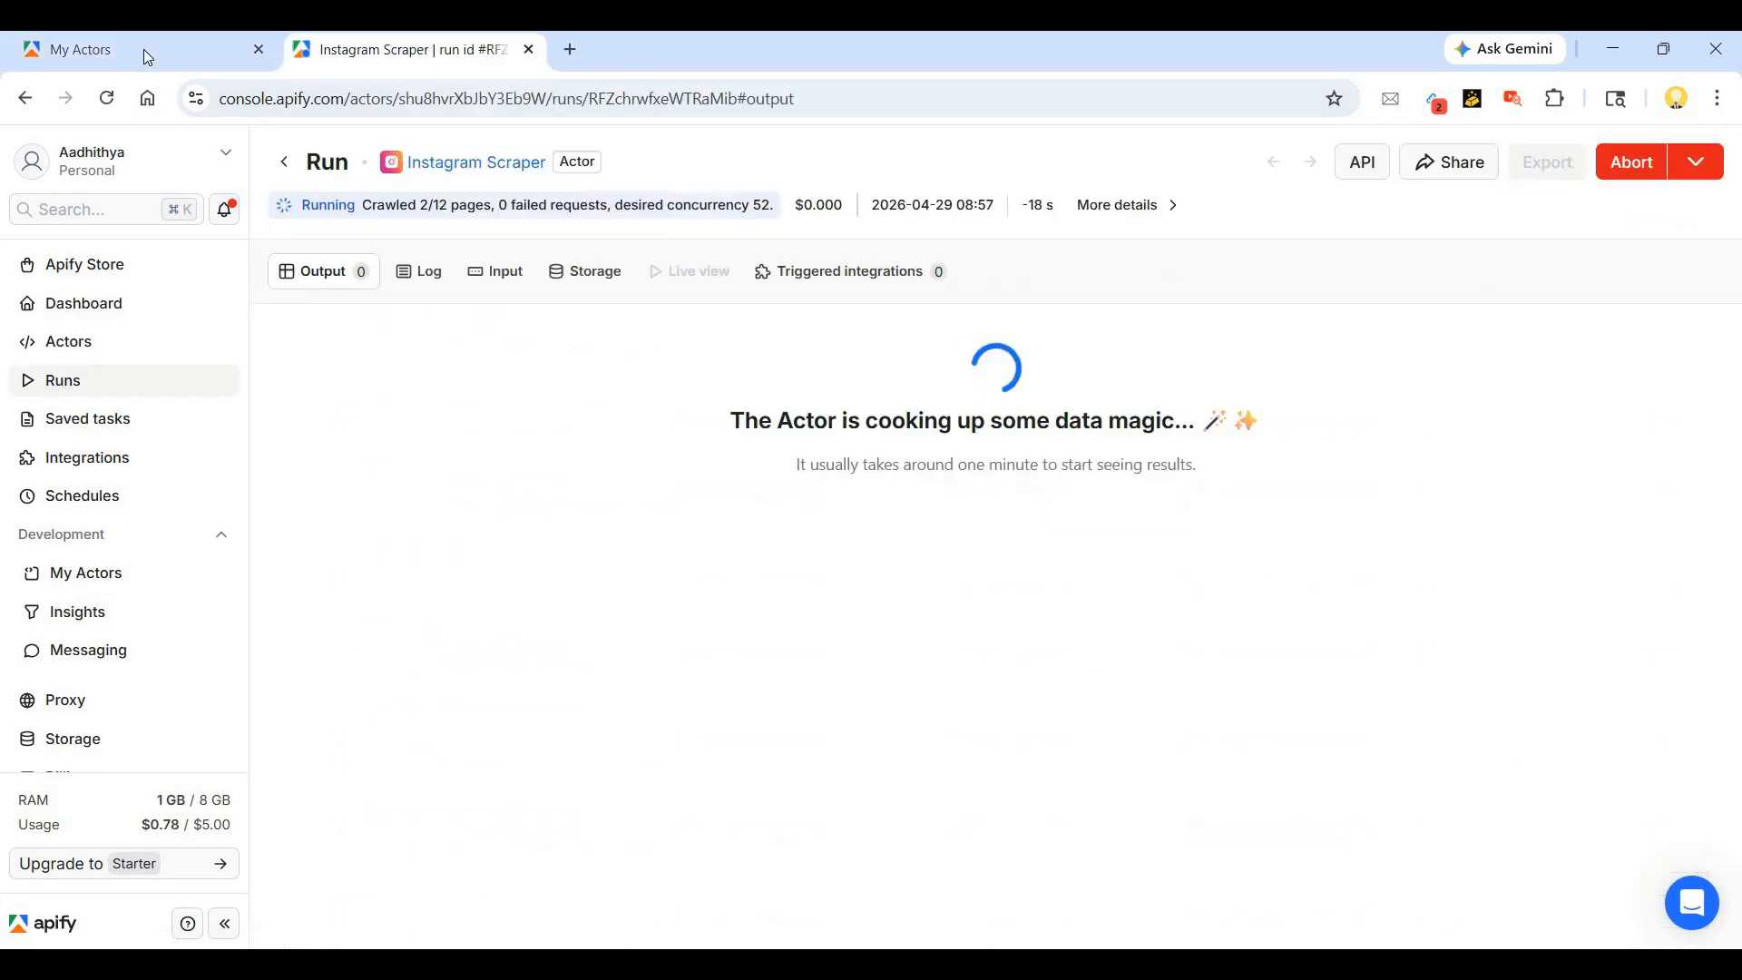
key("ctrl+shift+Tab")
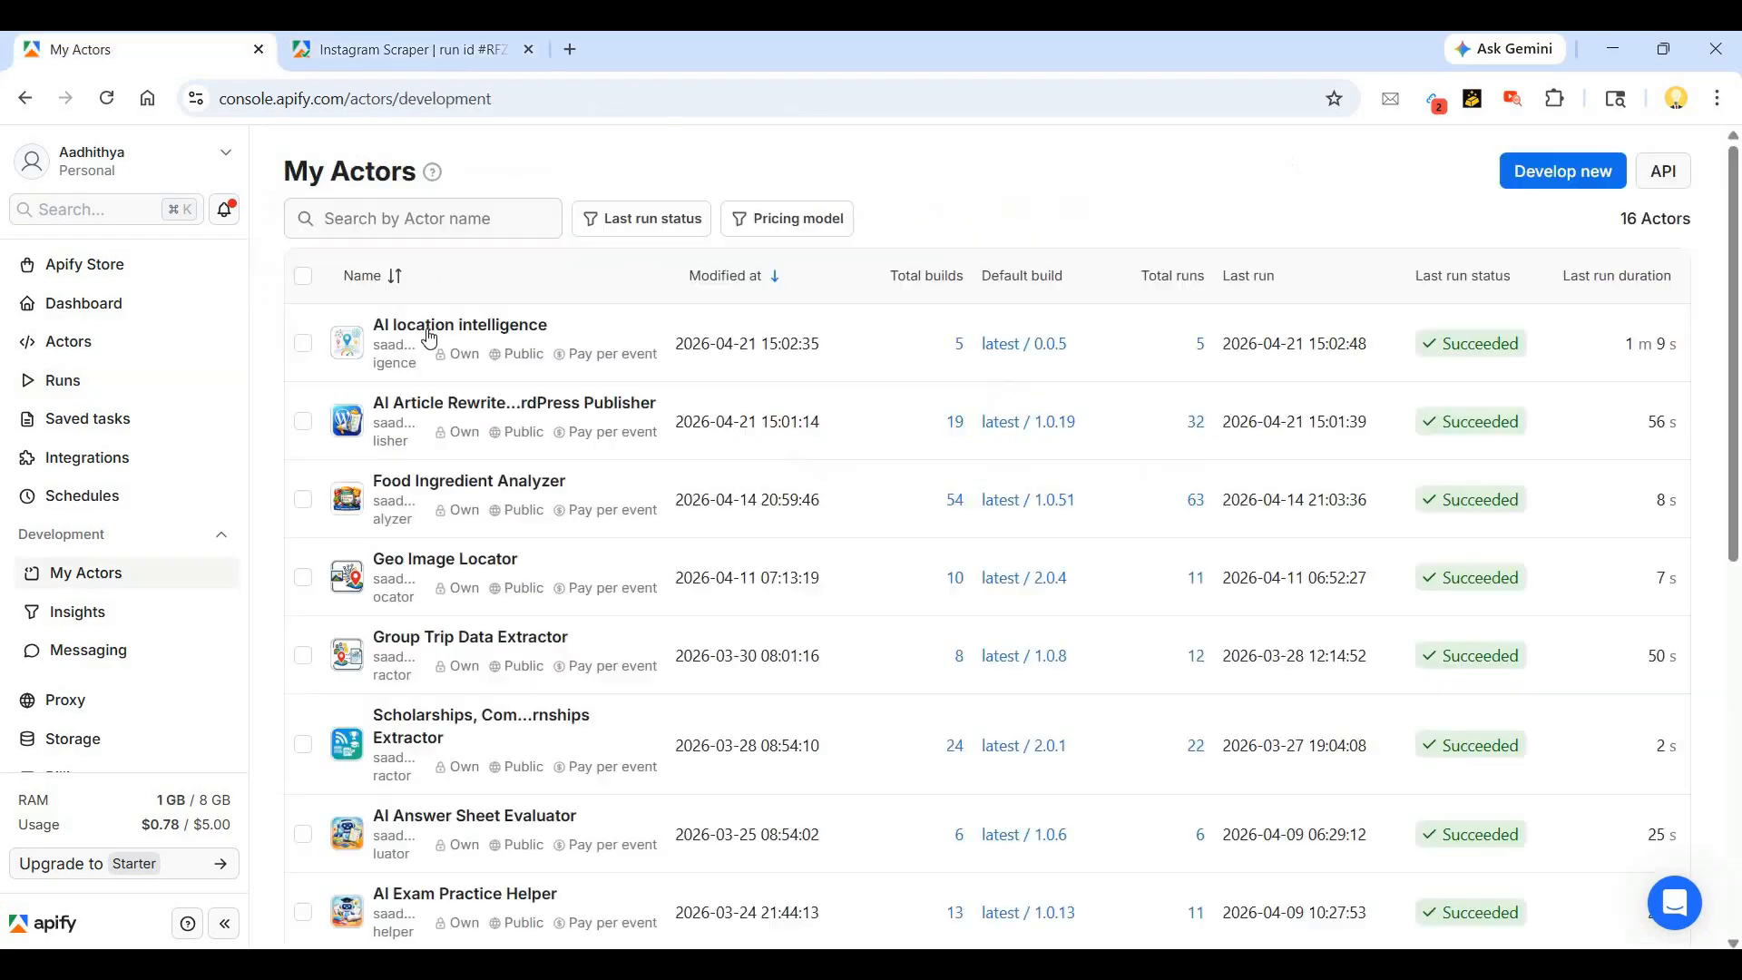
right_click(427, 332)
left_click(490, 360)
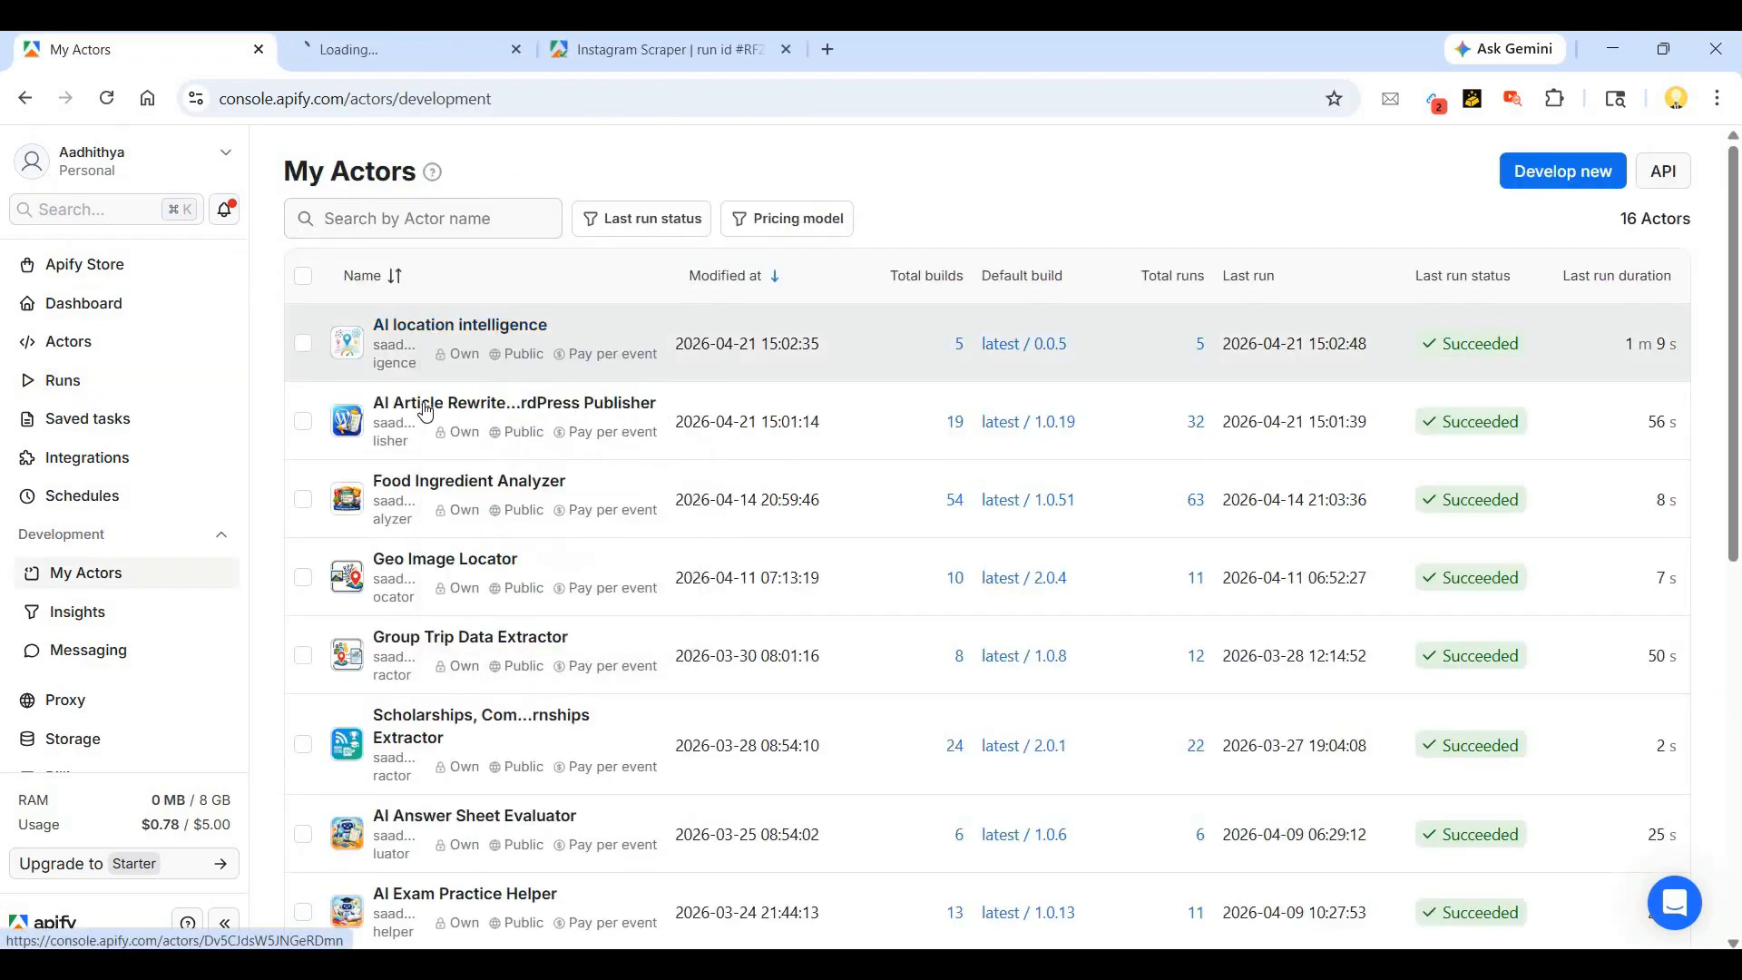
- Look through the rows and columns of the Instagram Scraper run's output table, then close its tab
left_click(683, 47)
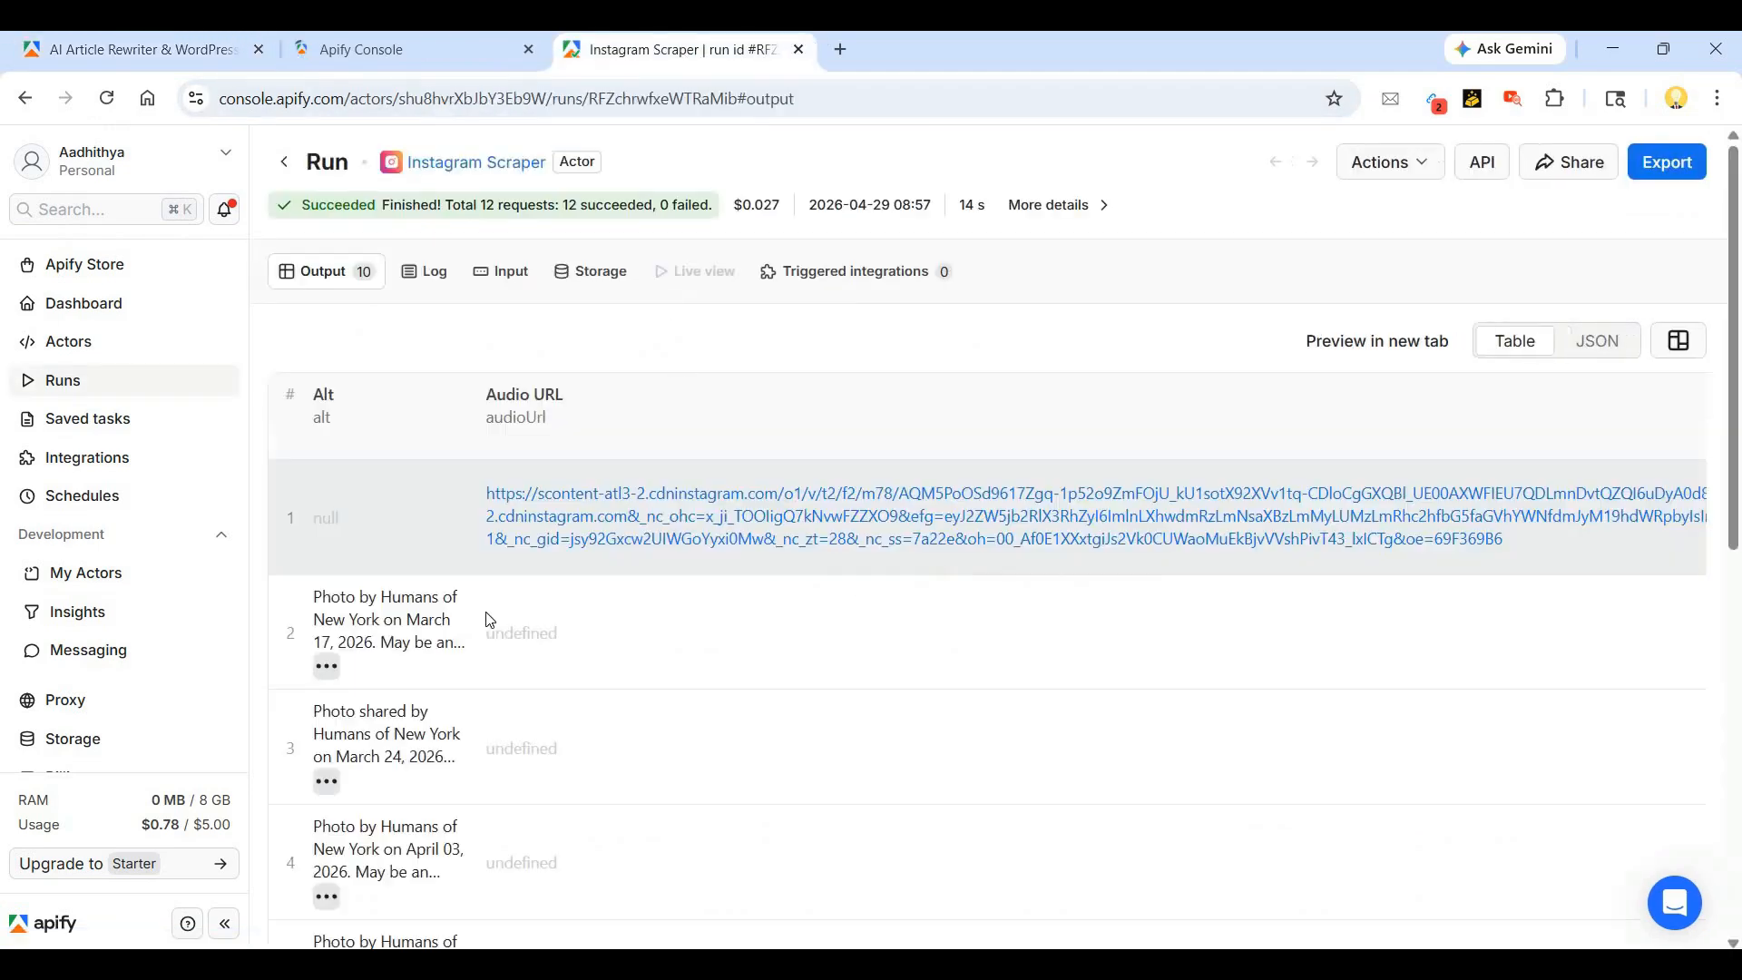
scroll(671, 549, "down", 5)
scroll(672, 544, "down", 3)
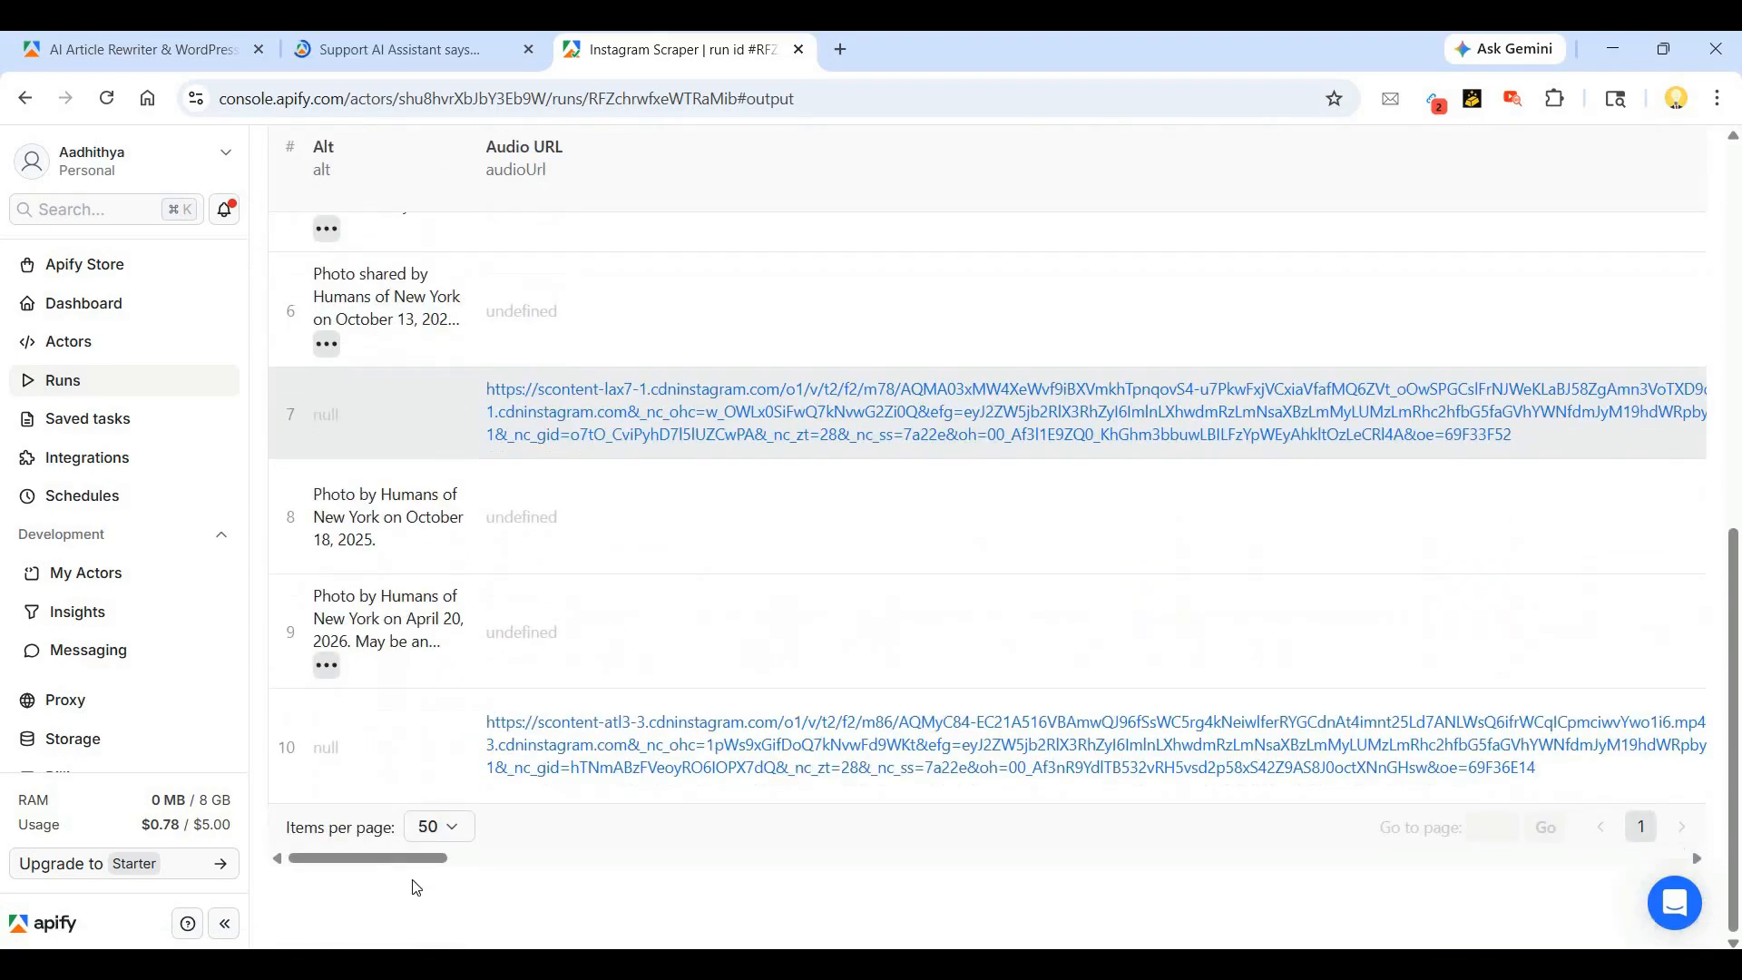
left_click_drag(414, 859, 886, 820)
scroll(816, 527, "up", 10)
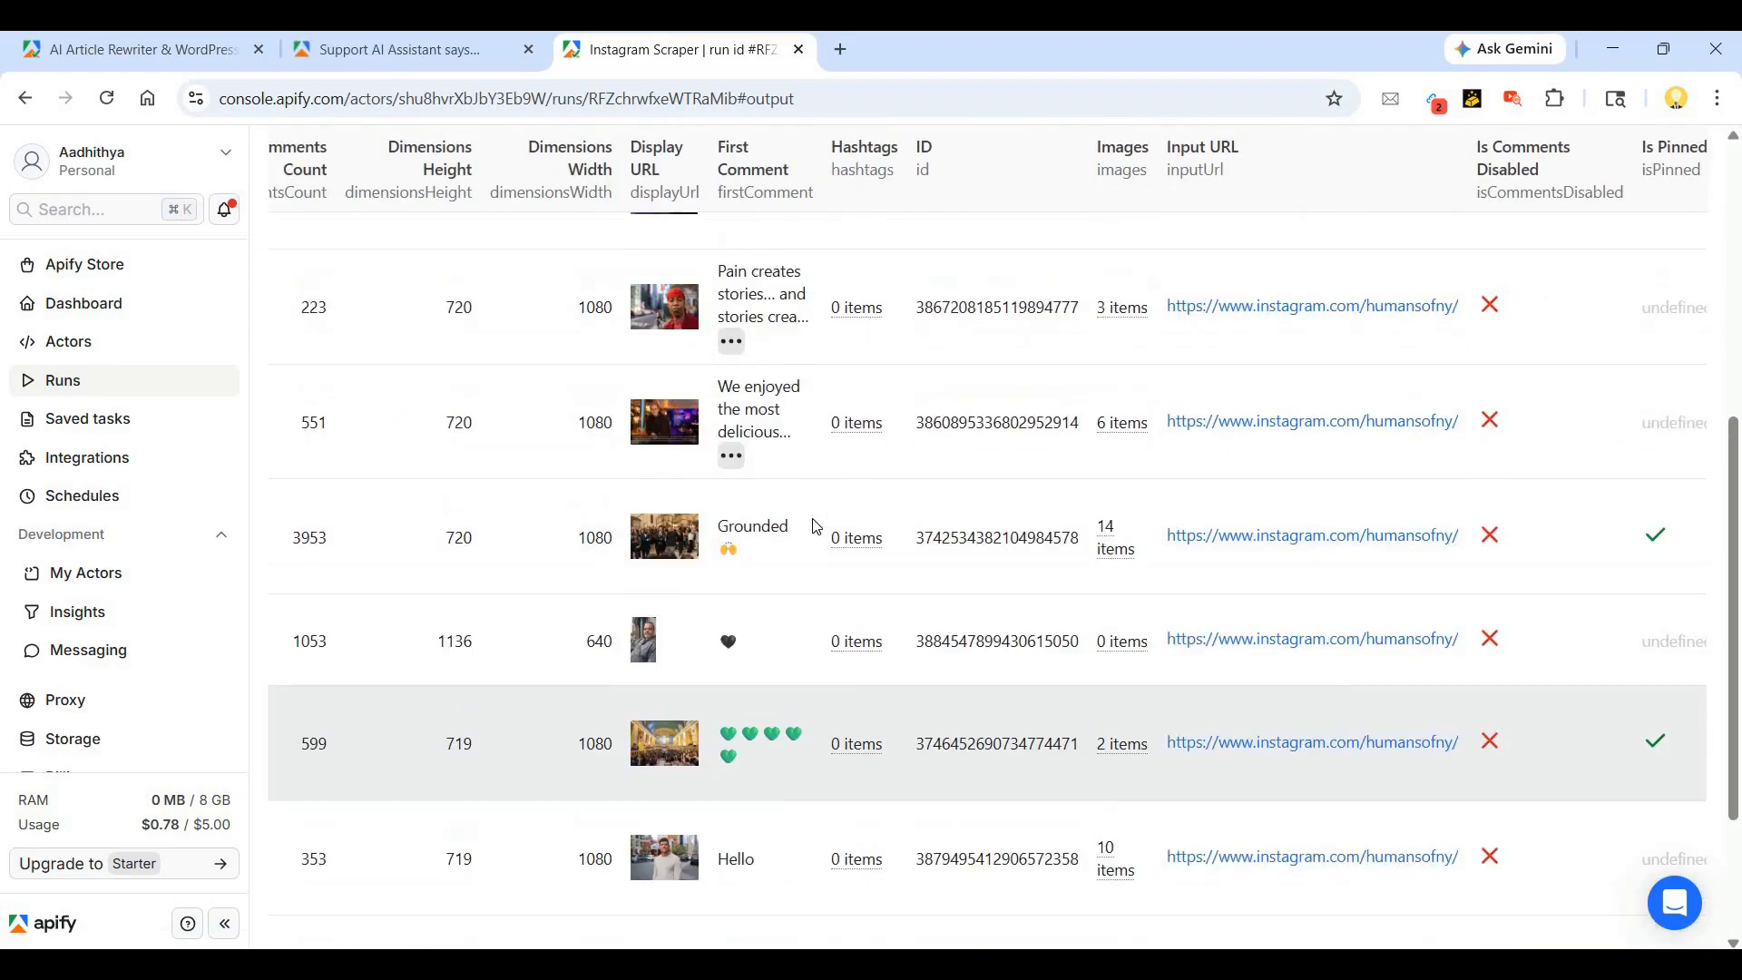
scroll(826, 561, "down", 1)
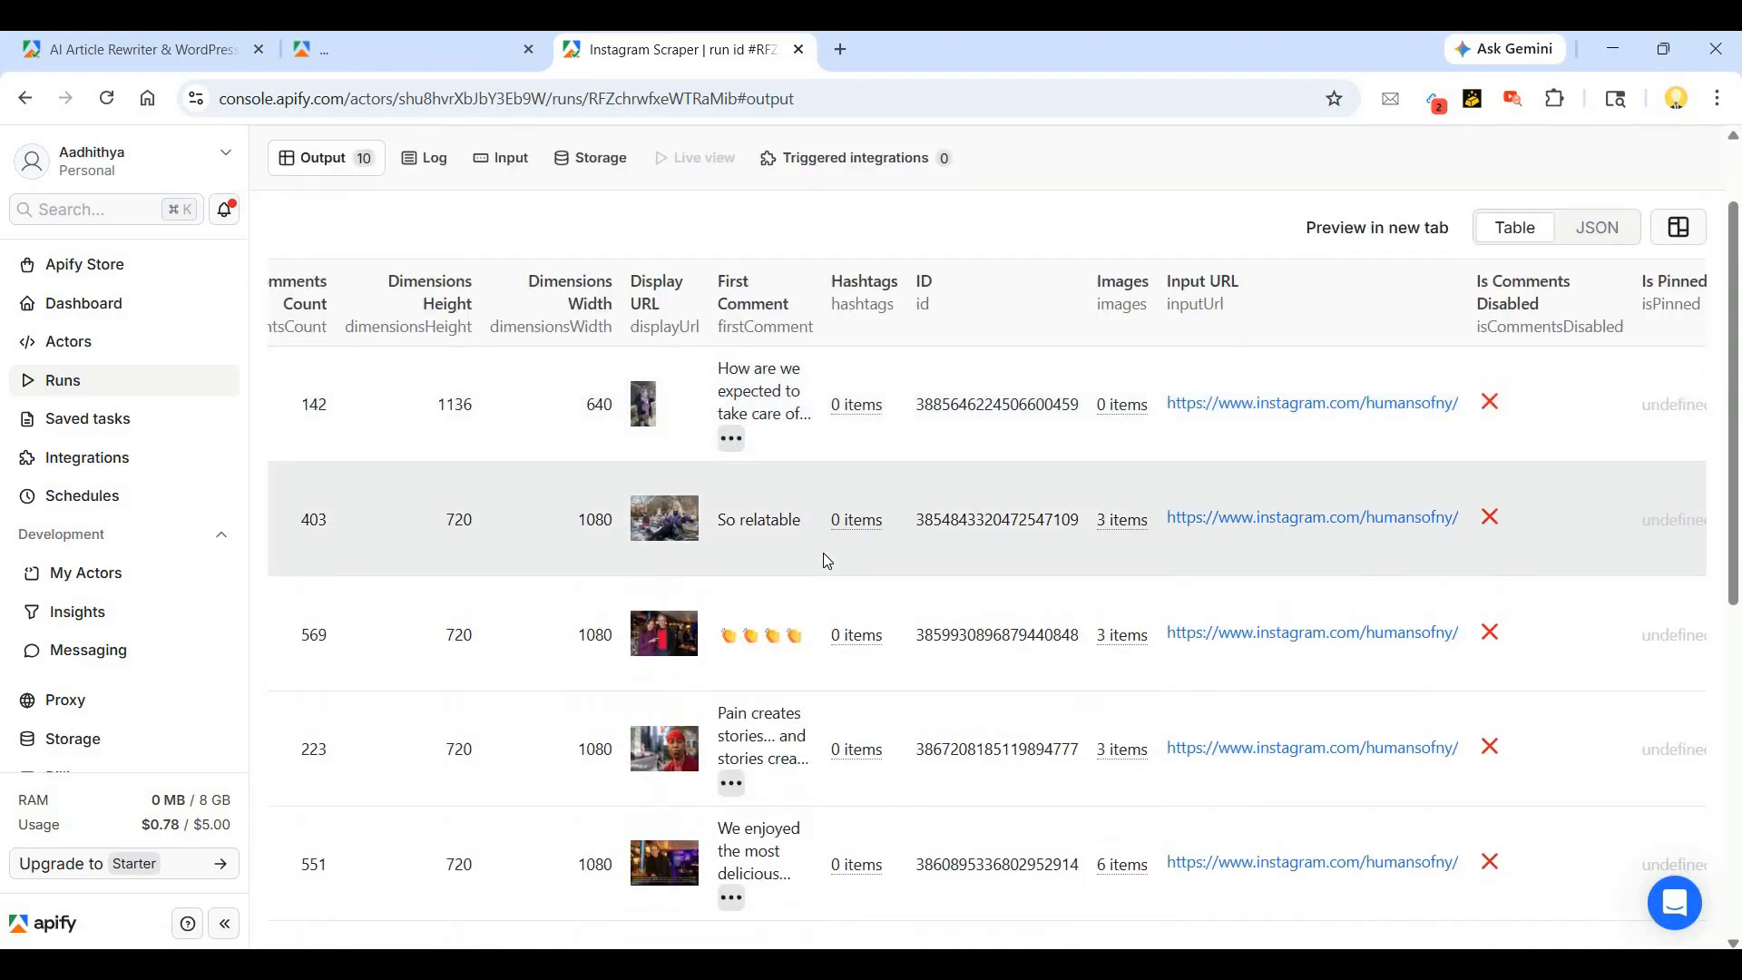
scroll(1048, 853, "down", 7)
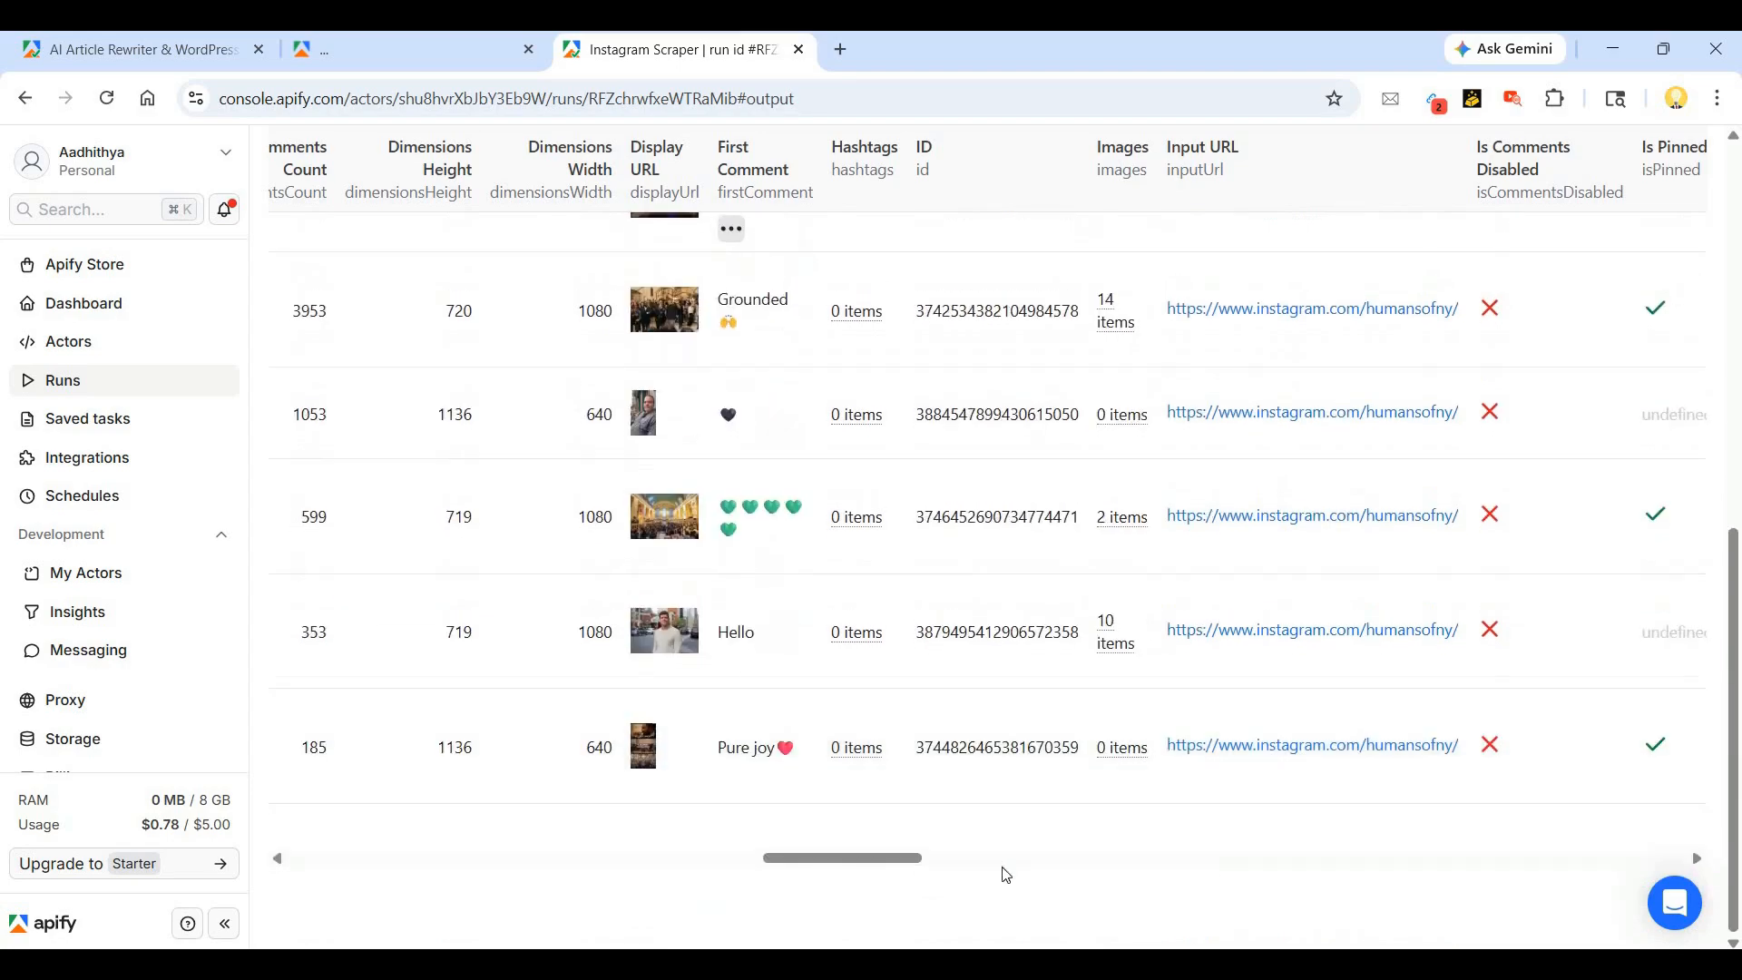
scroll(1022, 793, "right", 10)
scroll(439, 711, "left", 15)
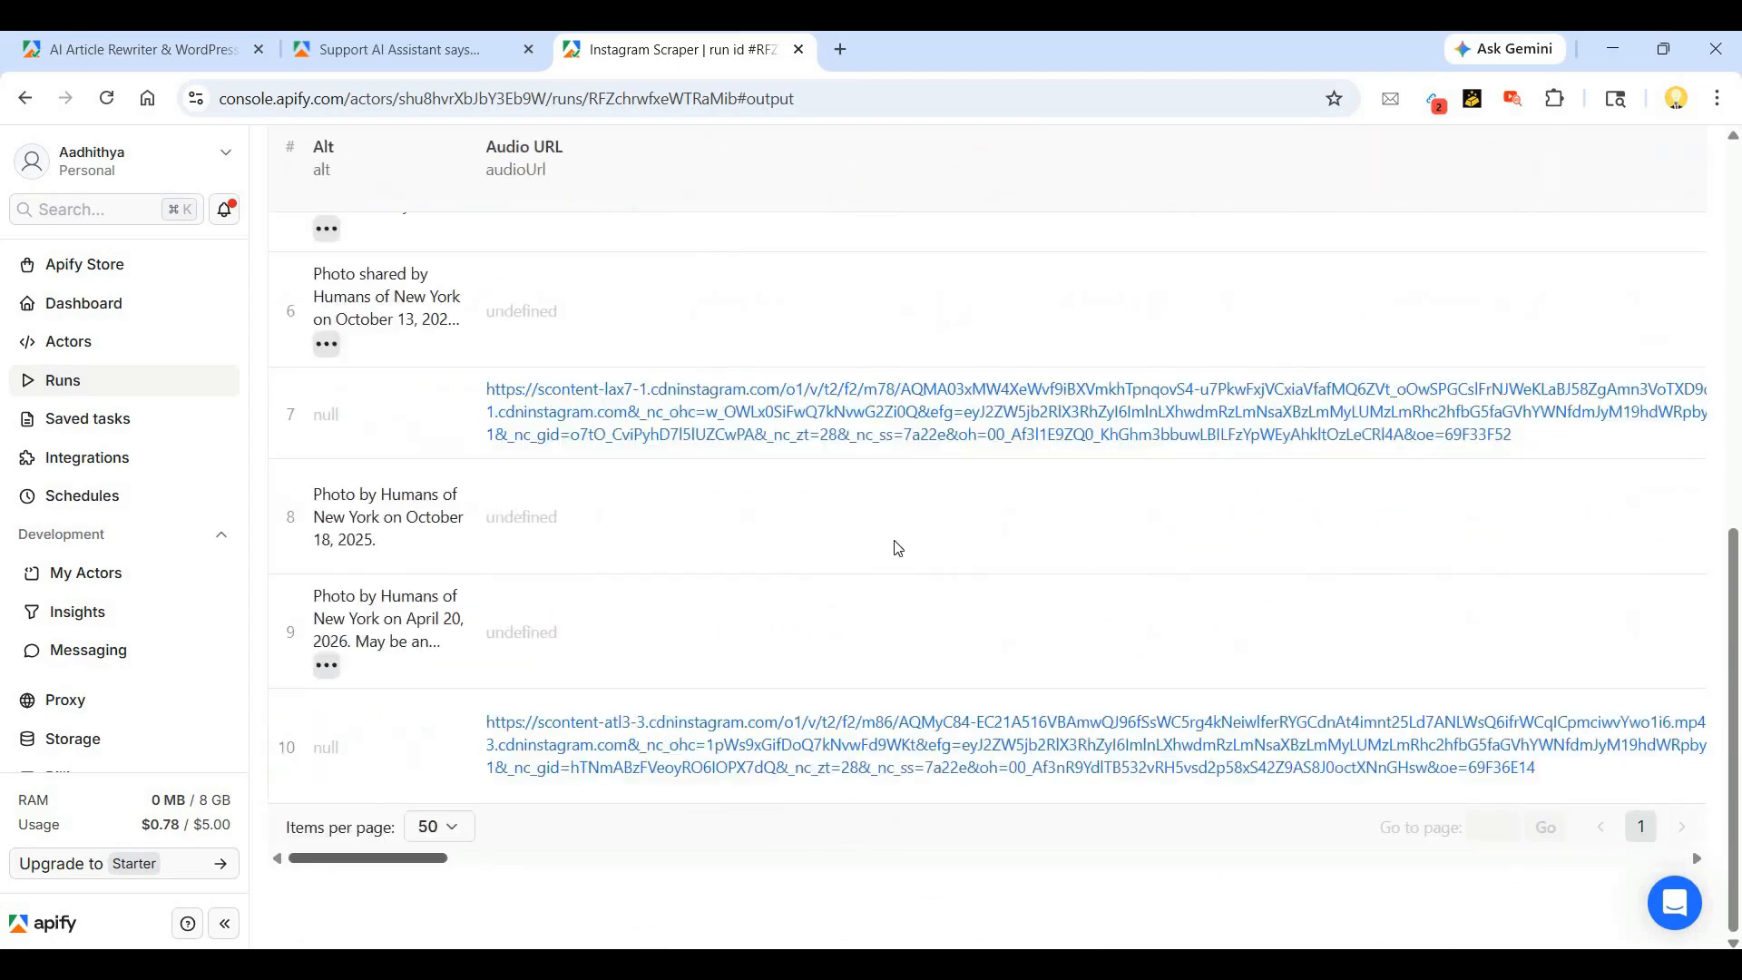
scroll(898, 549, "up", 10)
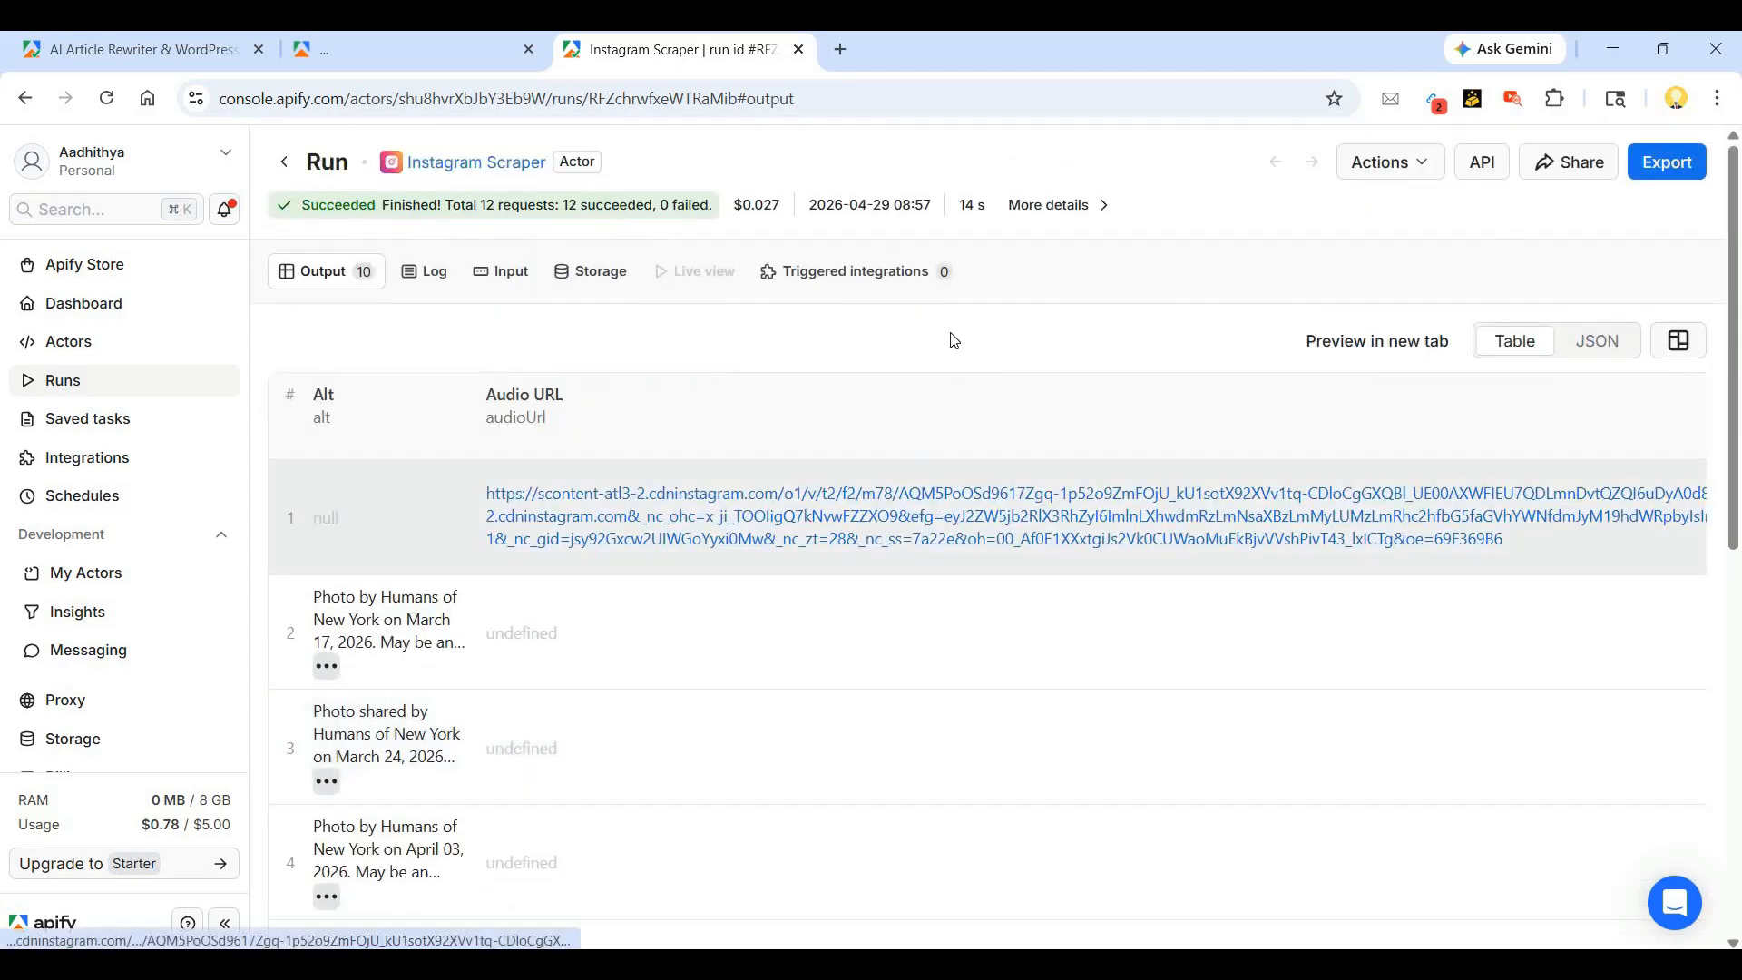
left_click(801, 51)
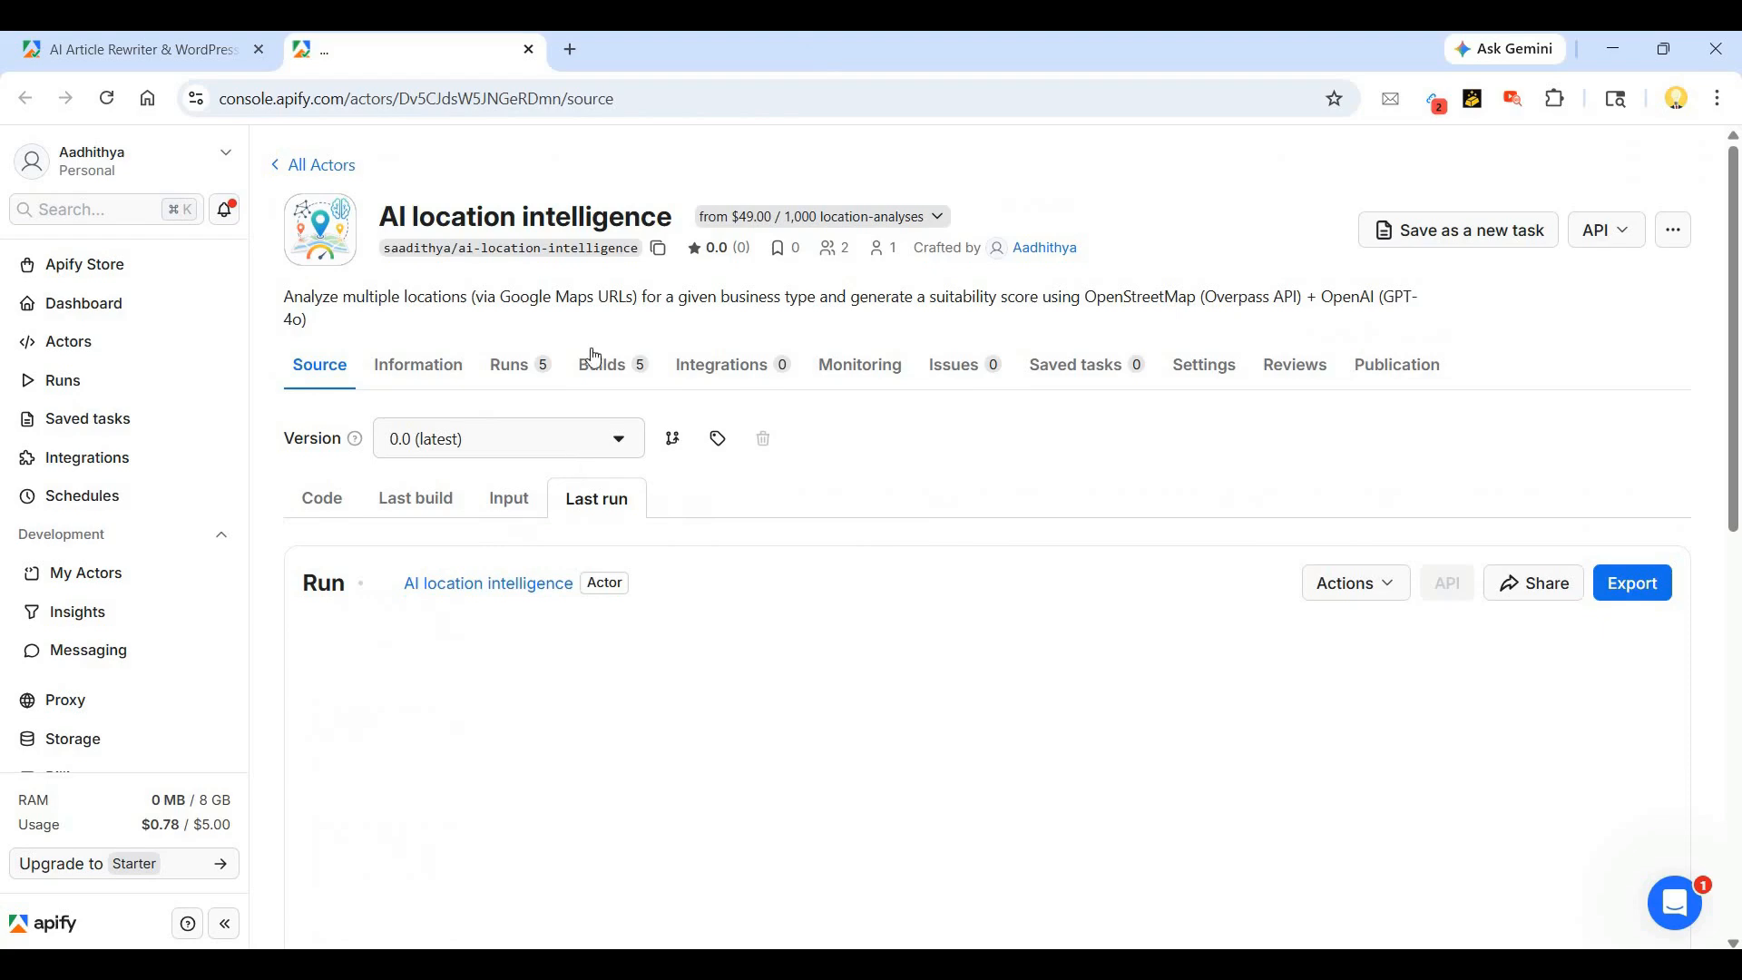
- Open the AI location intelligence Actor's input form and review its Google Maps URLs and analysis settings
left_click(519, 514)
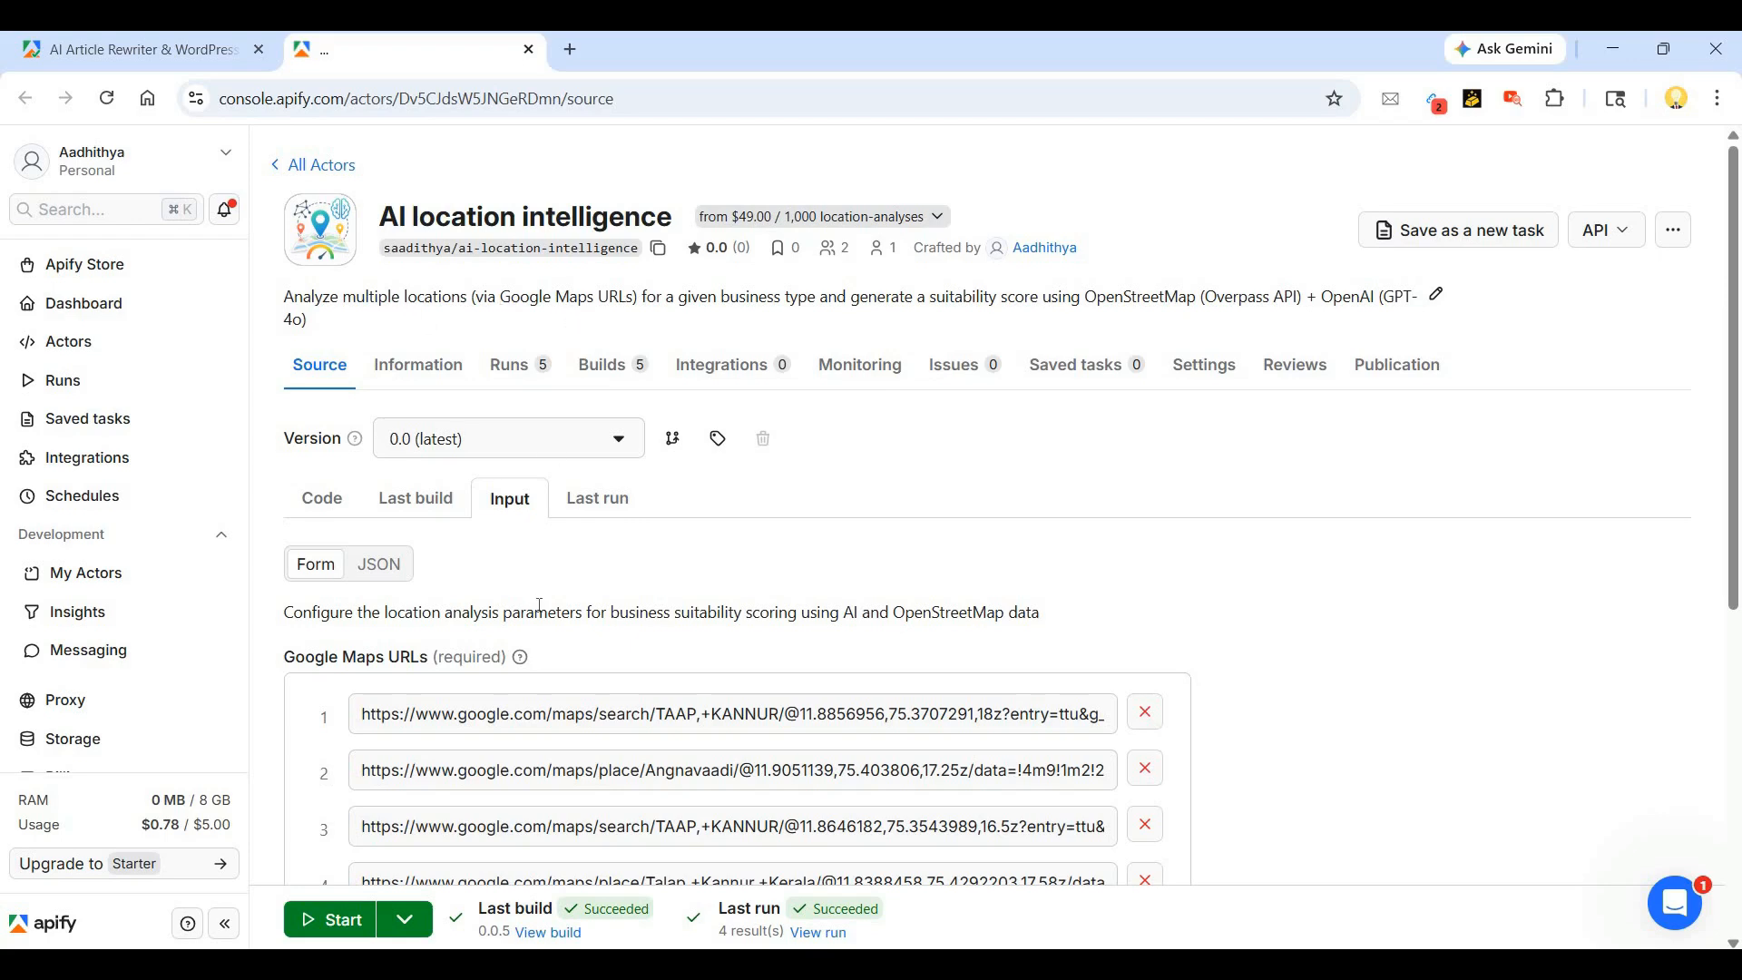
scroll(662, 599, "down", 1)
scroll(673, 579, "down", 2)
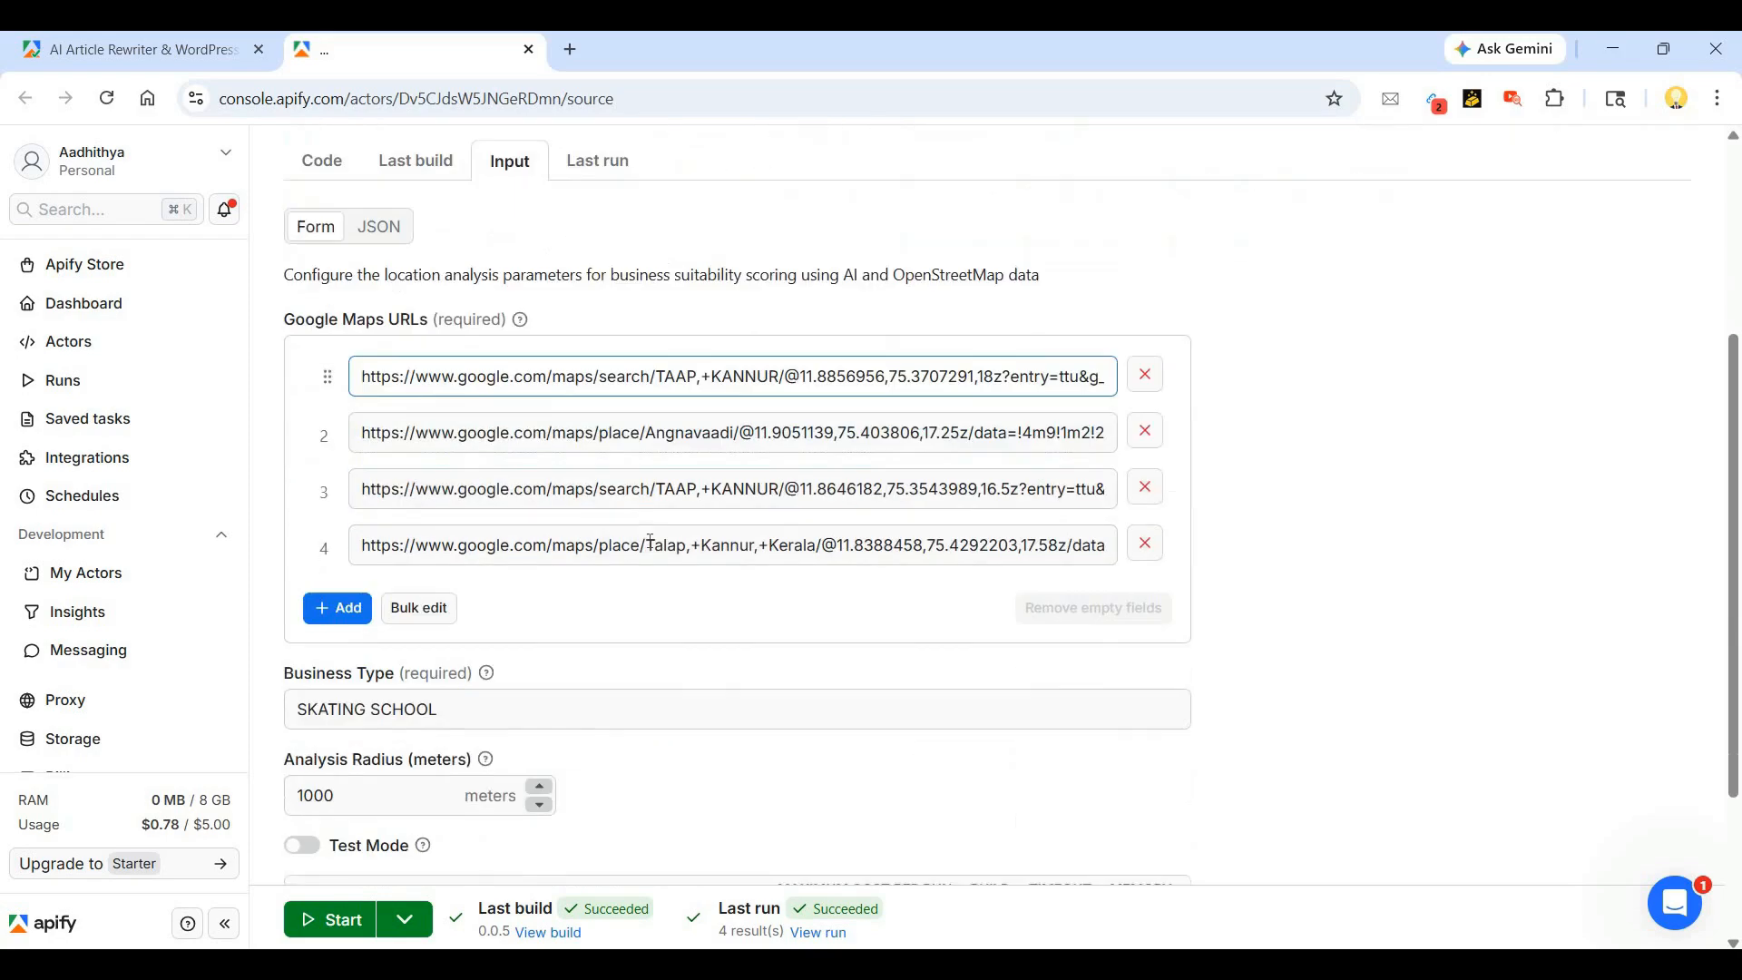
left_click(651, 531)
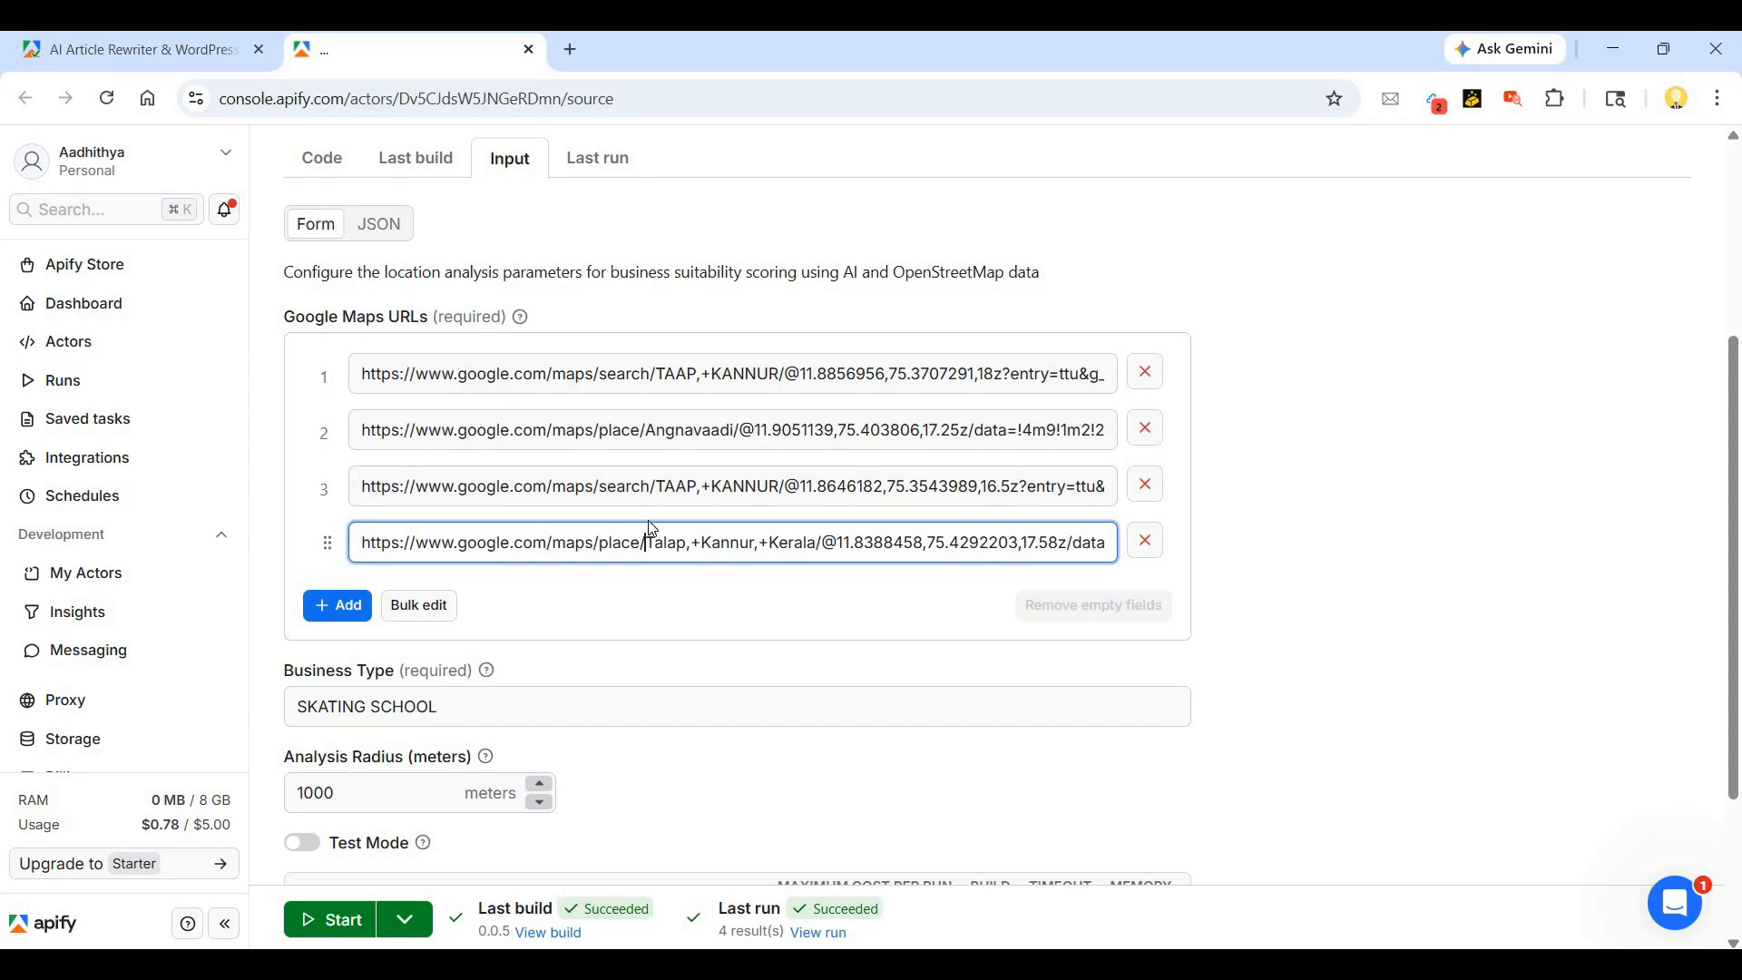
scroll(651, 529, "up", 4)
scroll(563, 508, "down", 6)
- Set the AI location intelligence Actor's business type to "swimming pool"
left_click(484, 480)
key("ctrl+shift+Left")
key("ctrl+shift+Left")
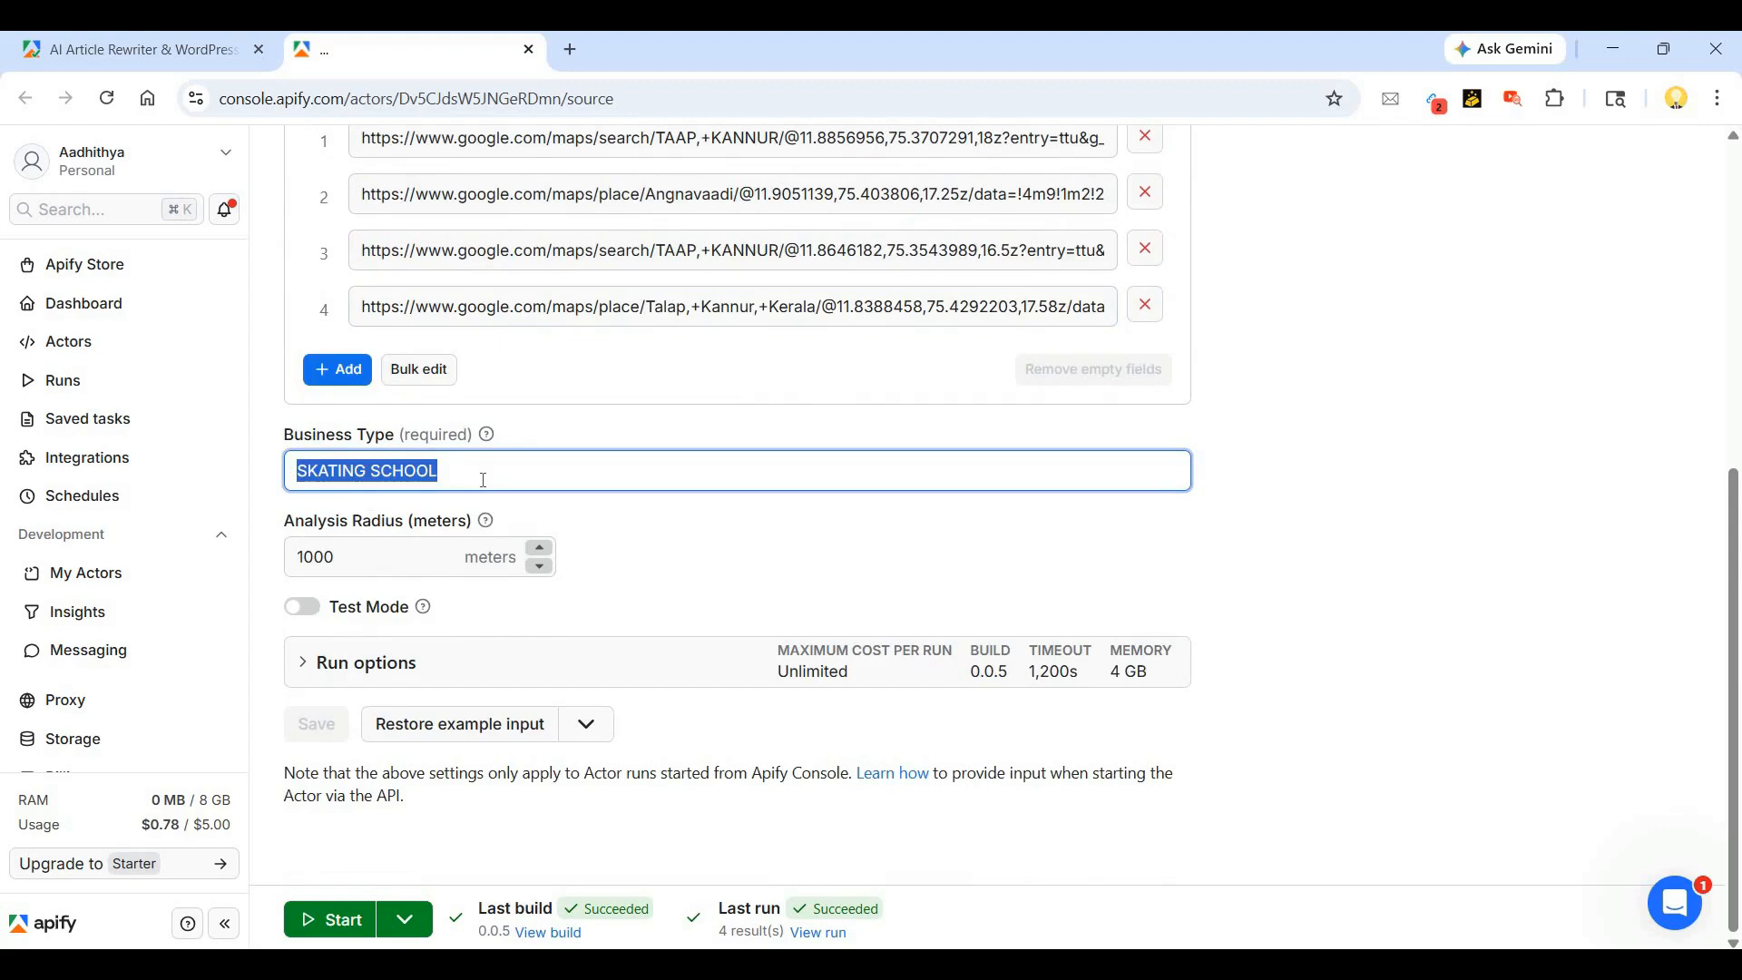
type("swimmin")
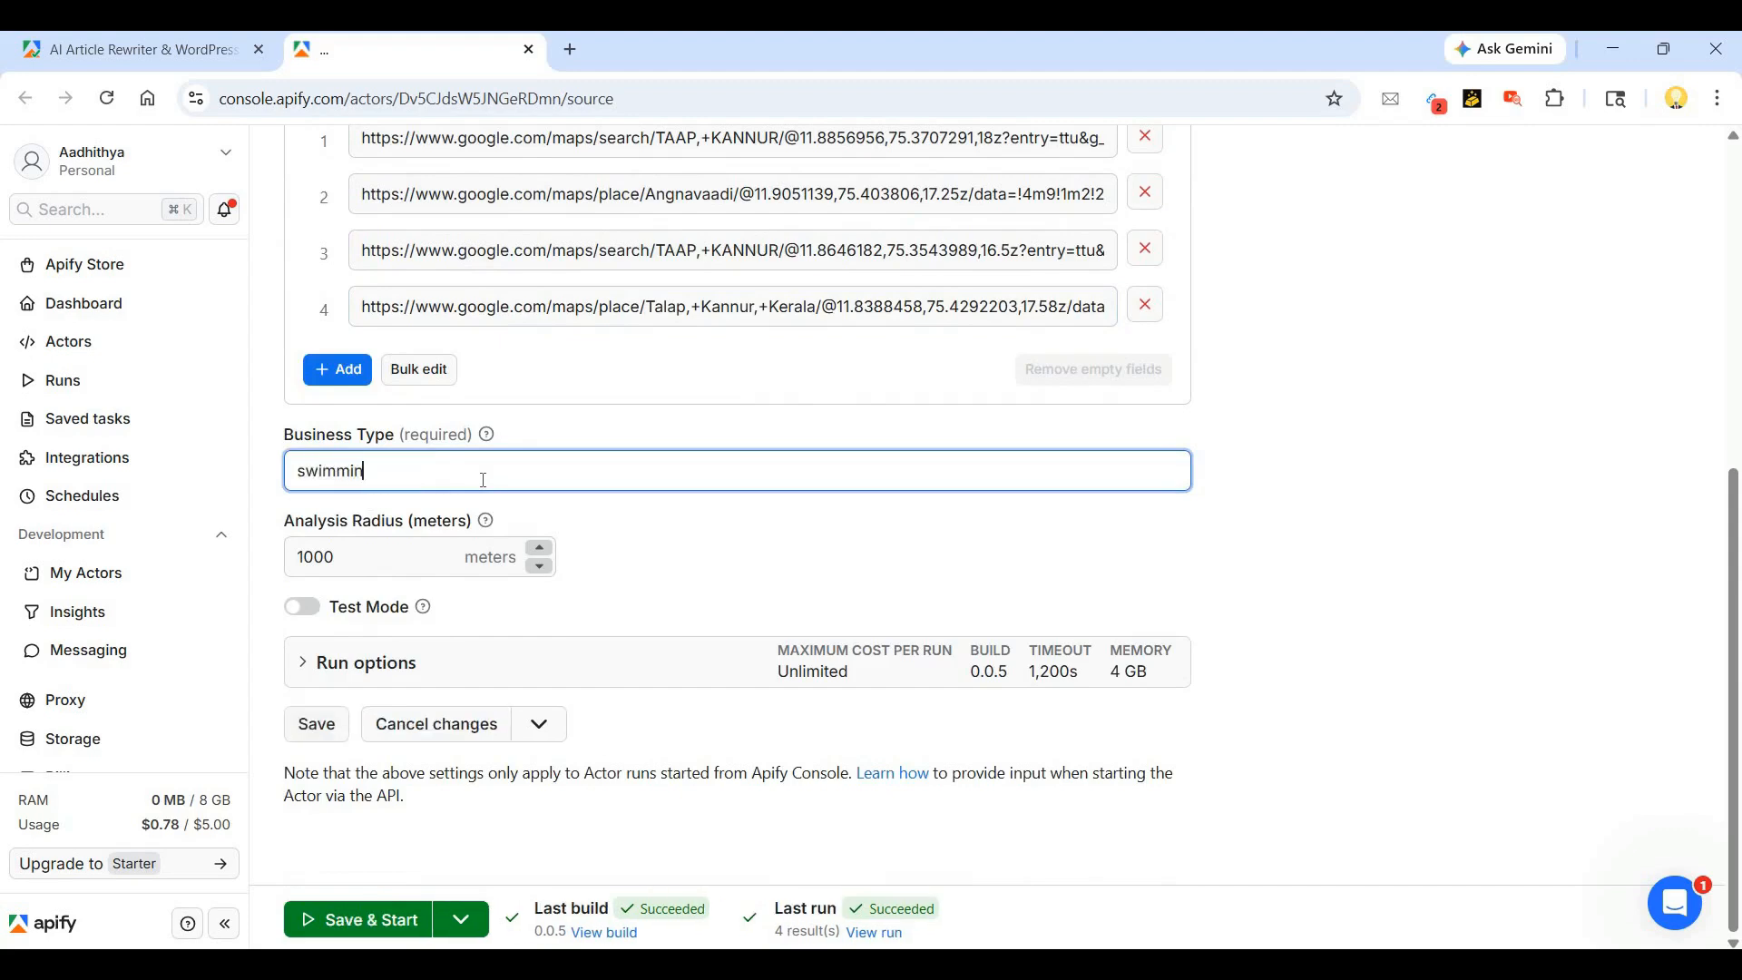
type("g pool")
left_click(393, 559)
left_click(712, 542)
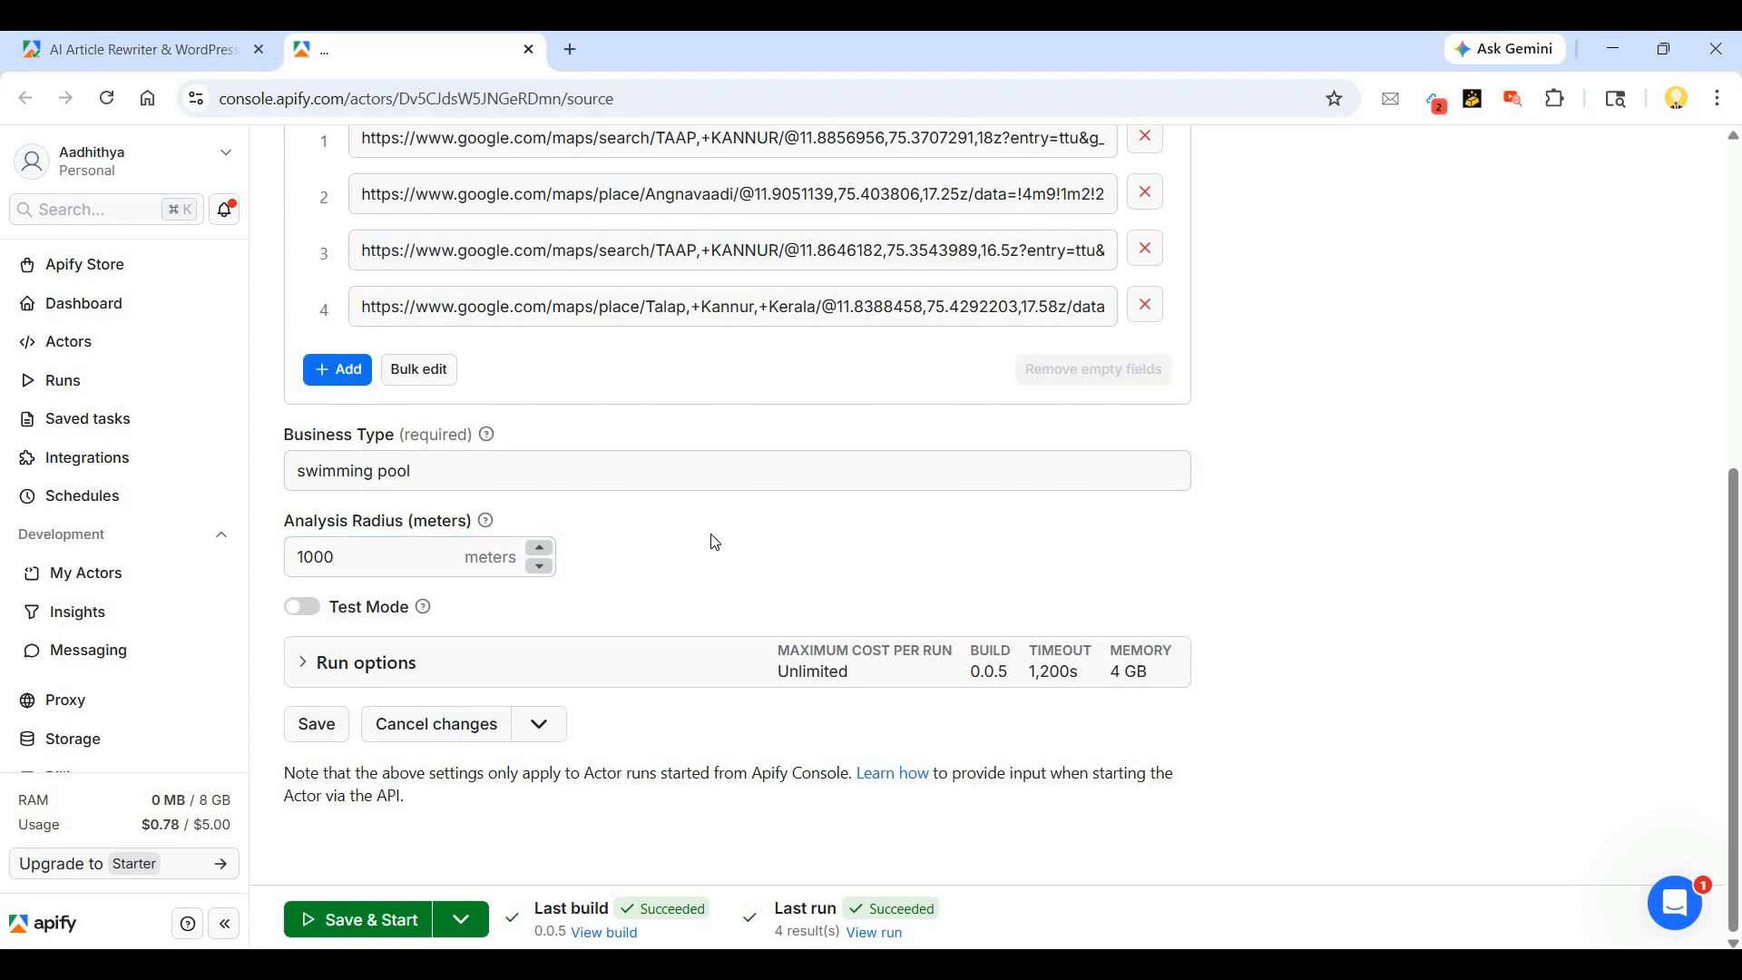
- Check the Google Maps URLs once more, then save the input and start the AI location intelligence run
scroll(711, 534, "up", 5)
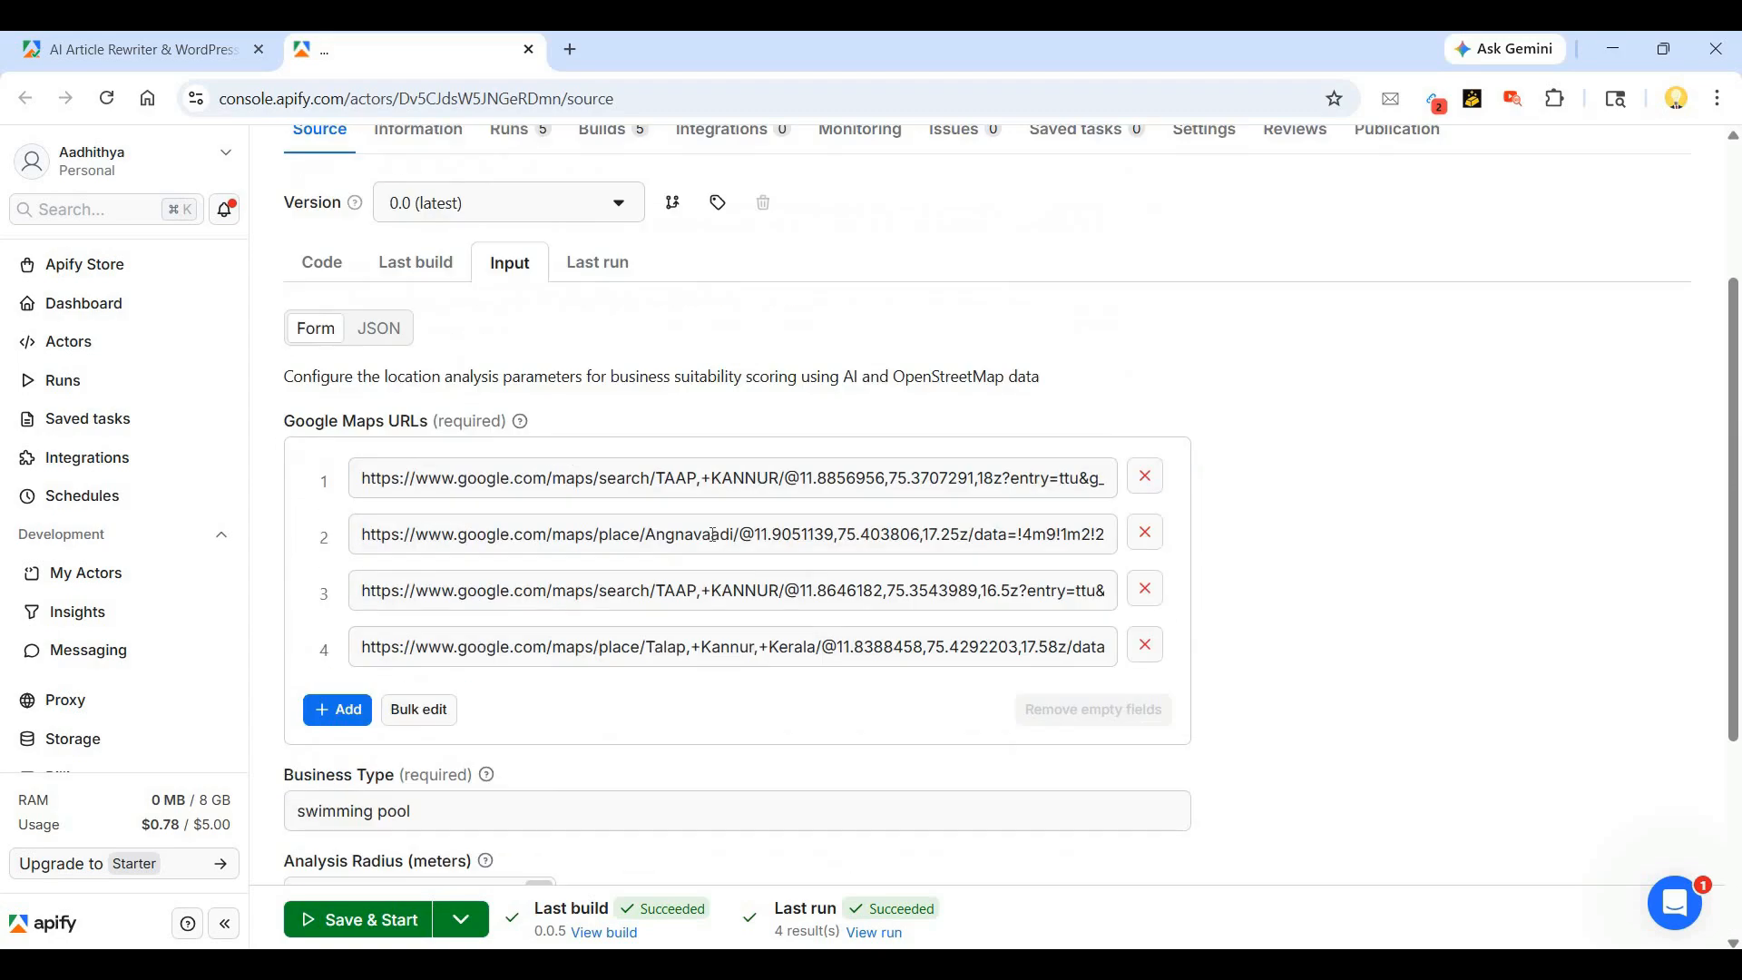
scroll(390, 900, "down", 5)
left_click(379, 927)
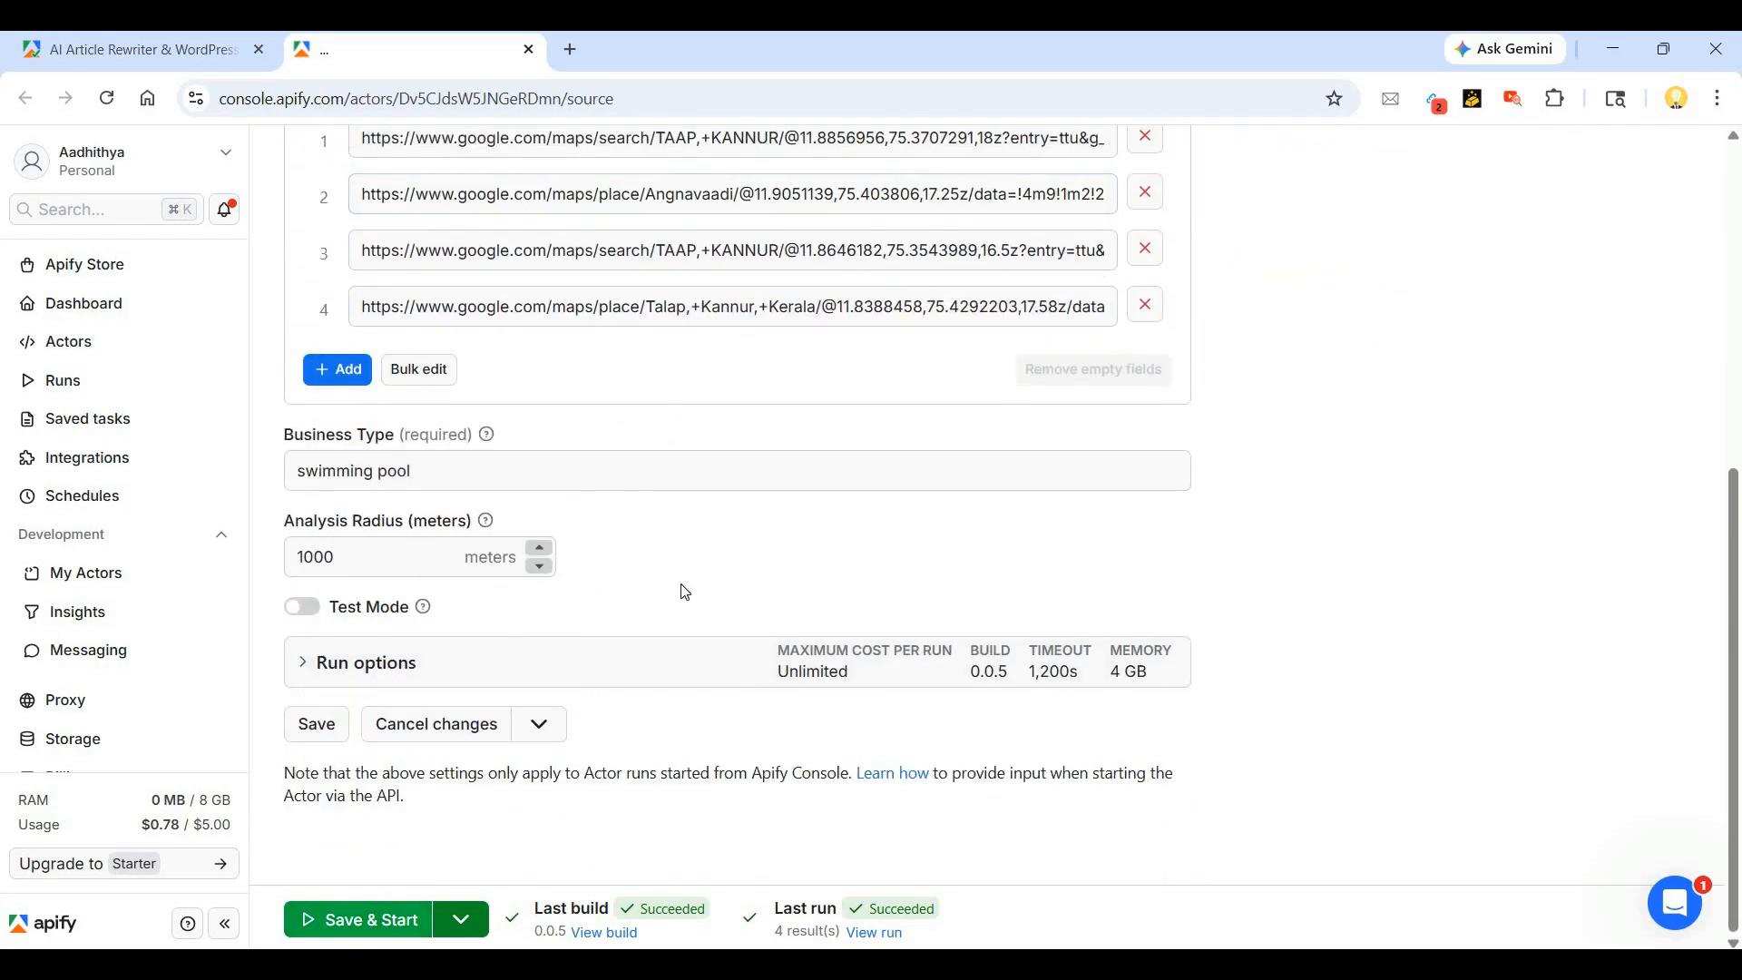
scroll(626, 406, "up", 1)
scroll(625, 405, "up", 2)
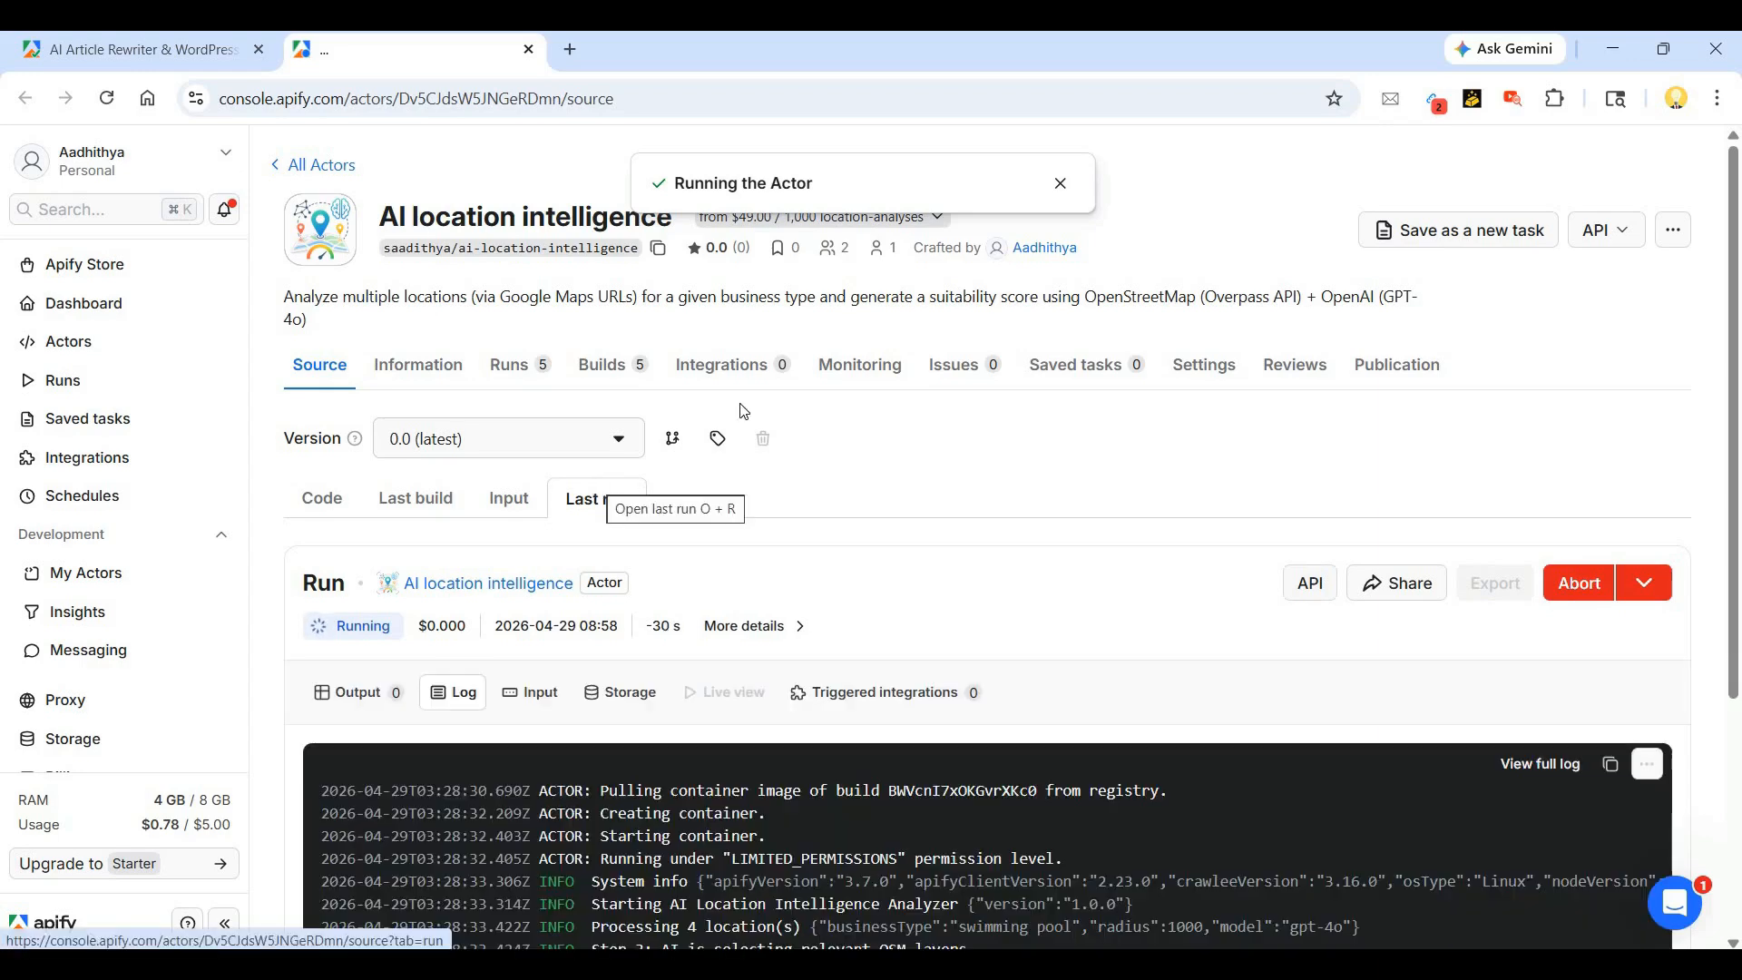
- Follow the AI location intelligence run's log, then switch to the AI Article Rewriter & WordPress Publisher Actor
scroll(744, 411, "down", 4)
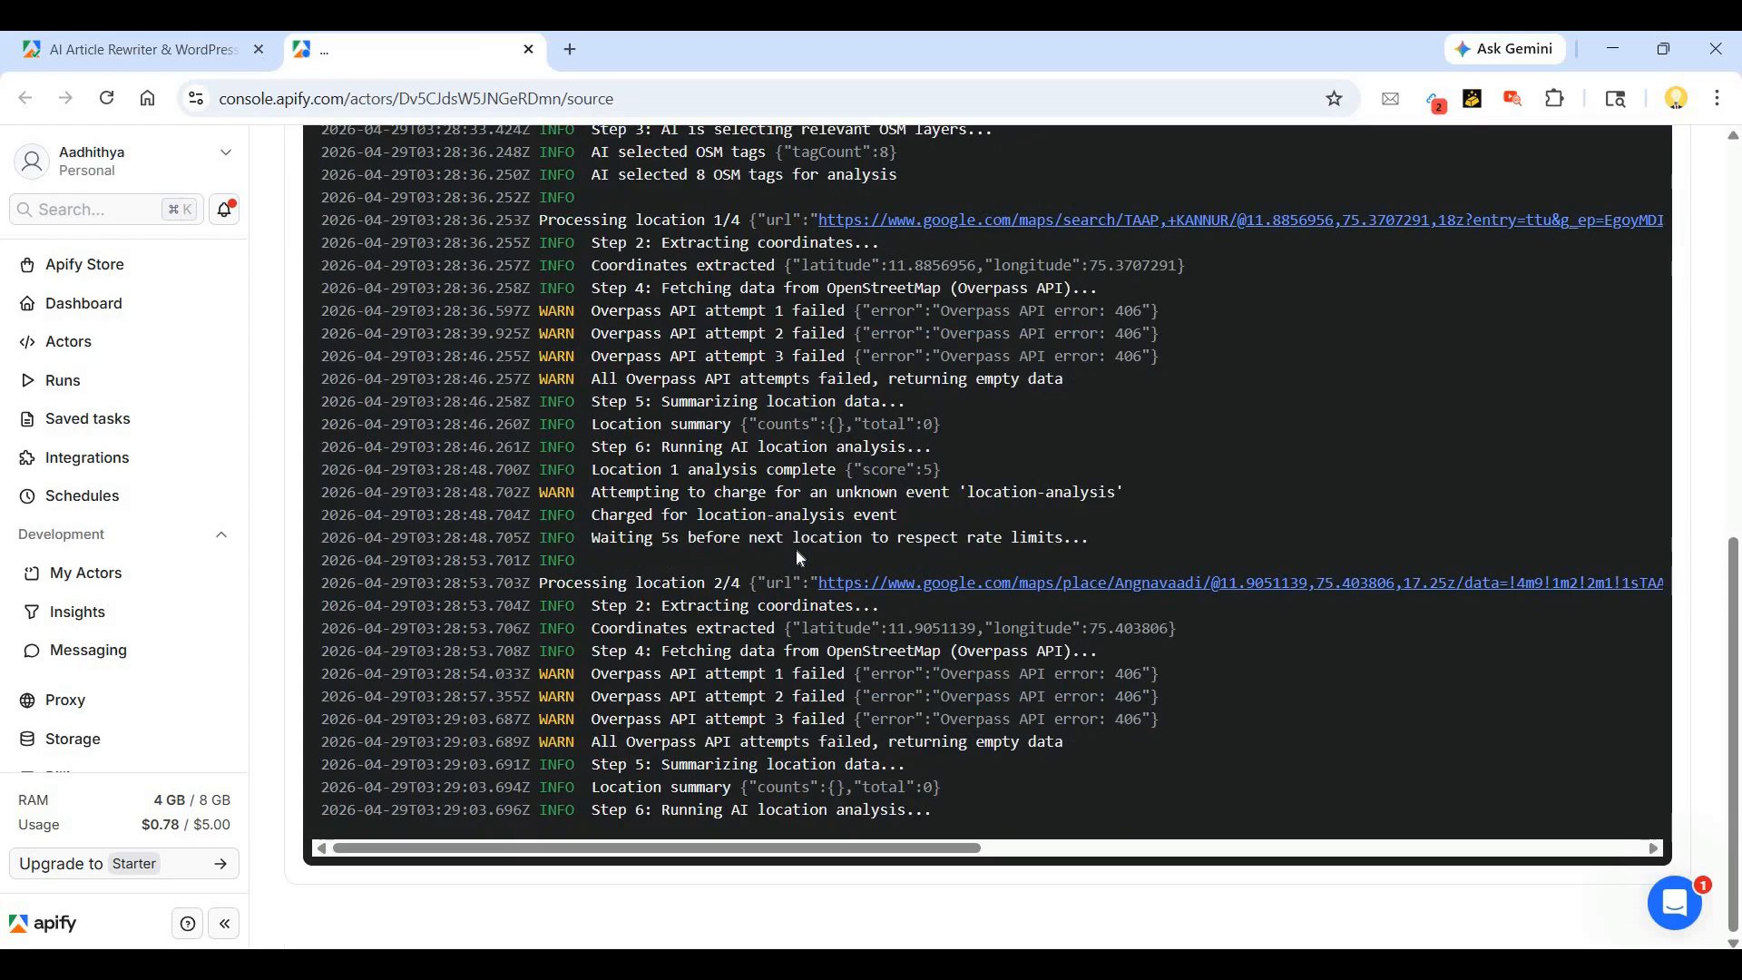
scroll(796, 549, "up", 10)
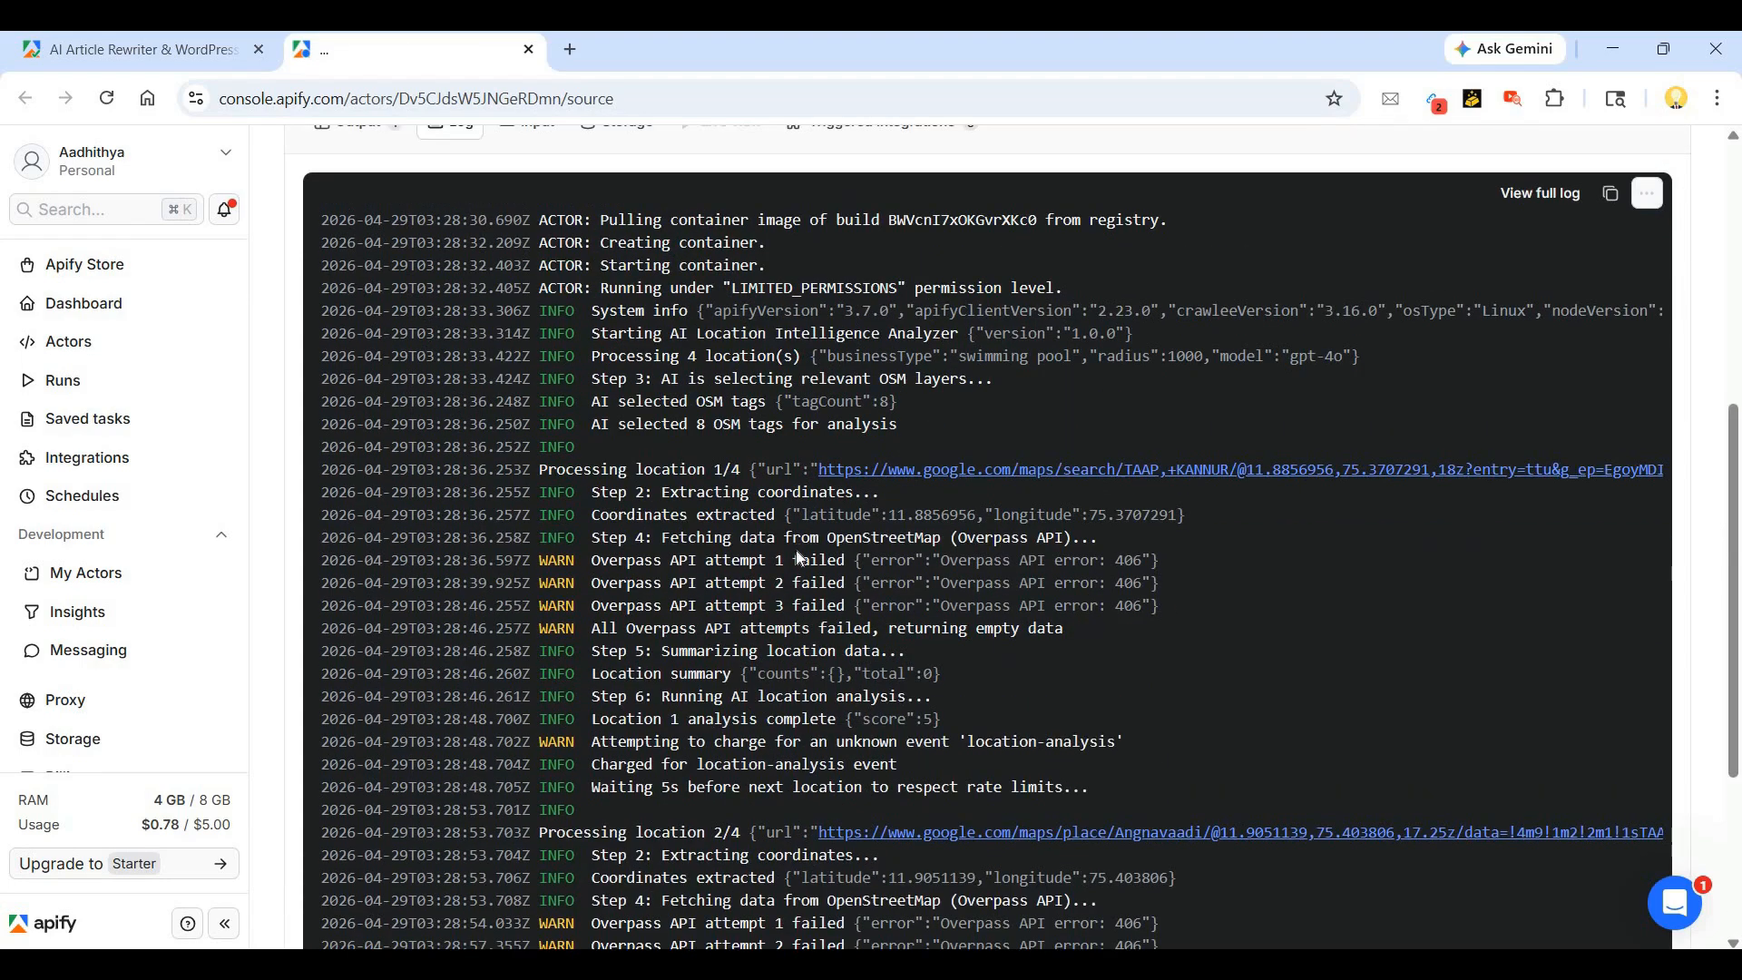
scroll(797, 549, "down", 4)
scroll(797, 550, "down", 3)
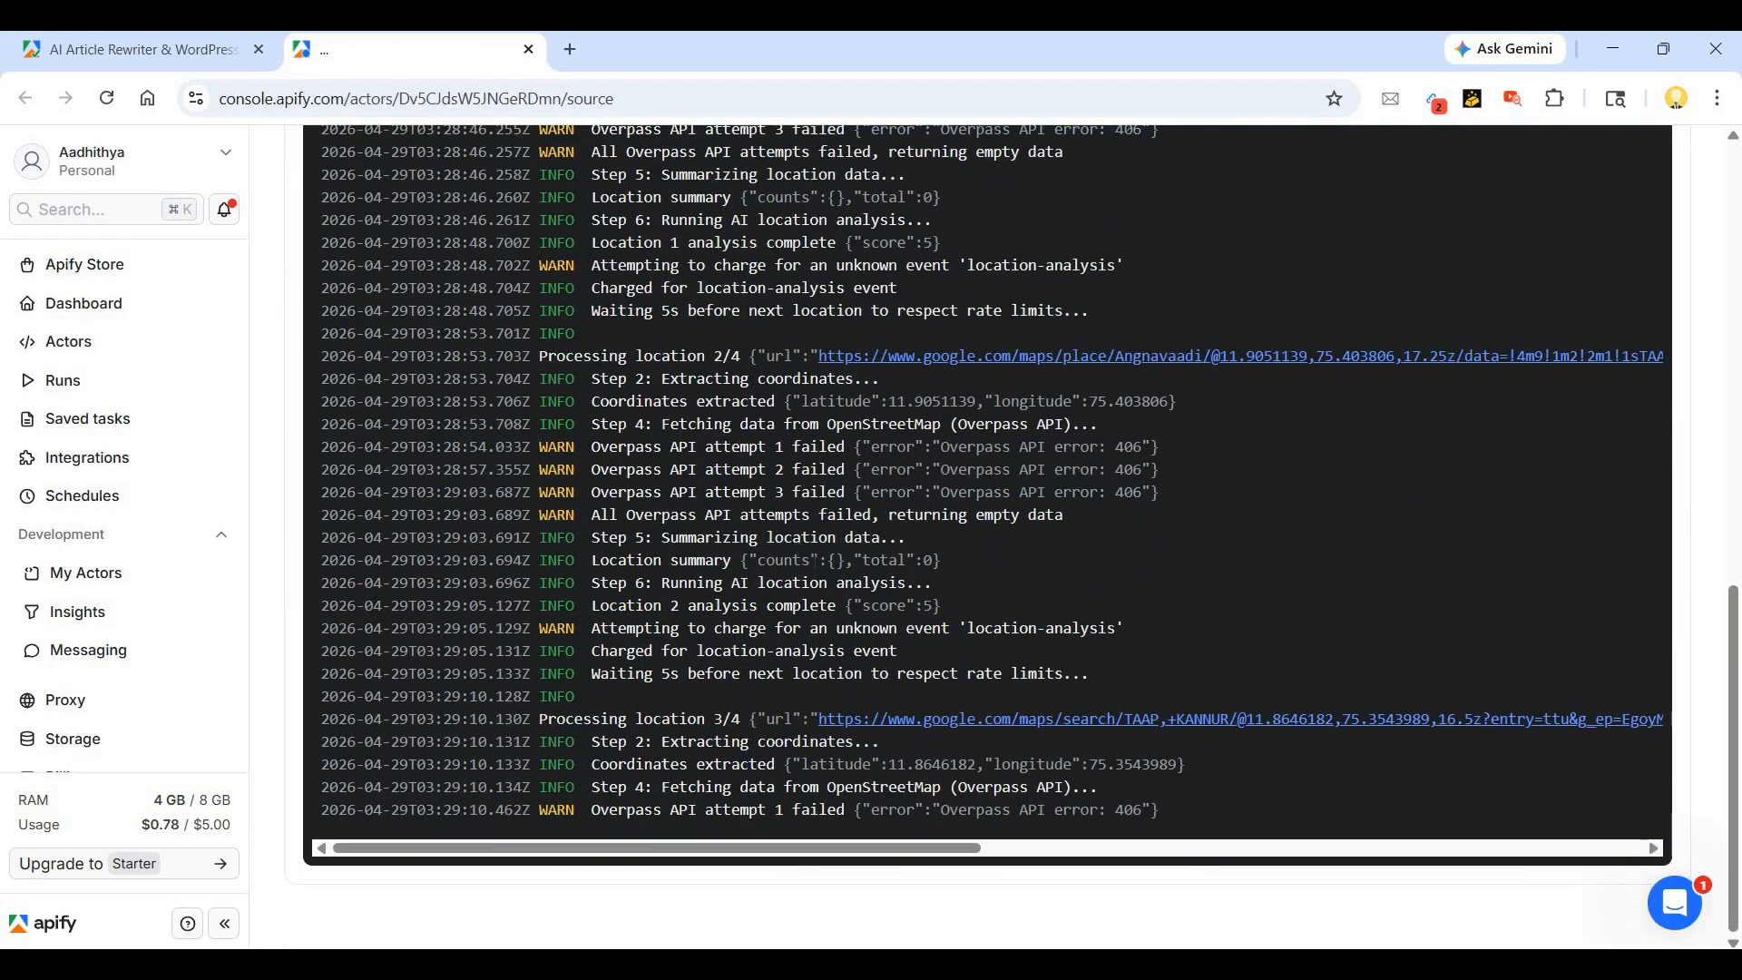
scroll(817, 567, "up", 10)
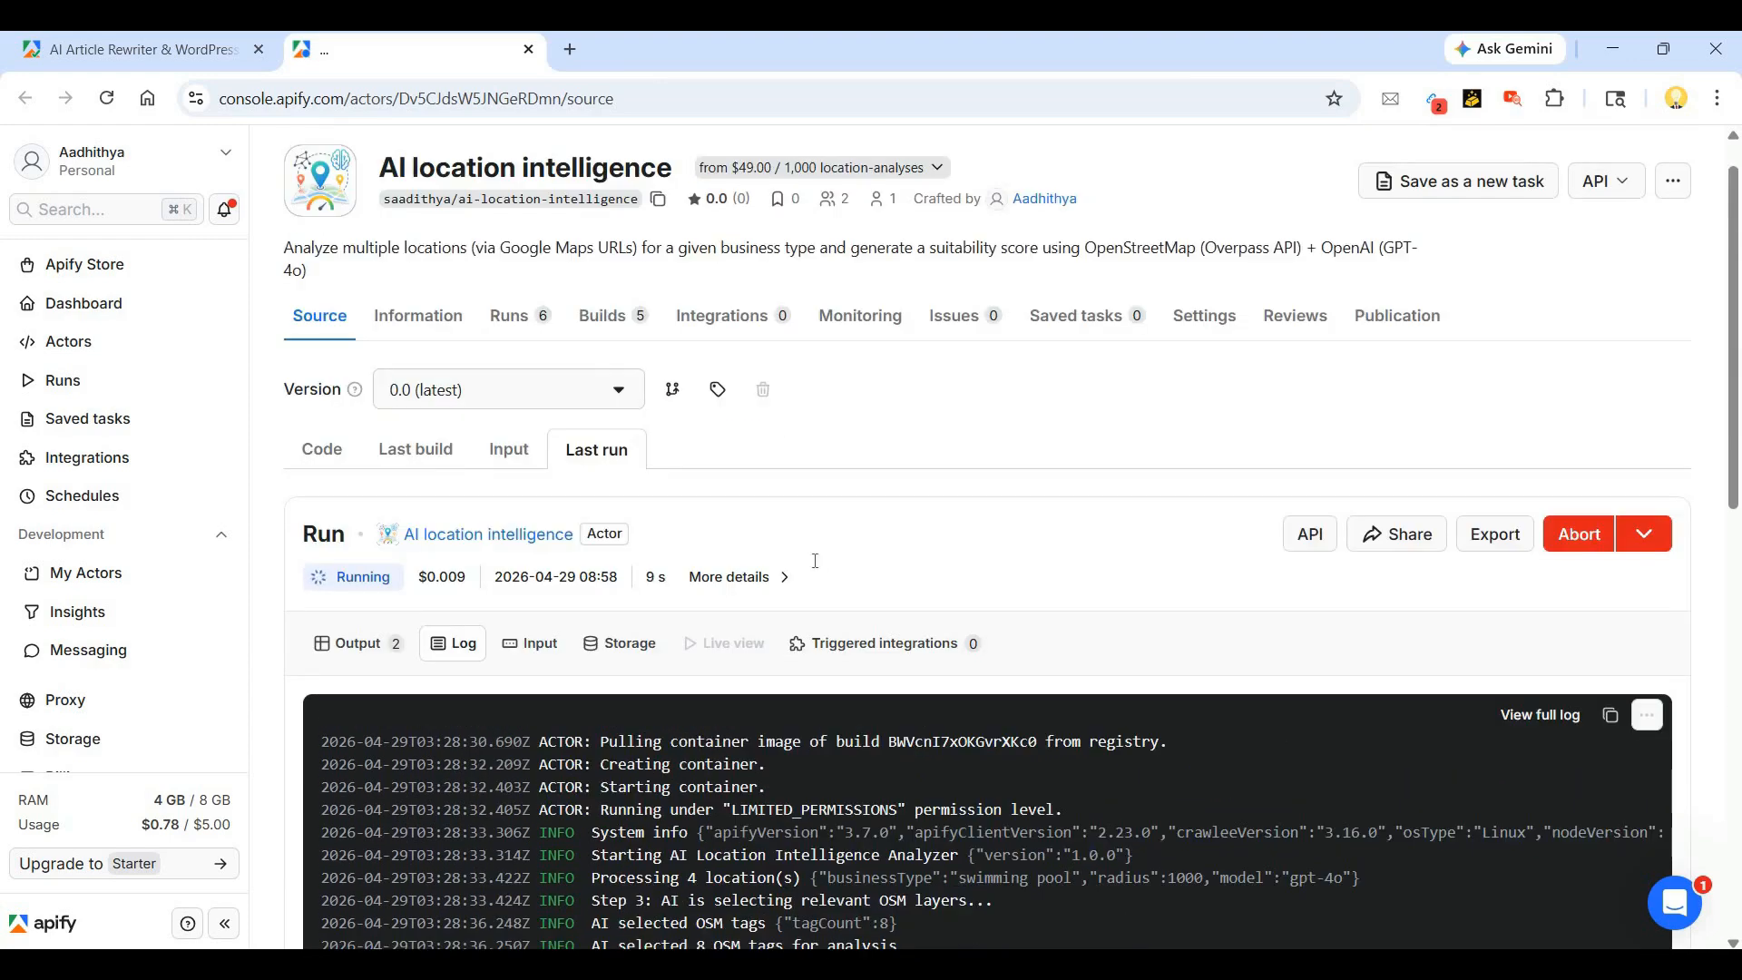
scroll(817, 568, "down", 10)
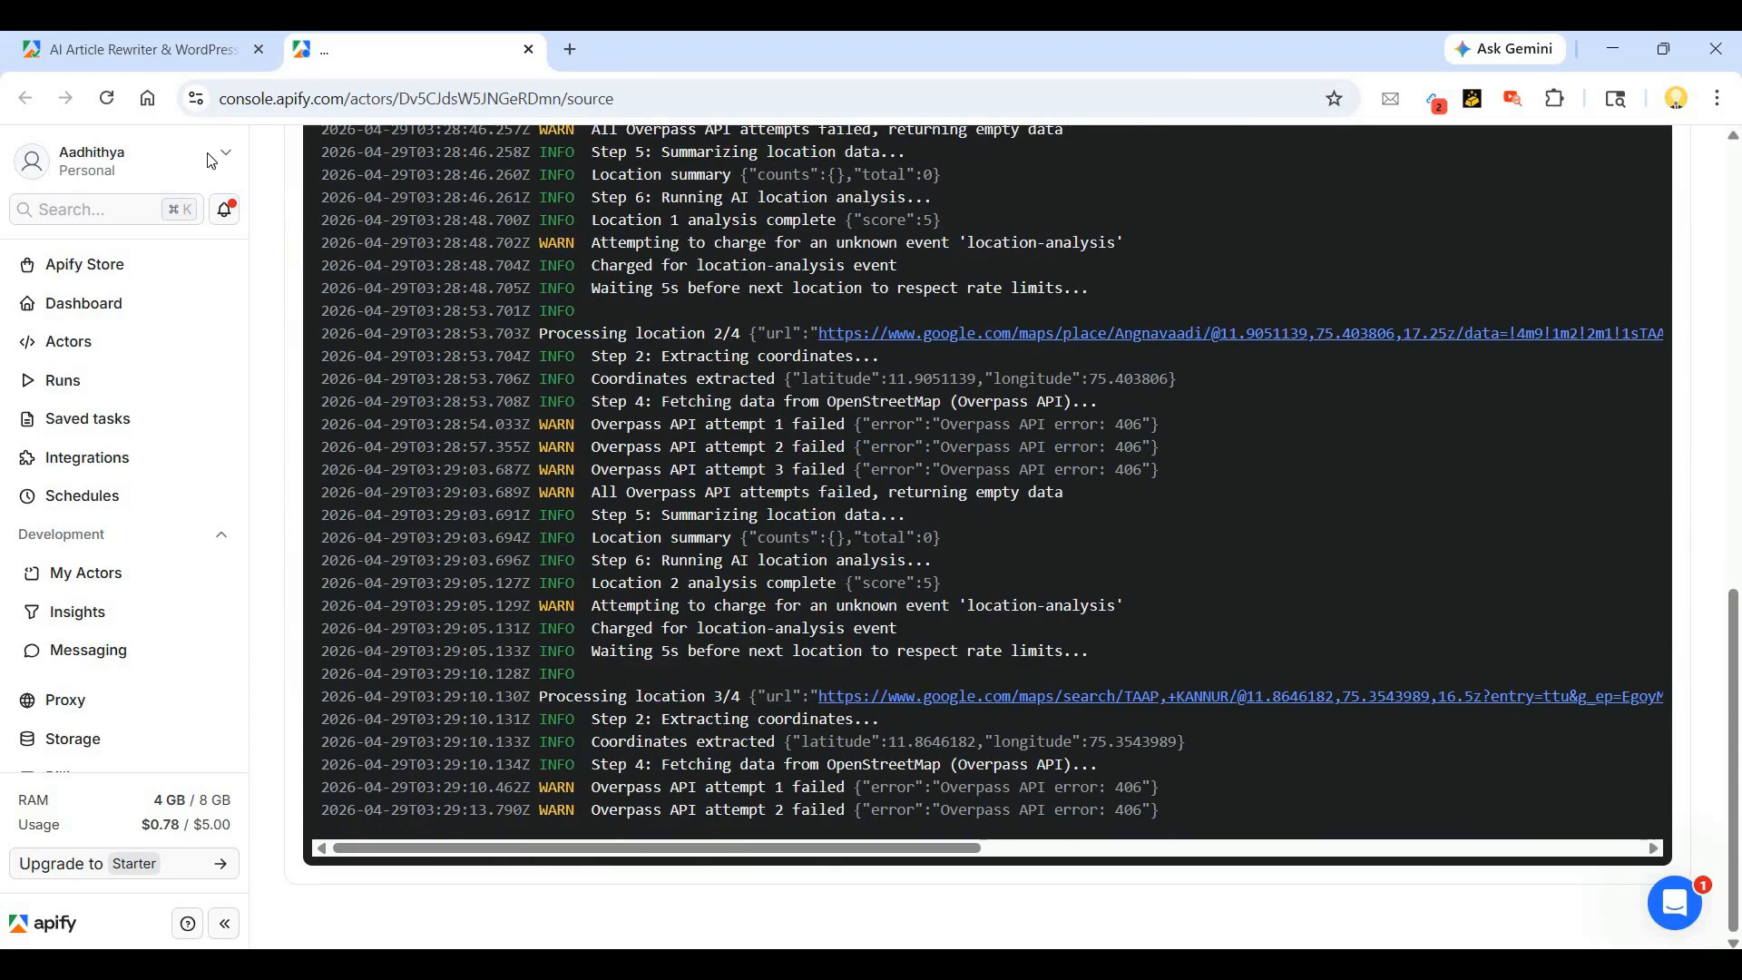
left_click(122, 52)
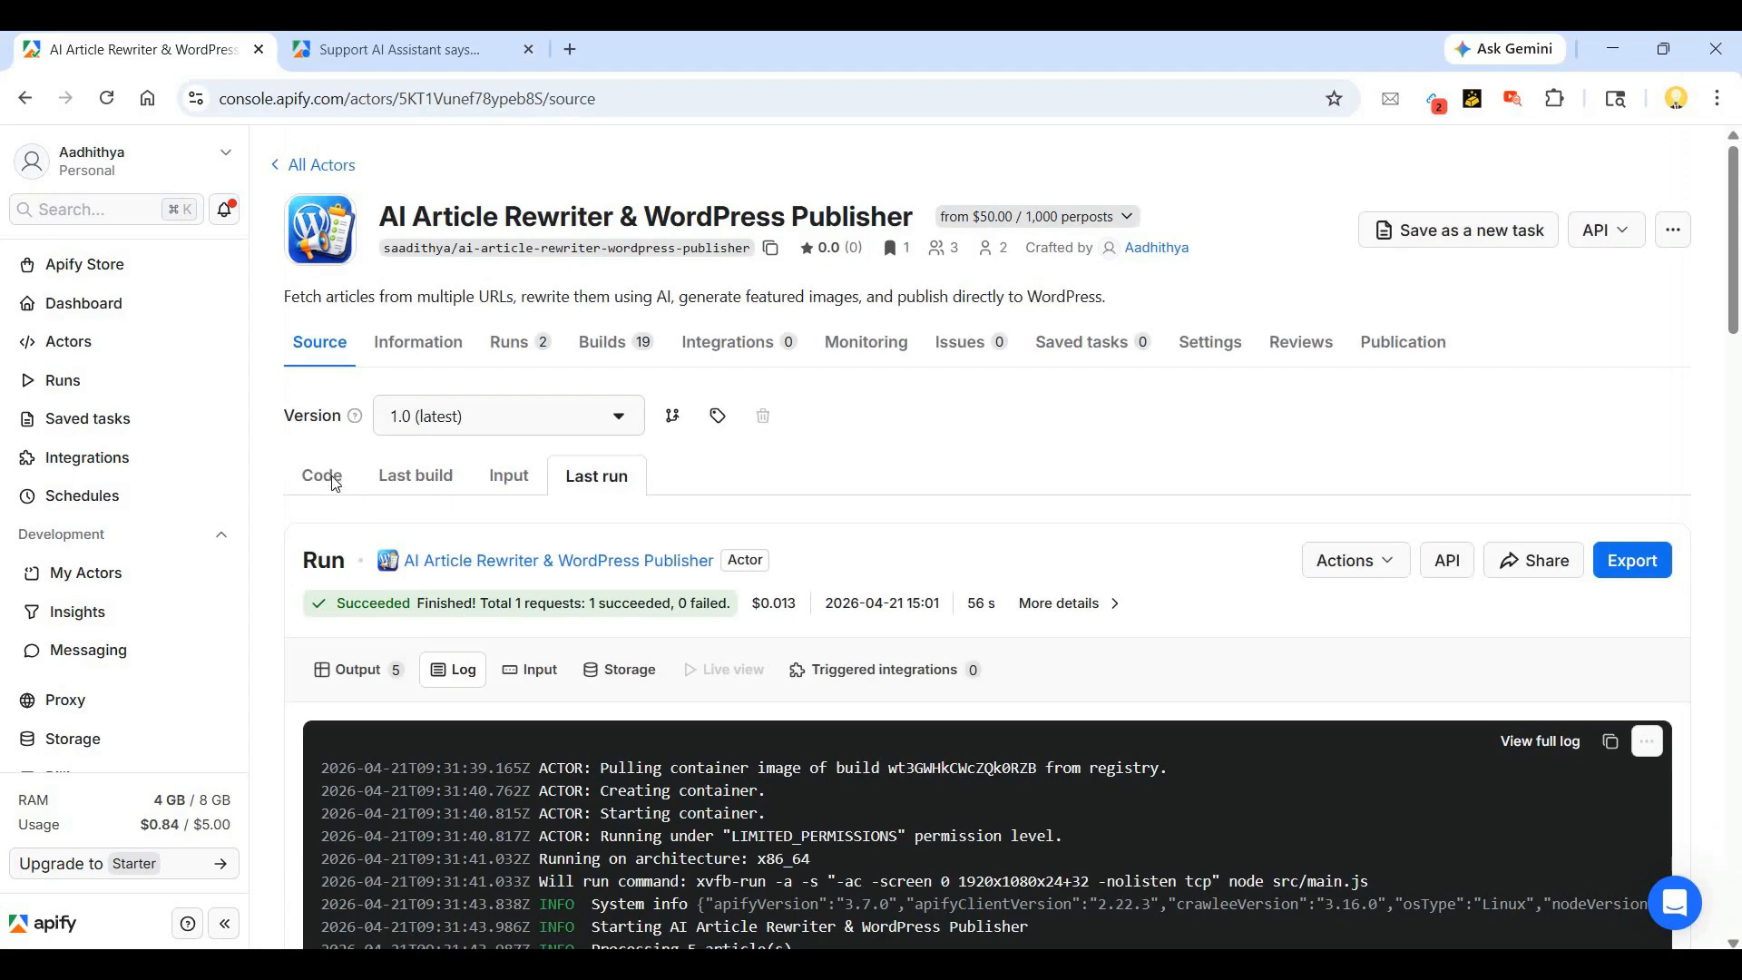
- Open the AI Article Rewriter & WordPress Publisher's input form and briefly check the AI location intelligence run's log
left_click(506, 478)
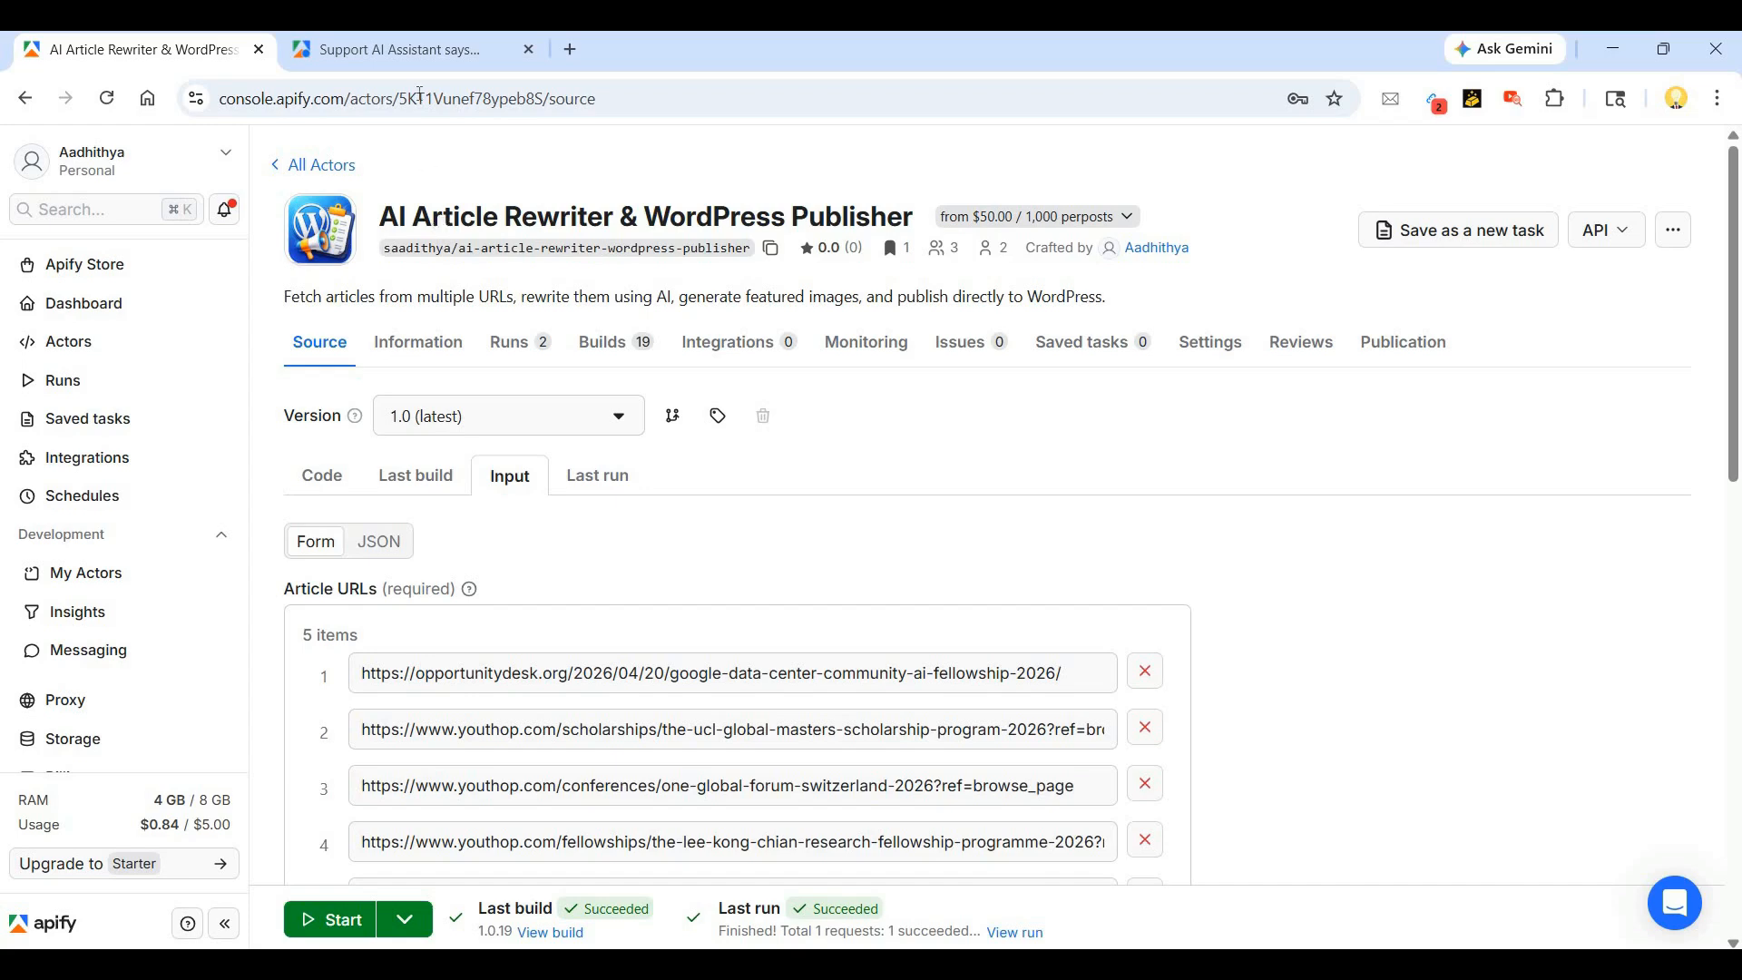
left_click(417, 60)
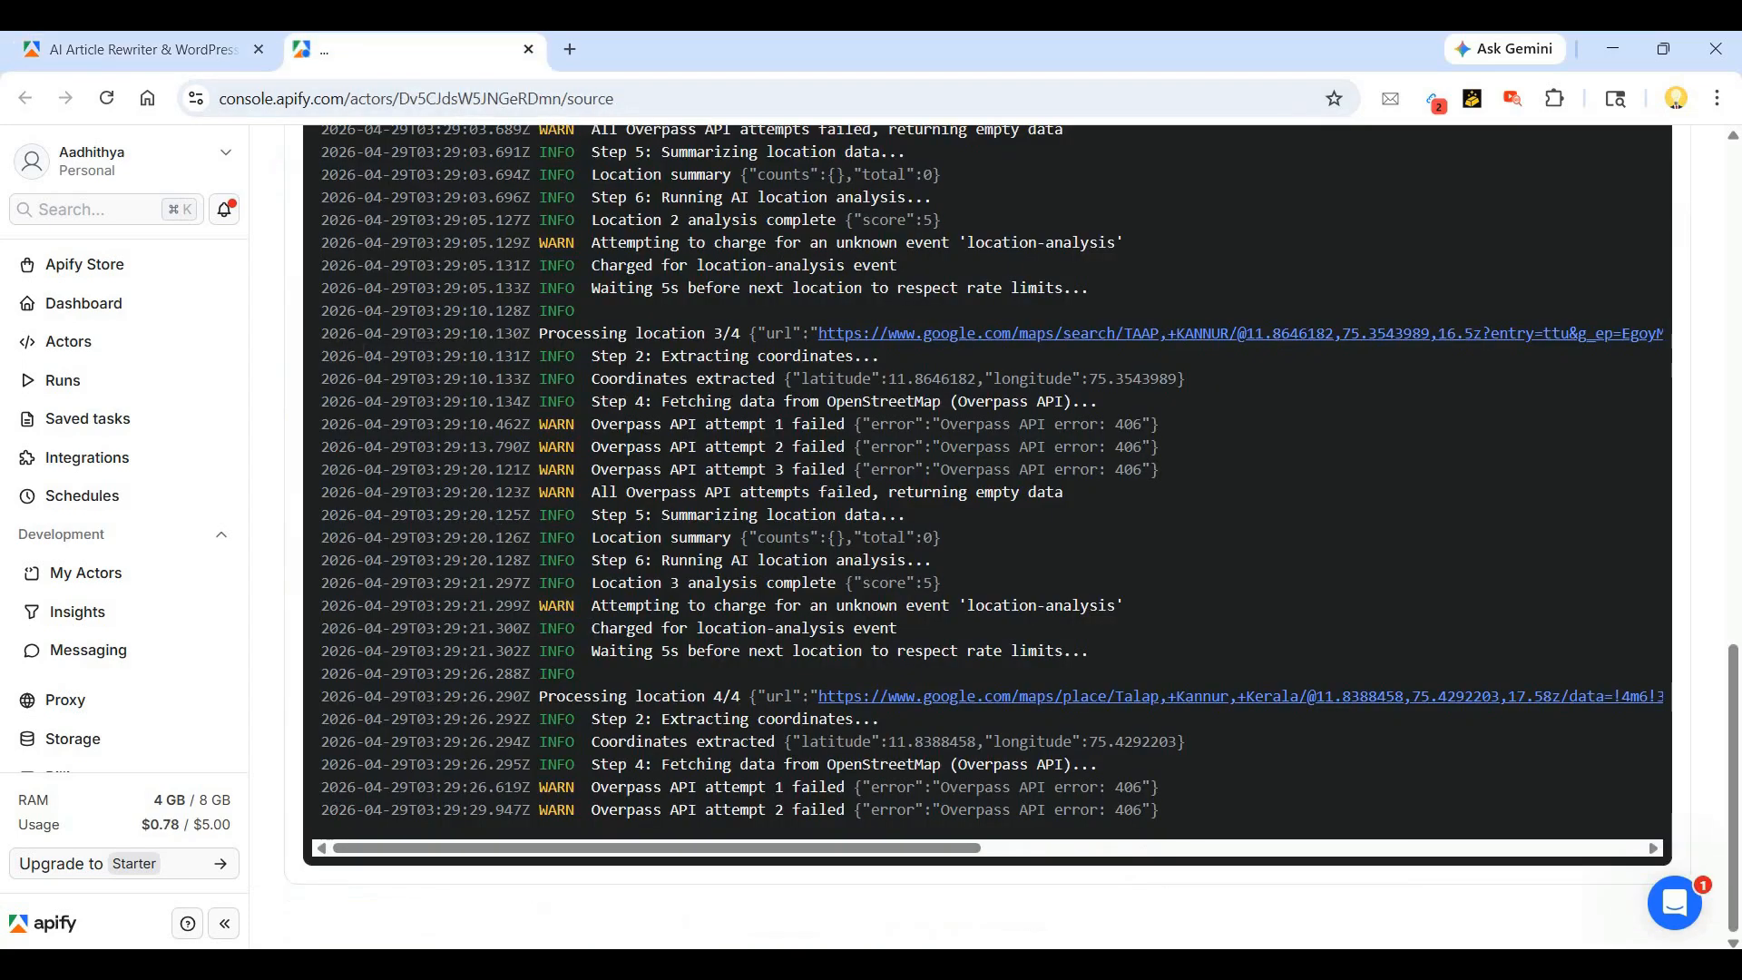
left_click(150, 51)
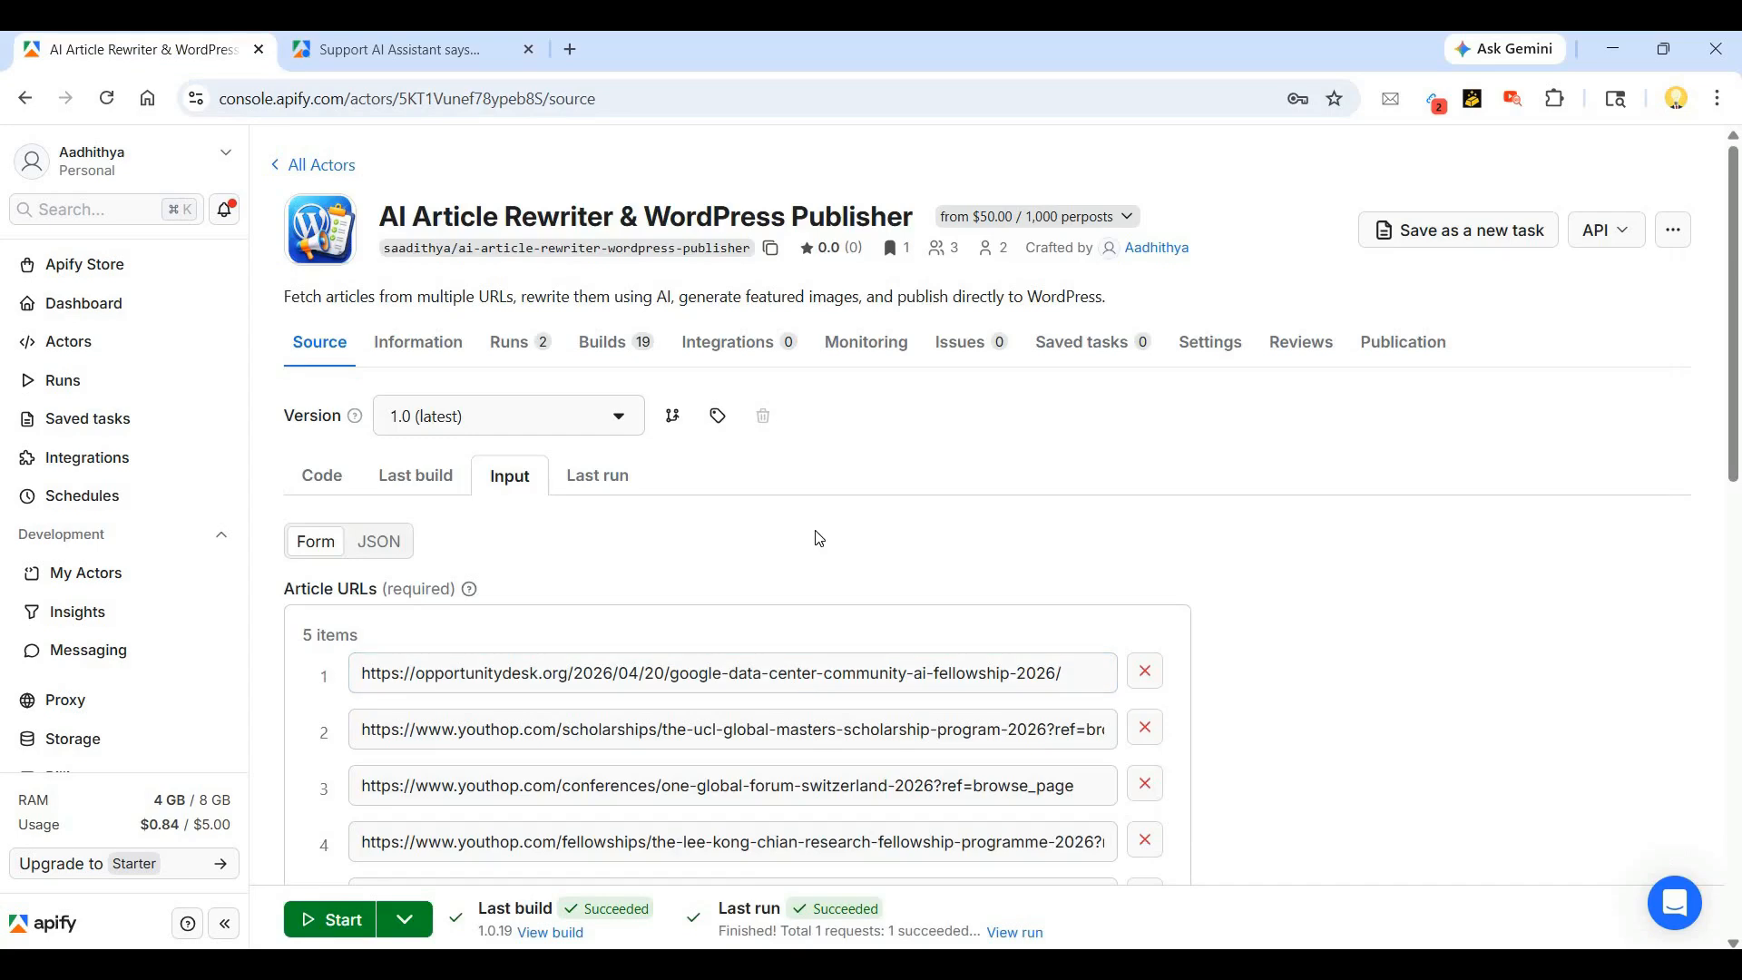
- Review the Article Rewriter's article URLs, OpenAI model and WordPress site and login fields in the input form
scroll(778, 493, "down", 4)
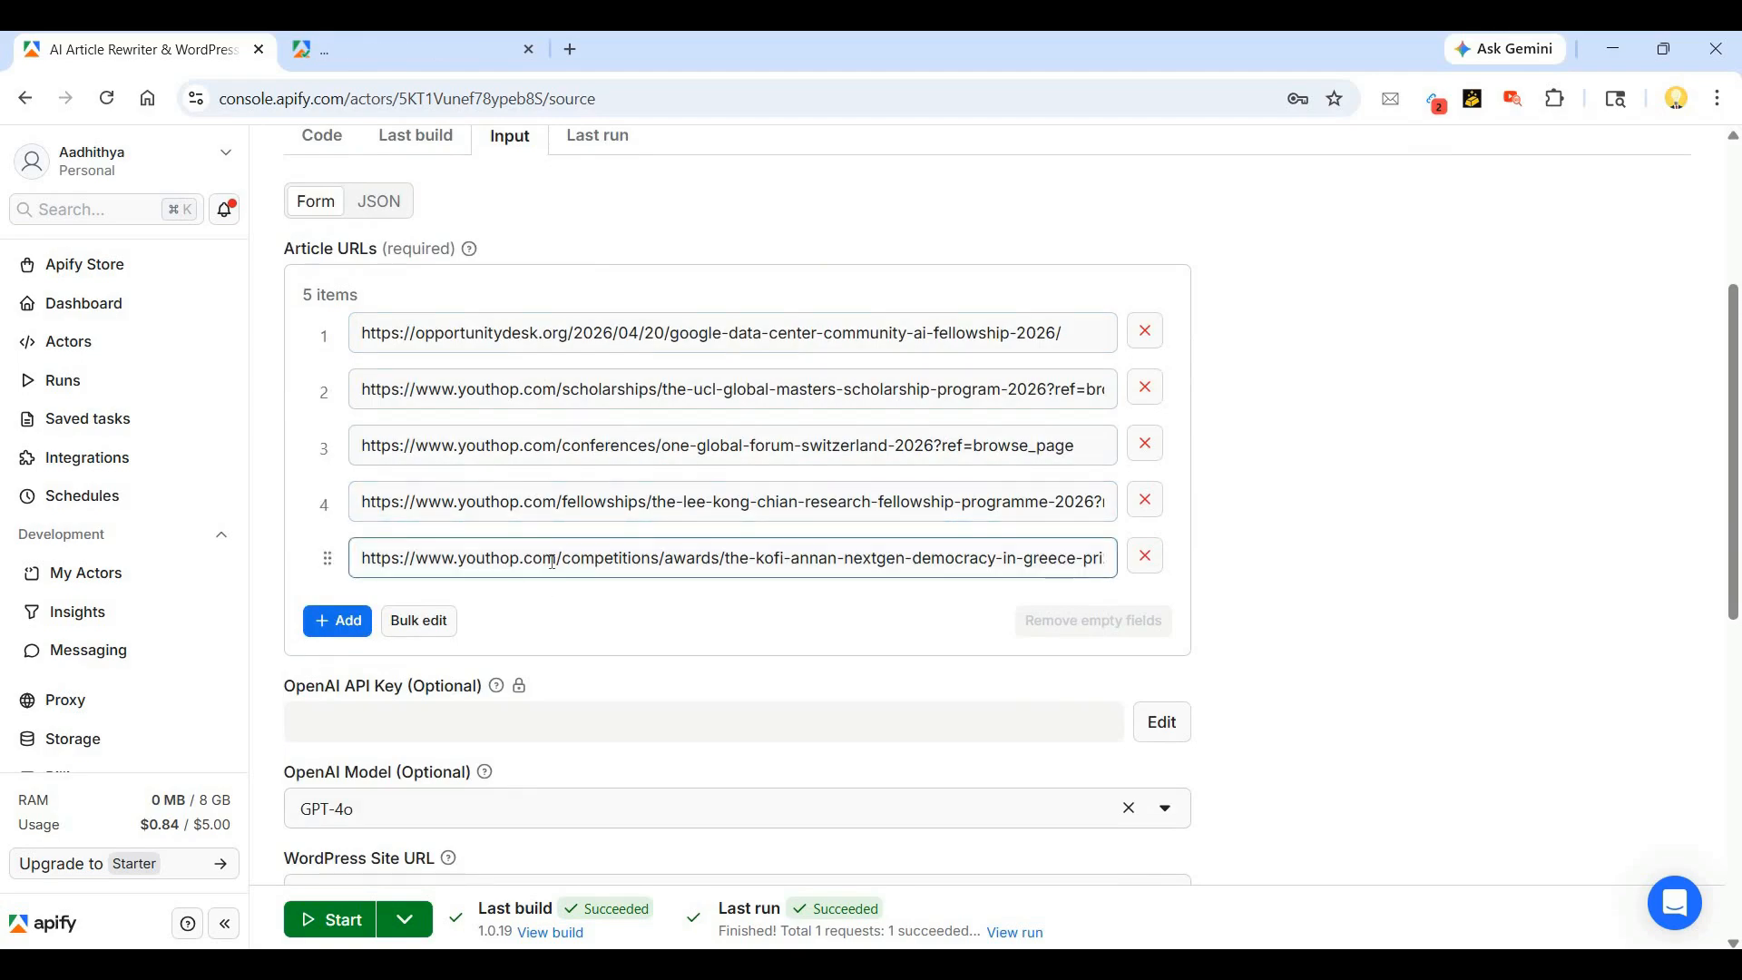
scroll(555, 568, "up", 4)
scroll(555, 569, "down", 8)
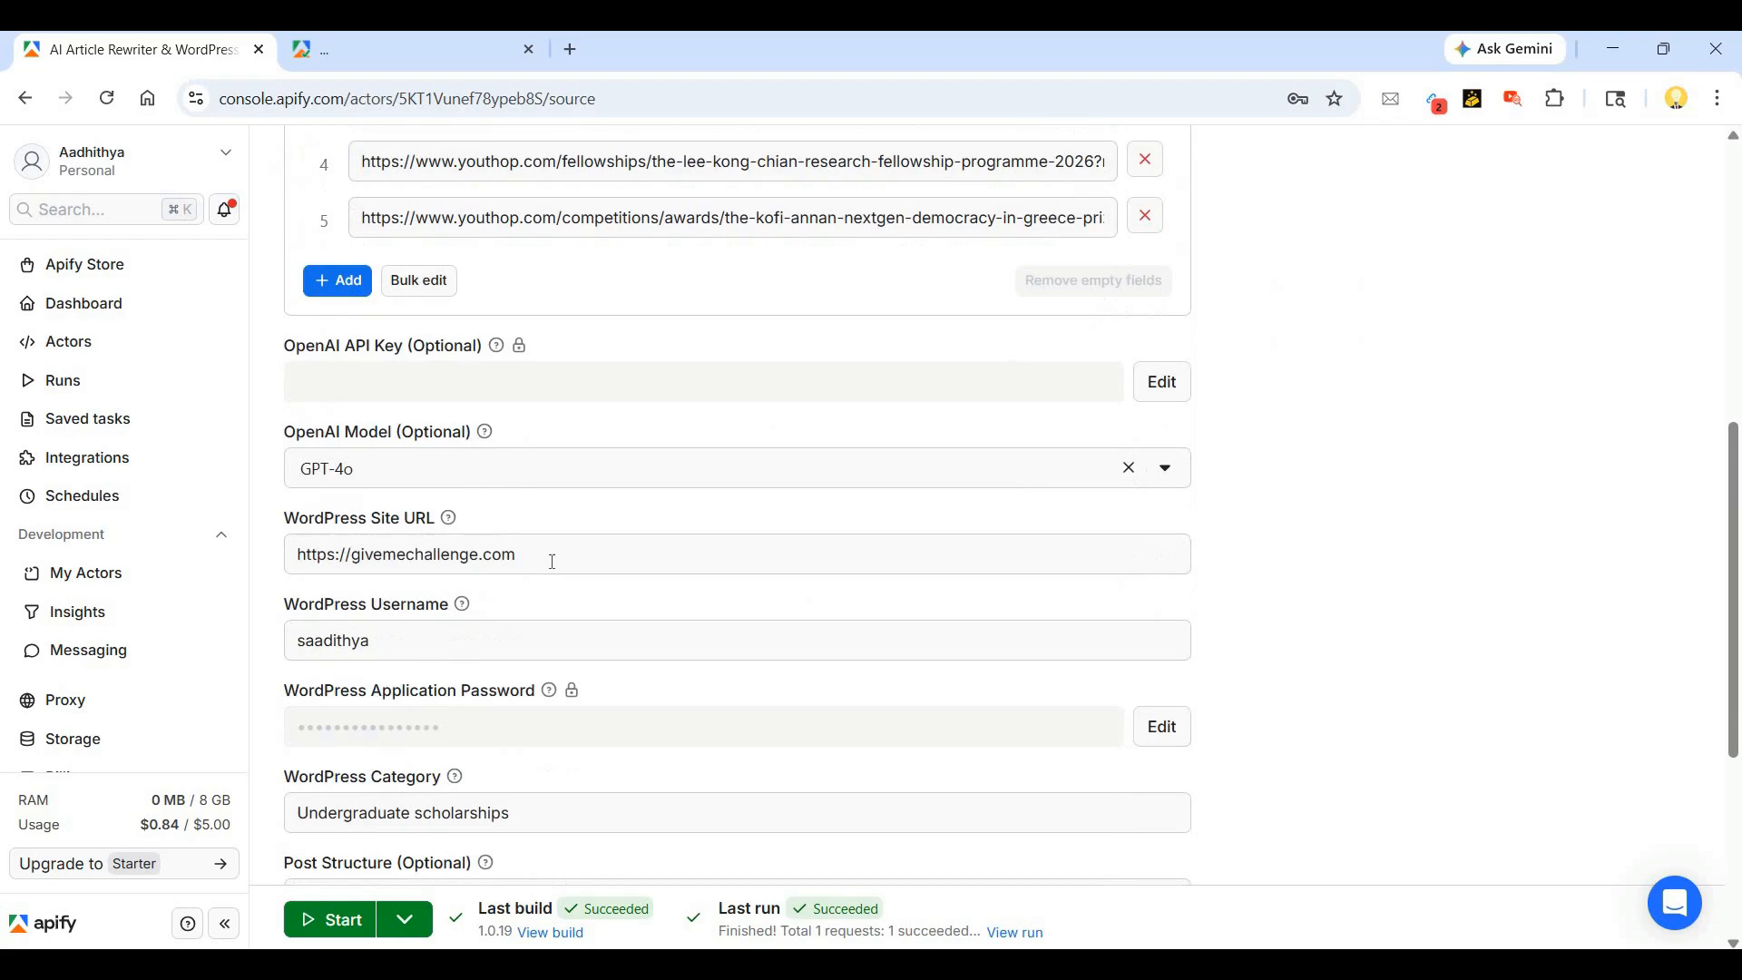
left_click(538, 463)
left_click(1397, 448)
left_click(448, 562)
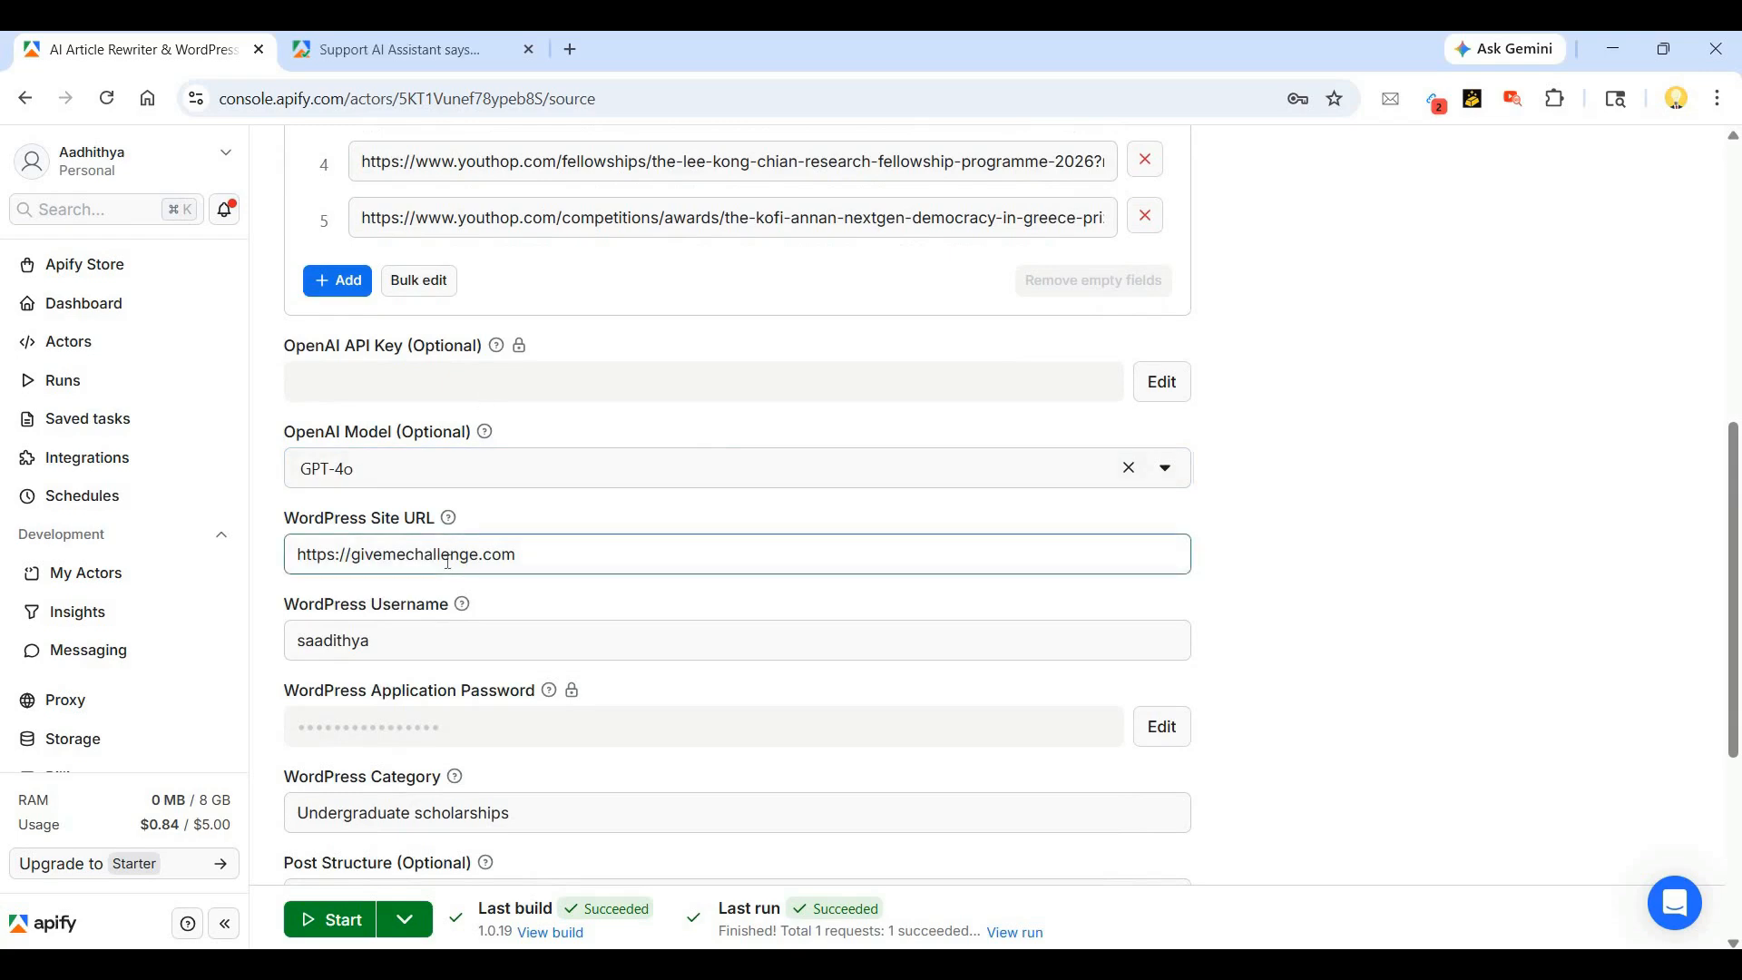
scroll(475, 551, "down", 2)
scroll(475, 552, "up", 10)
scroll(478, 555, "down", 8)
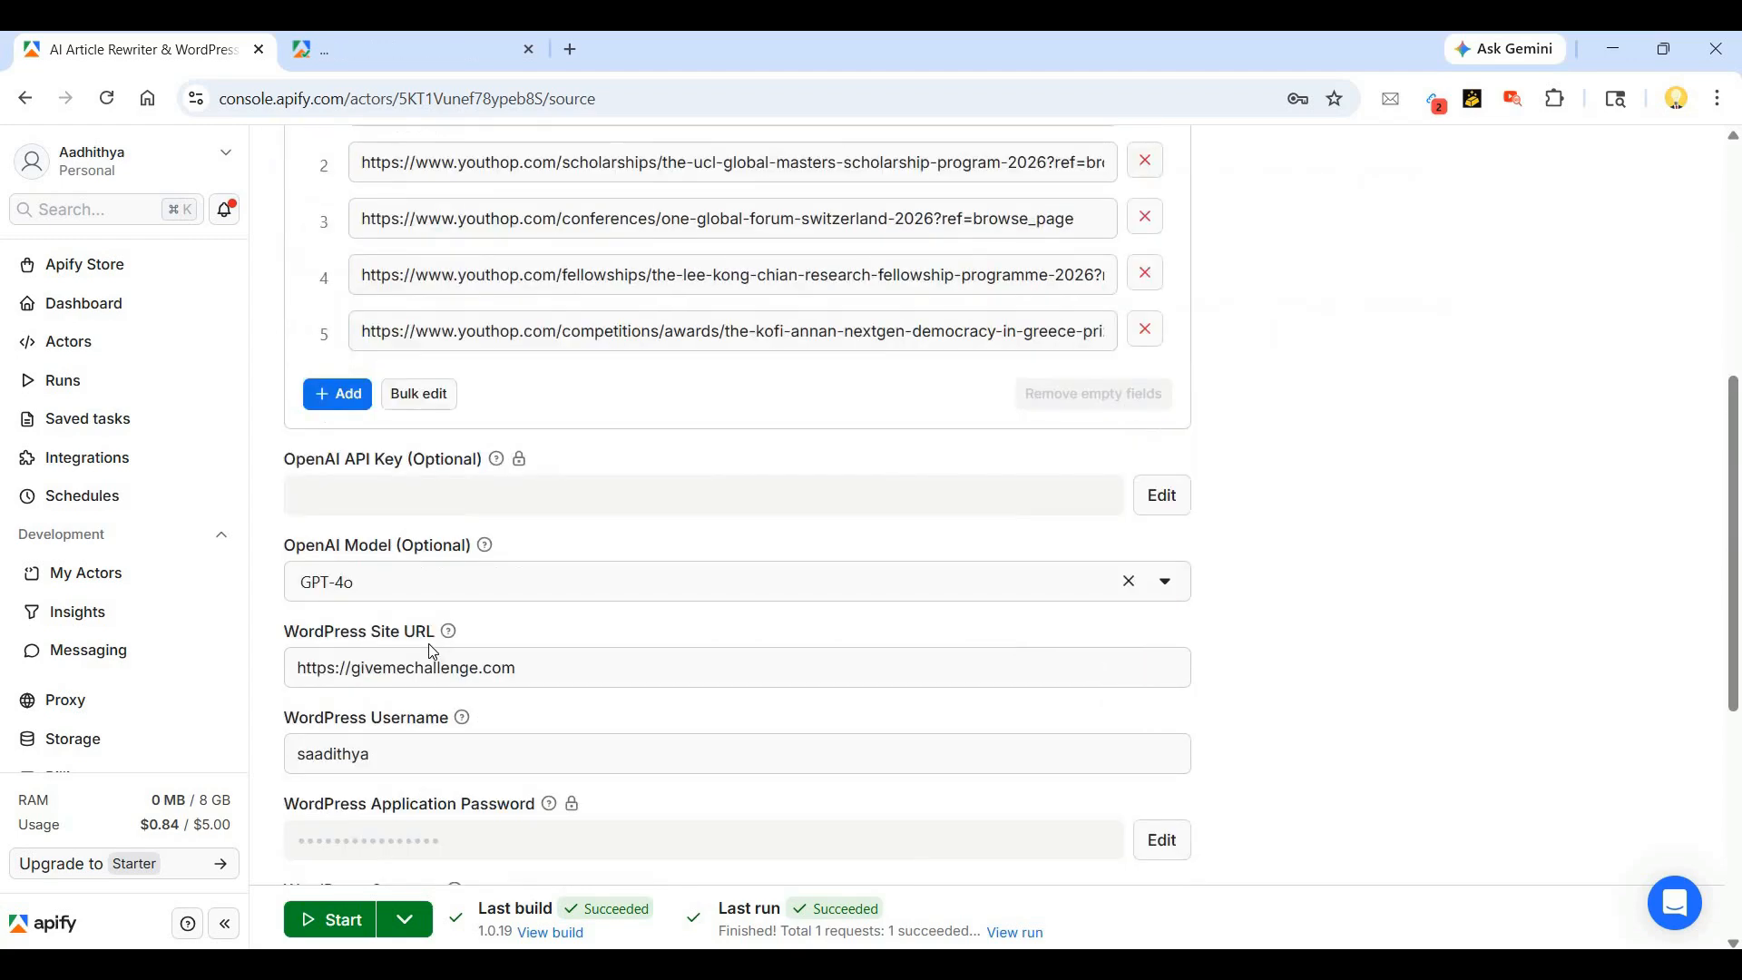
scroll(399, 573, "down", 1)
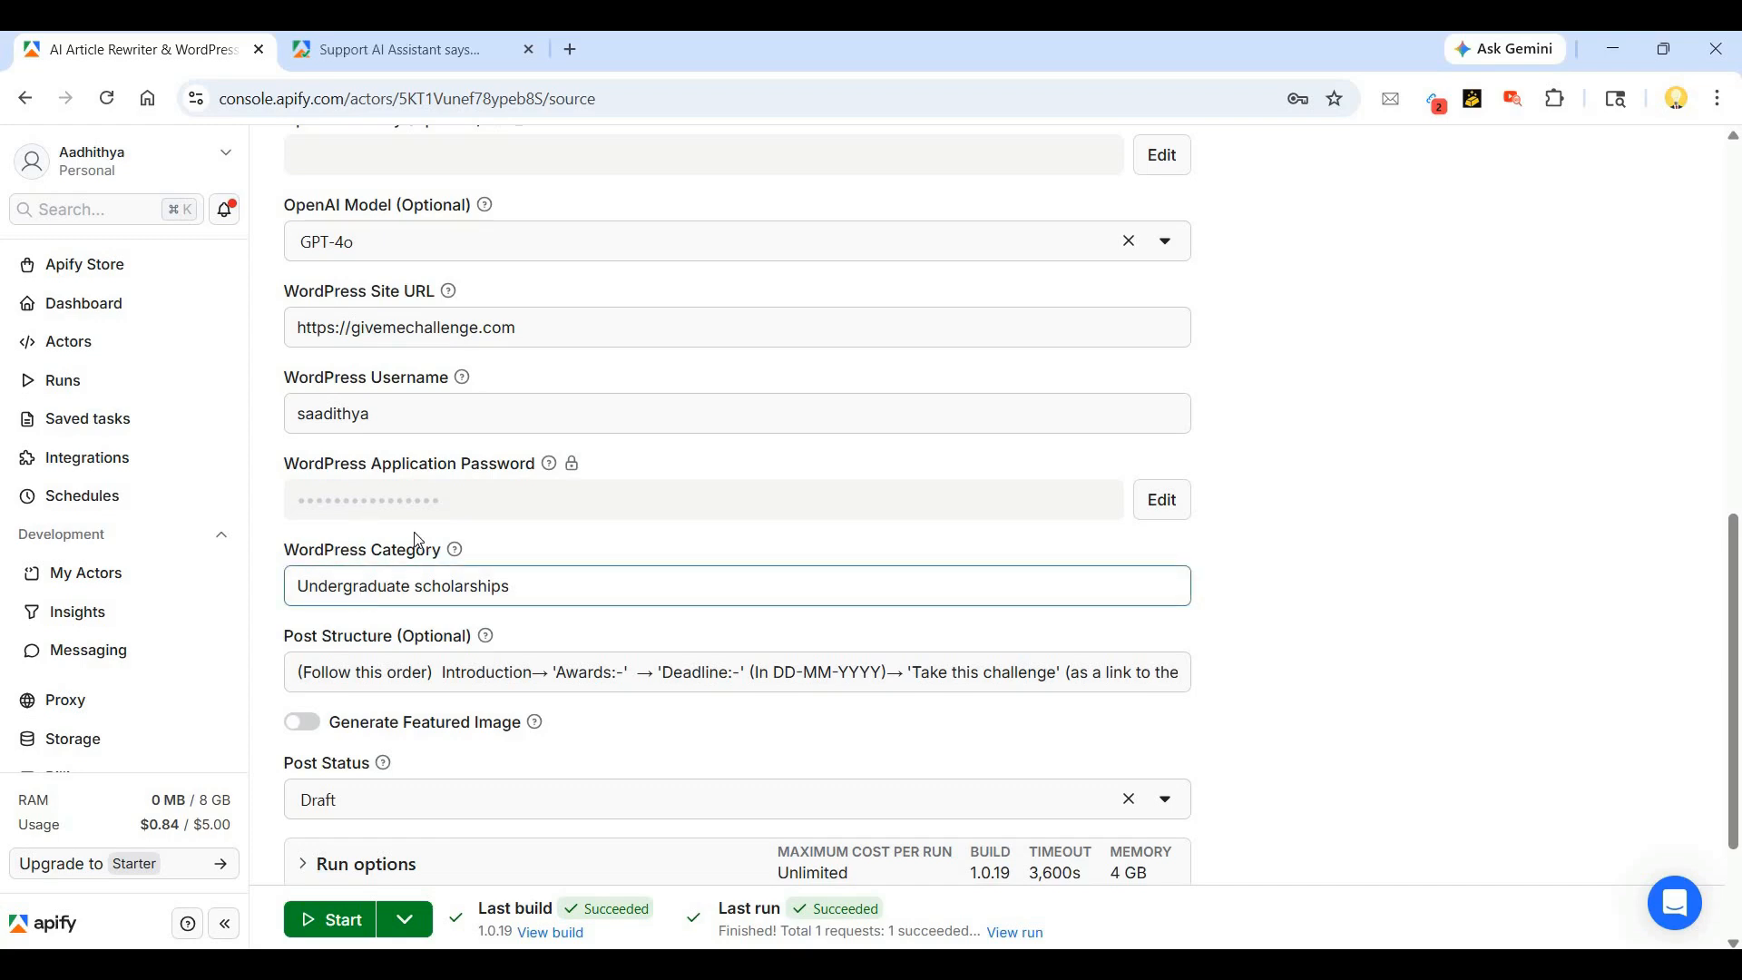
- Examine the WordPress category, post structure, featured image and post status settings, and go over the article URLs again
scroll(415, 542, "down", 2)
scroll(418, 539, "up", 3)
scroll(419, 539, "up", 8)
scroll(811, 441, "down", 2)
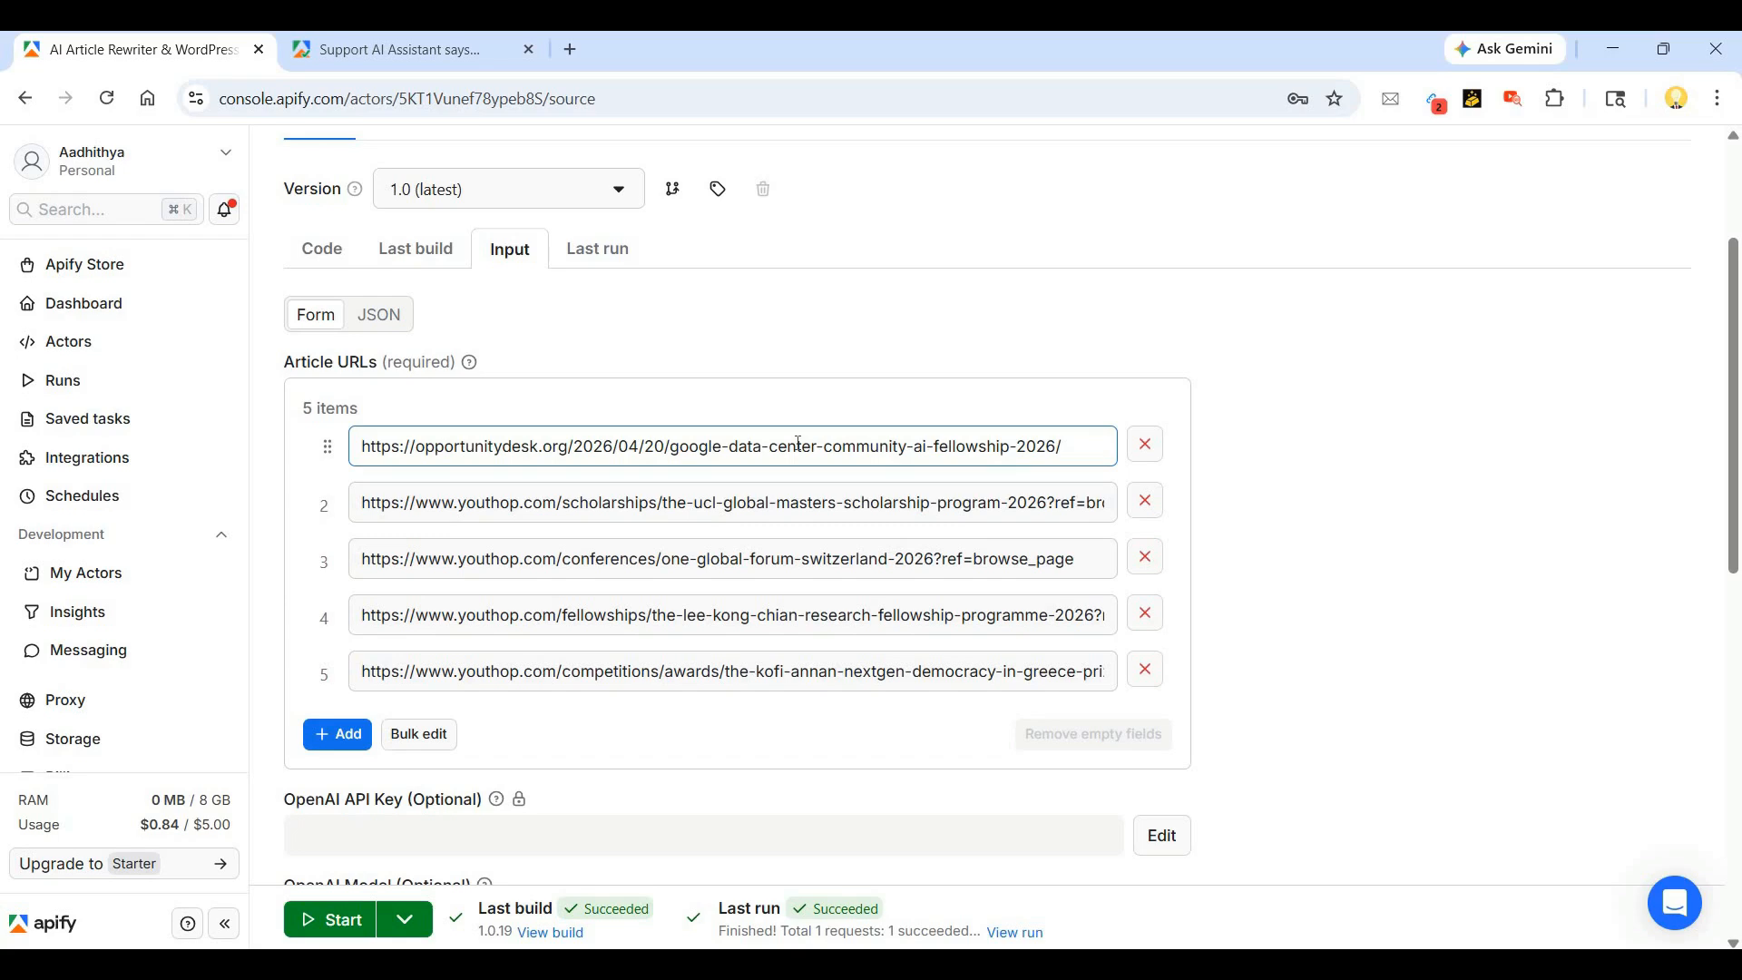
scroll(524, 596, "down", 4)
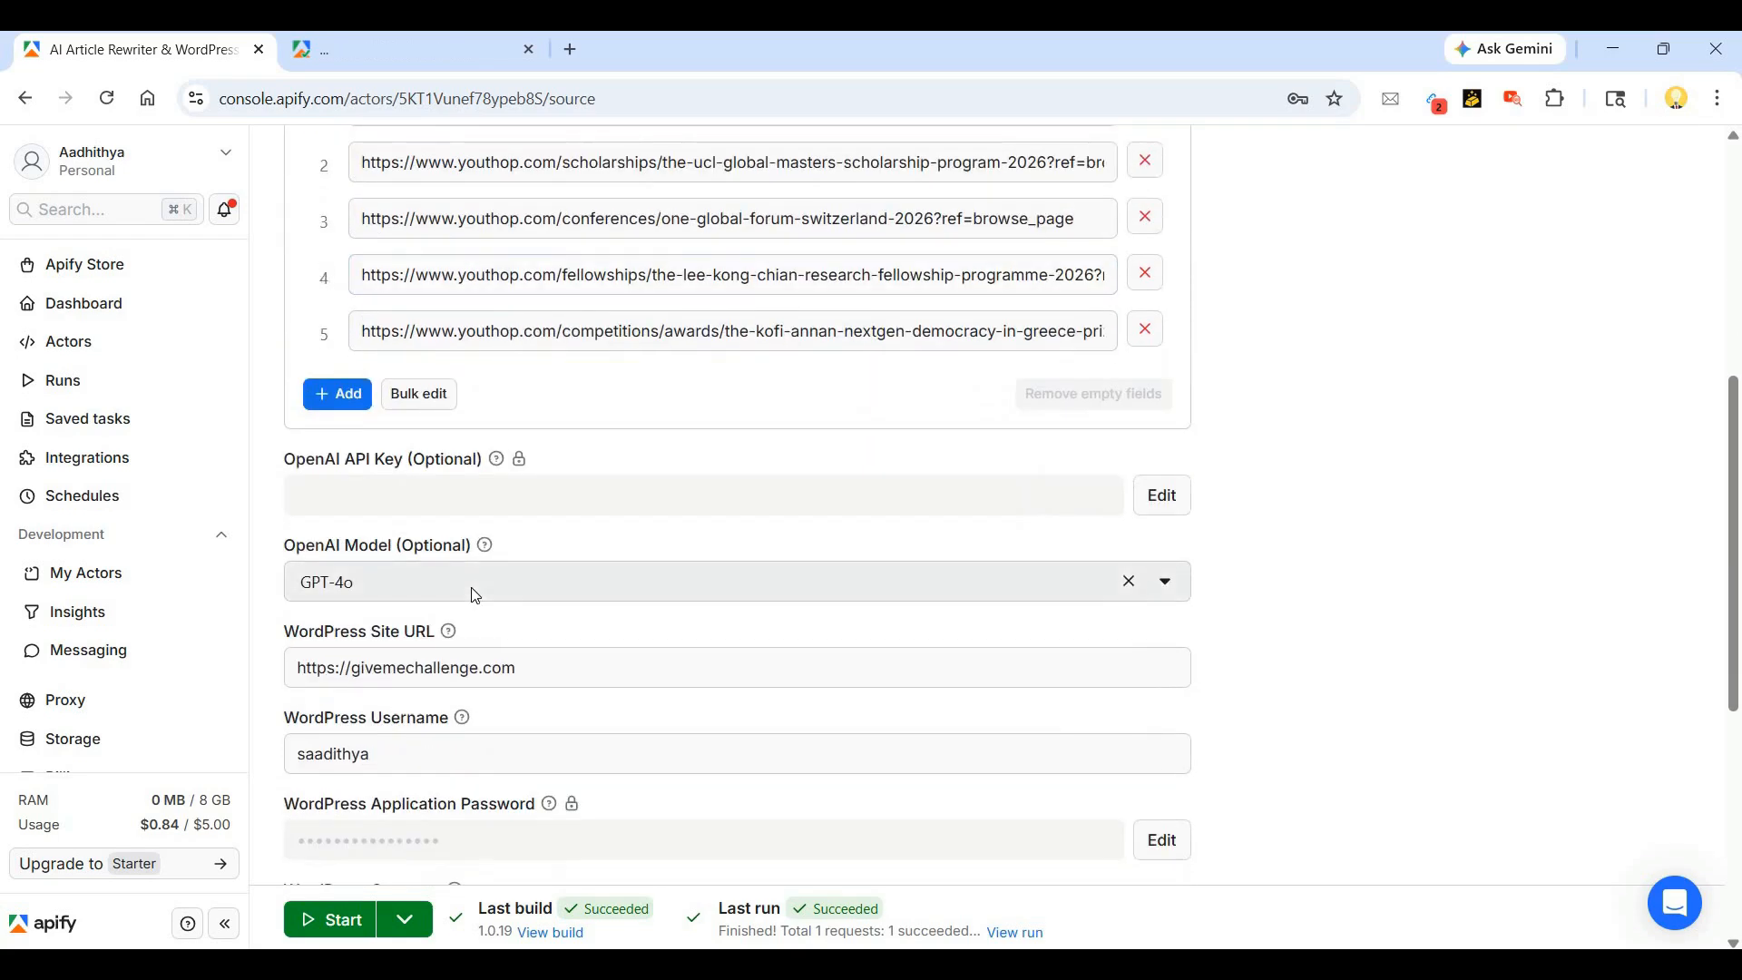
scroll(476, 595, "down", 6)
scroll(475, 595, "up", 9)
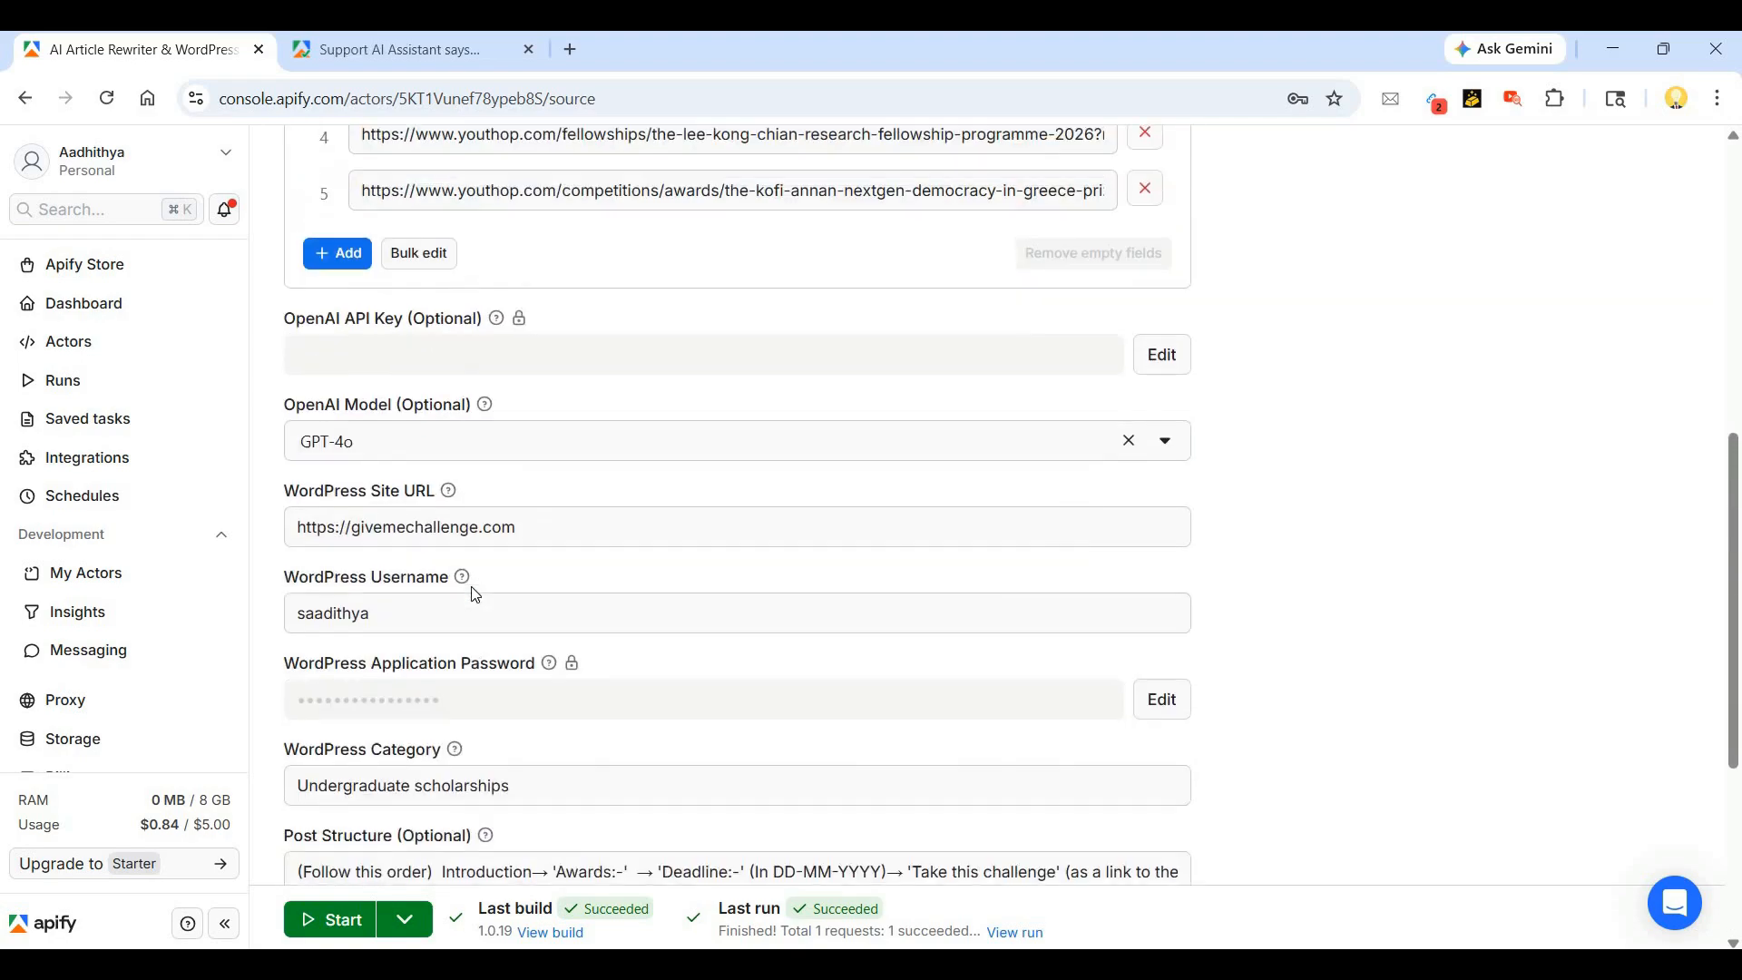
scroll(471, 590, "up", 4)
scroll(445, 508, "down", 11)
scroll(395, 332, "up", 1)
- Highlight the WordPress site URL, and switch Generate Featured Image on and back off
triple_click(394, 336)
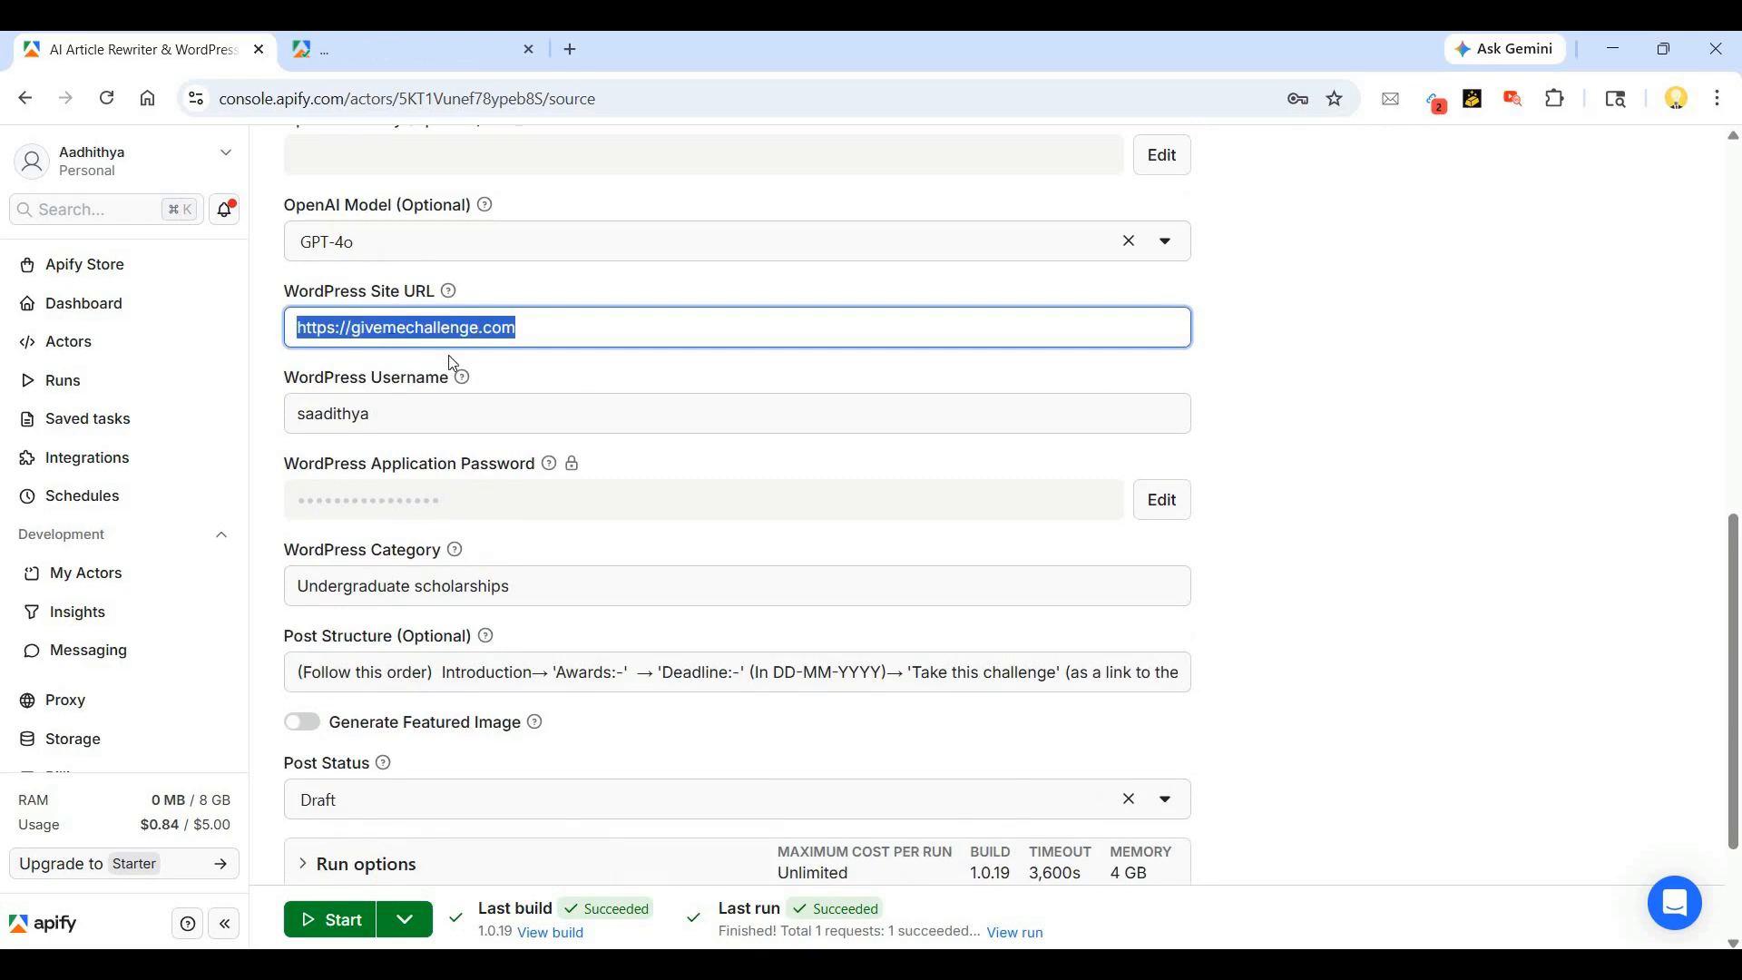
left_click(427, 537)
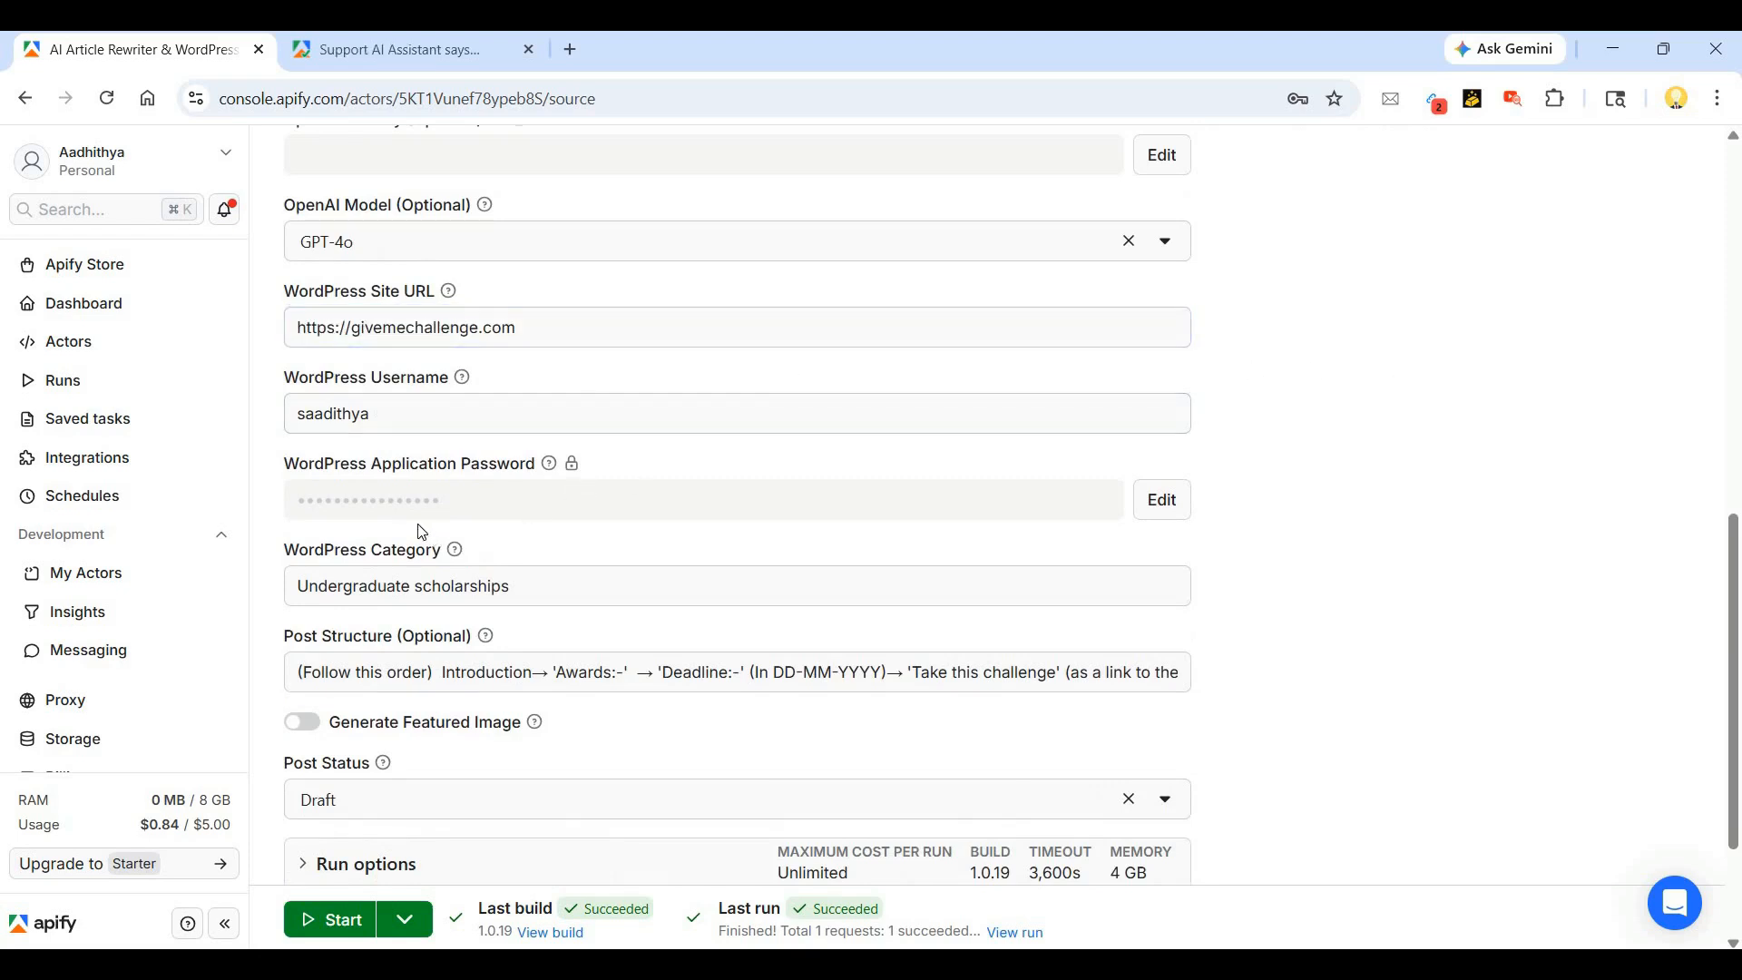
left_click(305, 732)
left_click(293, 732)
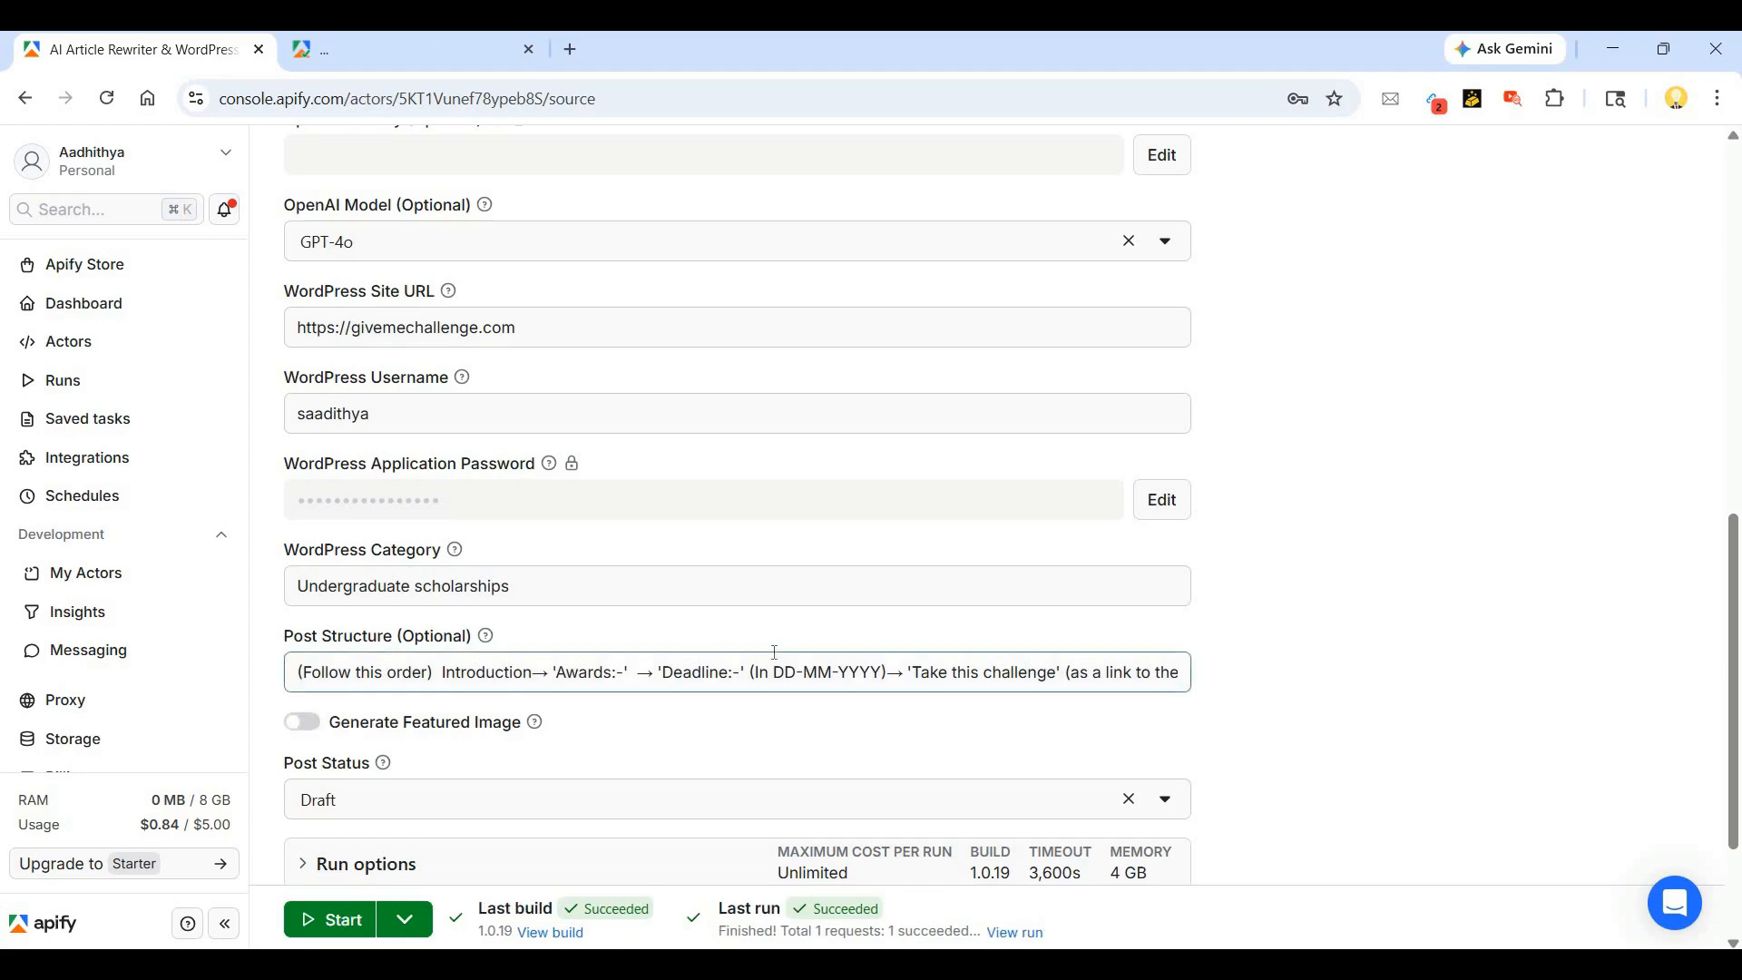
- Return to the AI location intelligence run and look through its log from the end back to the start
scroll(775, 657, "up", 15)
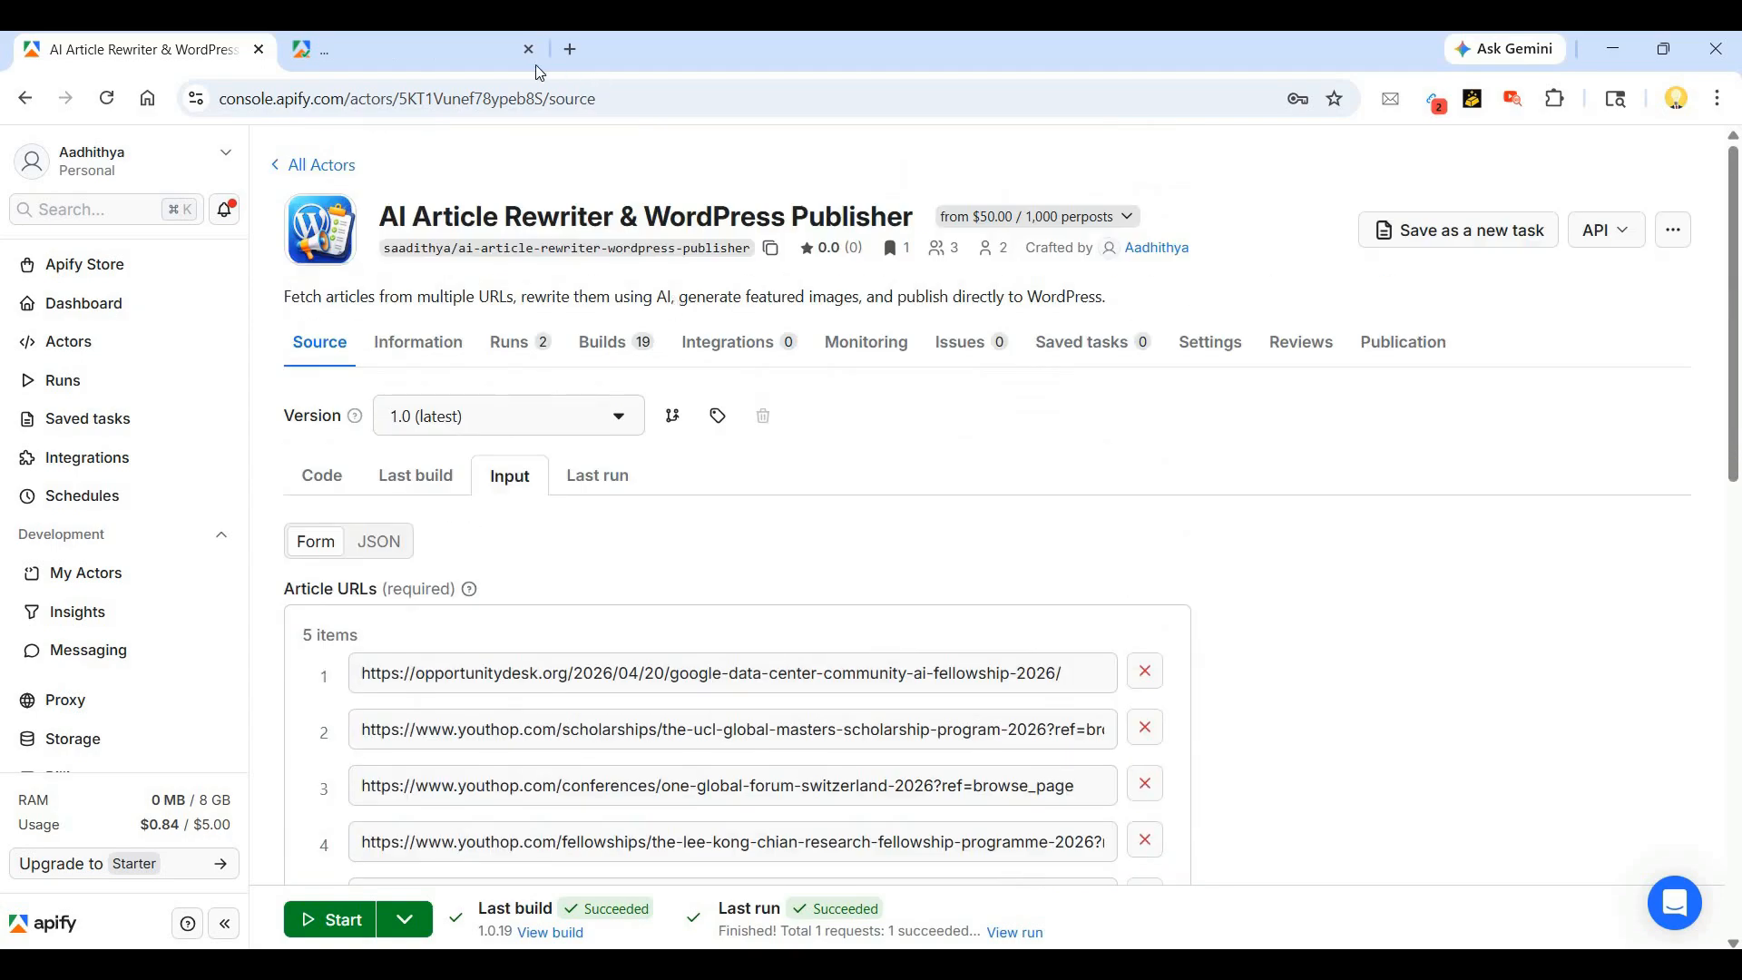
left_click(487, 57)
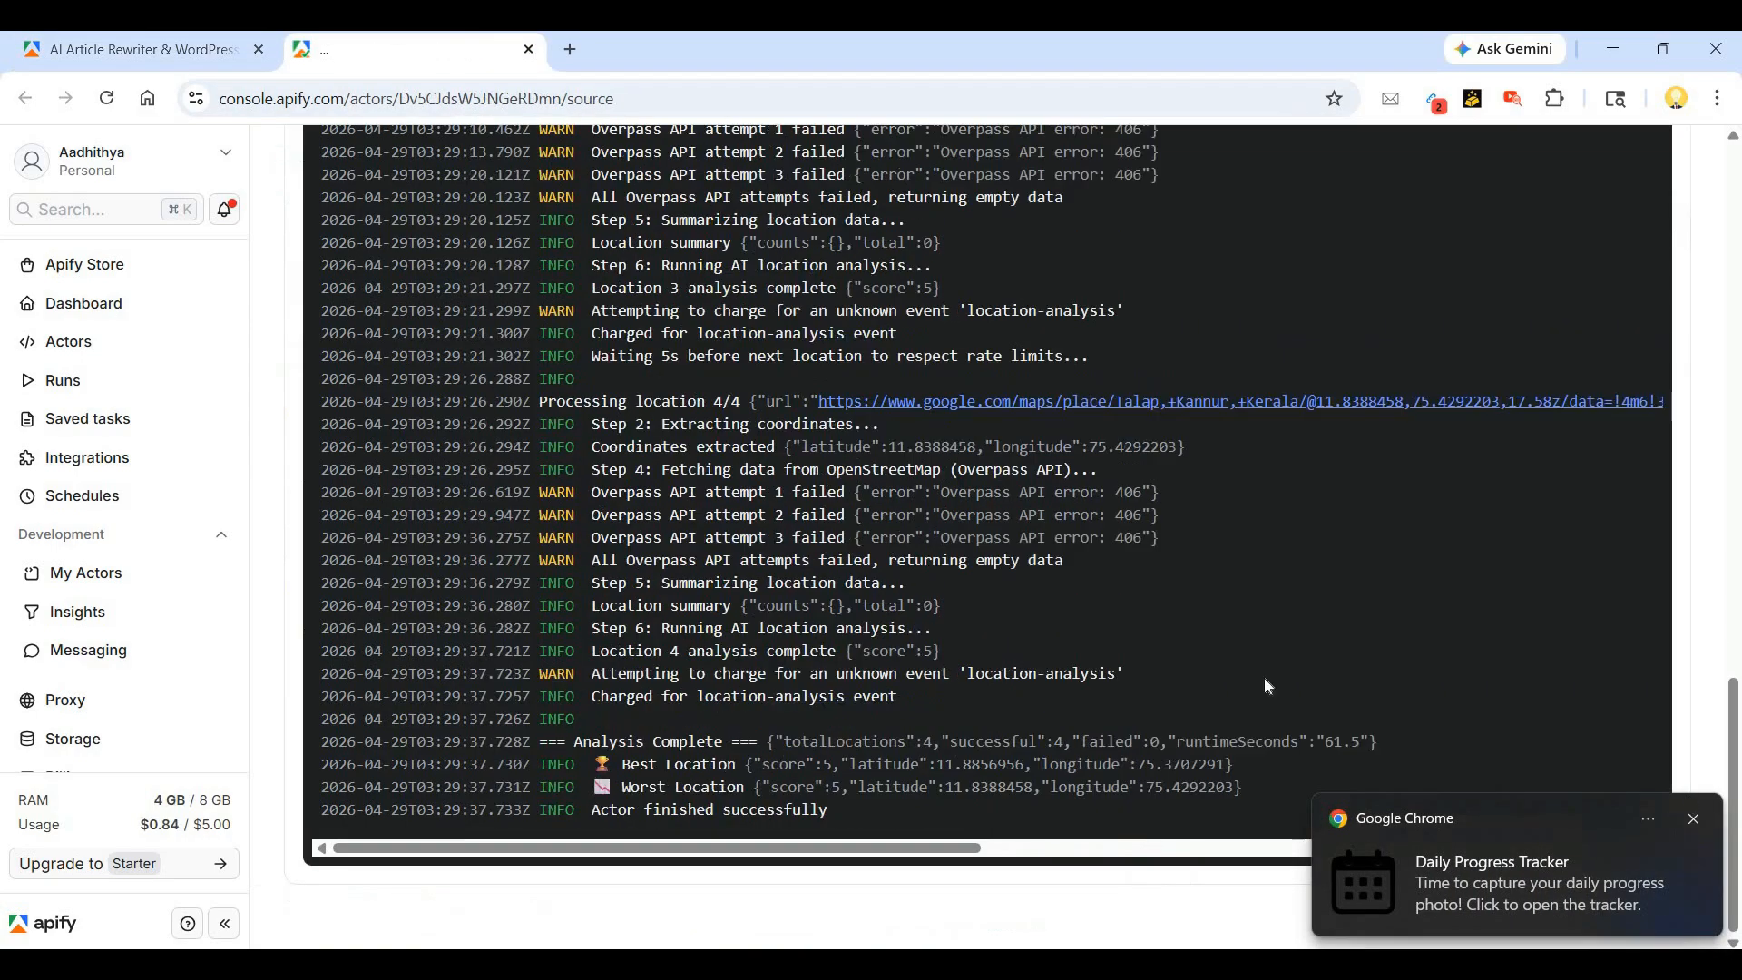
scroll(761, 613, "up", 3)
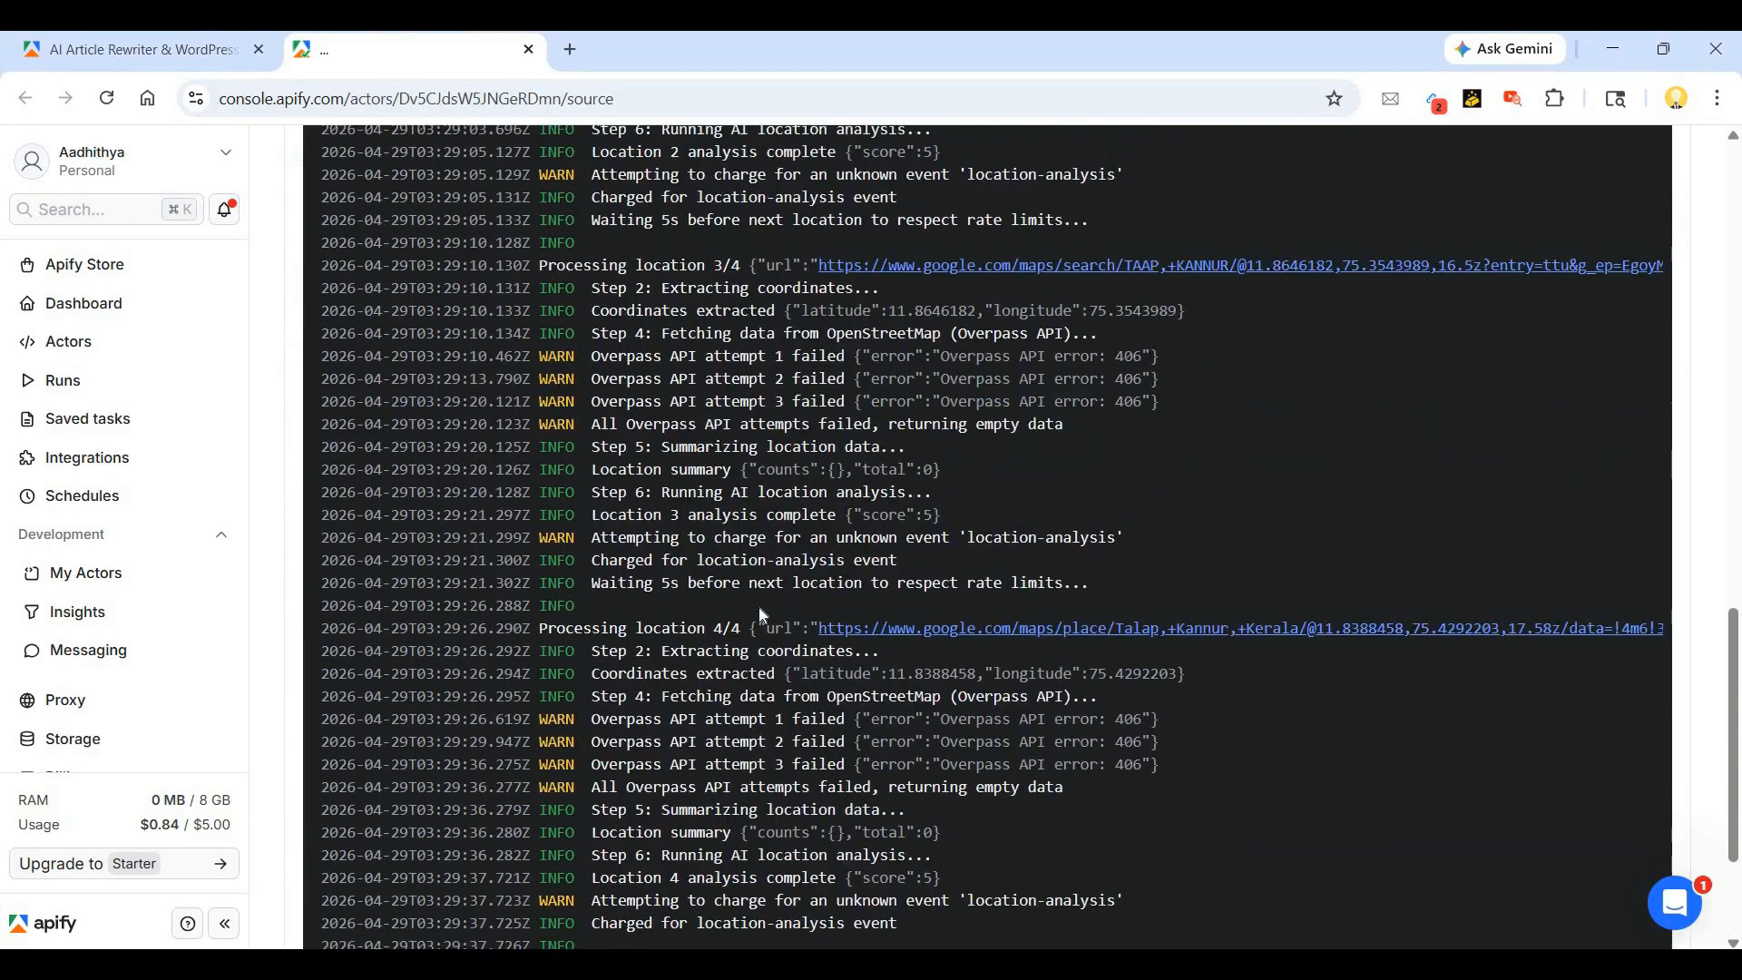
scroll(759, 607, "up", 10)
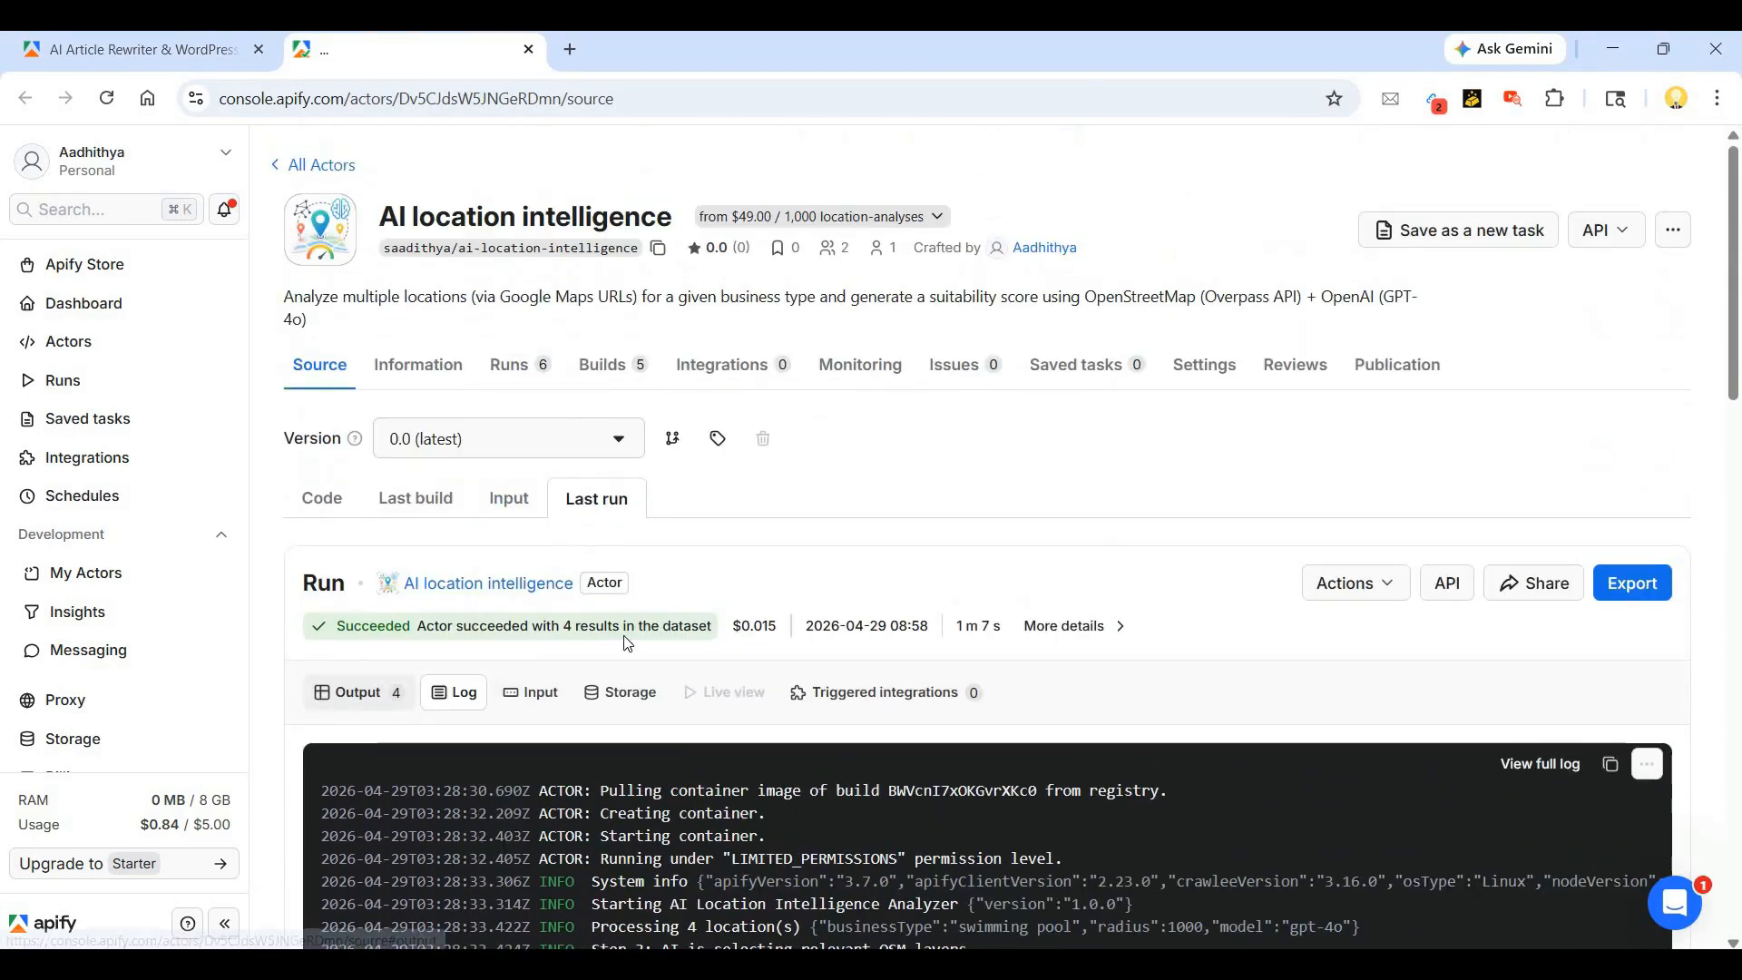
- Open the AI location intelligence run's output table and examine each location's accessibility, competition, footfall, score and summary
left_click(359, 692)
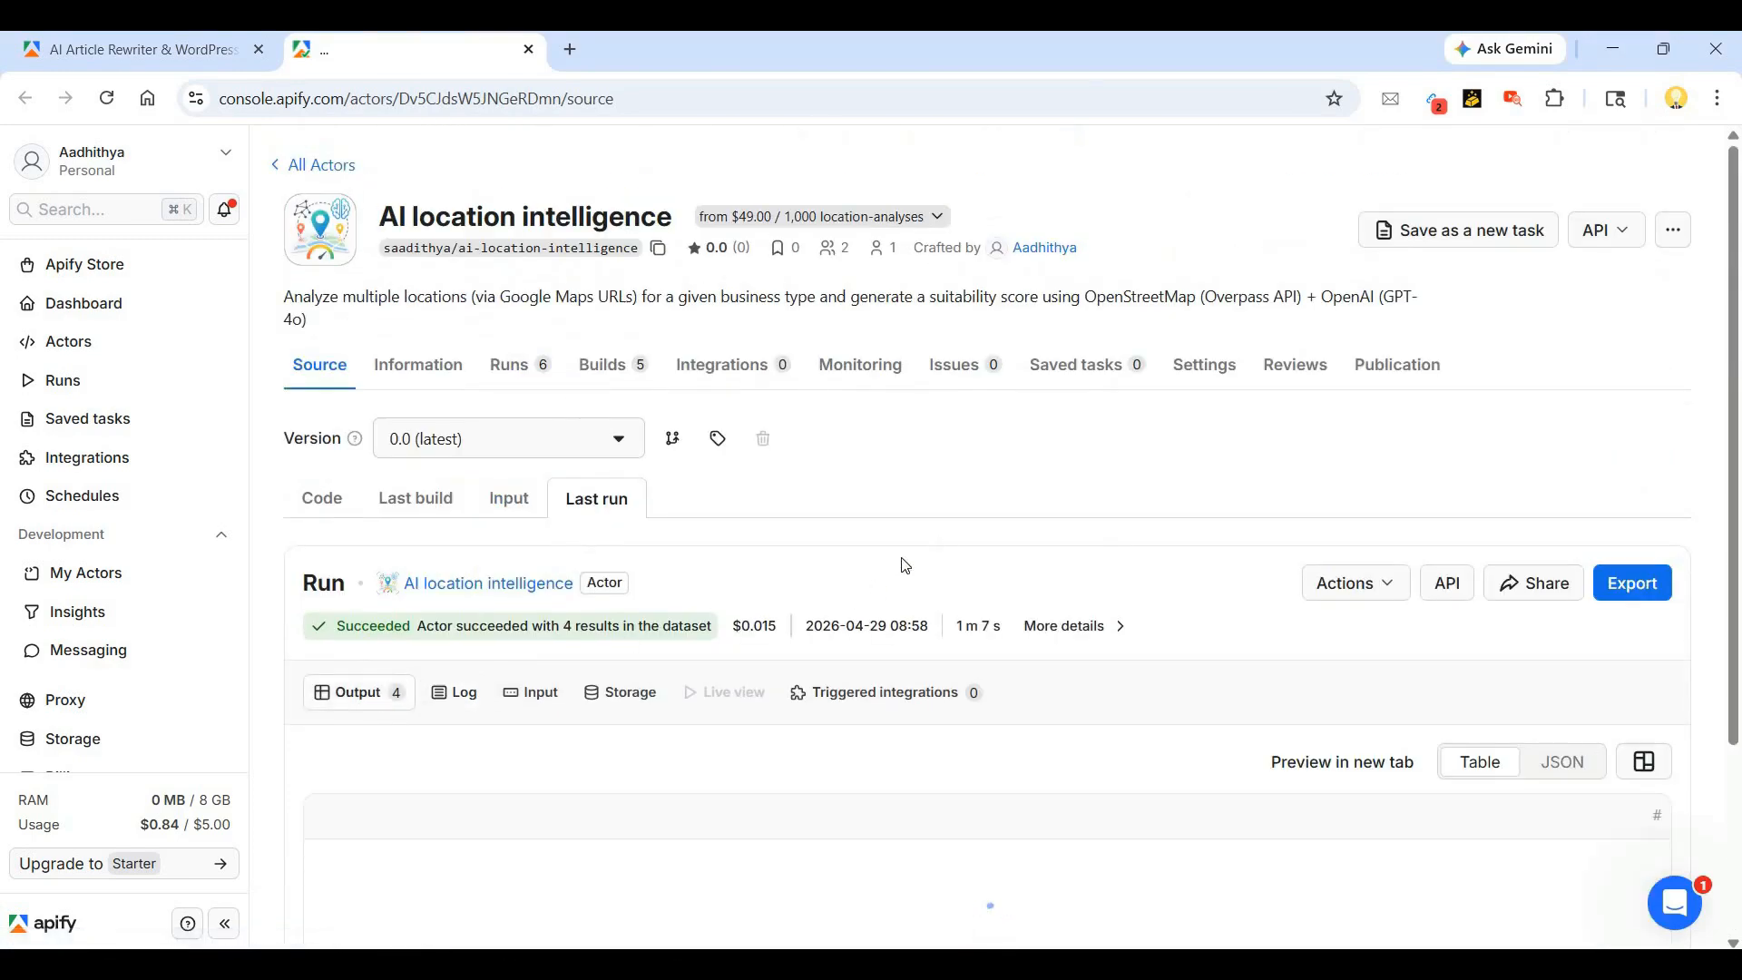
scroll(902, 568, "down", 3)
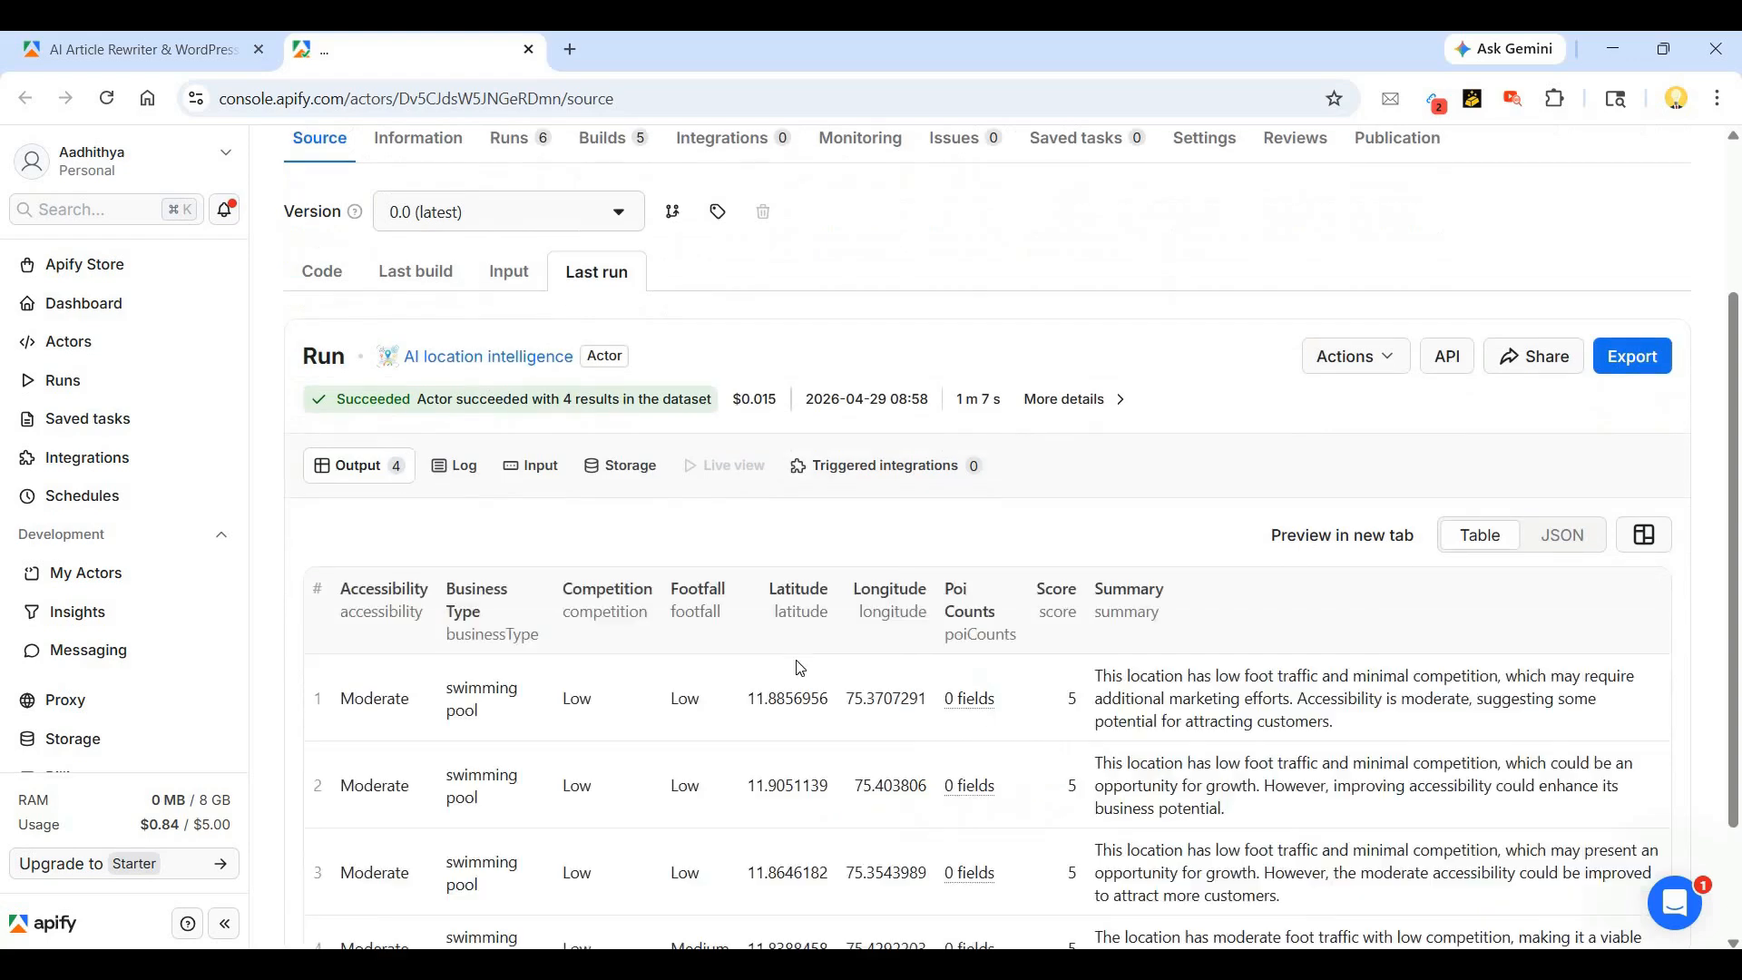
scroll(800, 669, "down", 2)
scroll(989, 626, "up", 3)
scroll(989, 627, "down", 3)
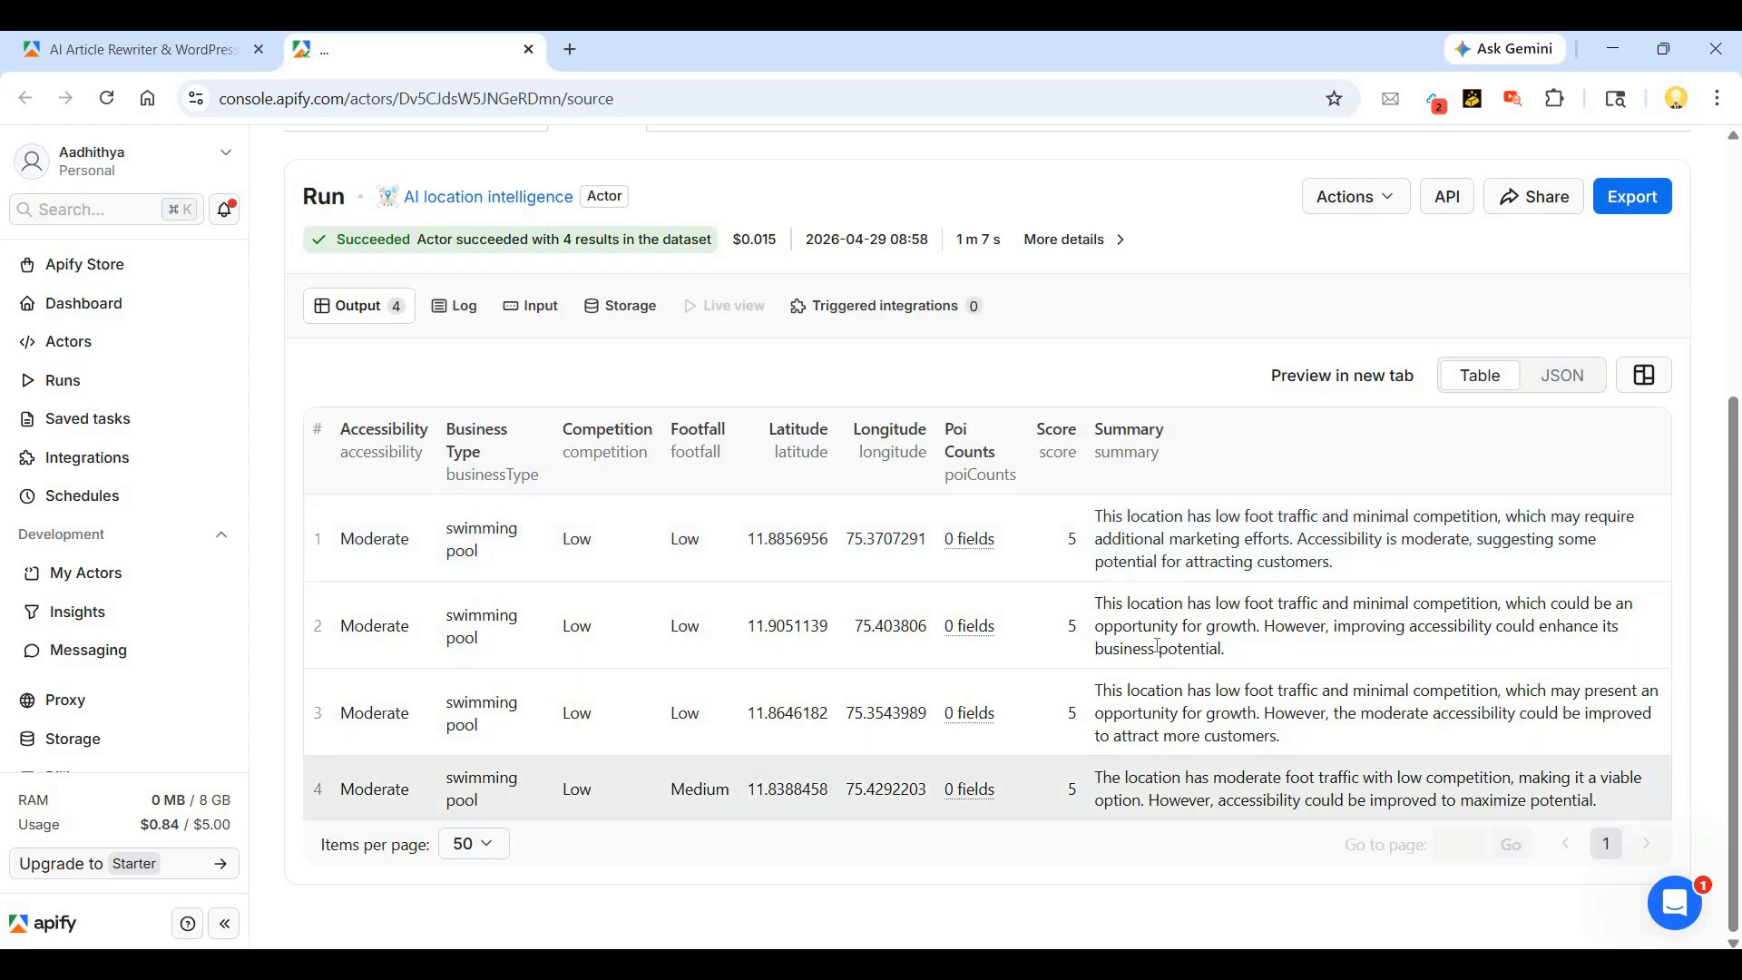
scroll(1157, 646, "up", 4)
scroll(816, 590, "down", 4)
scroll(577, 543, "up", 4)
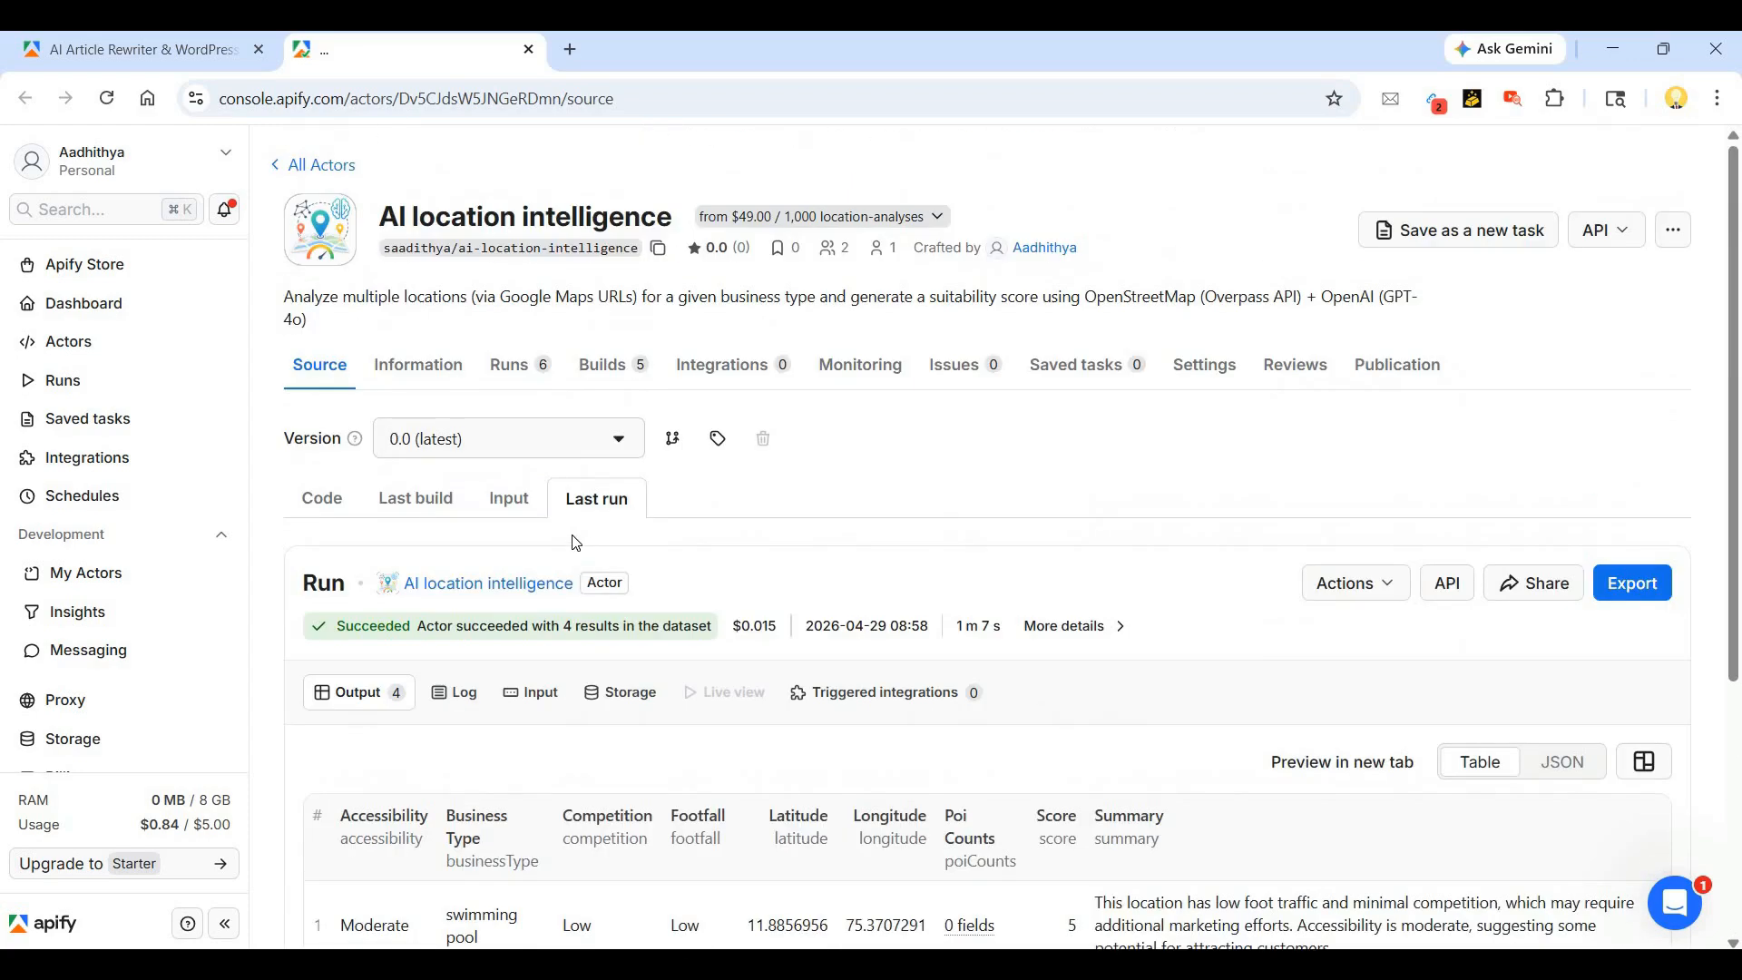
- Look over the swimming pool location results once more, then close the AI location intelligence page
scroll(766, 619, "down", 2)
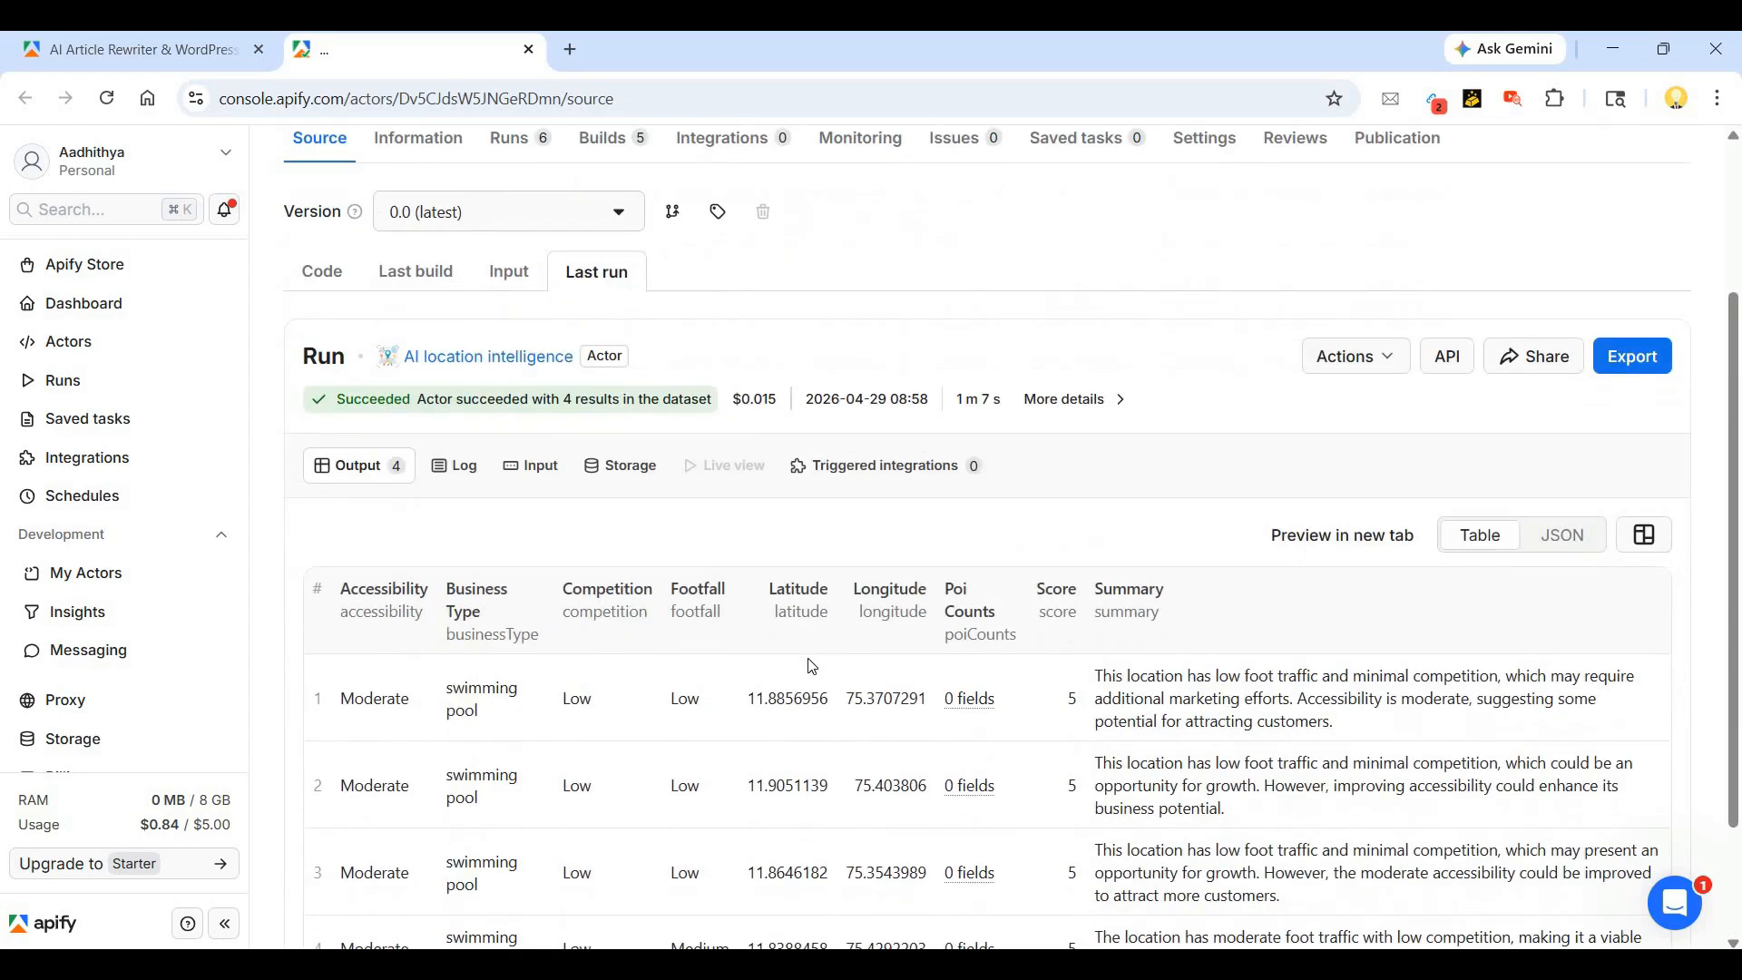
scroll(508, 499, "down", 2)
scroll(516, 498, "up", 4)
left_click(515, 498)
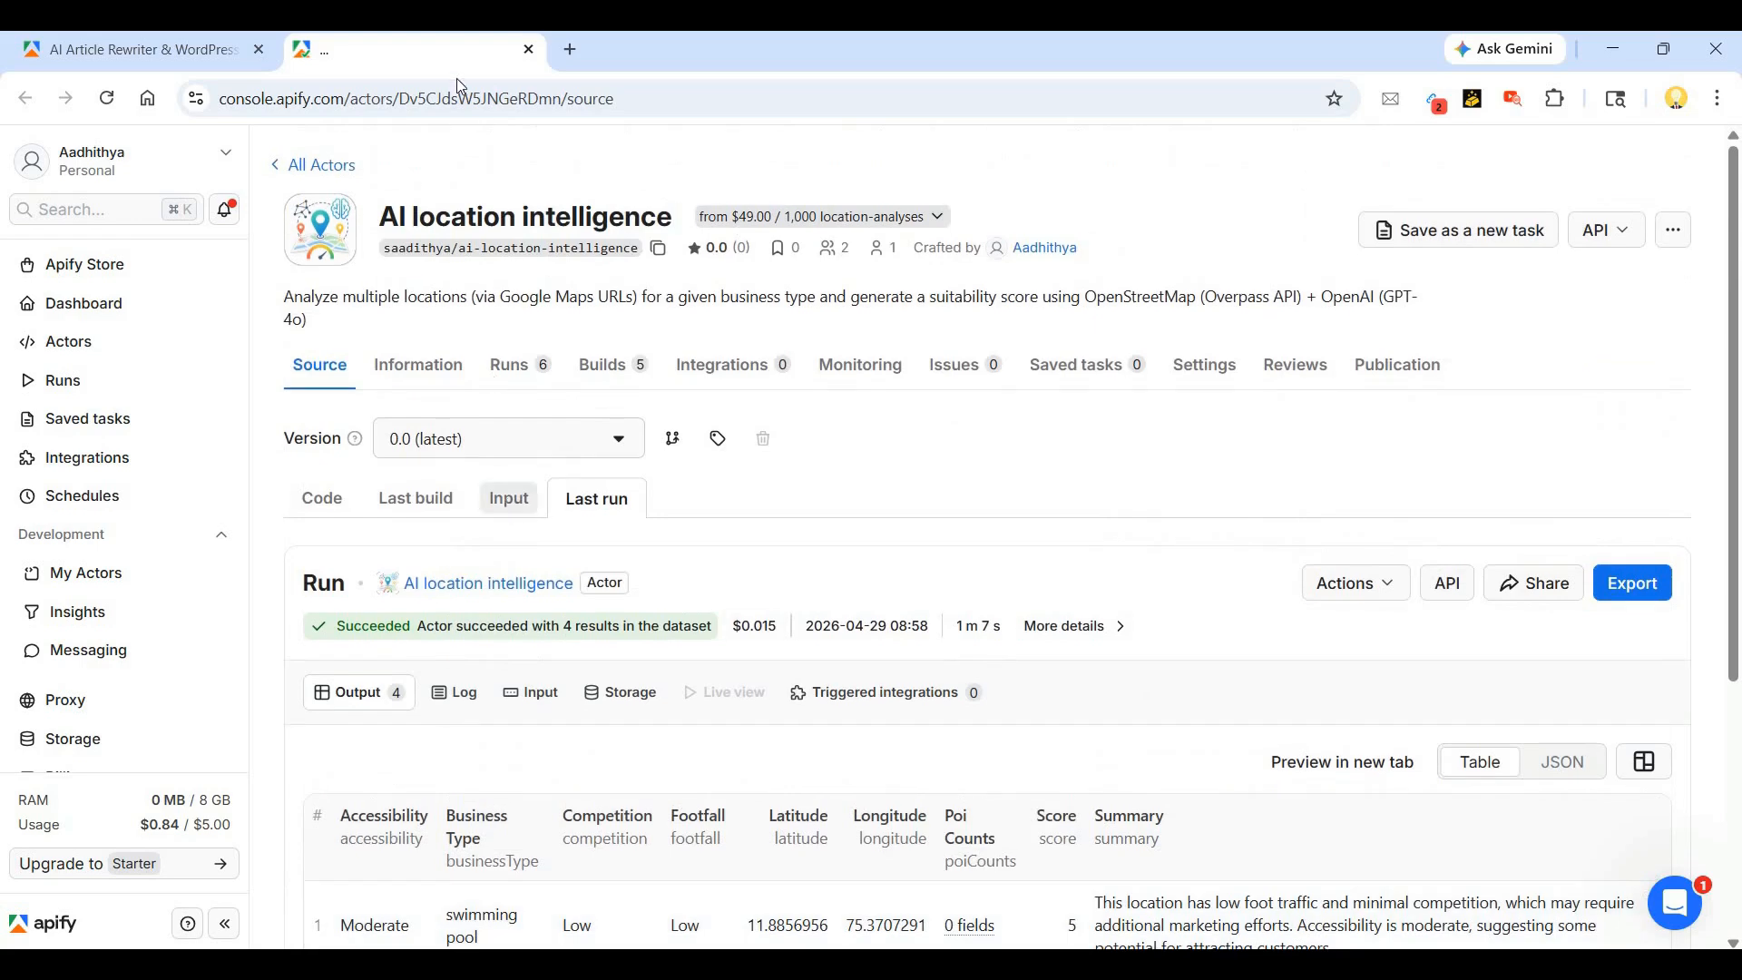
left_click(529, 51)
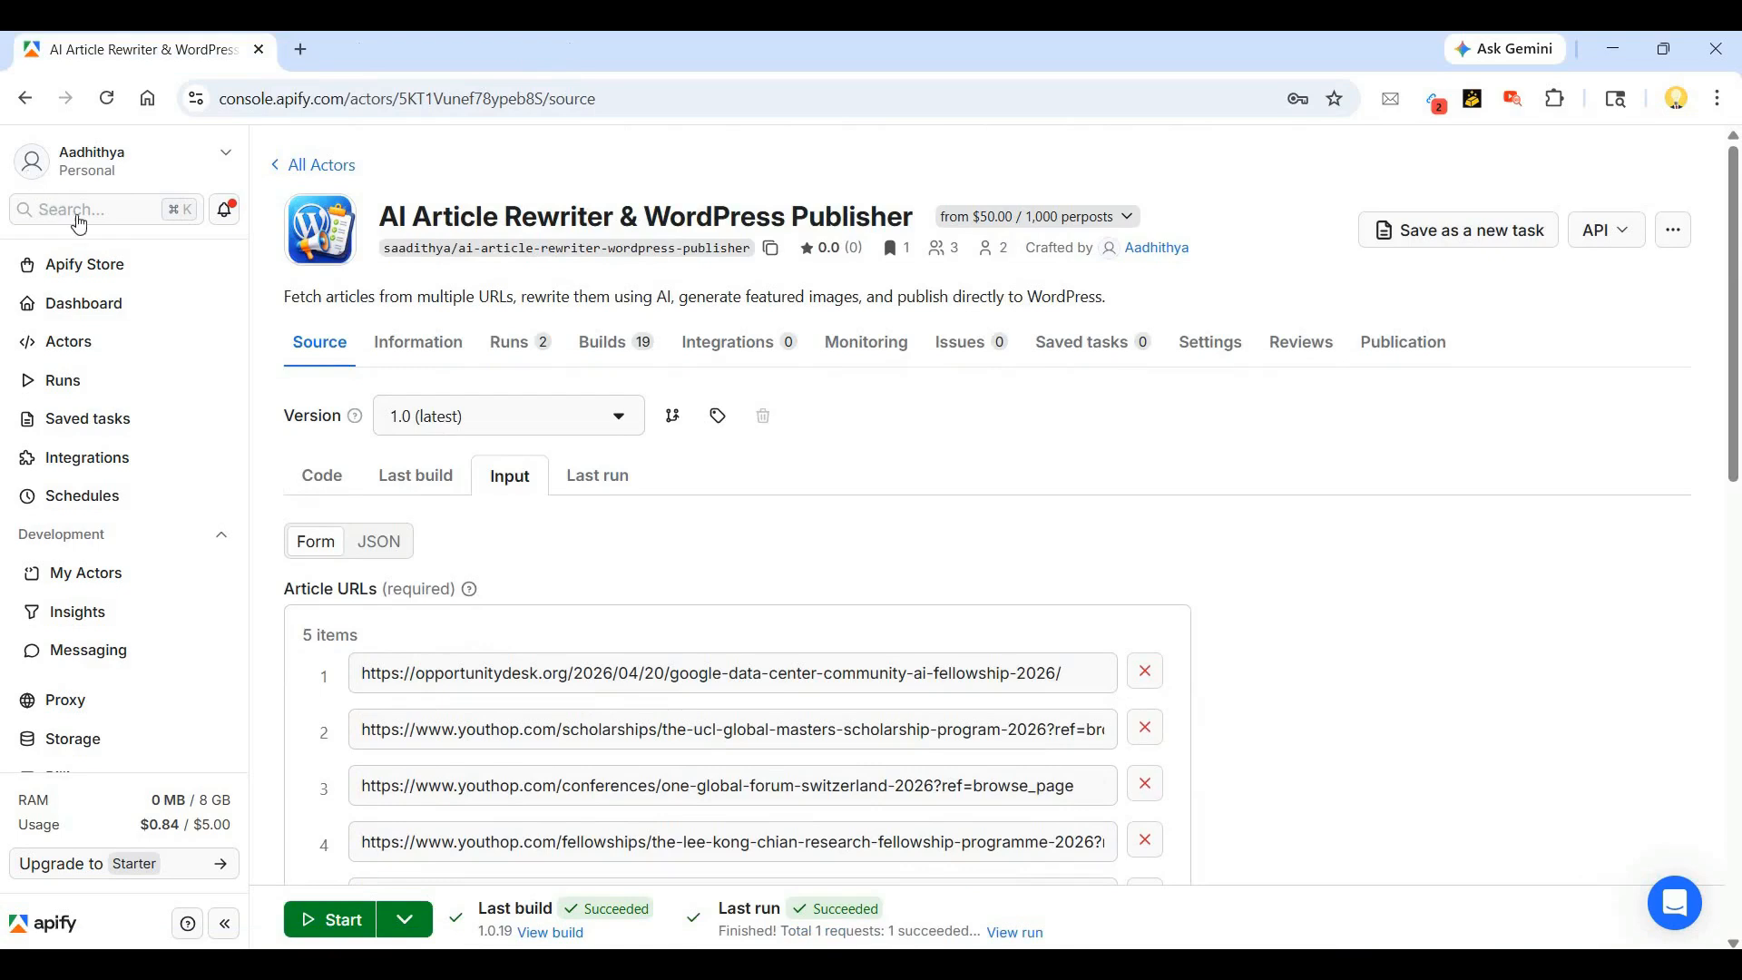